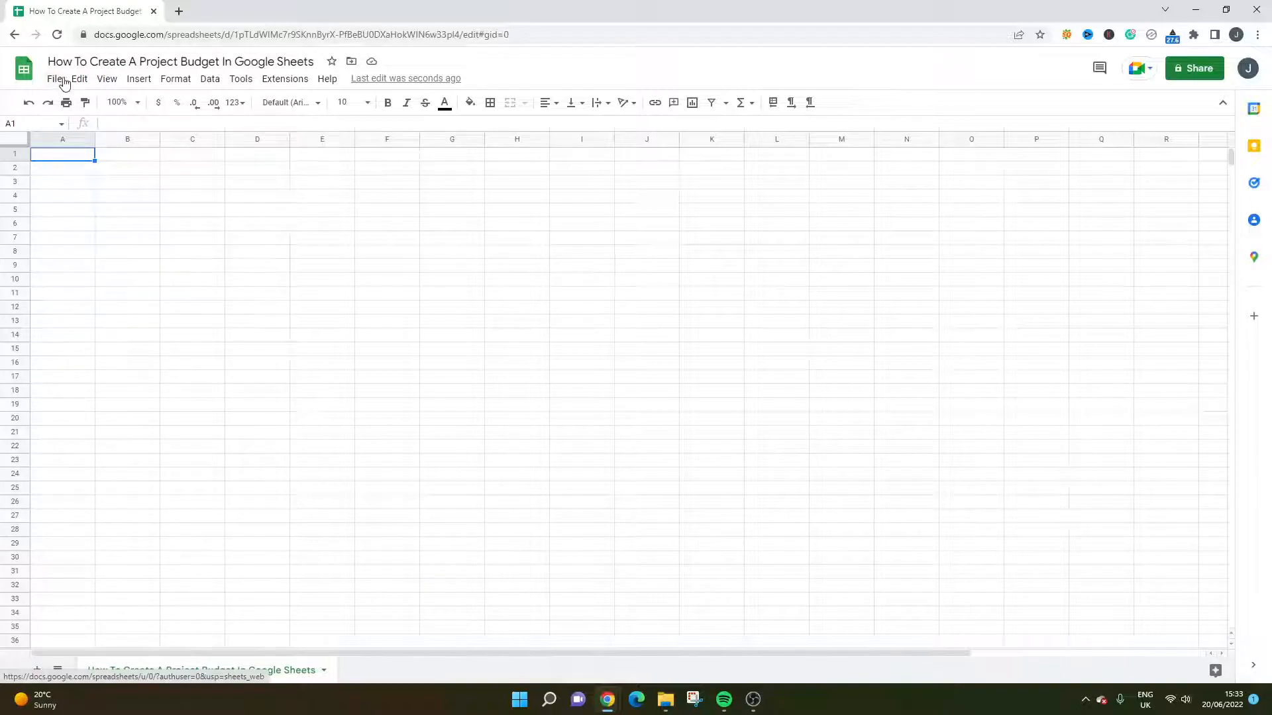
left_click(60, 81)
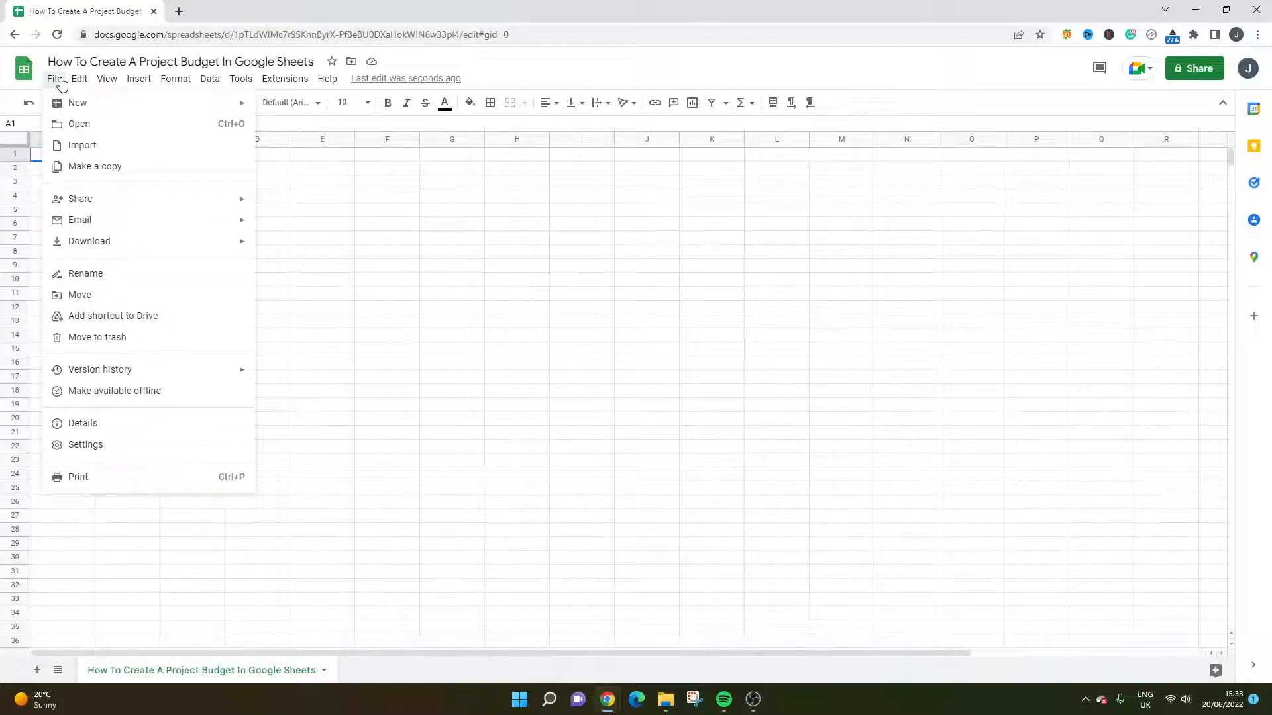
left_click(328, 197)
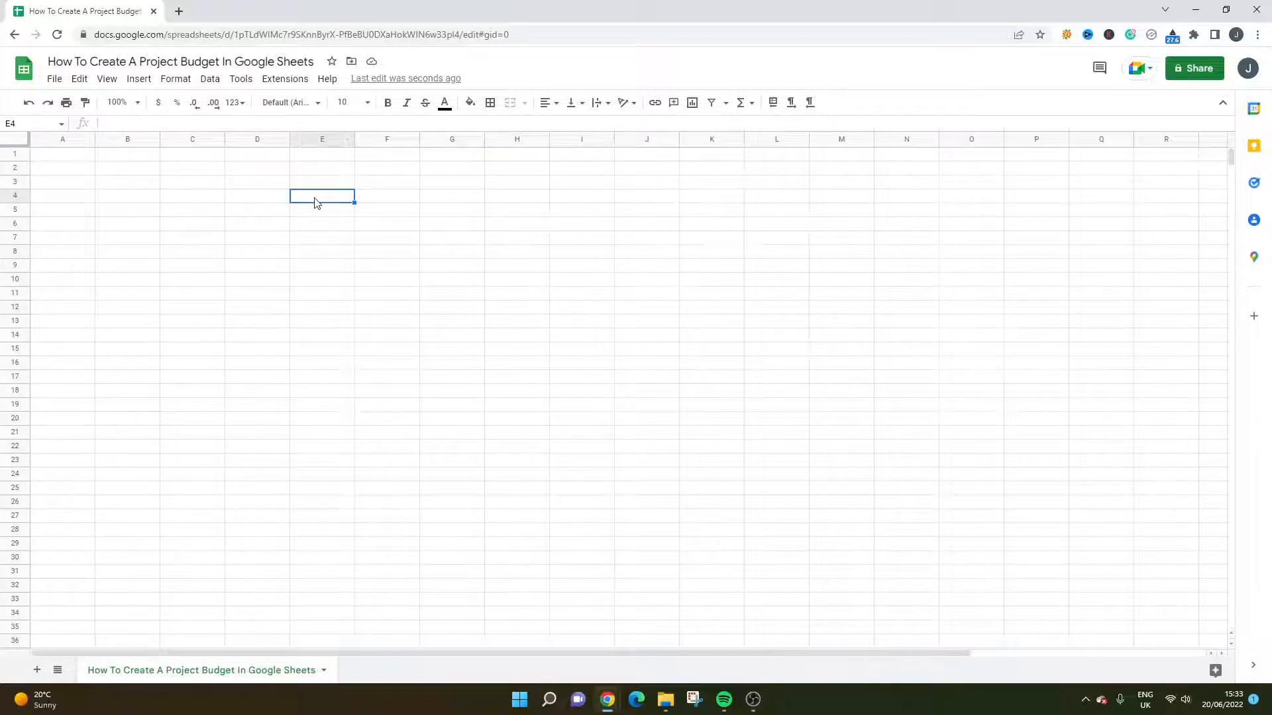
left_click(83, 155)
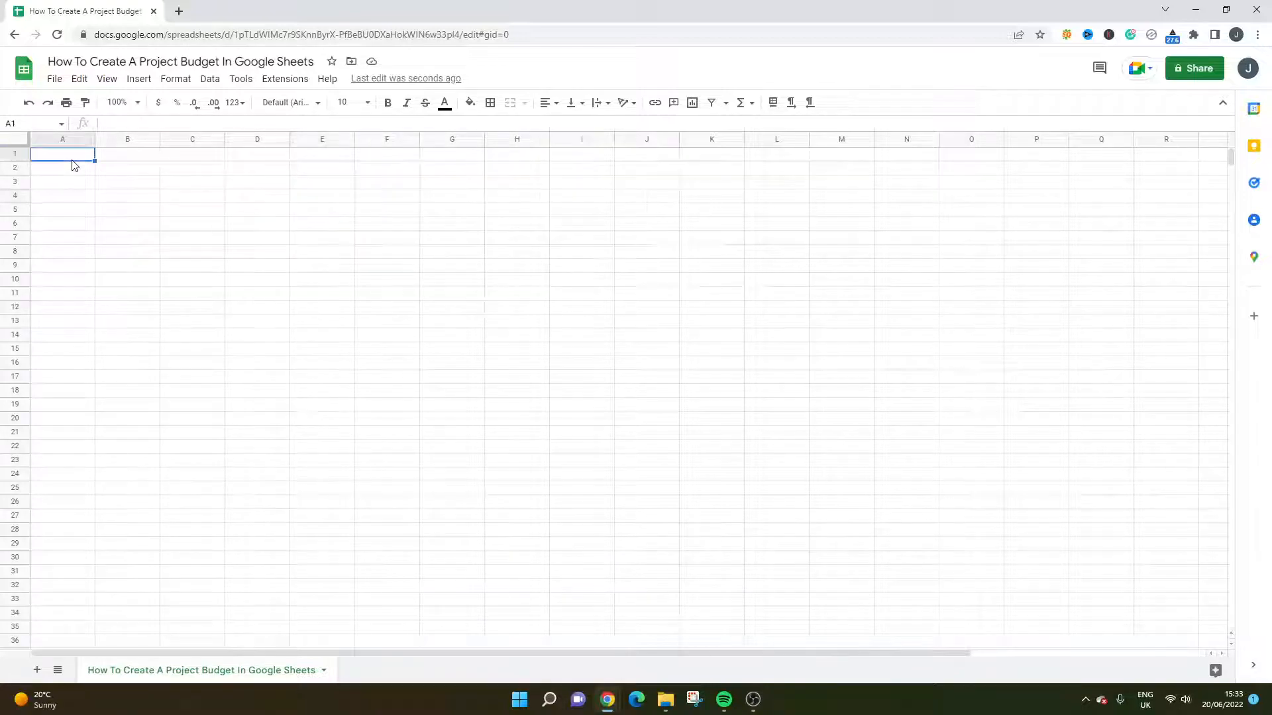
left_click(71, 168)
left_click(70, 159)
Enter the heading "Project Name" in cell B2
left_click(71, 164)
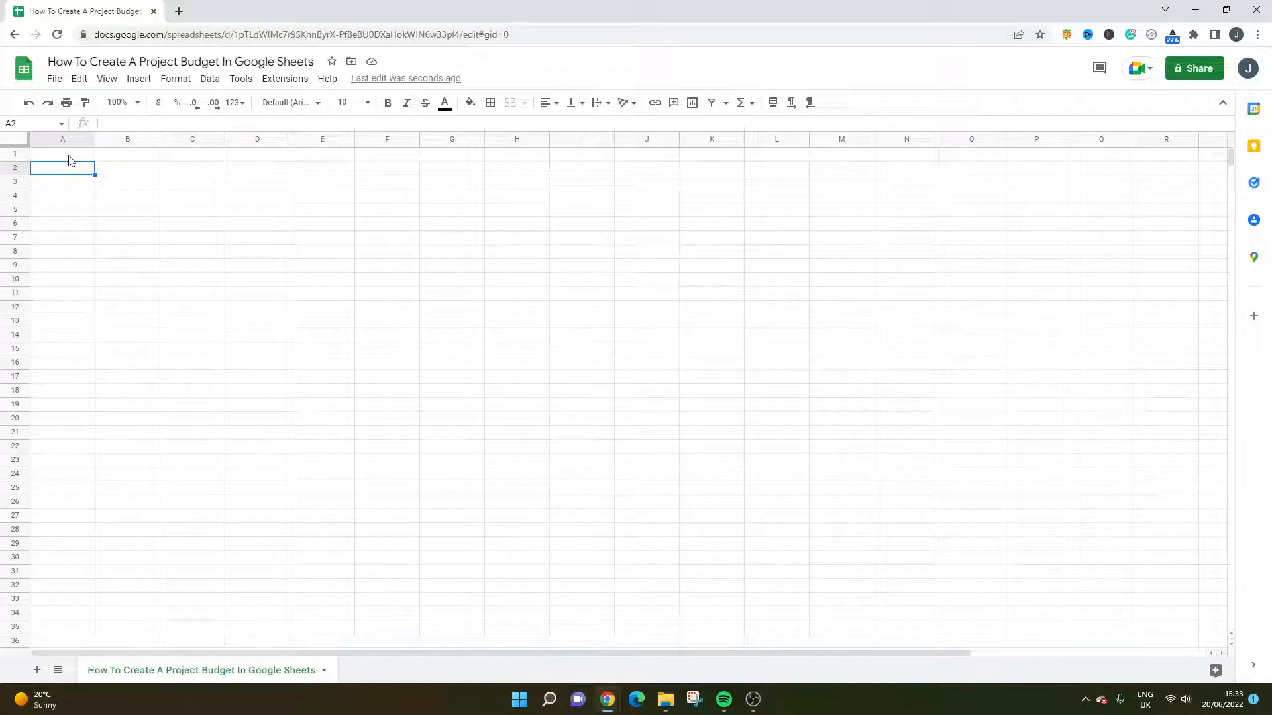
key("Right")
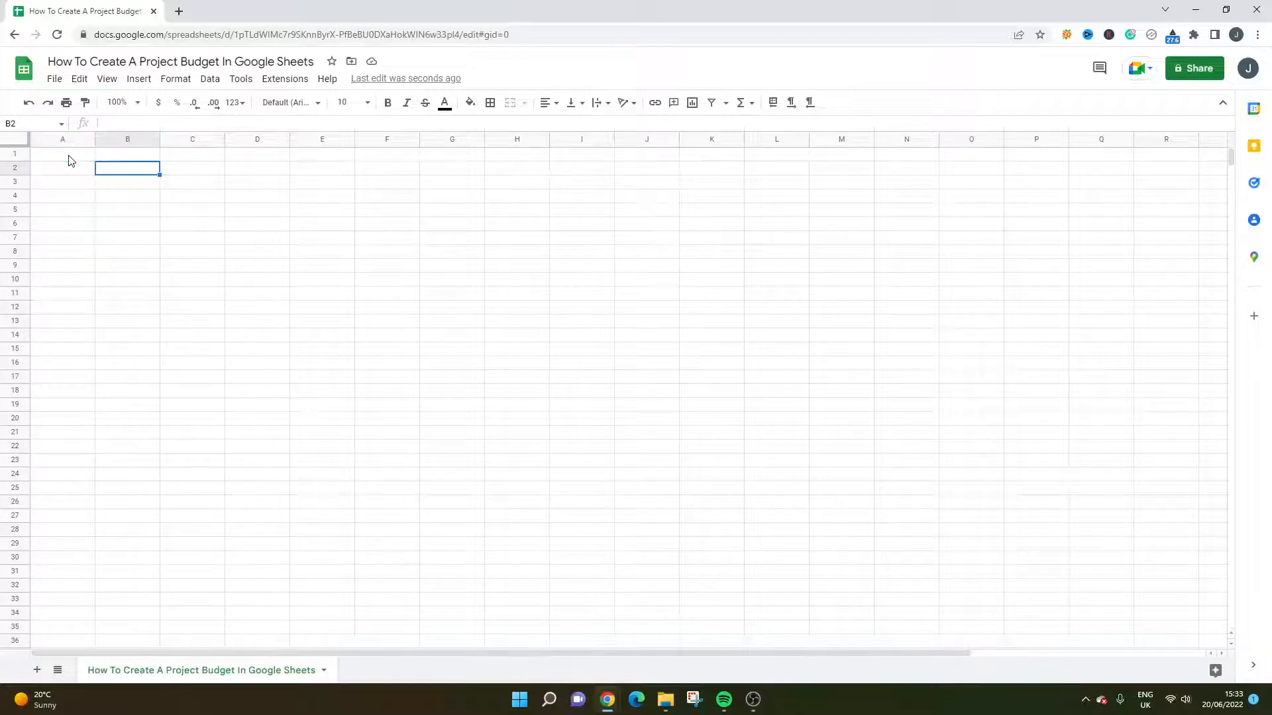
type("Project Name")
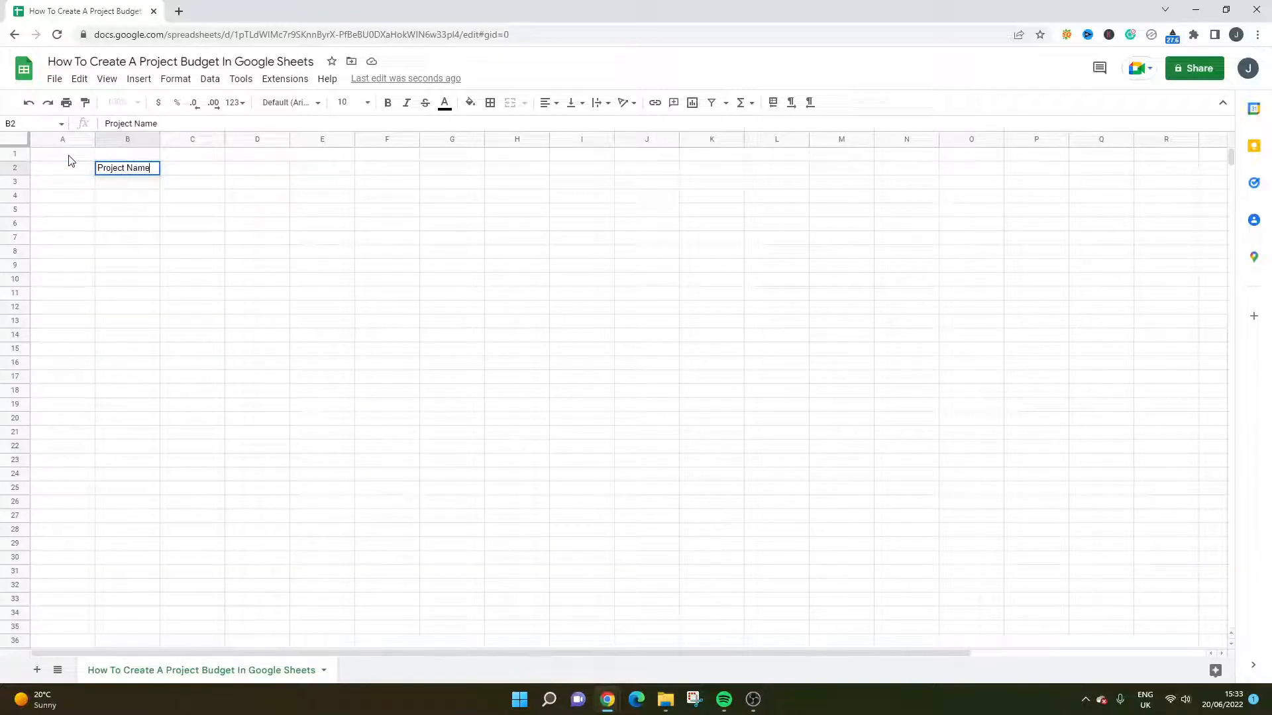
key("Return")
key("Up")
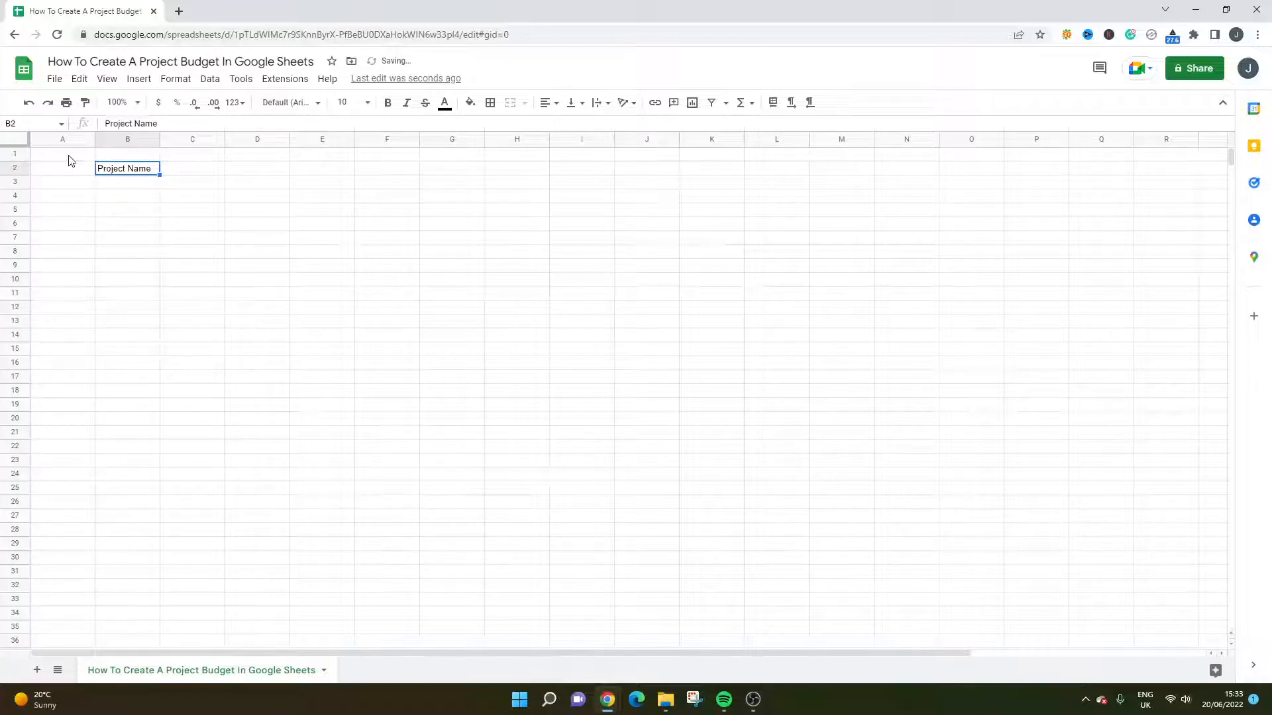
Enter the heading "Project Manager" in column B below Project Name and place it in cell B5
key("Right")
key("Right")
key("Left")
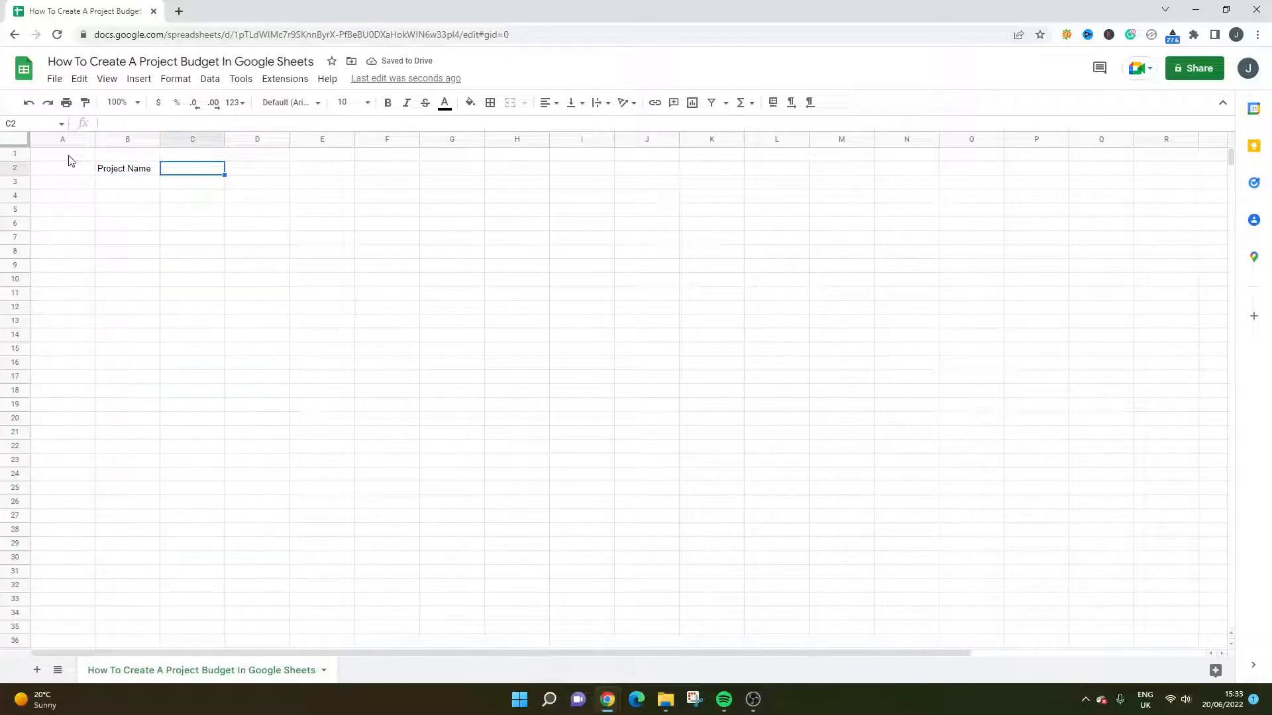
key("Left")
key("Down")
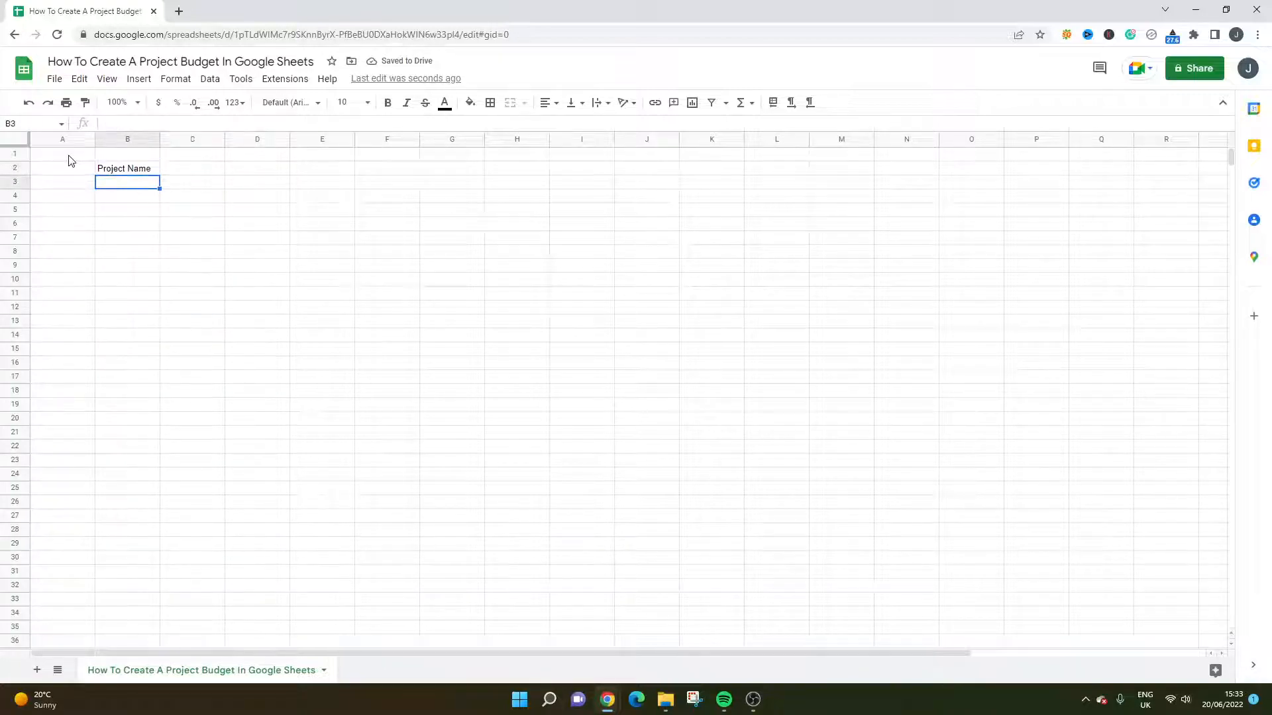
key("Down")
type("Projec")
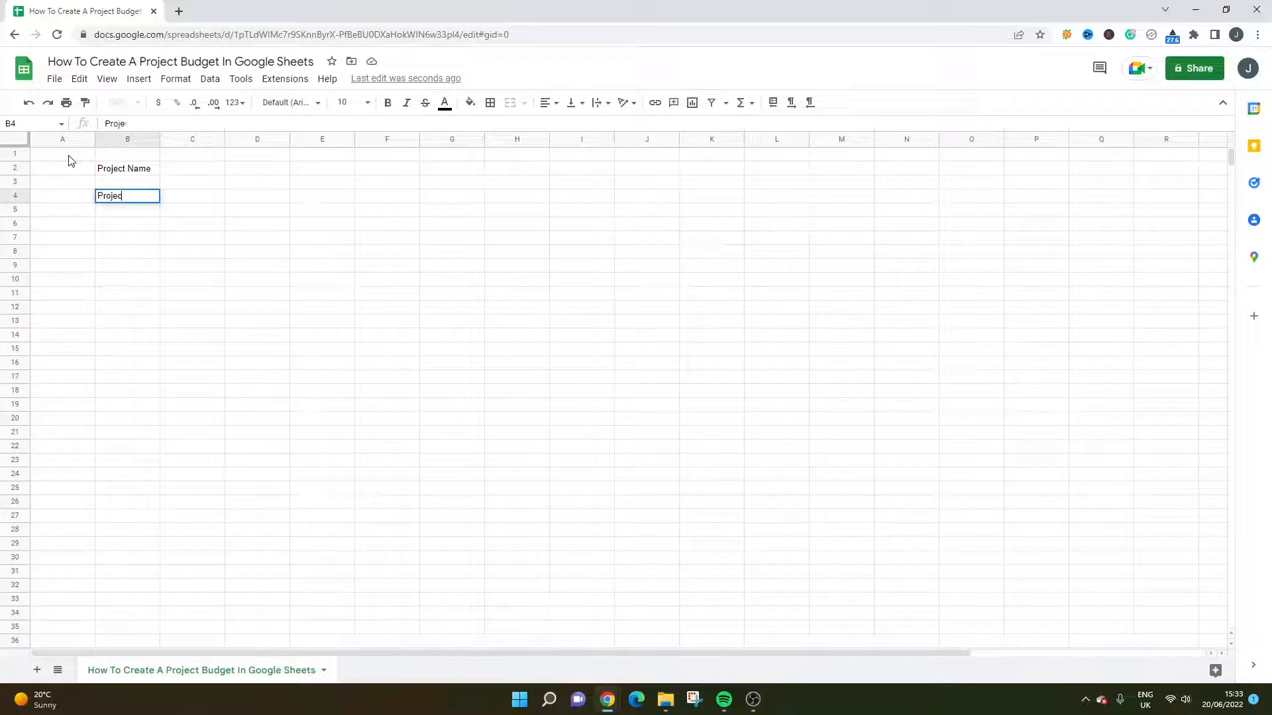
type("t Manager")
key("Return")
key("Up")
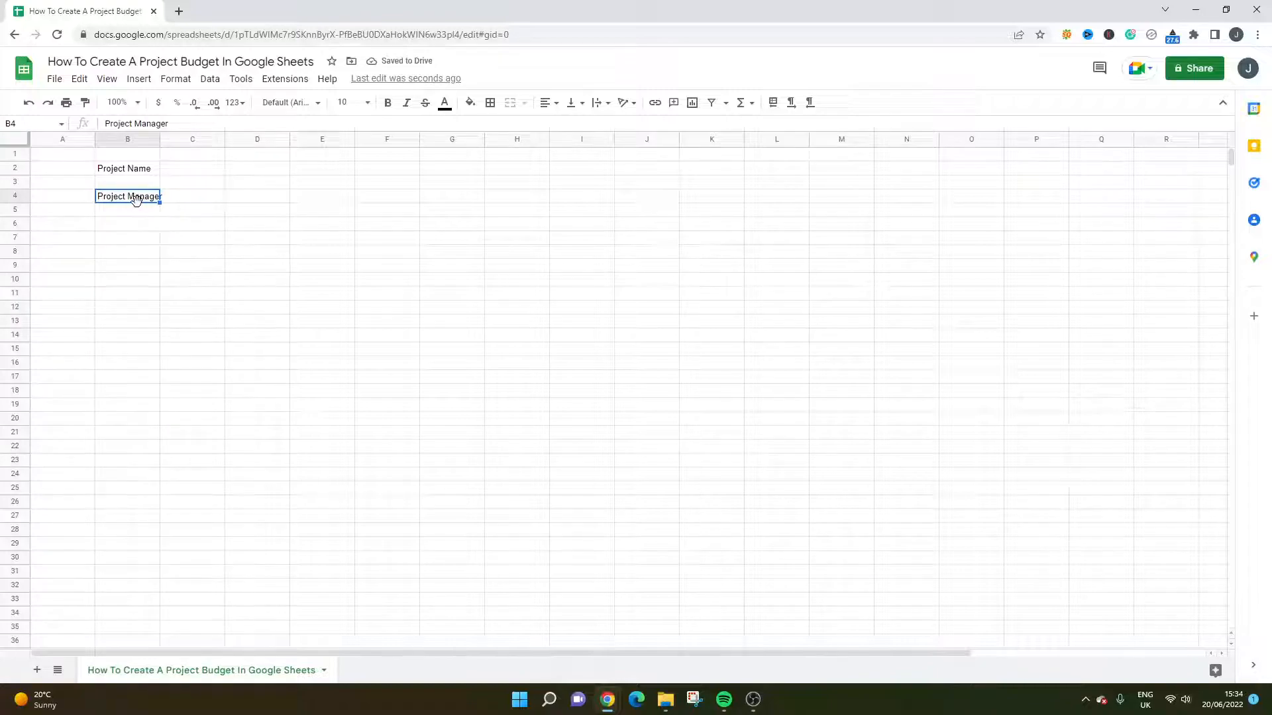
left_click_drag(142, 203, 139, 212)
Apply all borders to B2:B3 and B5:B6, and widen column B so both headings fit inside their cells
left_click_drag(133, 168, 135, 180)
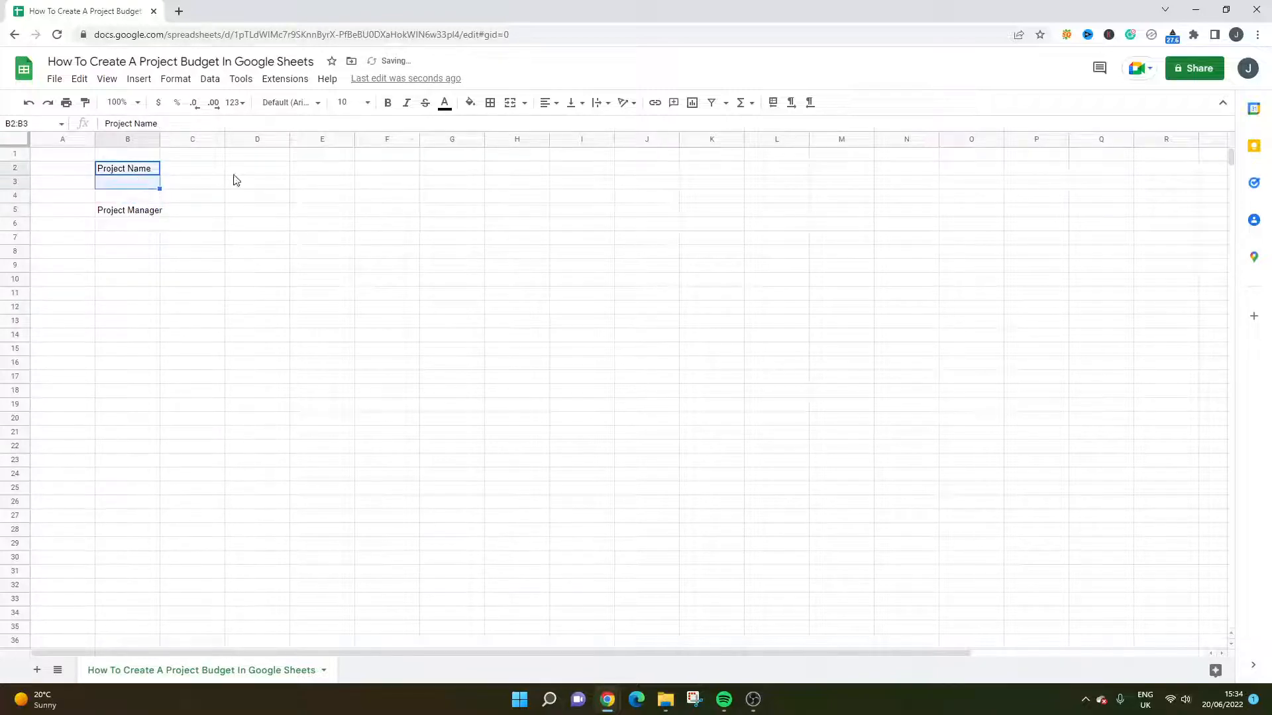
left_click(491, 102)
left_click(495, 129)
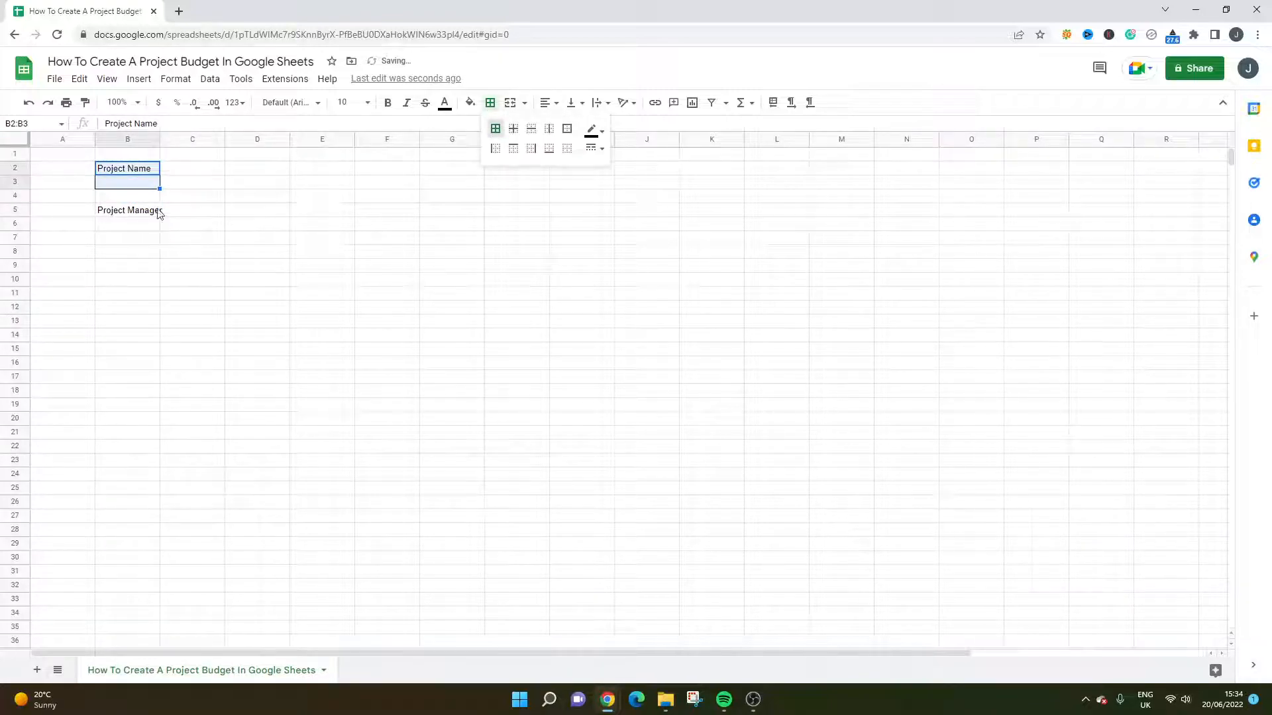
left_click(146, 213)
left_click_drag(146, 226, 145, 228)
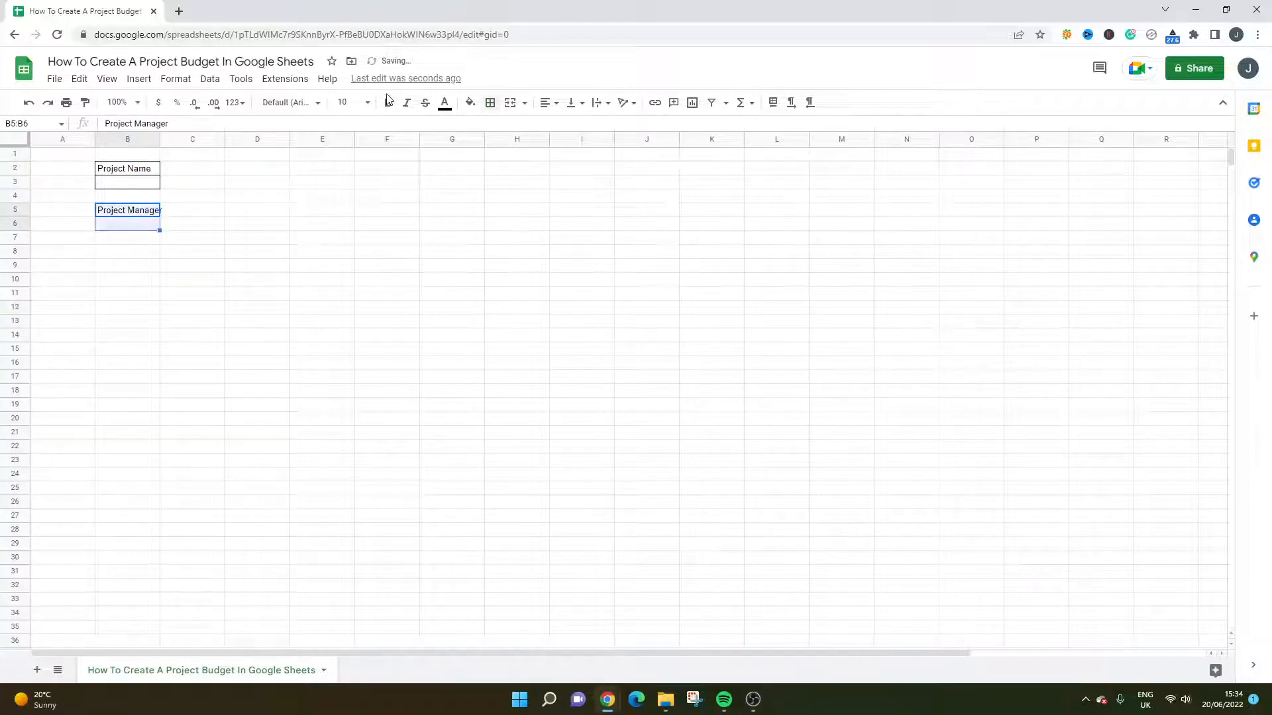
left_click(491, 103)
left_click(243, 199)
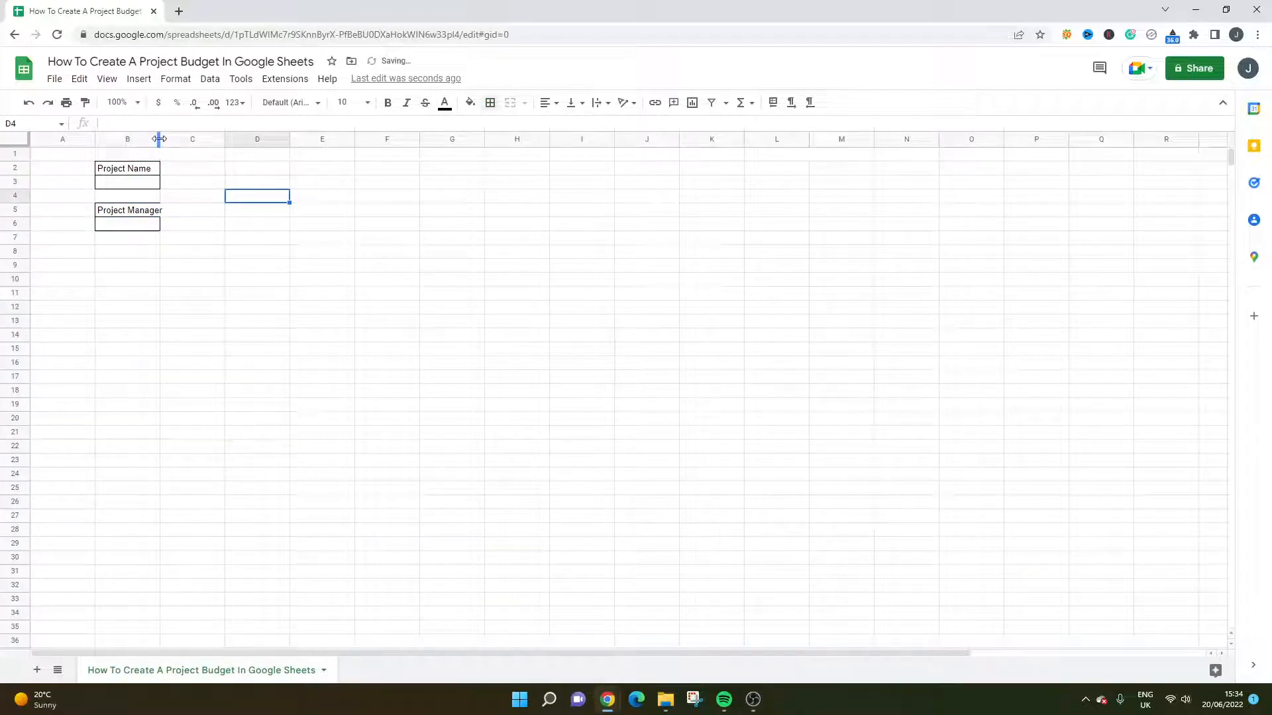
left_click_drag(160, 139, 215, 139)
Enter "Creating a Project Budget" under Project Name in B3 and "PPM" under Project Manager in B6
left_click(165, 186)
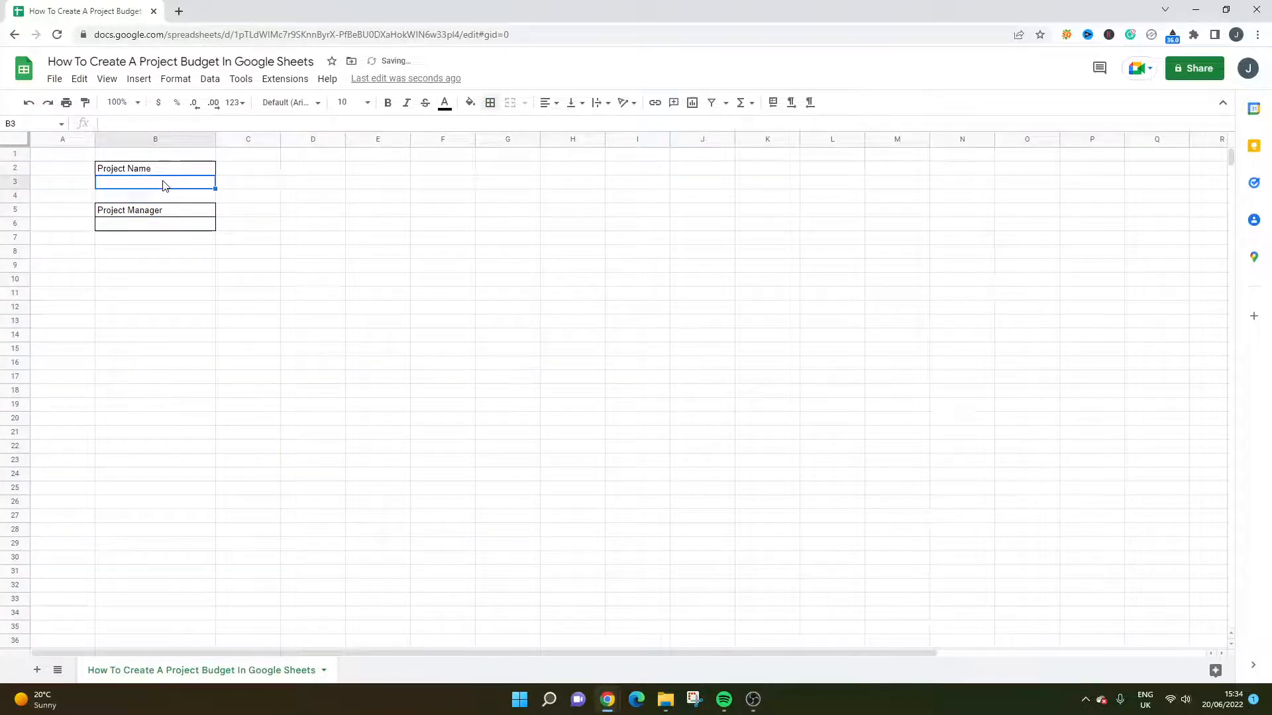
type("Creati")
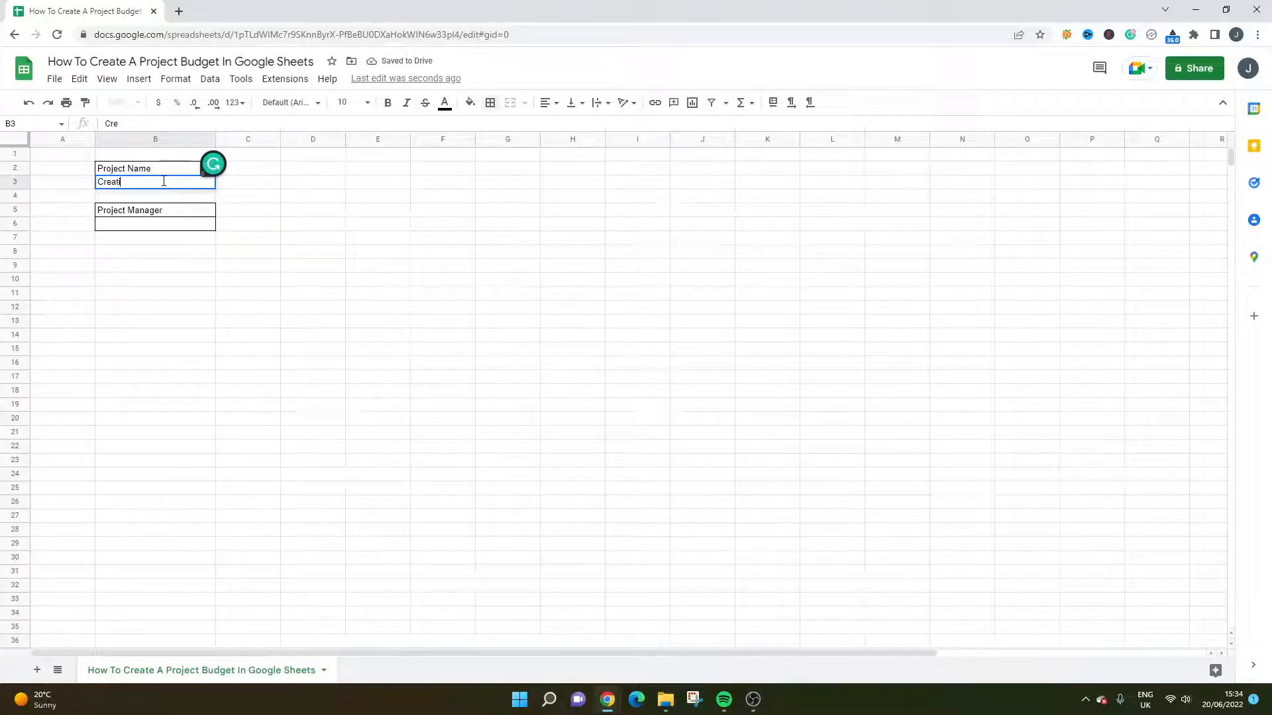
type("ng a Project Budget")
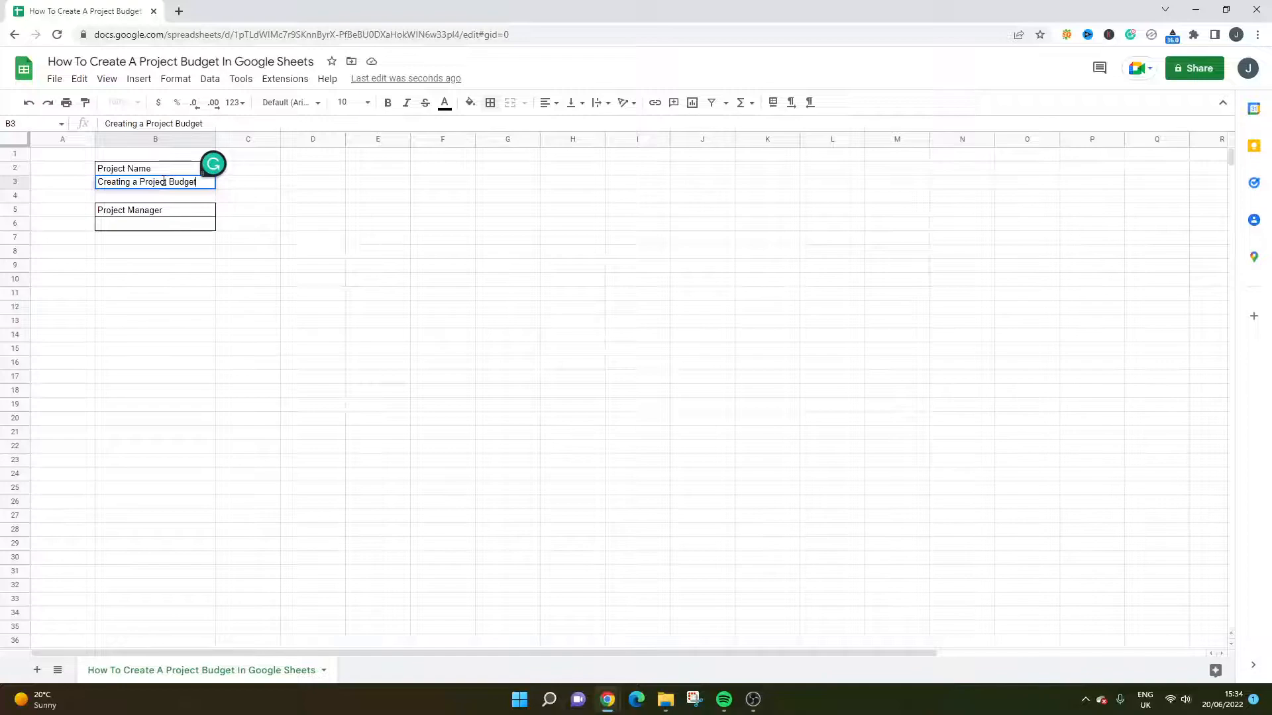
key("Return")
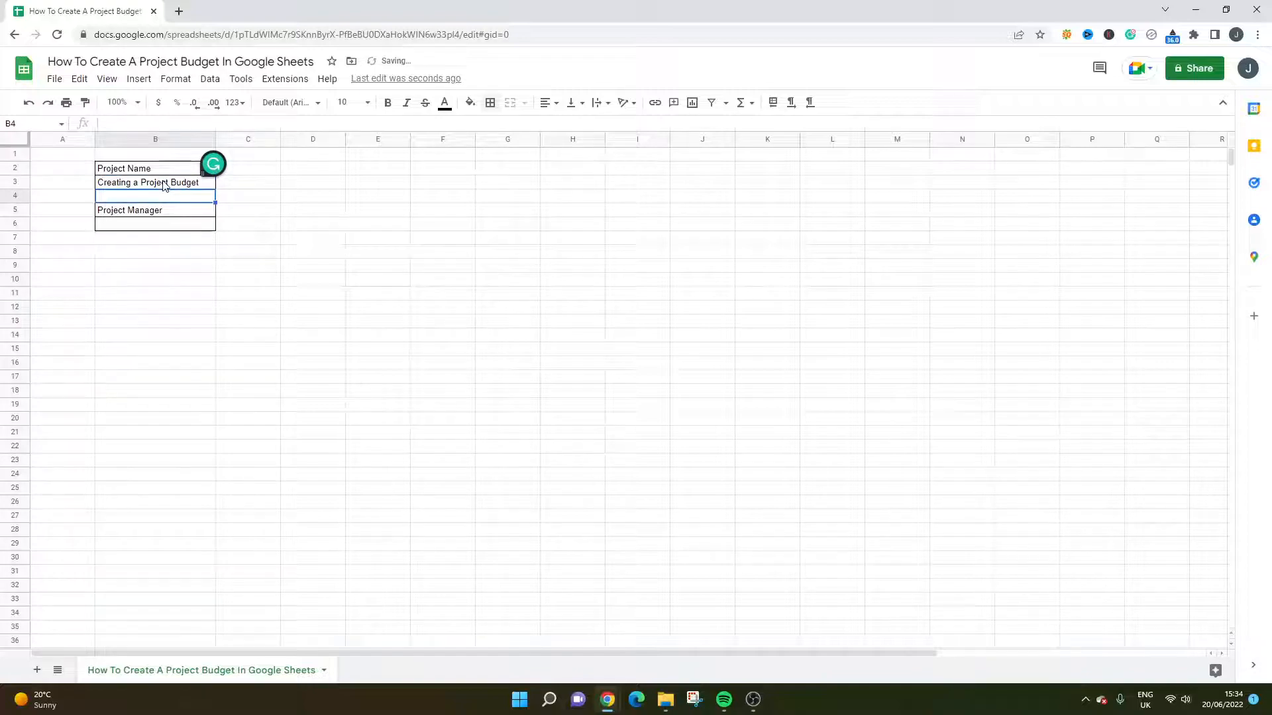
left_click(149, 224)
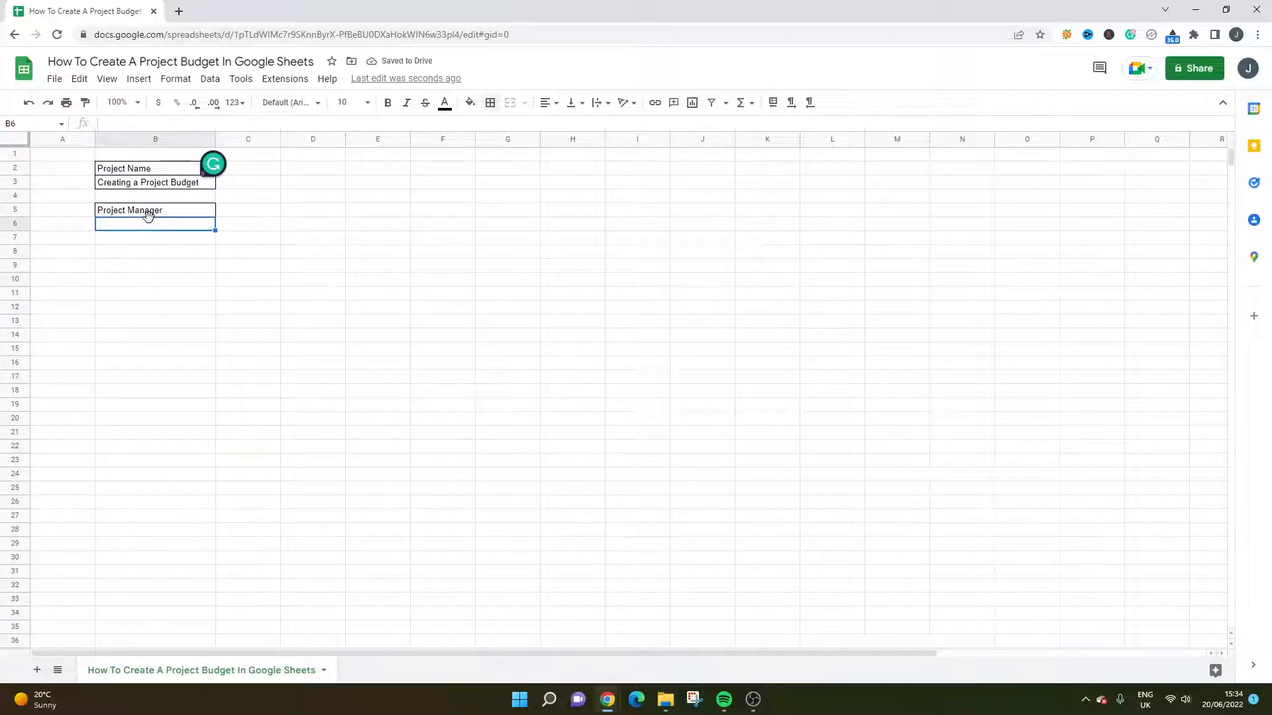
type("PPM")
key("Return")
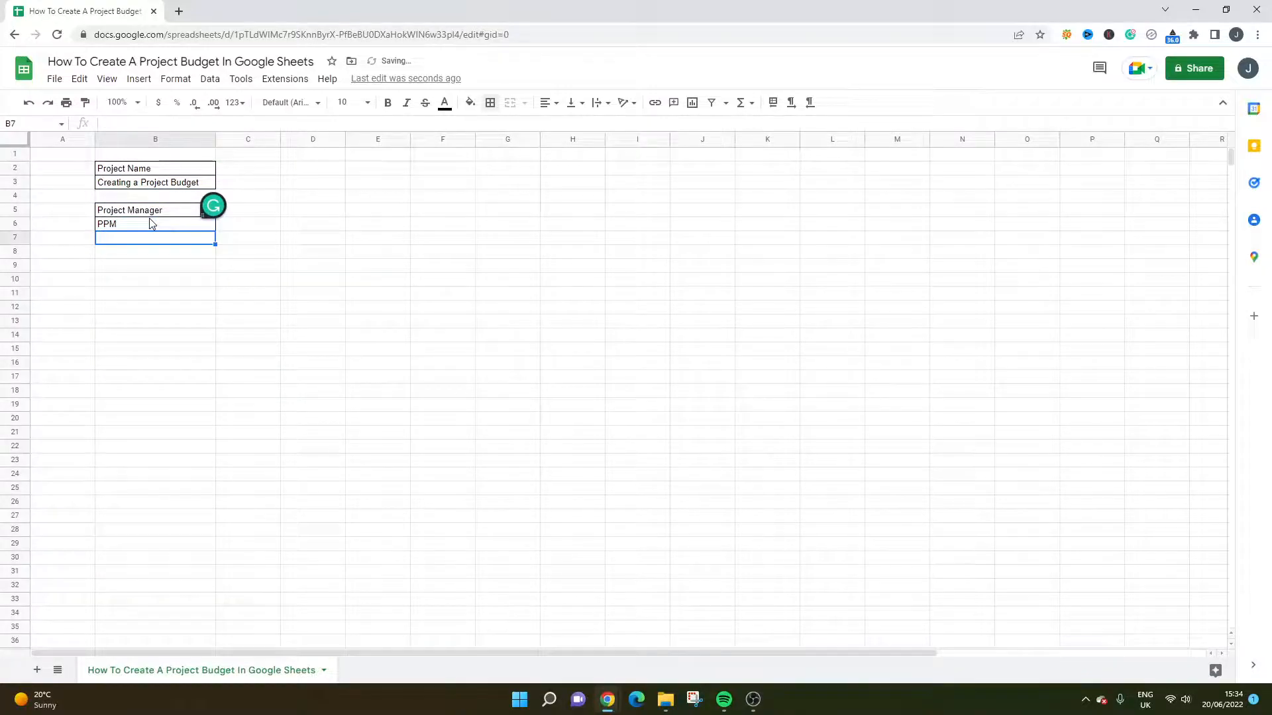
left_click(189, 265)
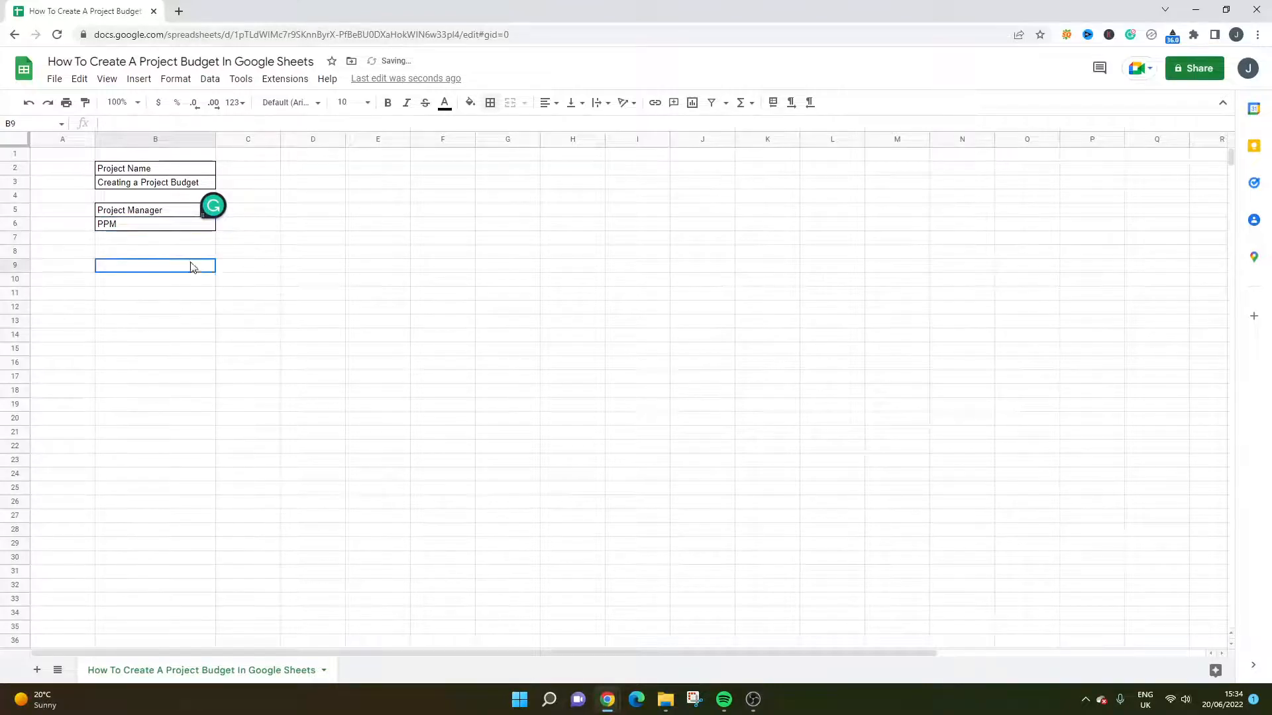
Fill the Project Name and Project Manager heading cells with light grey
left_click(151, 174)
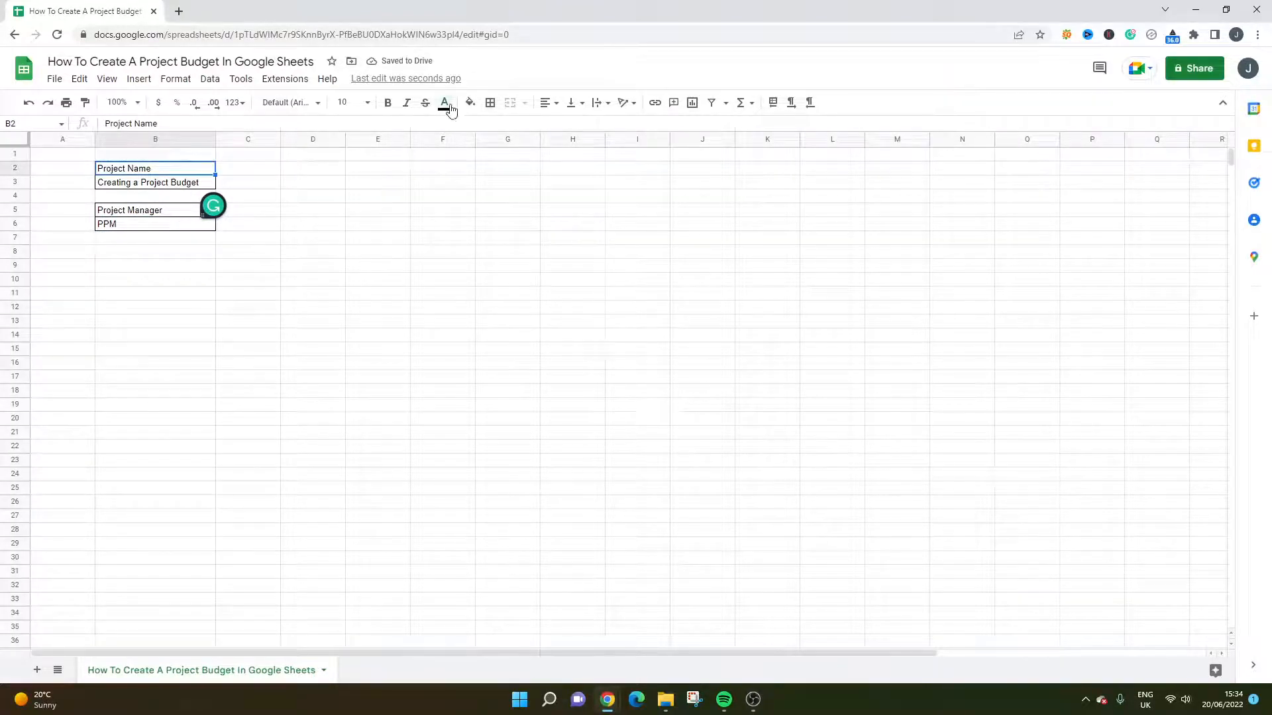
left_click(449, 108)
left_click(470, 103)
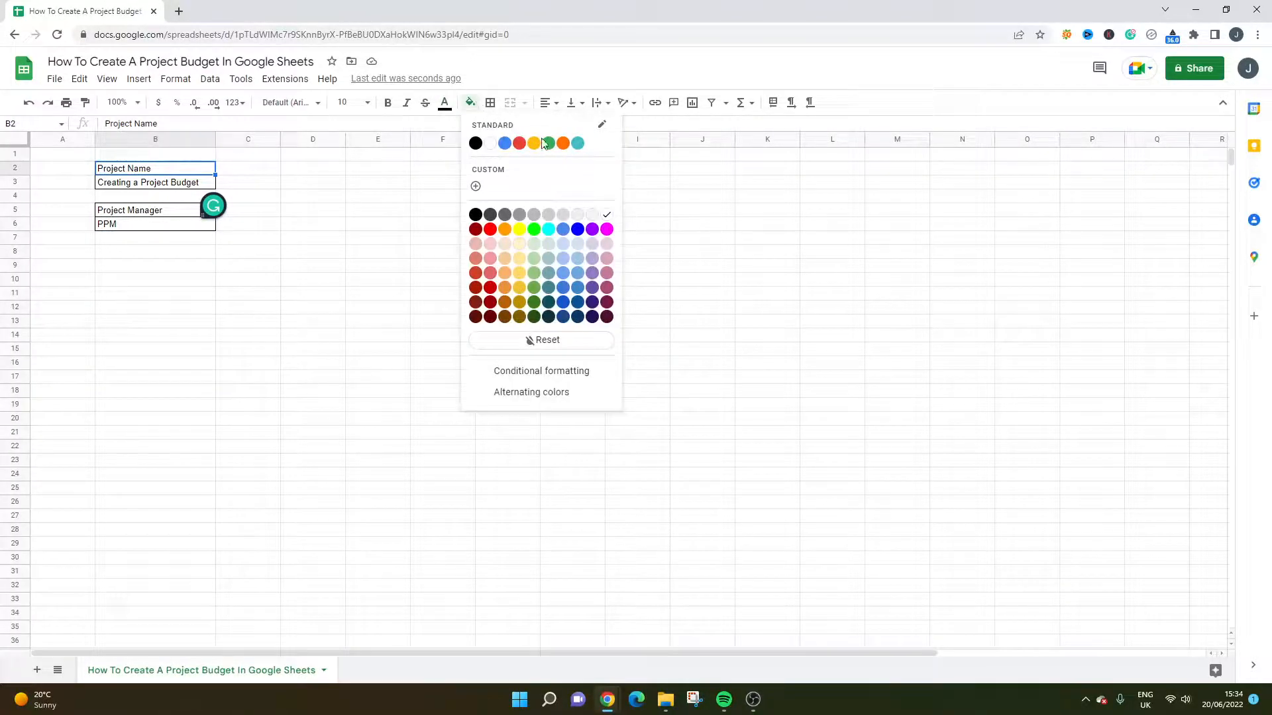
left_click(564, 214)
left_click(159, 211)
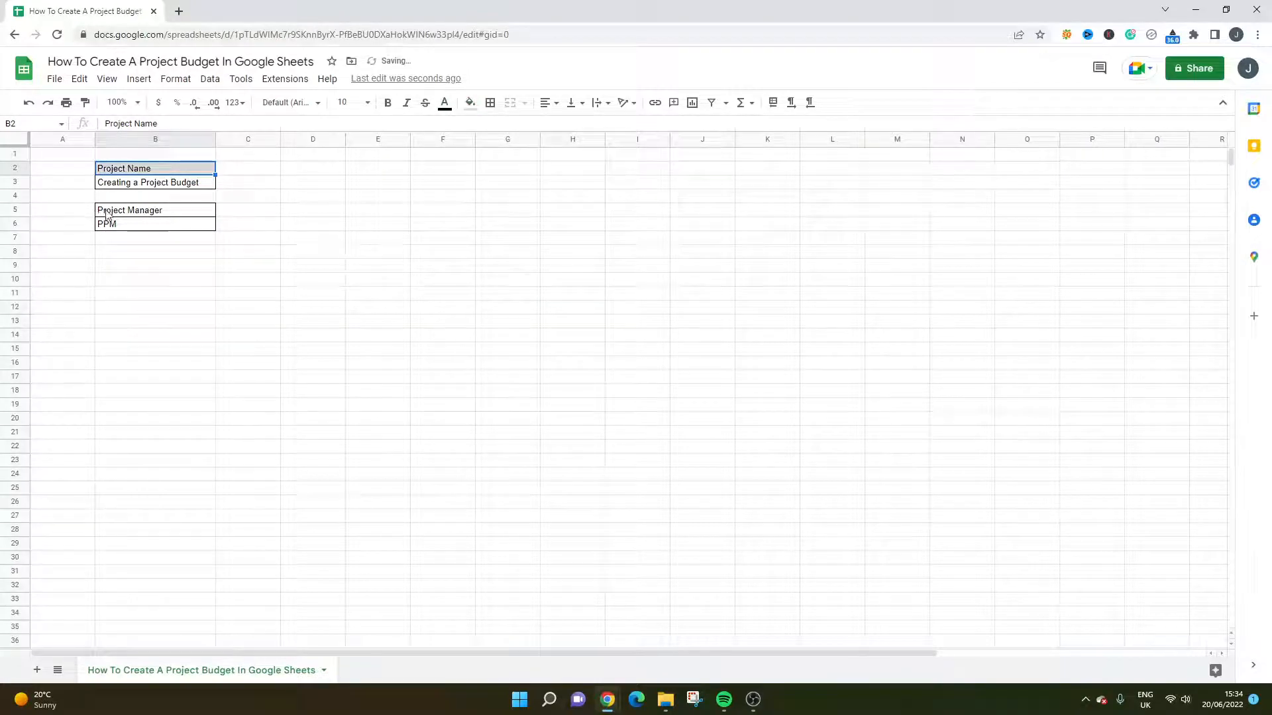
left_click(470, 104)
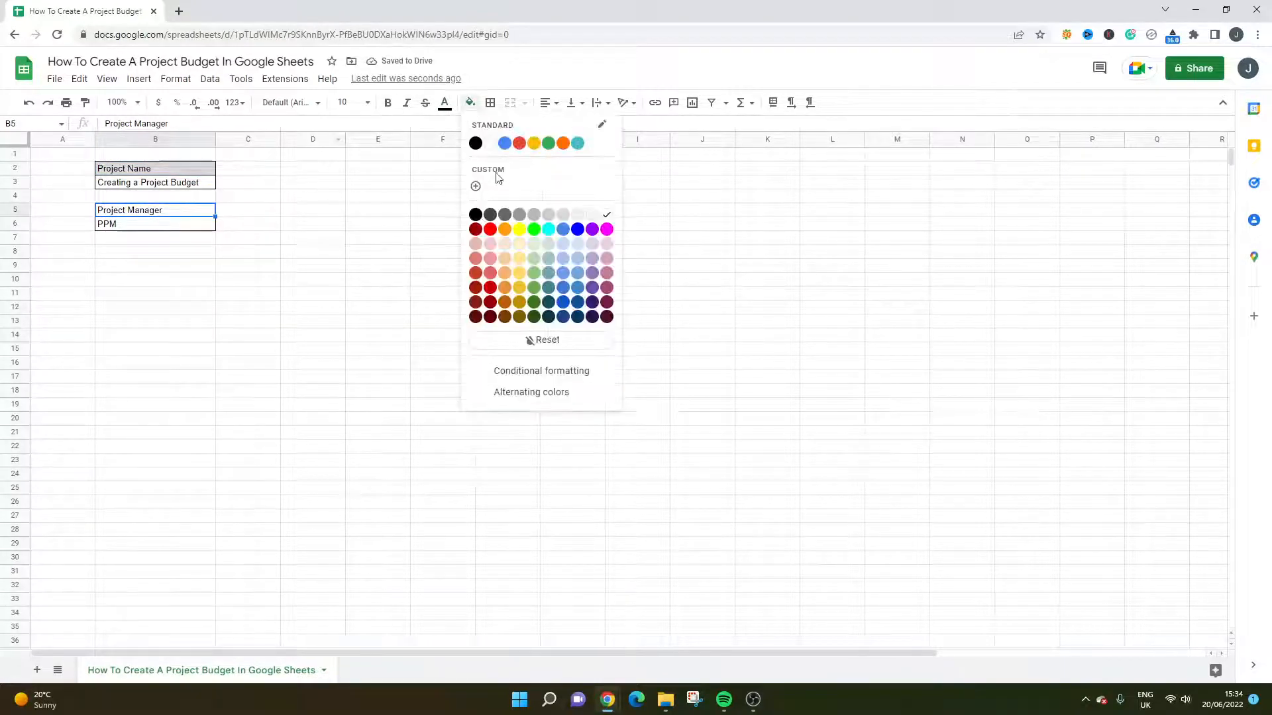
left_click(544, 214)
left_click(286, 210)
Make the Project Name and Project Manager headings bold
left_click(149, 170)
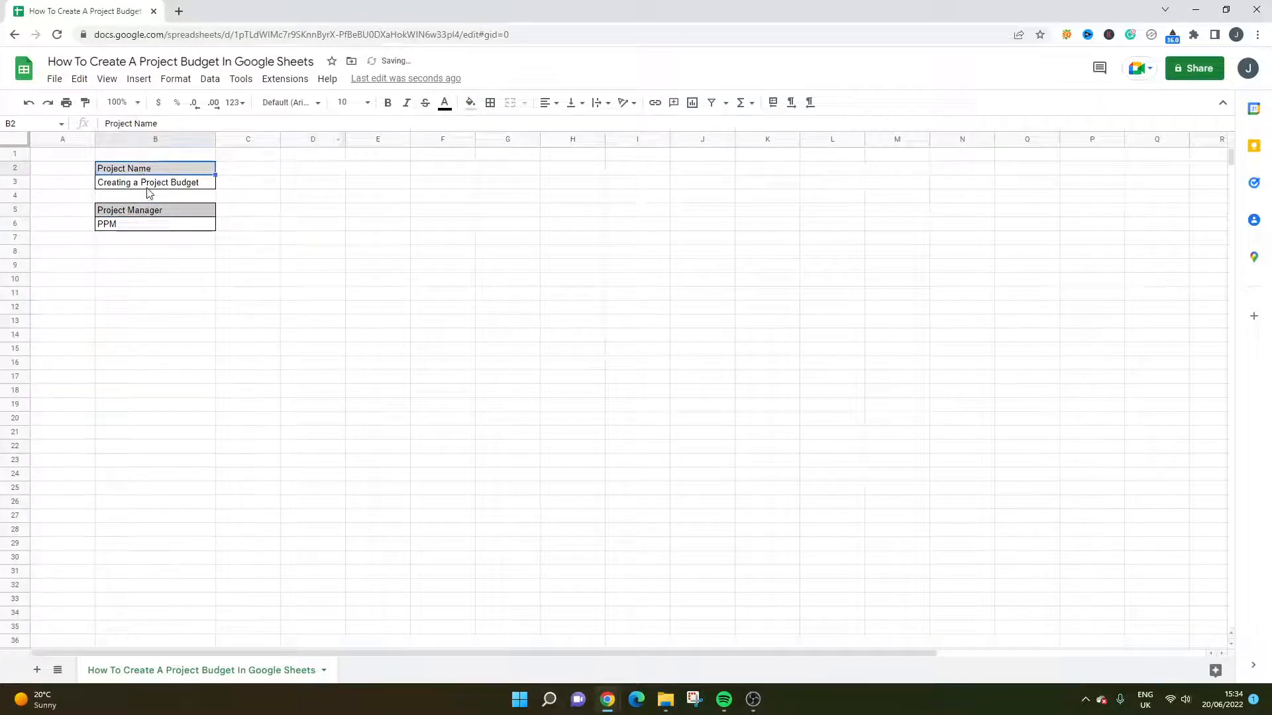
left_click(387, 103)
left_click(165, 210)
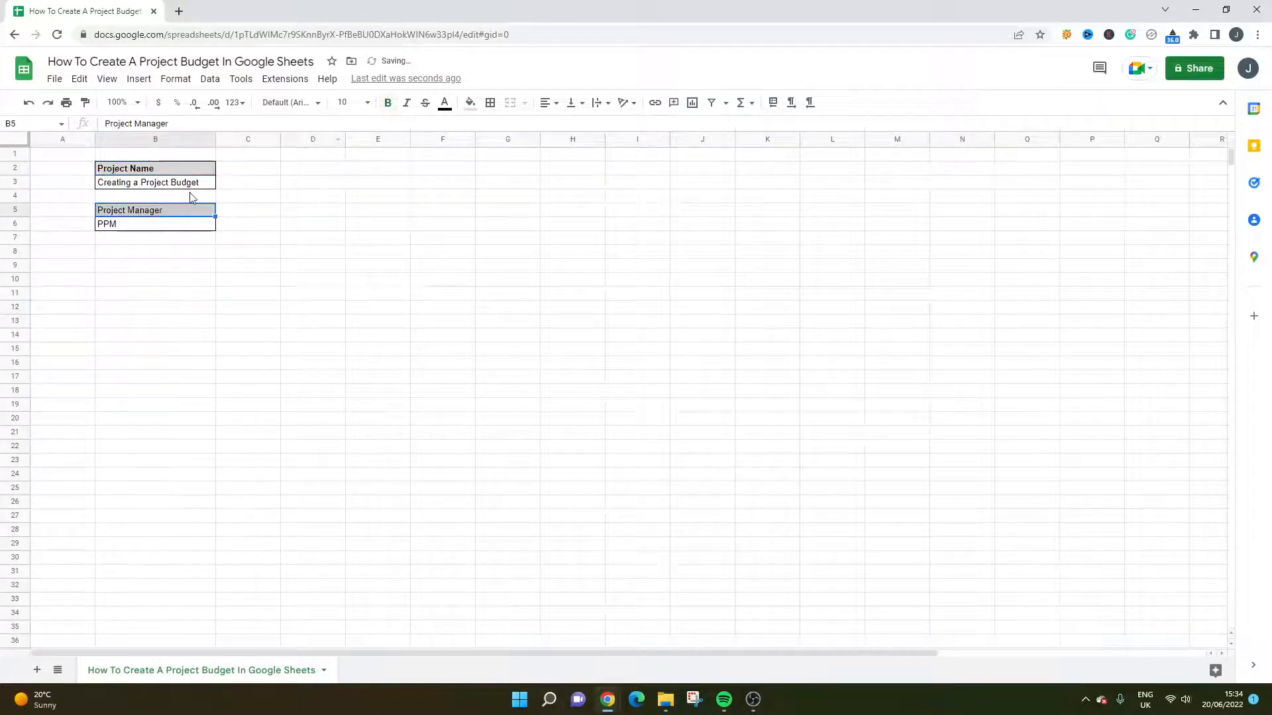
left_click(388, 103)
left_click(286, 183)
left_click(260, 183)
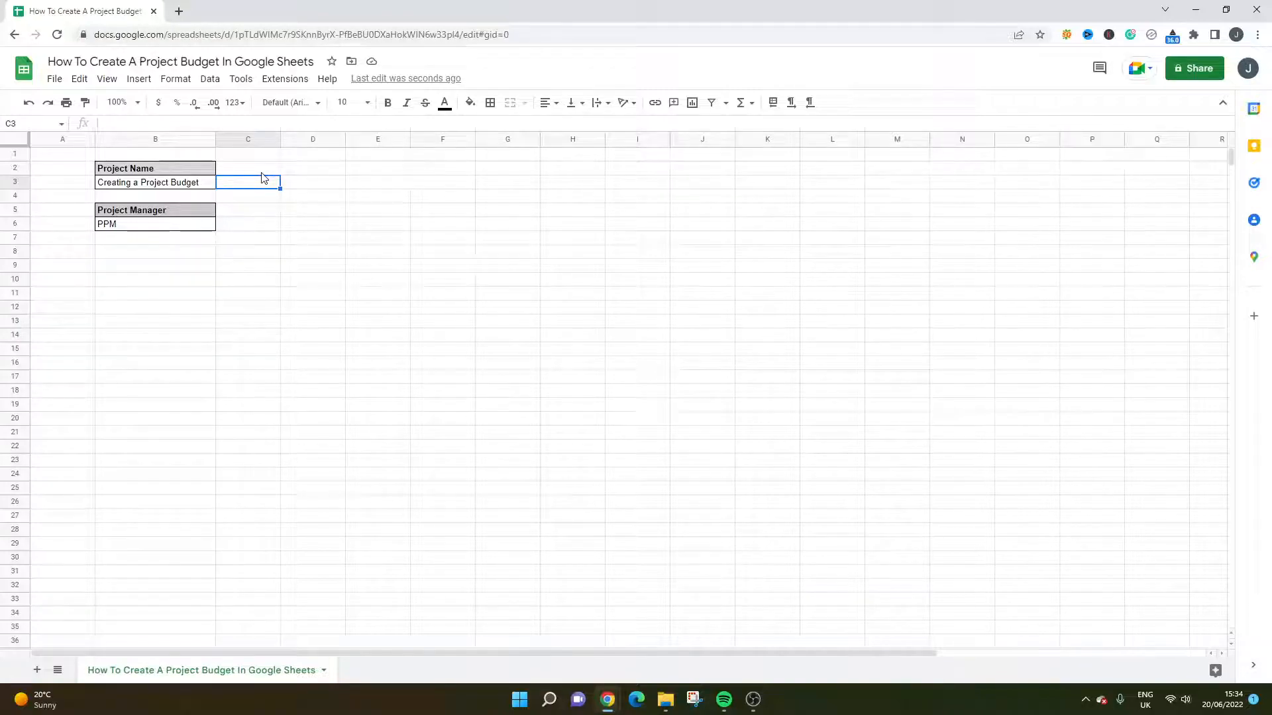
Narrow column A slightly and enter the heading "Task" in cell B8
left_click(145, 254)
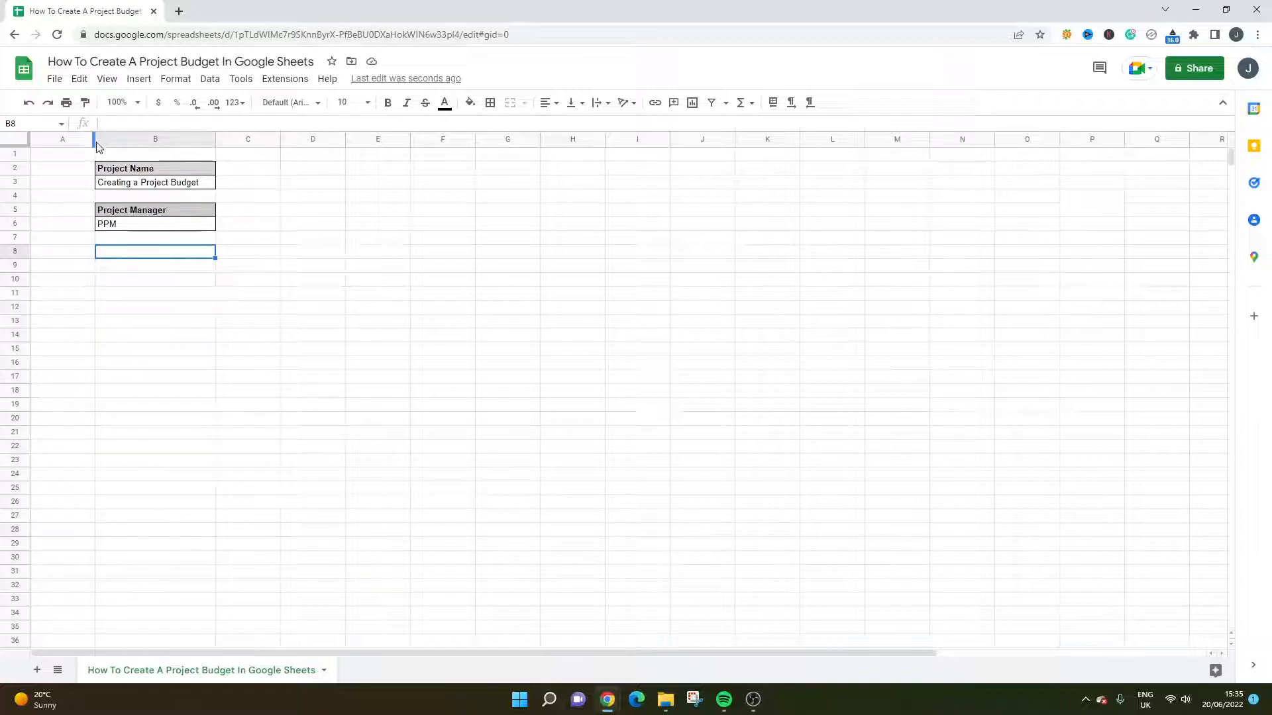
mouse_move(96, 143)
left_mouse_down()
mouse_move(60, 150)
mouse_move(77, 157)
left_mouse_up()
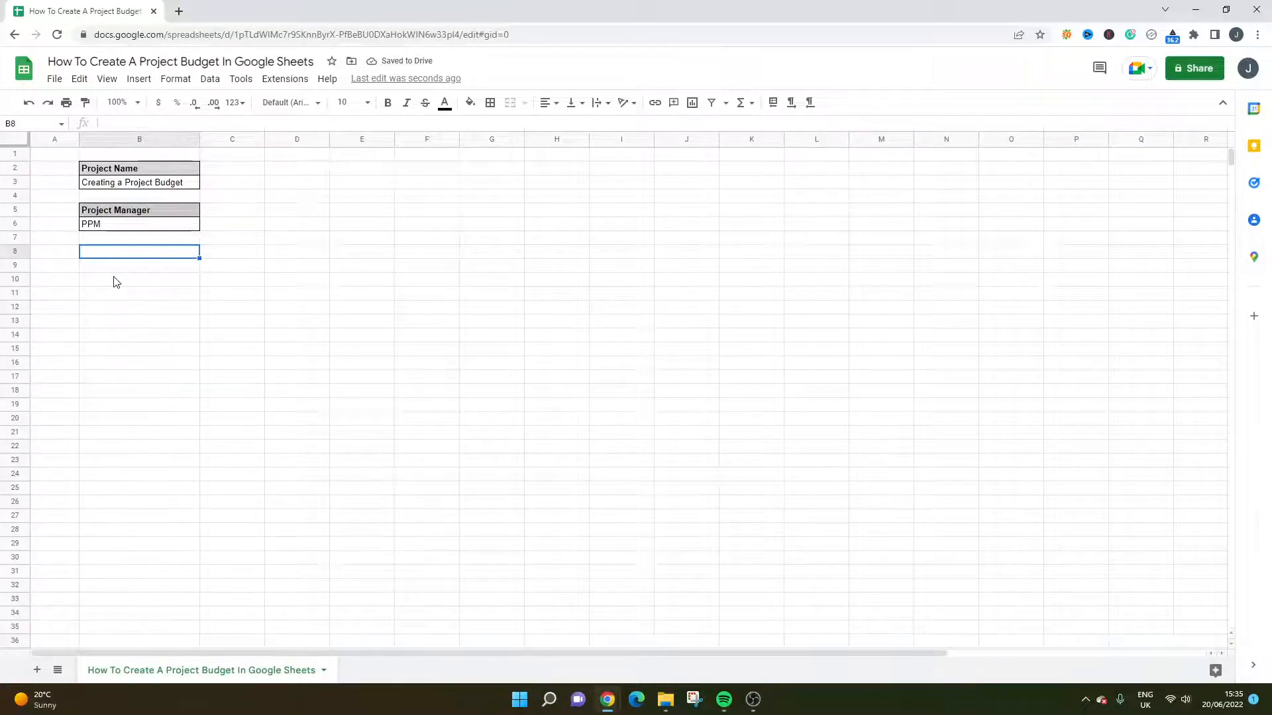
type("Task")
key("Return")
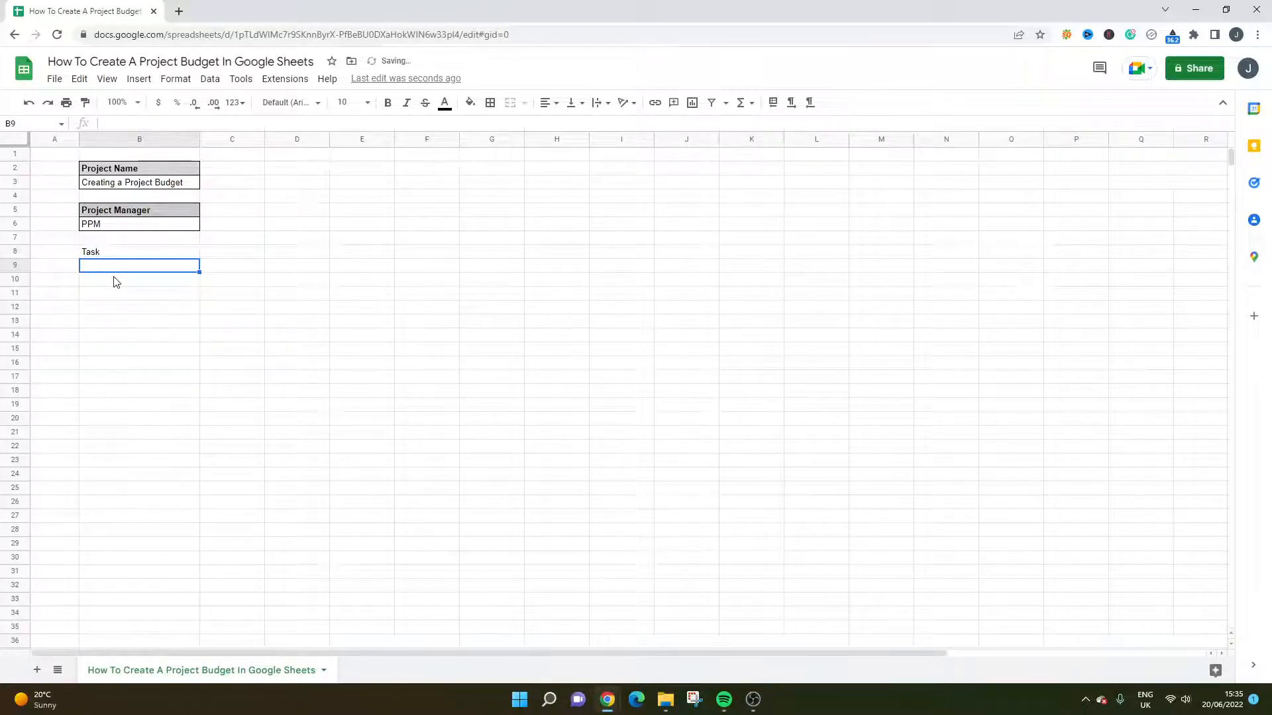
Fill the Task heading cell B8 with grey
key("Up")
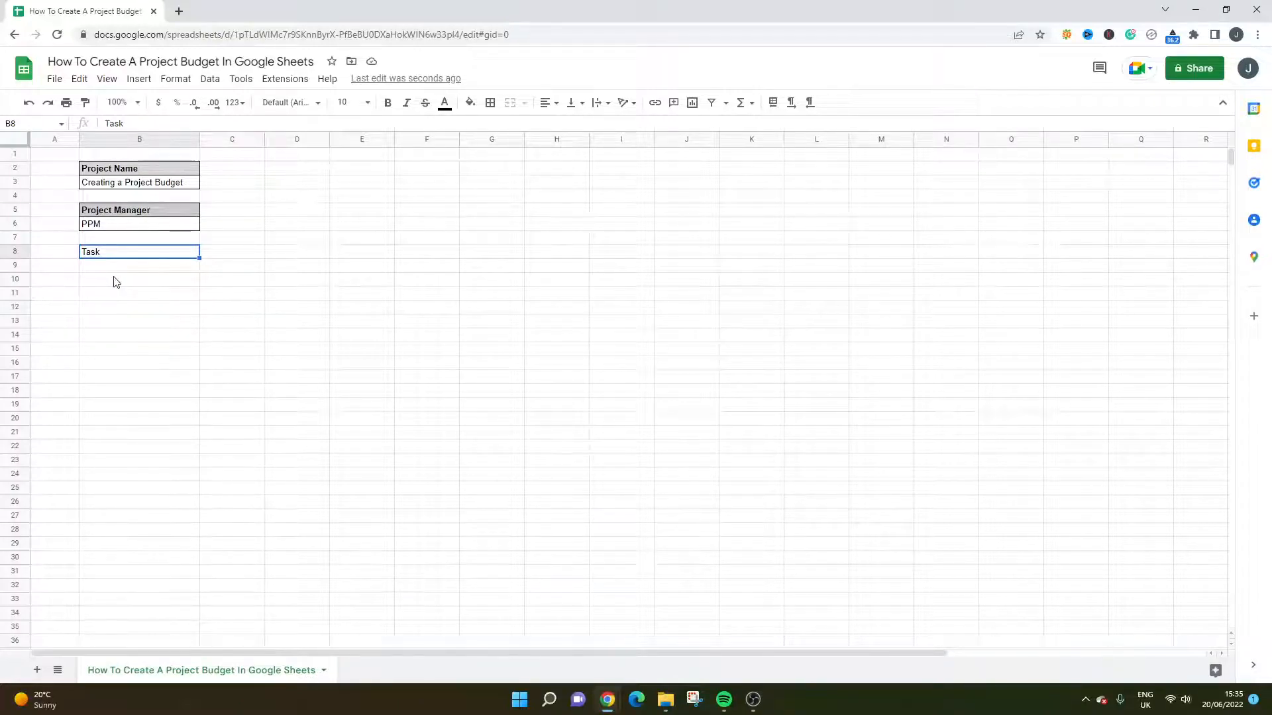
key("Right")
key("Left")
left_click(470, 103)
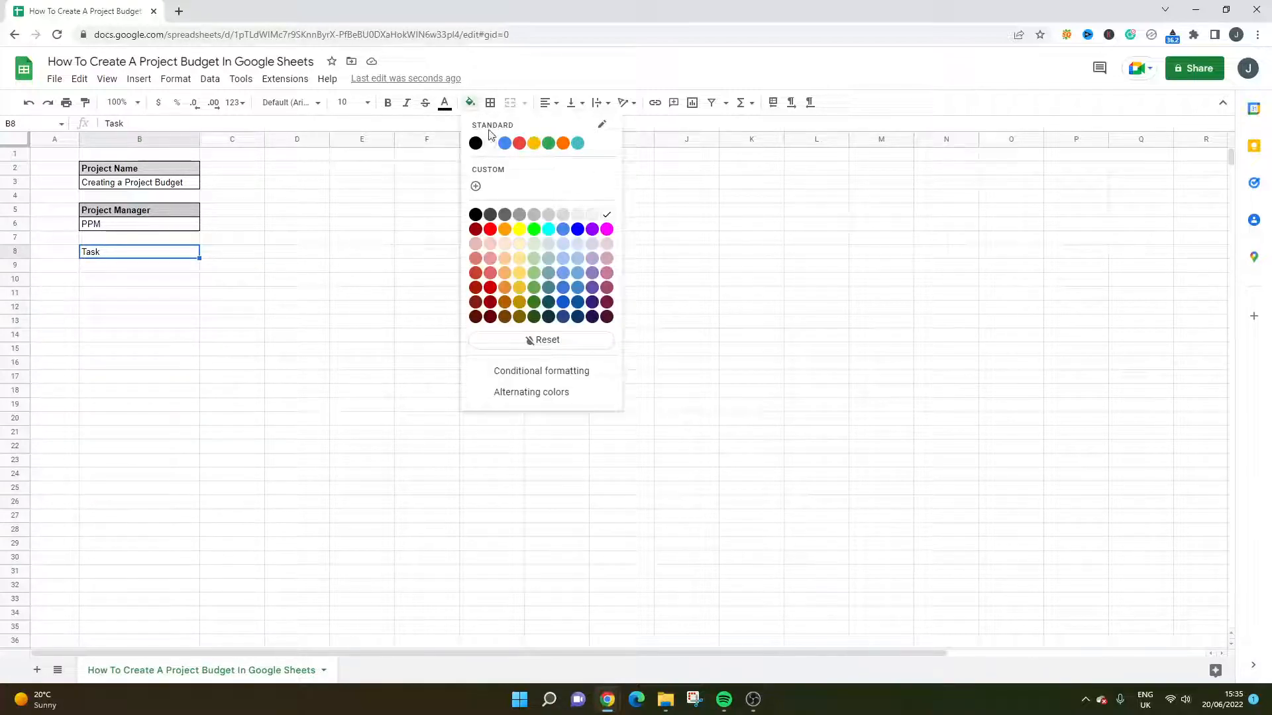
left_click(548, 215)
left_click(392, 262)
left_click(208, 256)
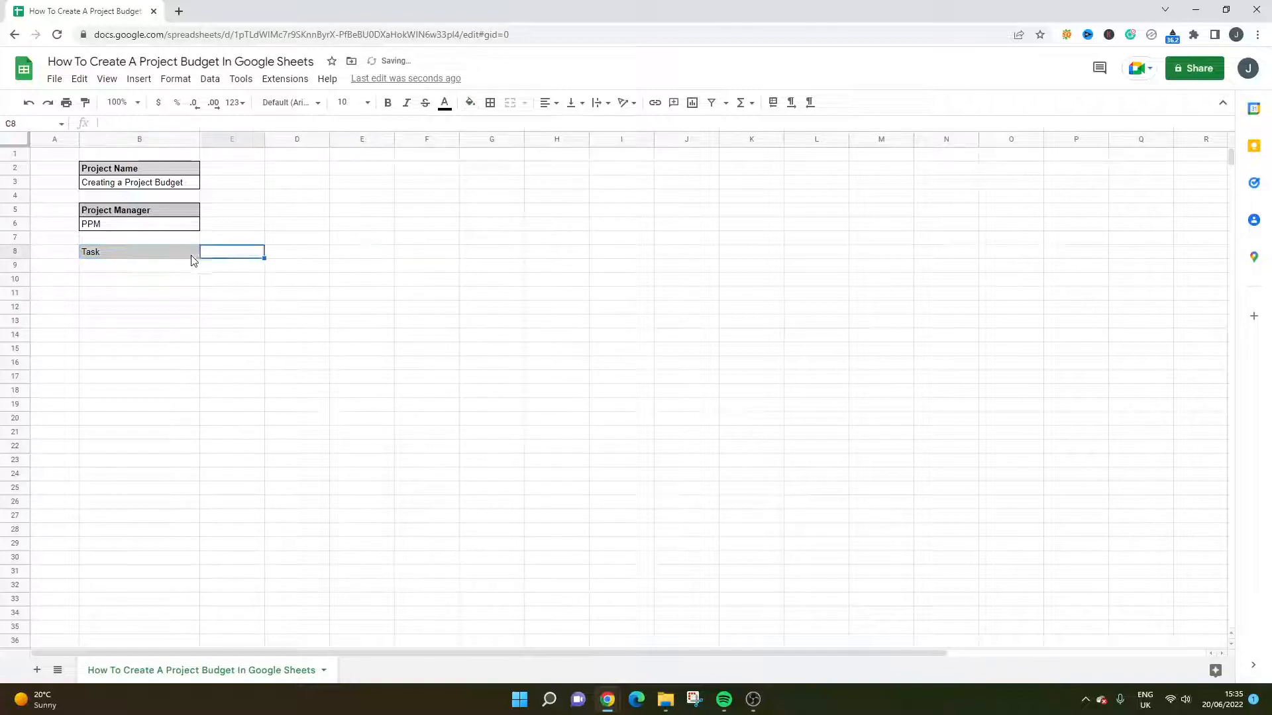
Make the Task heading bold and enter the heading "Description" in cell C8
left_click(388, 103)
left_click(195, 253)
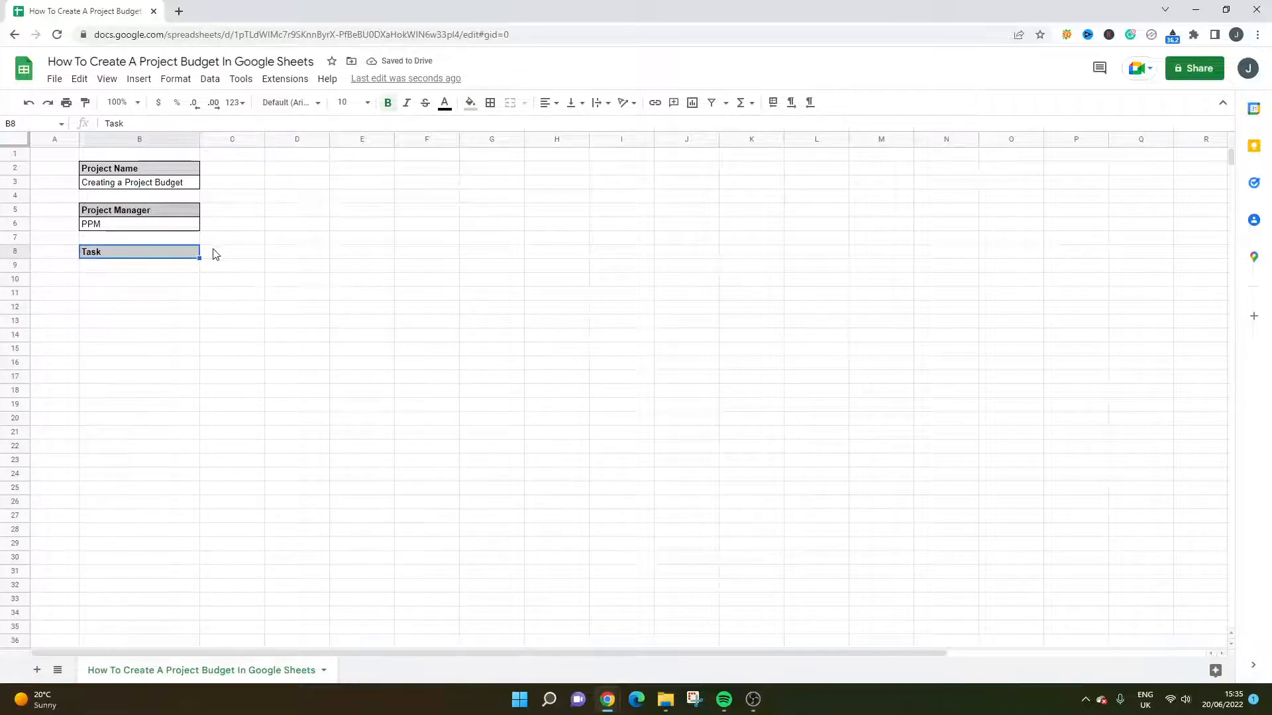
left_click(214, 254)
type("Description")
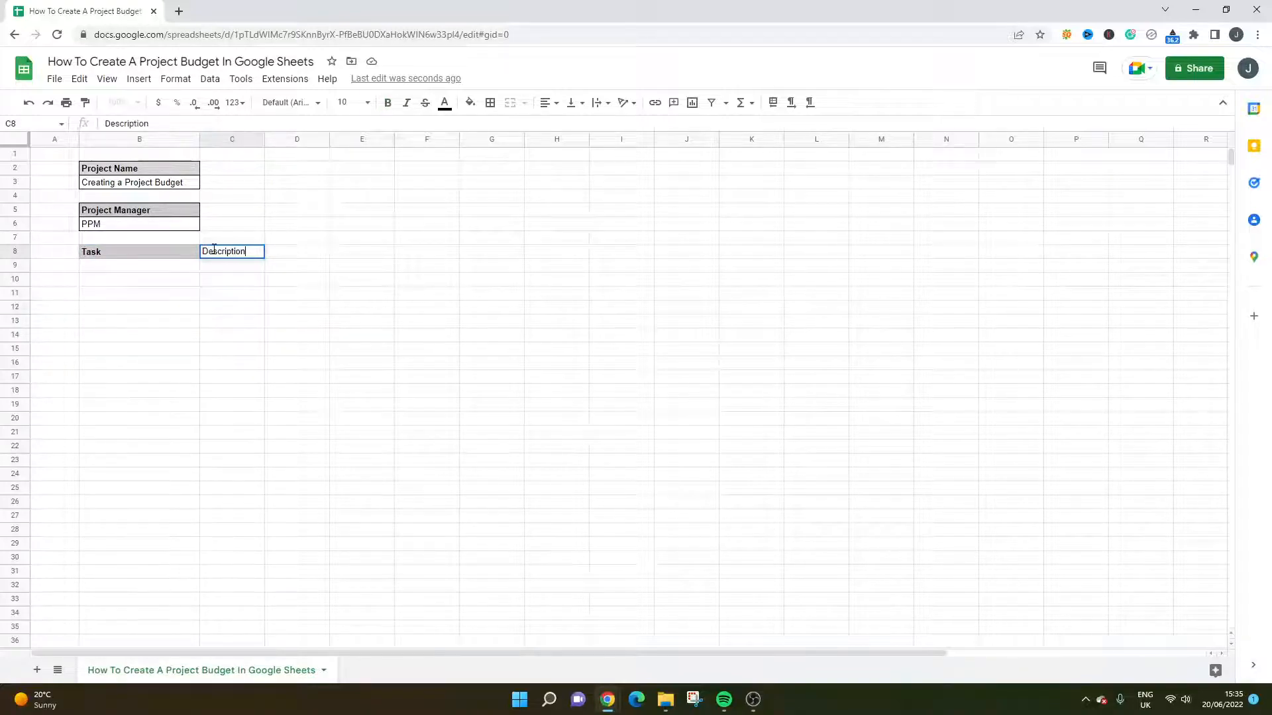
key("Return")
left_click(214, 252)
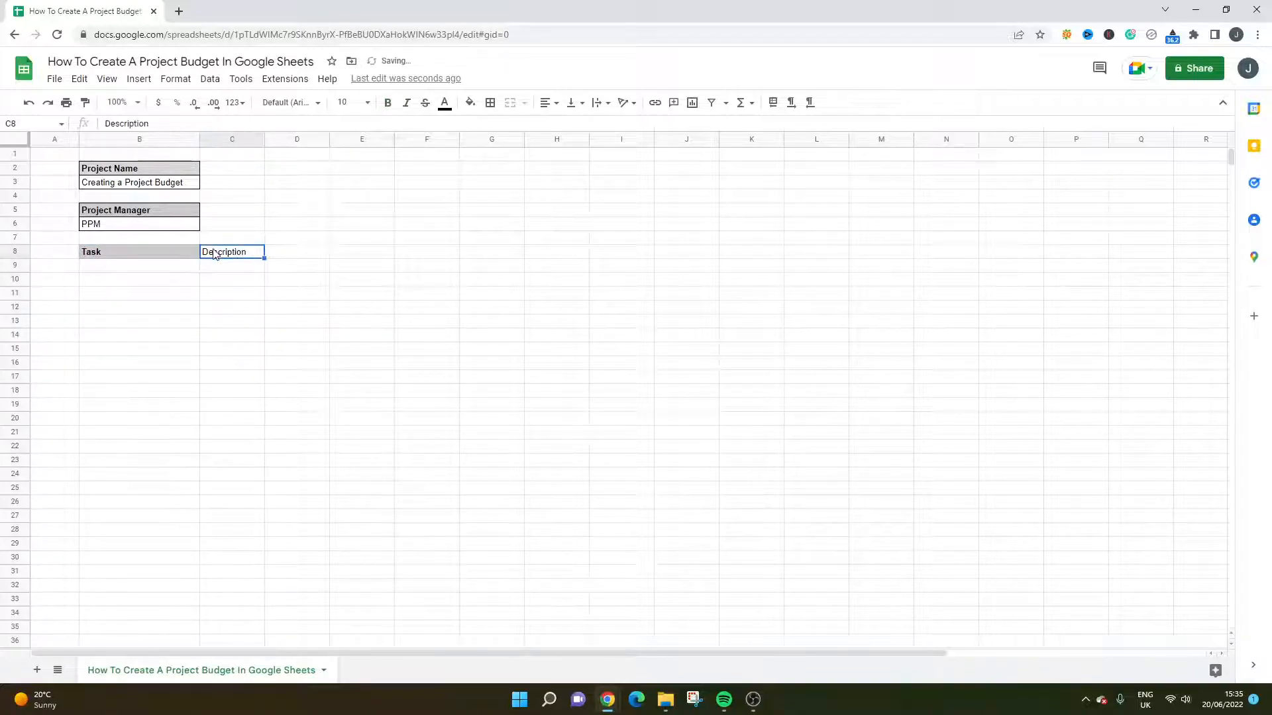
Fill the Description heading cell C8 with grey and make its text bold
left_click(471, 105)
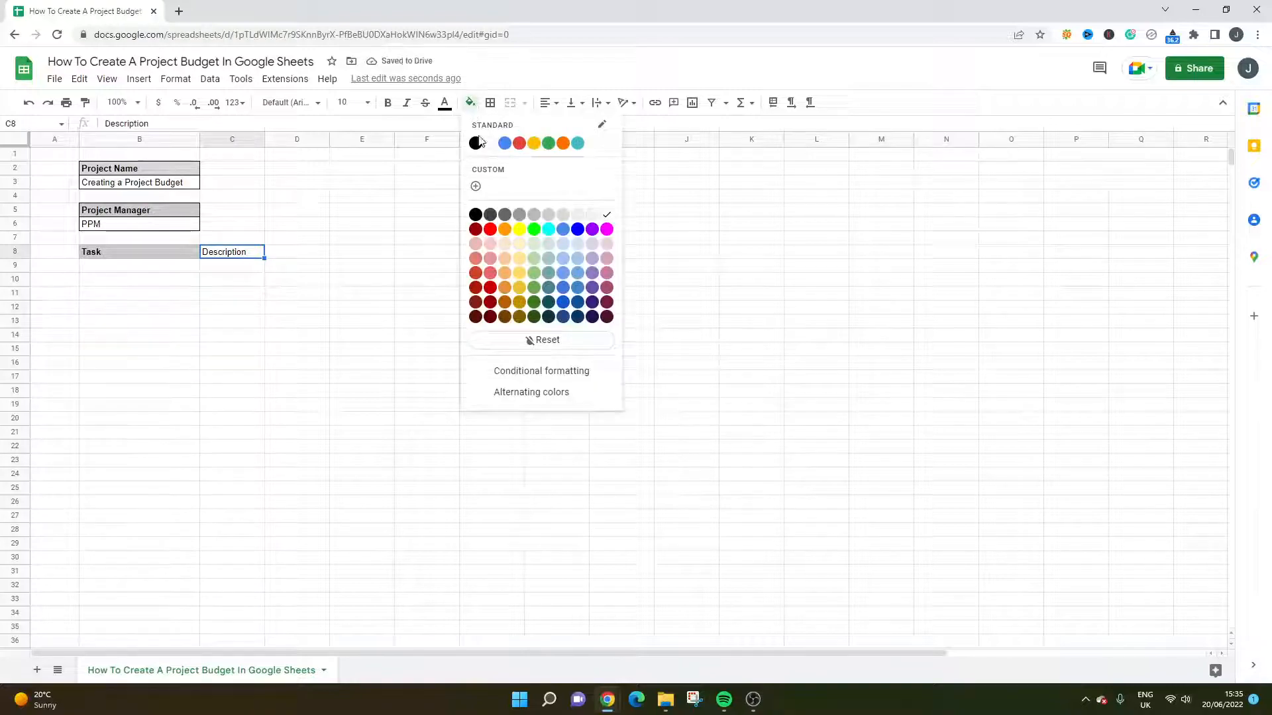
left_click(541, 218)
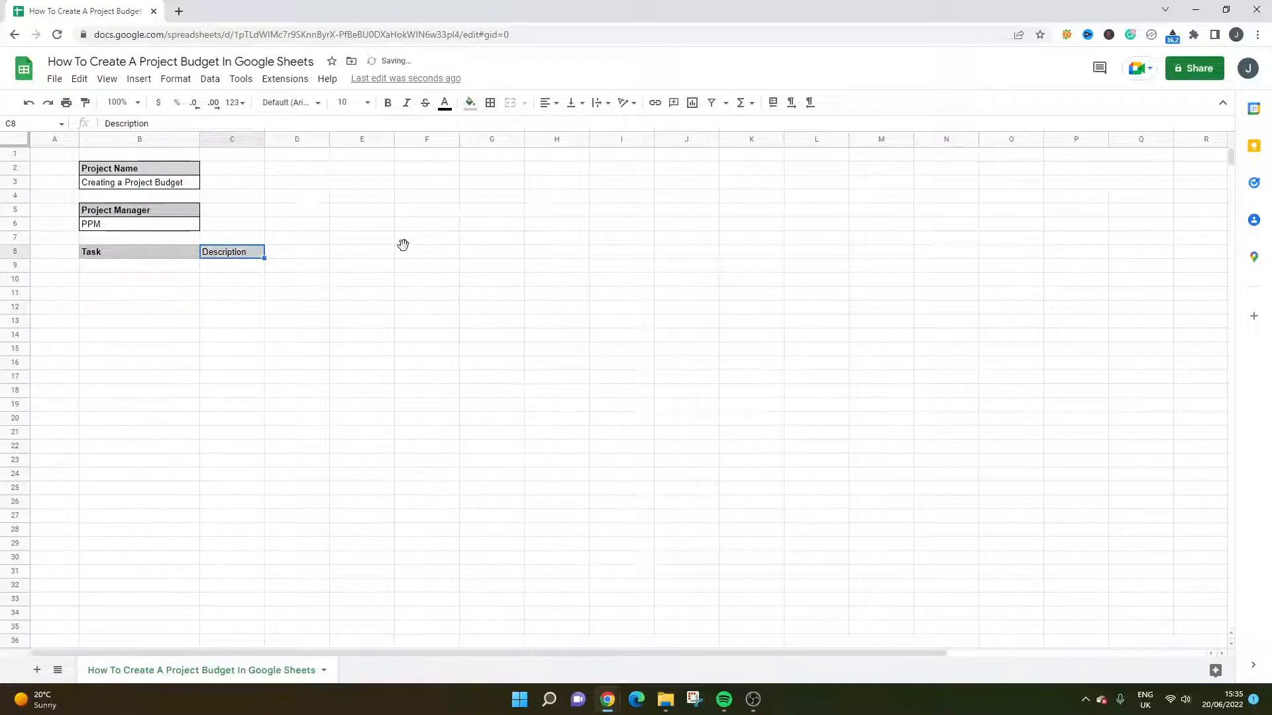
left_click(388, 102)
Enter the heading "Status" in cell D8
left_click(296, 251)
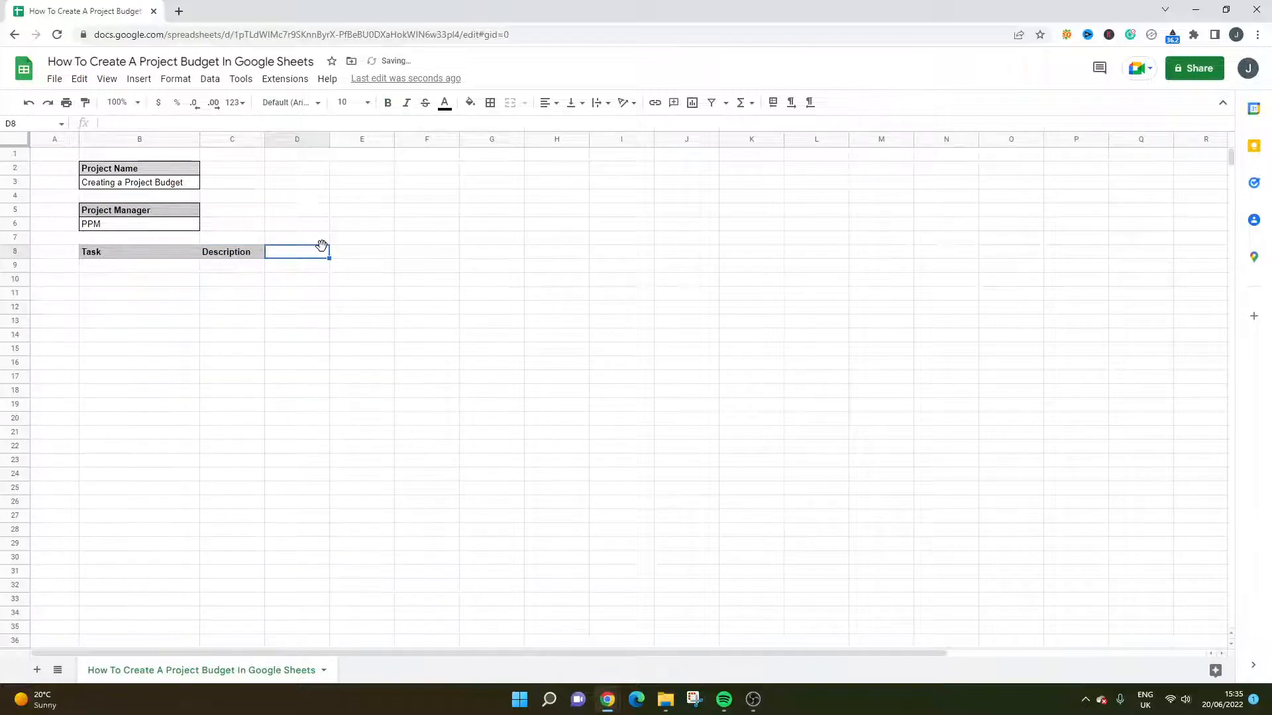
type("Status")
key("Return")
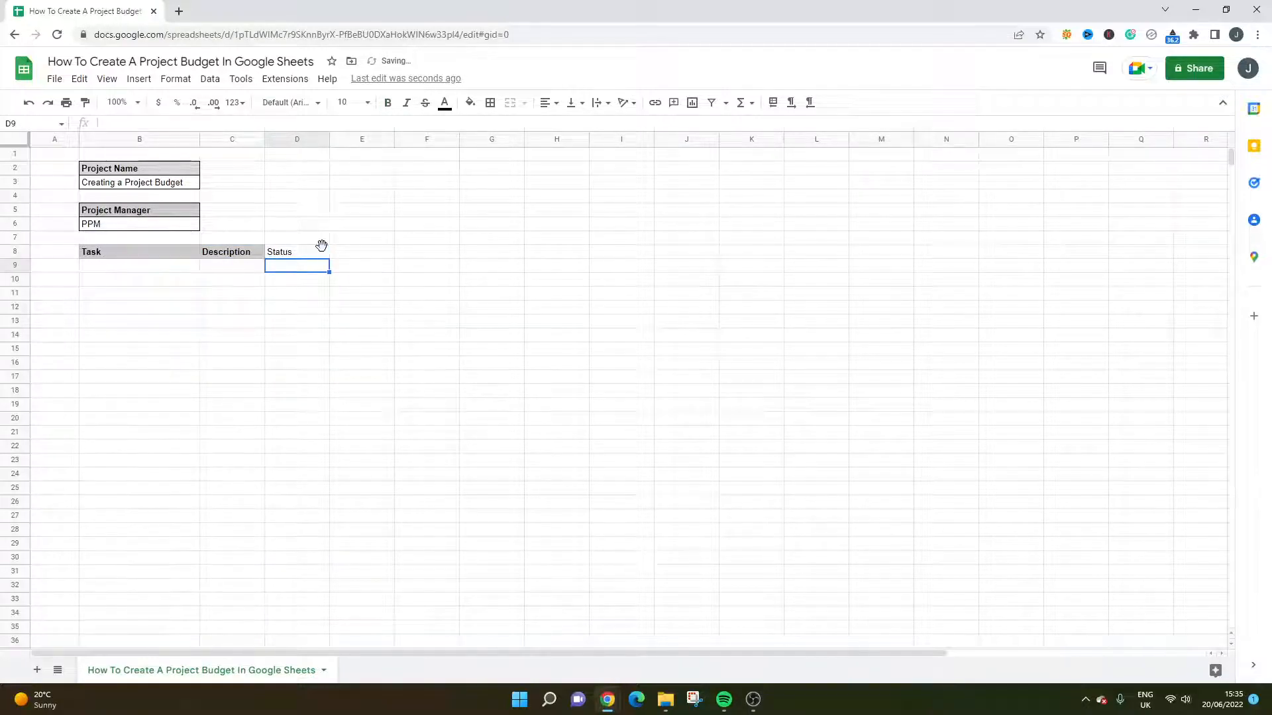
Enter the headings "Planned Start Date" in cell E8 and "Planned End Date" in cell F8
key("Up")
key("Right")
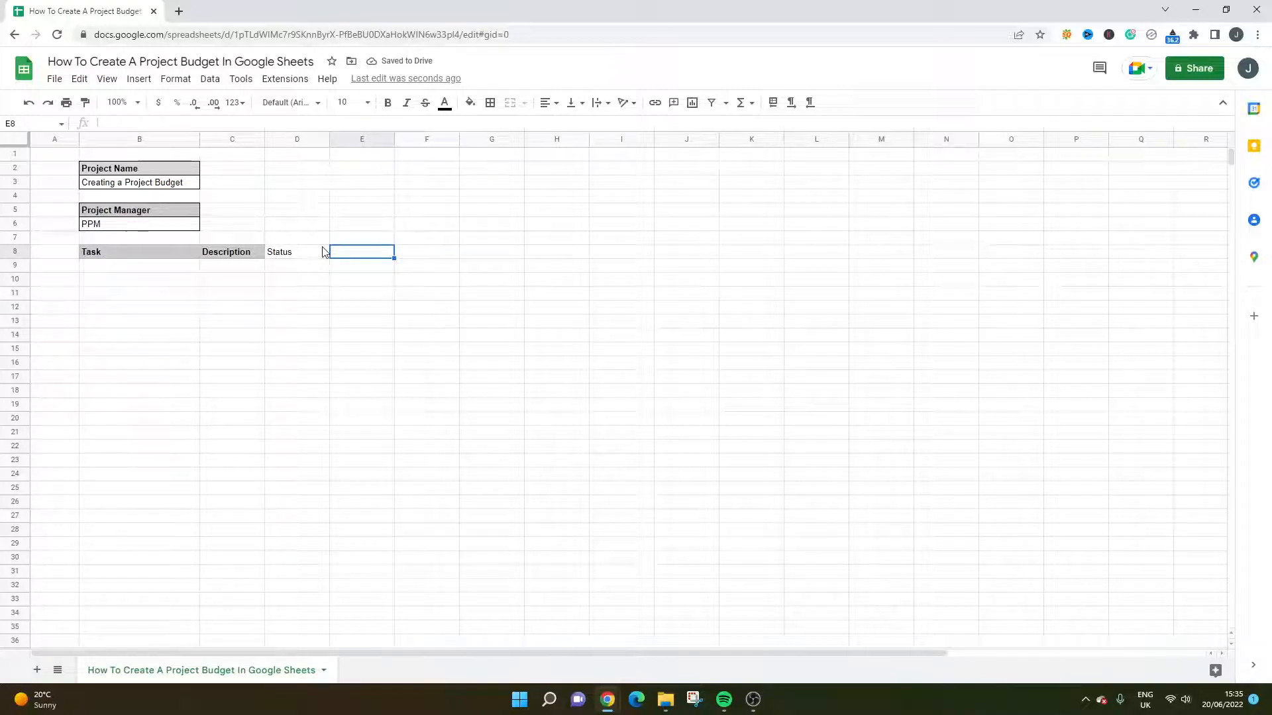
type("Planned ")
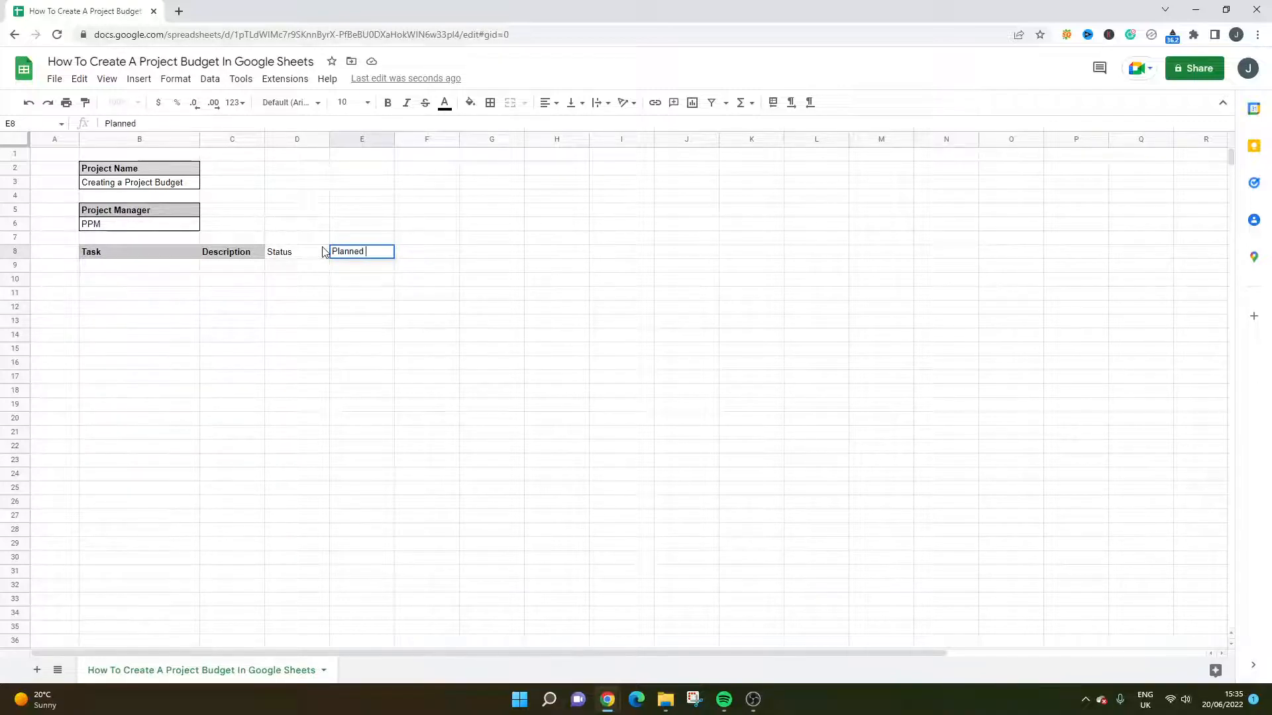
type("Start Date")
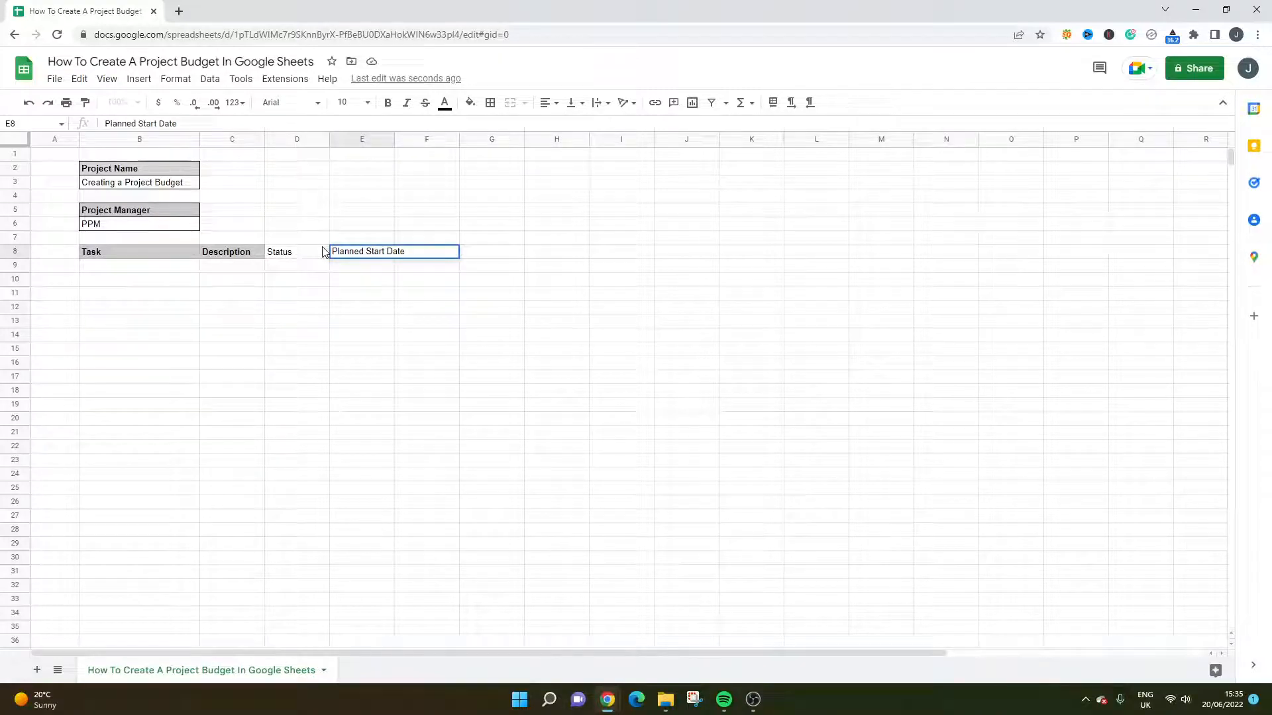
key("Tab")
type("Planne")
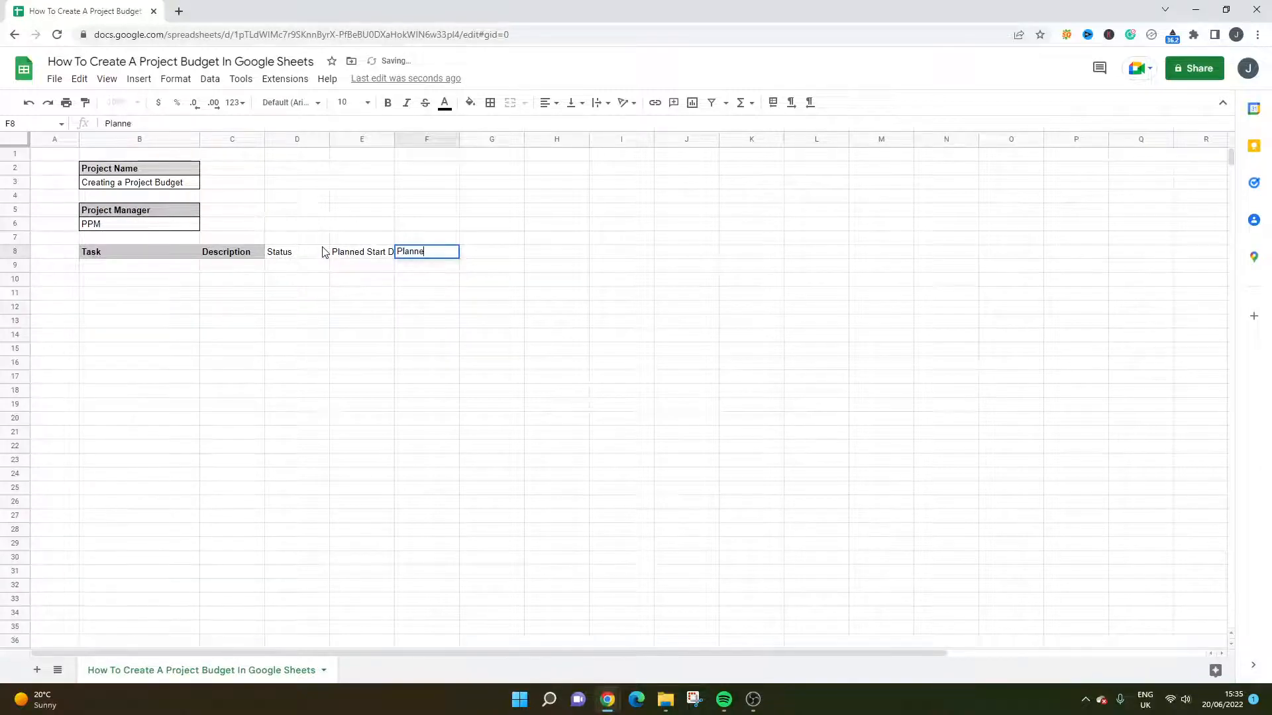
type("d End")
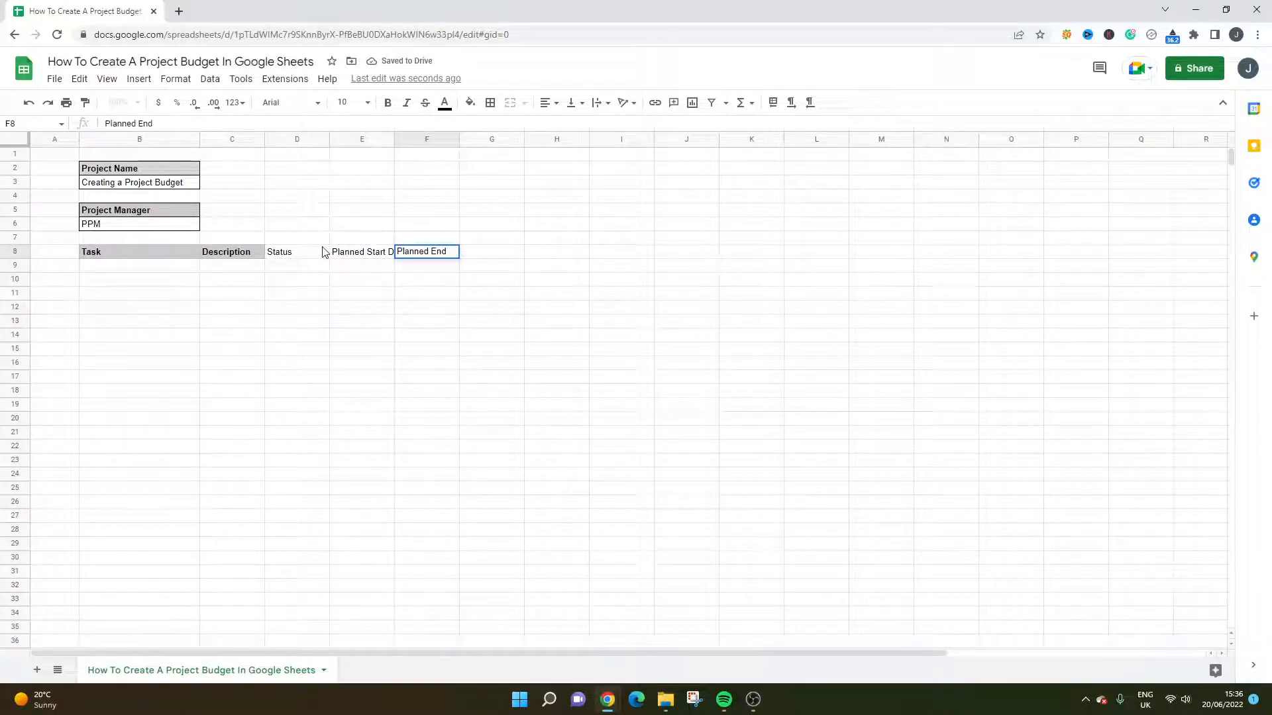
type(" Date")
key("Tab")
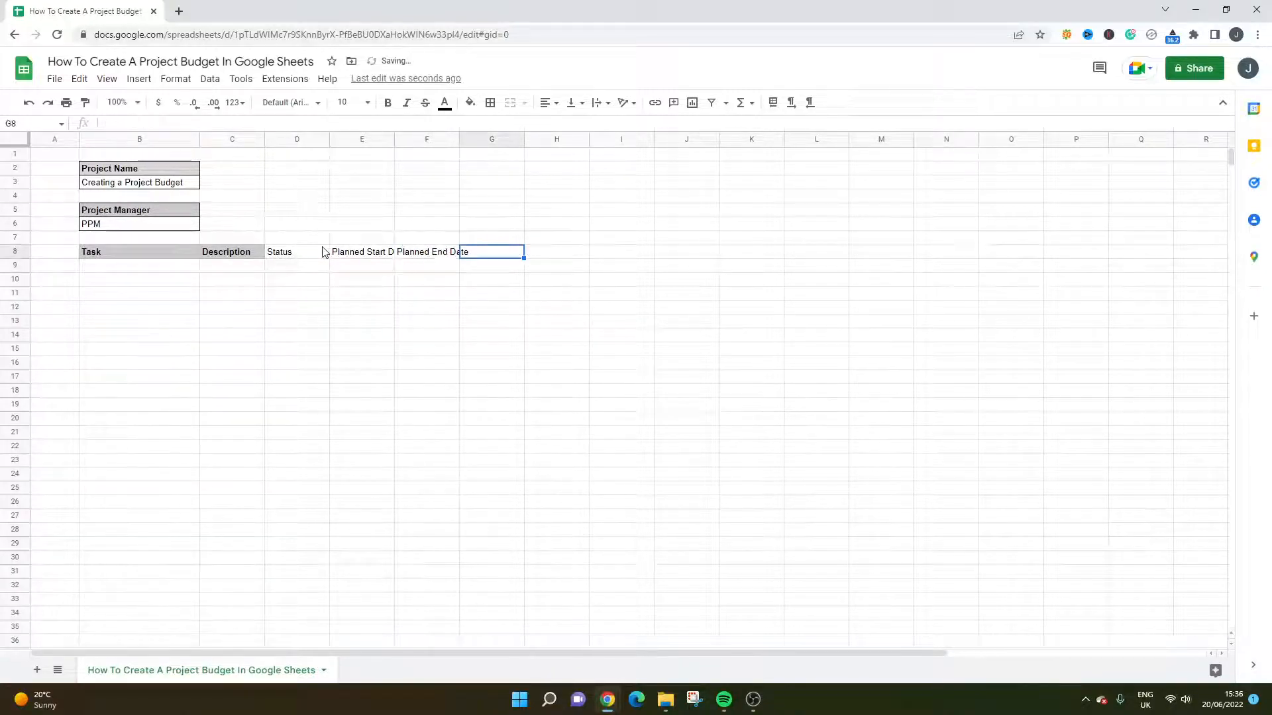
Enter the headings "Actual Start Date" in cell G8 and "Actual End Date" in cell H8
type("Actua")
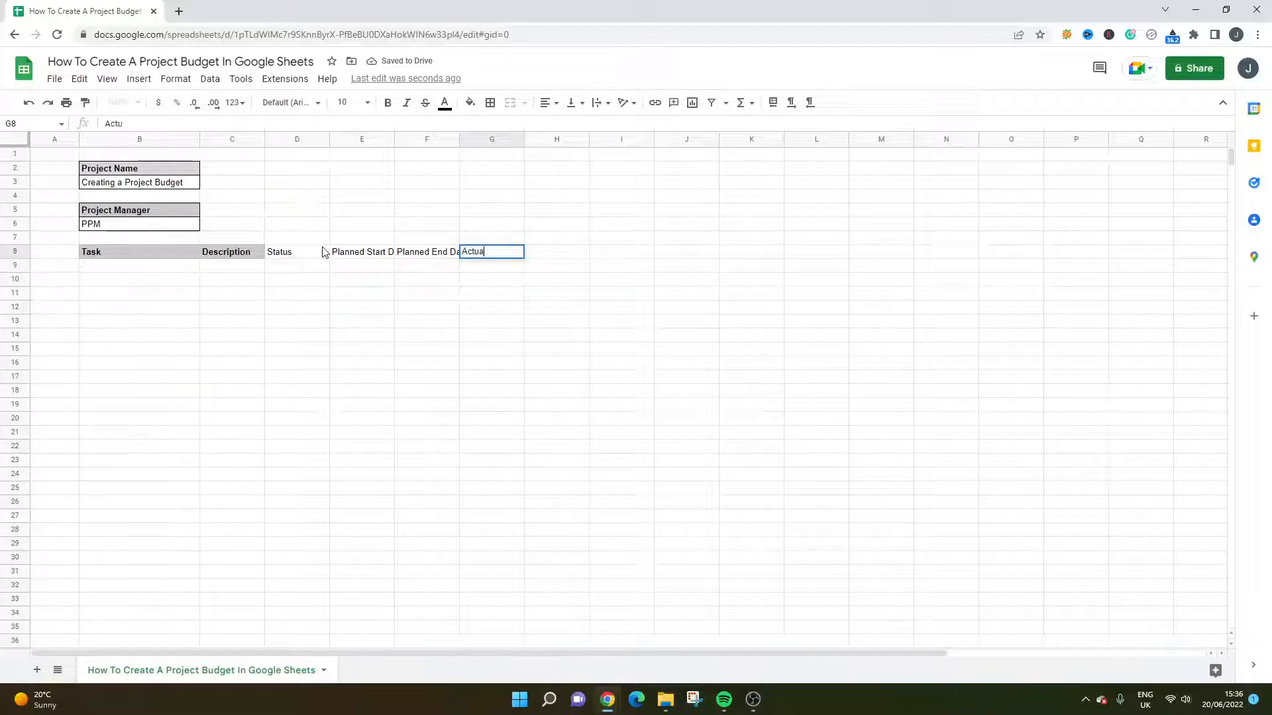
type("l Start Date")
key("Return")
key("Up")
key("Tab")
type("A")
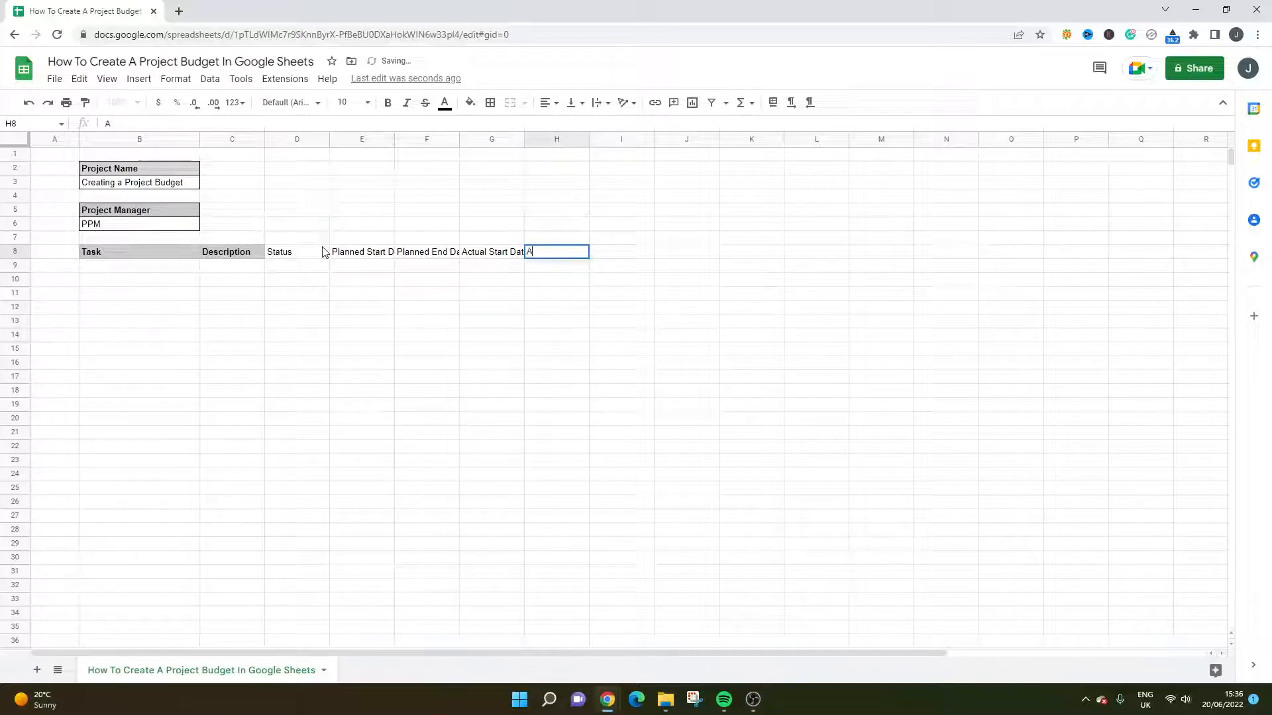
type("ctual End Date")
key("Tab")
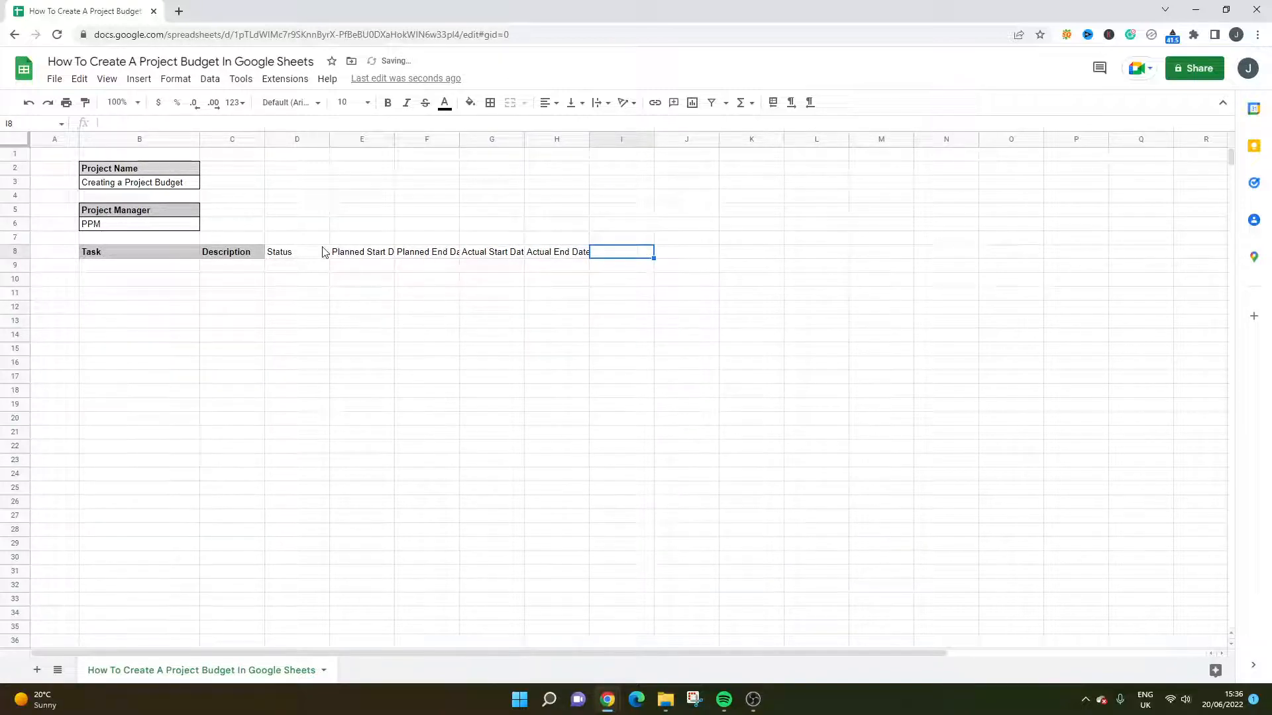
key("Up")
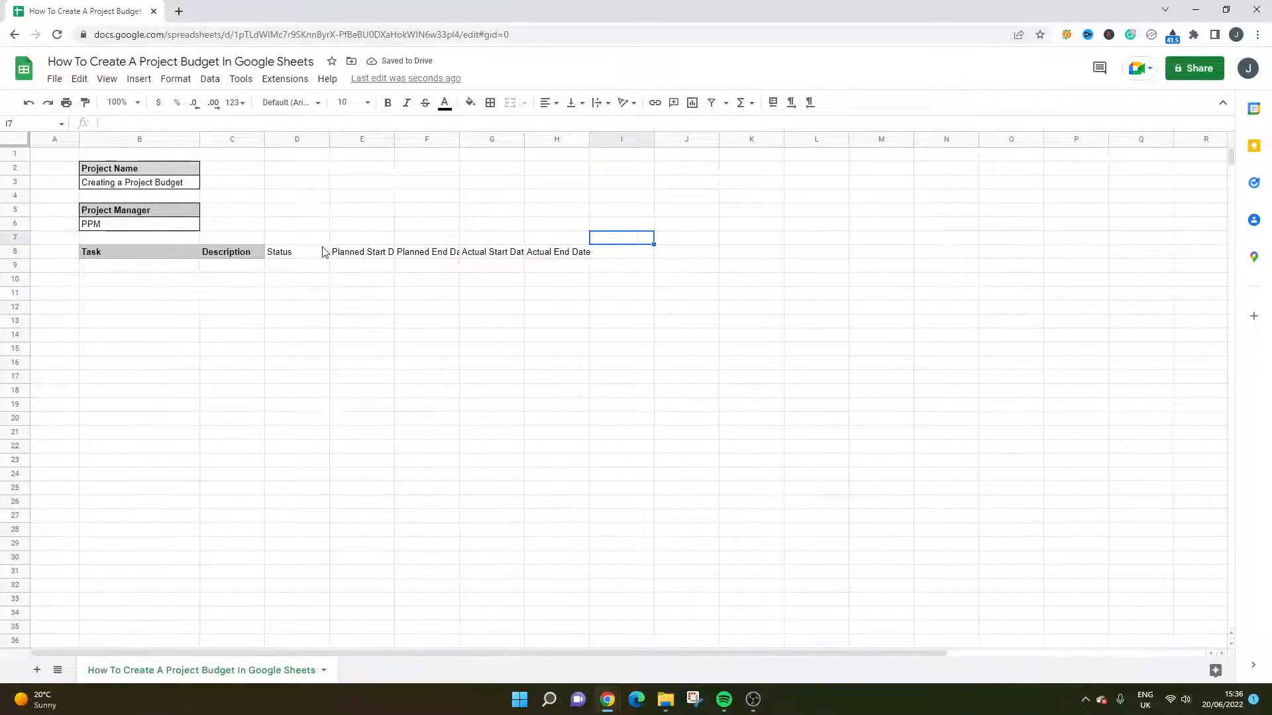
Widen columns E to H so the planned and actual date headings fit in full
left_click(396, 137)
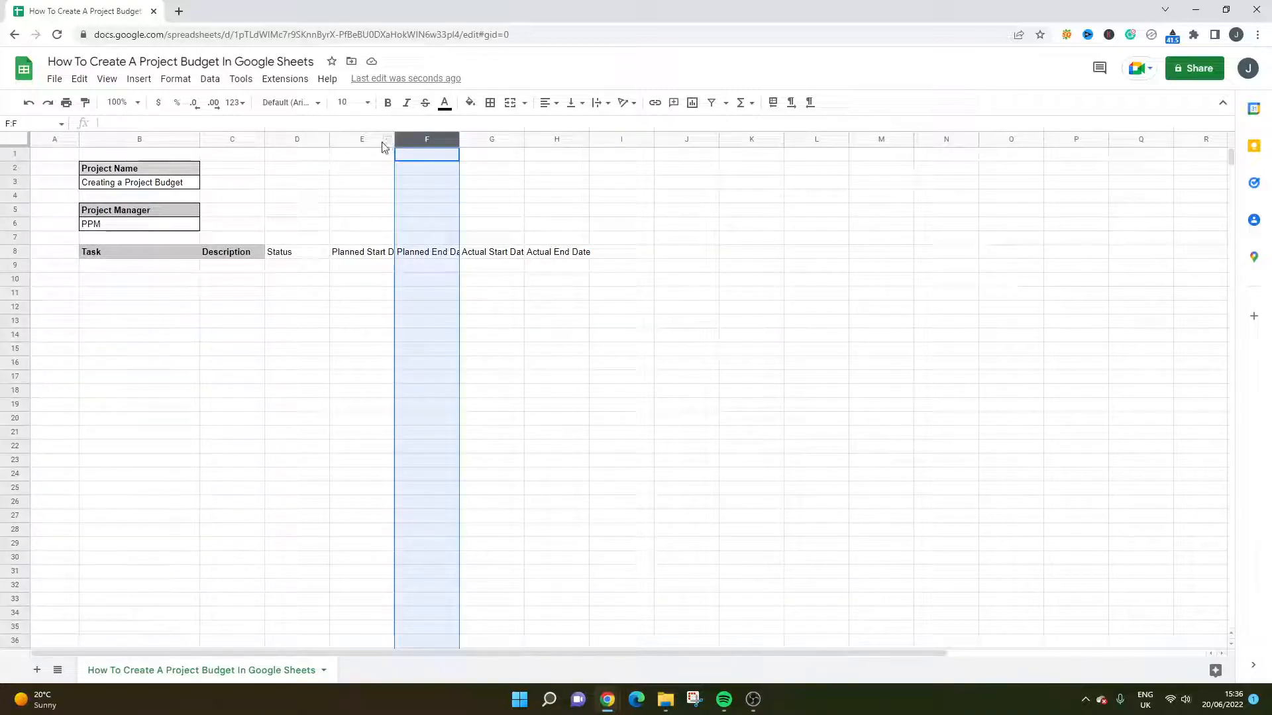
left_click_drag(395, 137, 627, 138)
left_click(552, 137)
Try text wrapping on the headings in D8:H8 and set them back to overflow
left_click_drag(594, 252, 312, 259)
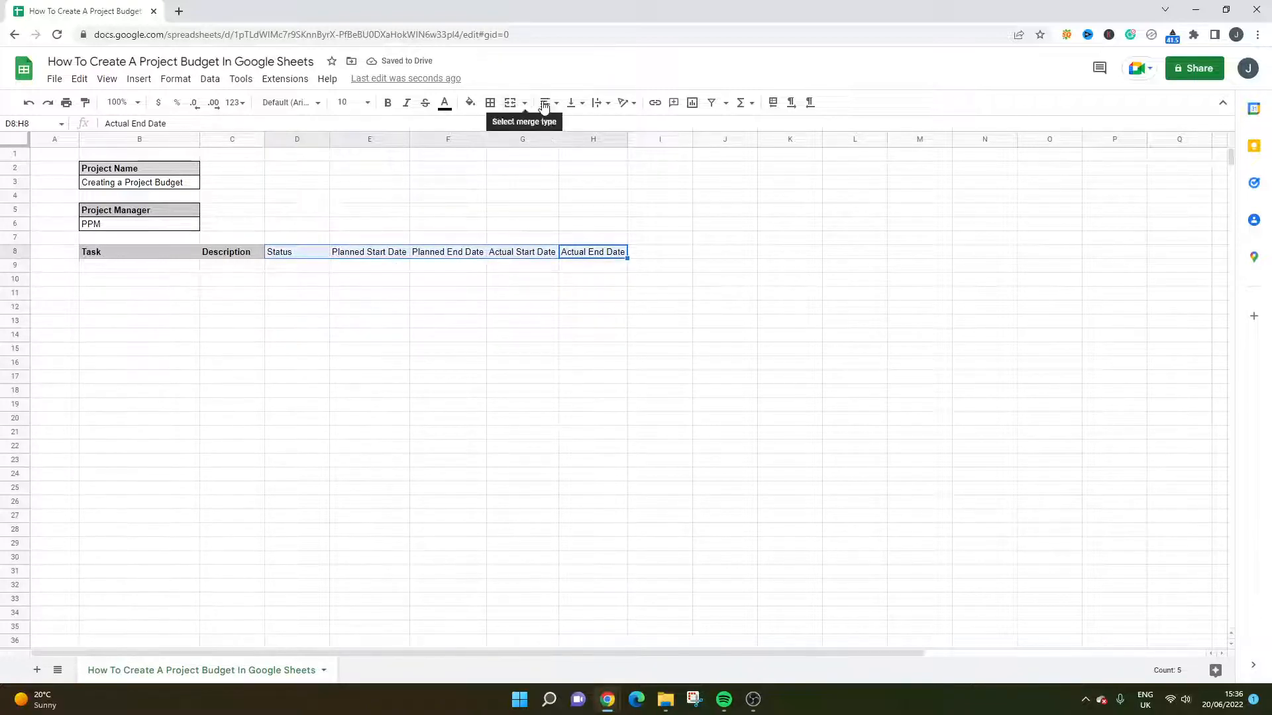
left_click(604, 105)
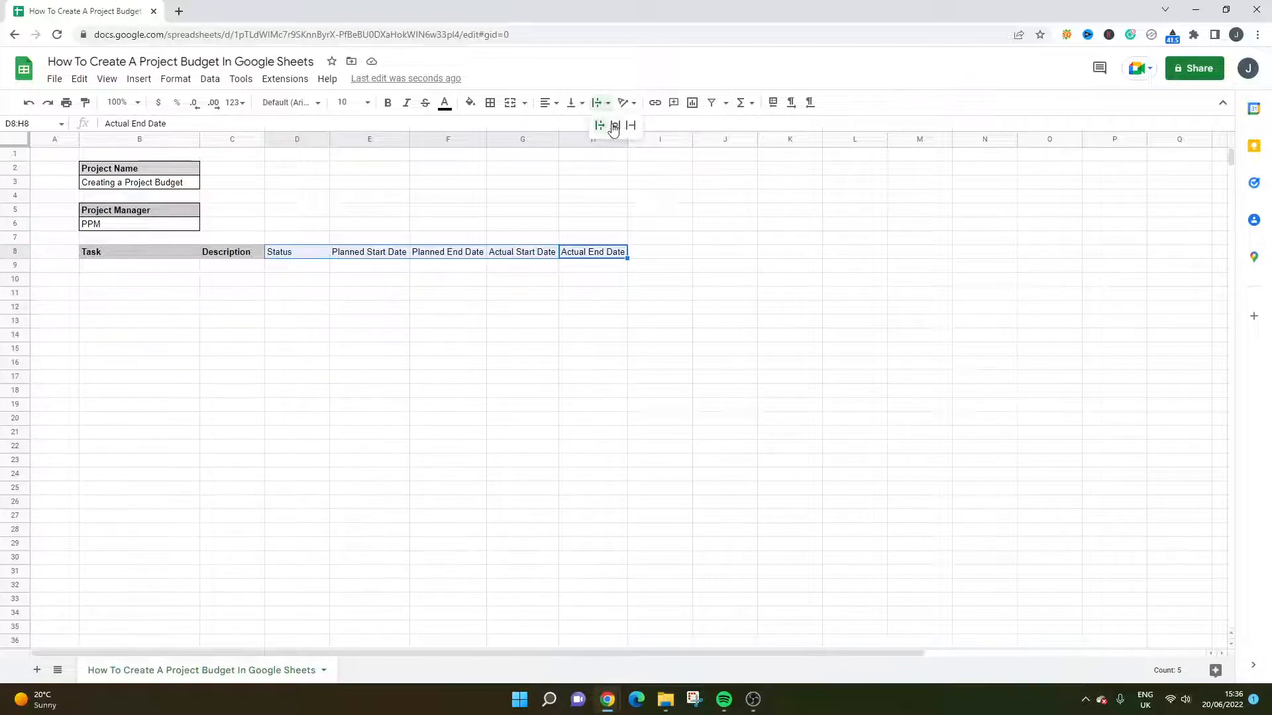
left_click(615, 128)
left_click(600, 103)
left_click(600, 125)
left_click(518, 338)
left_click(583, 253)
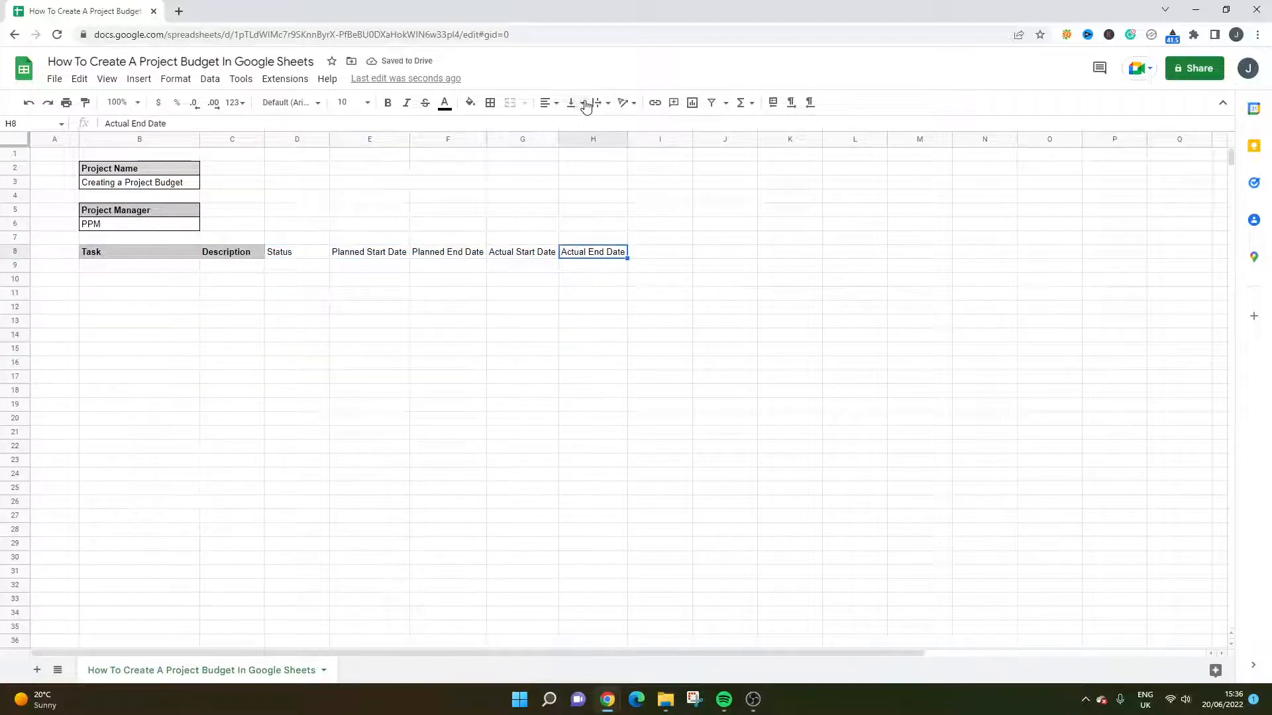
Enter the group heading "Labour" in cell I7, one row above the column headings
left_click(638, 242)
left_click(640, 249)
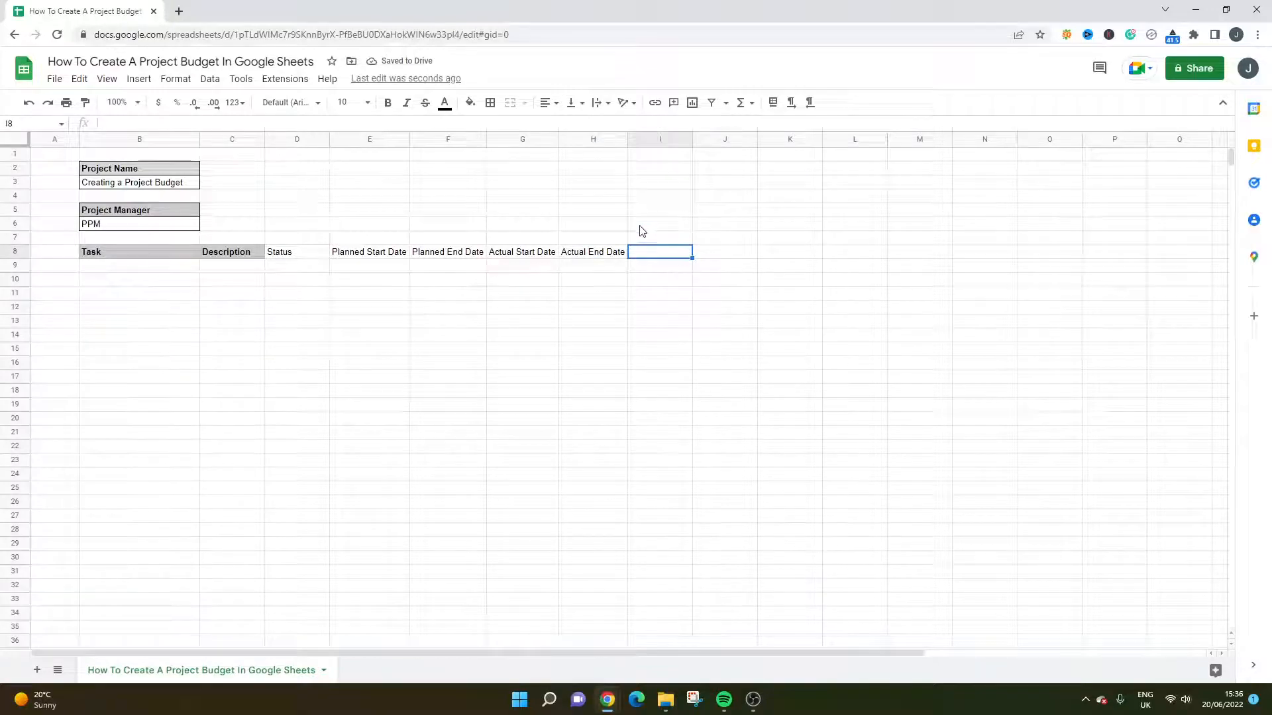
left_click(640, 227)
left_click(641, 236)
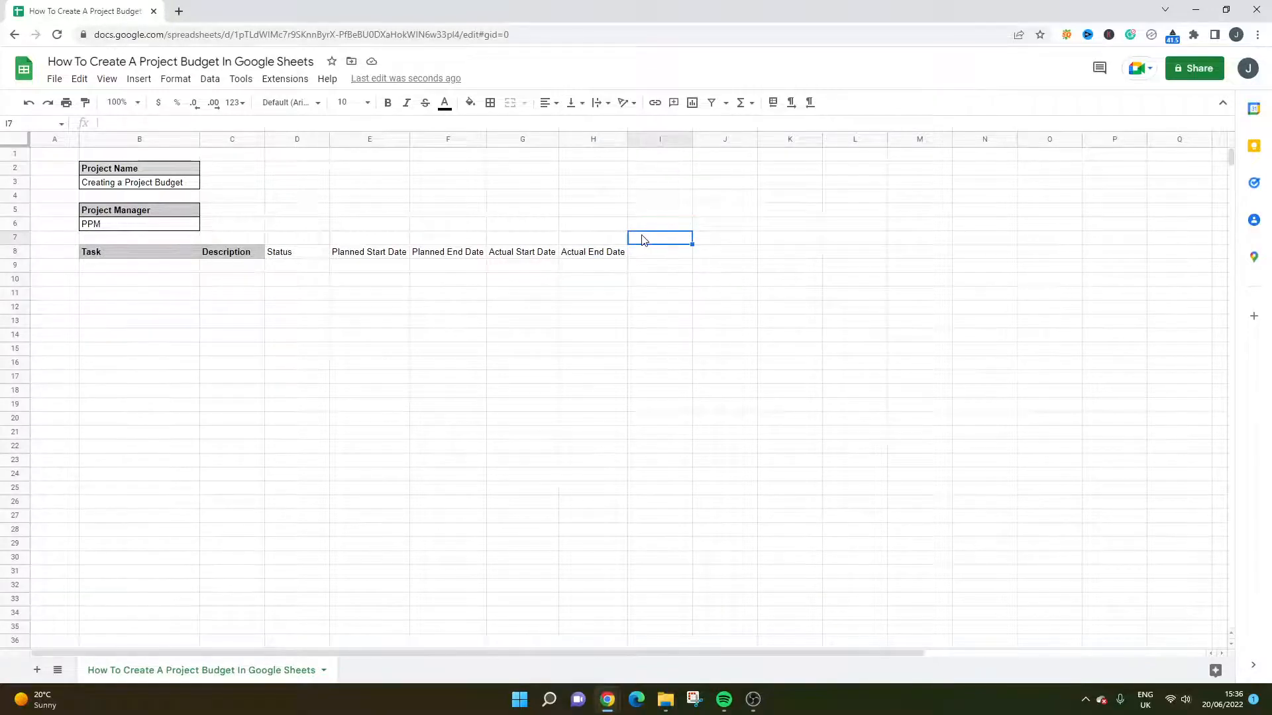
type("Labour")
key("Return")
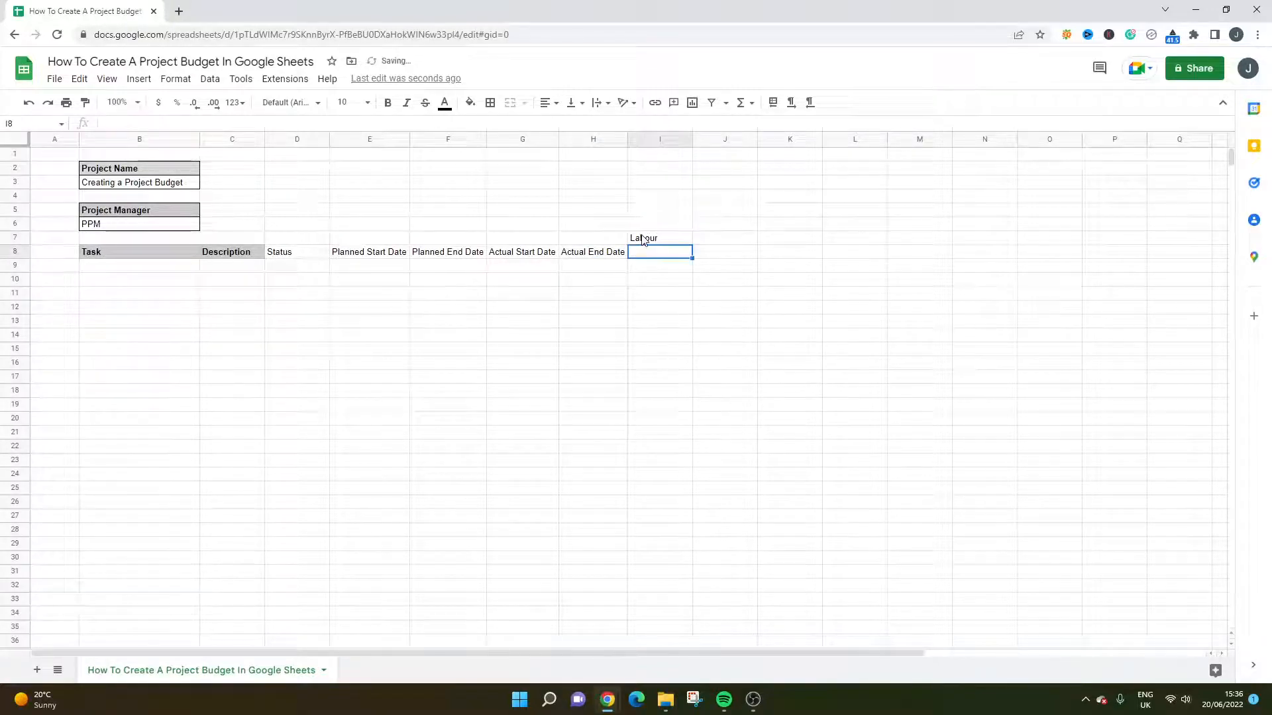
key("Up")
key("Right")
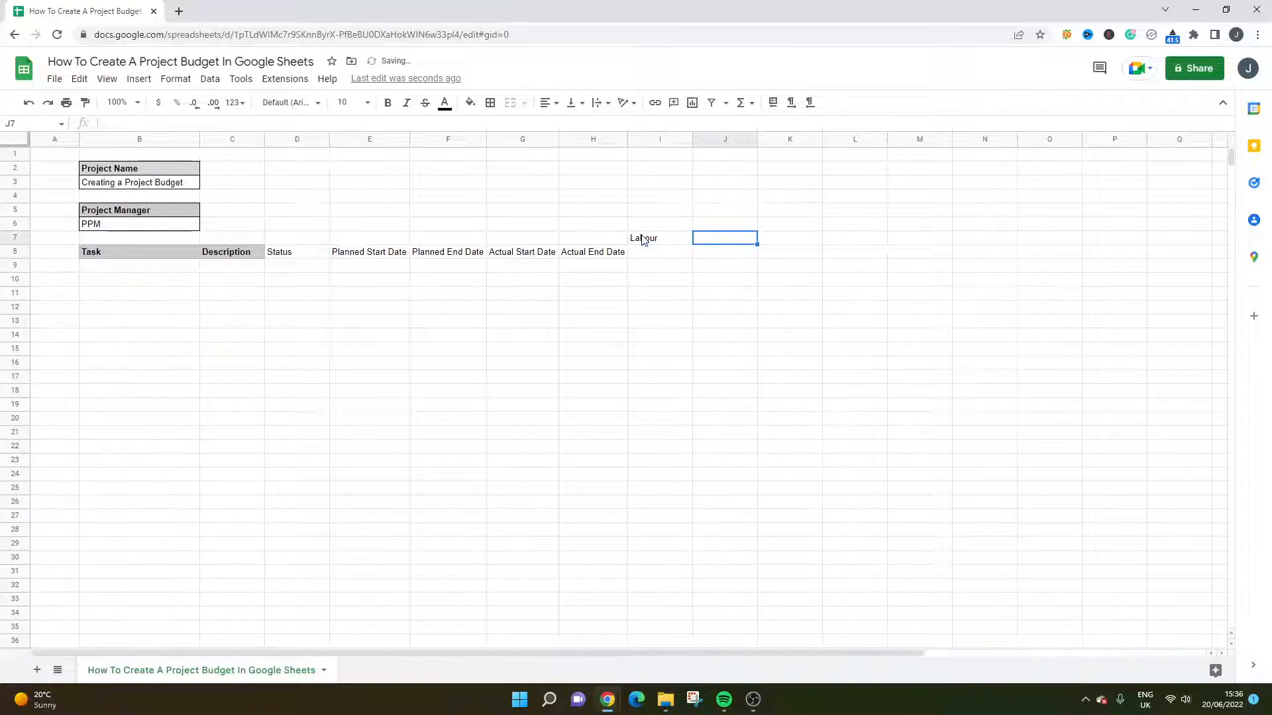
key("Left")
left_click_drag(643, 240, 707, 239)
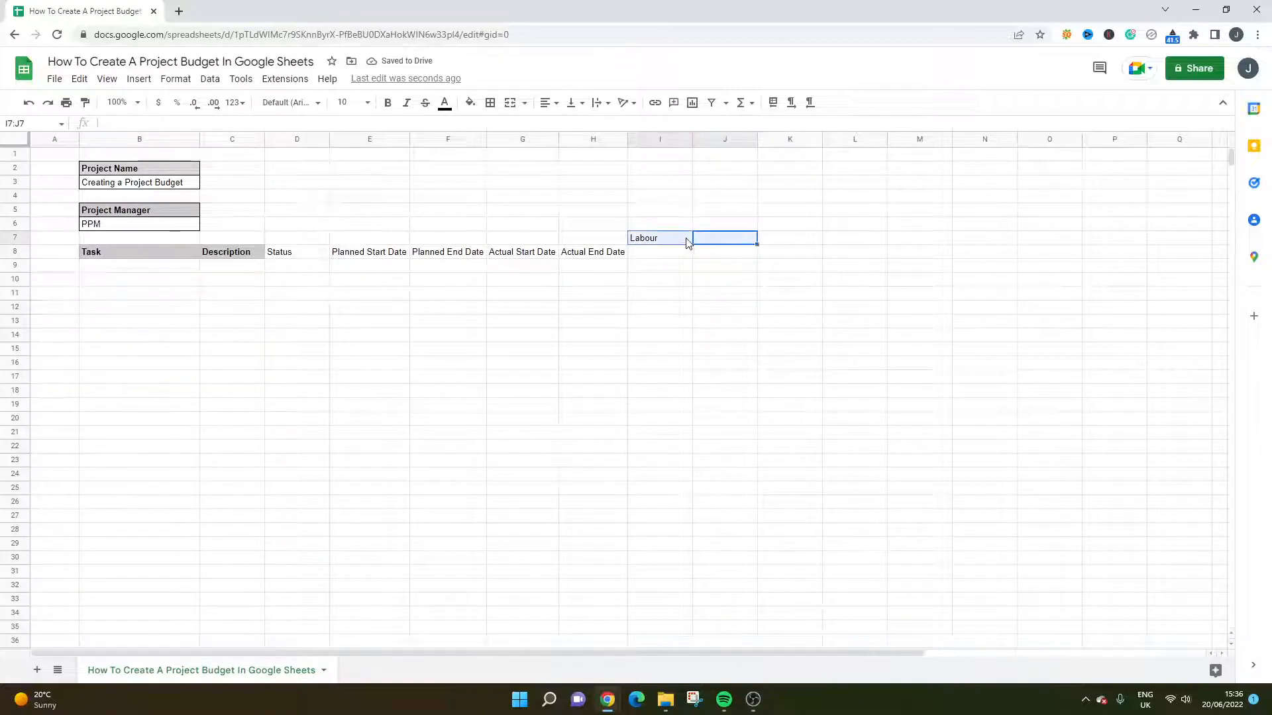
right_click(686, 243)
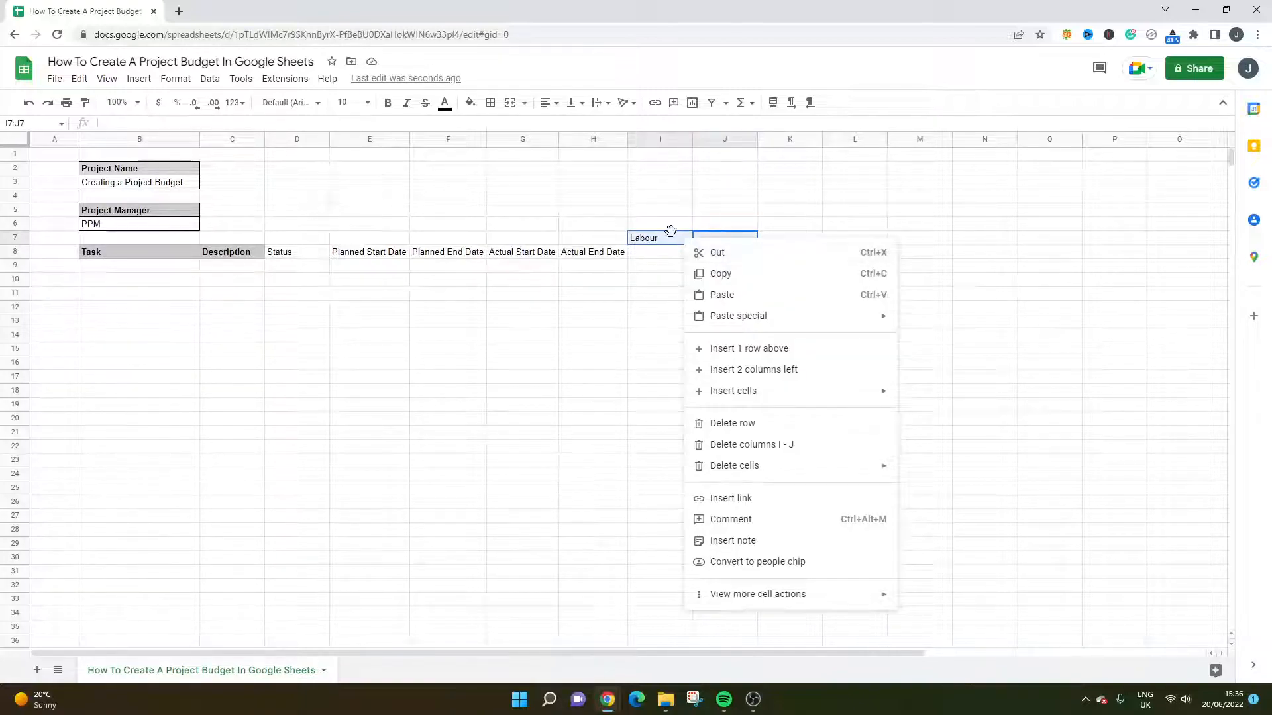
left_click(671, 237)
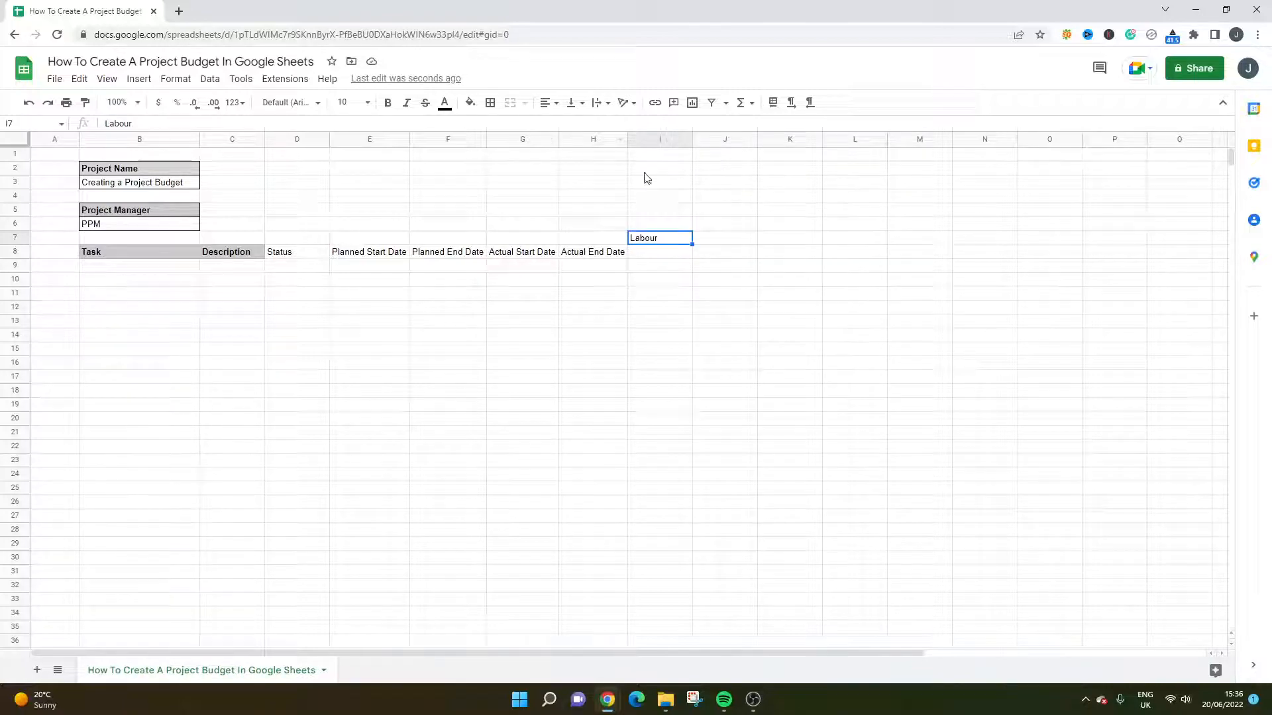
Merge cells I7:J7 and centre the Labour heading horizontally
left_click(710, 228)
left_click_drag(713, 237, 681, 235)
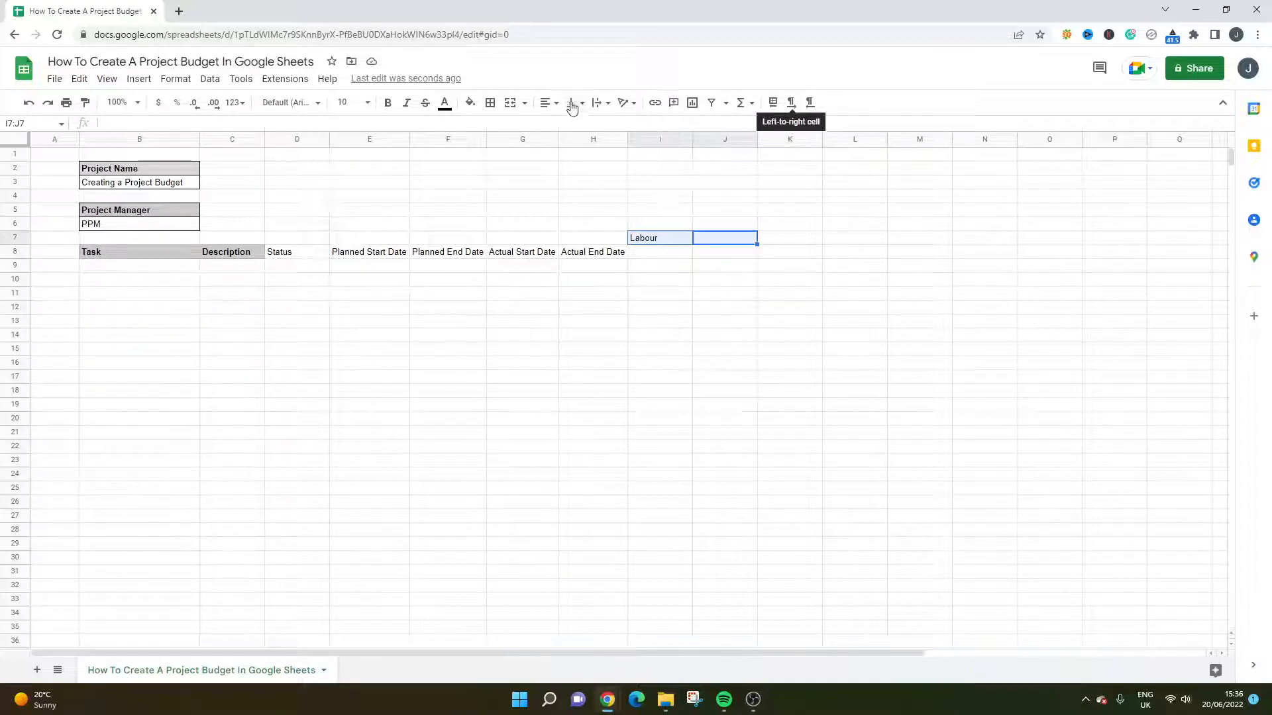
left_click(518, 108)
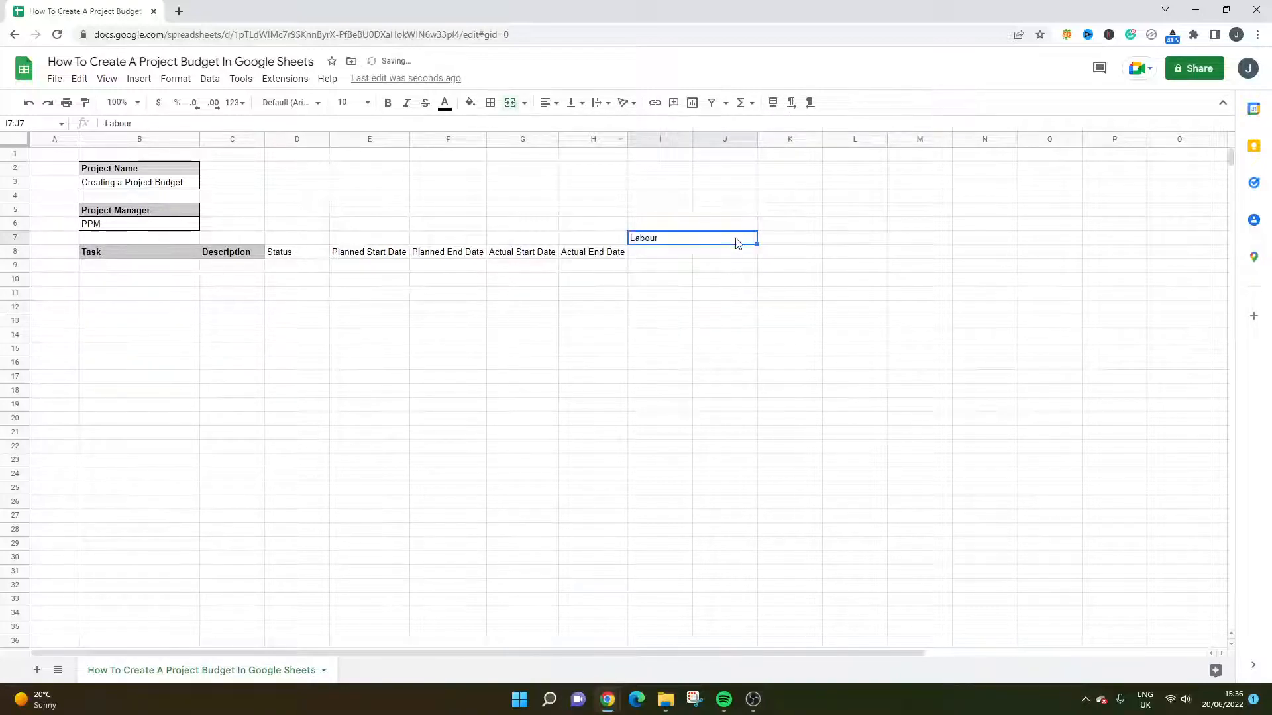
left_click(549, 103)
left_click(565, 127)
Enter the group heading "Materials" in cell K7, beside the Labour heading
left_click(795, 242)
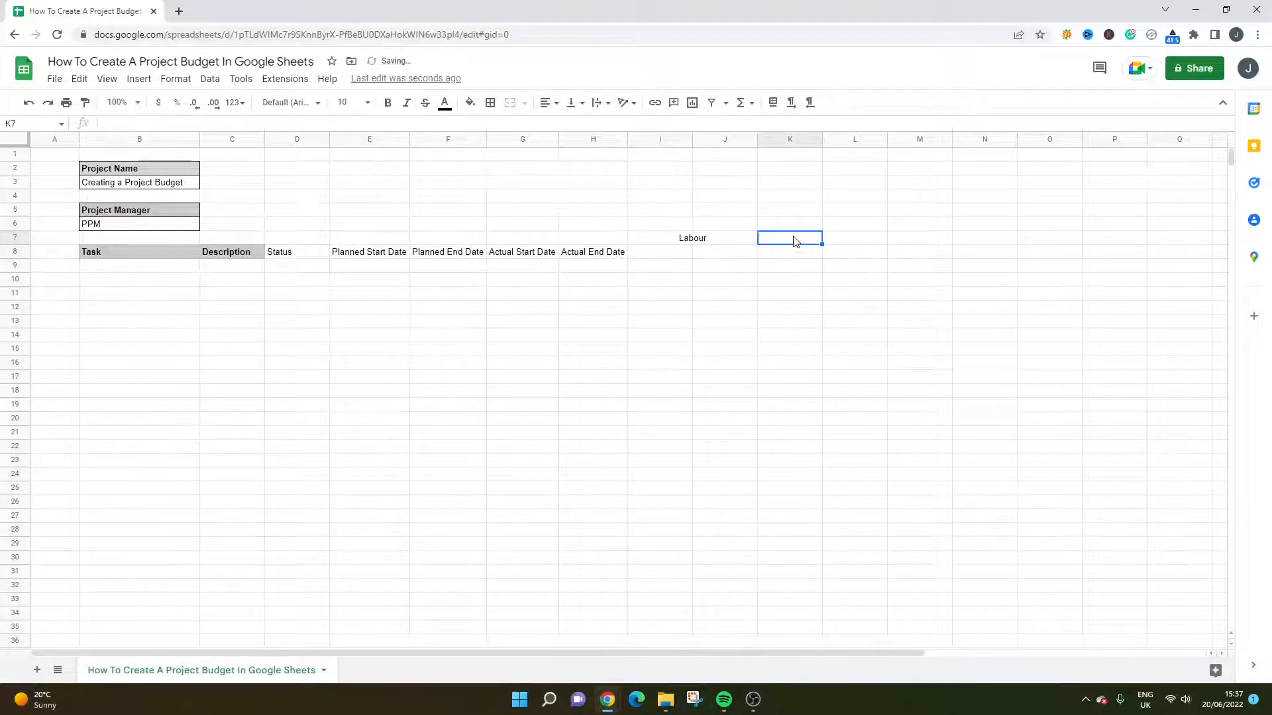
type("MAterials")
key("Return")
key("Up")
type("Materials")
key("Return")
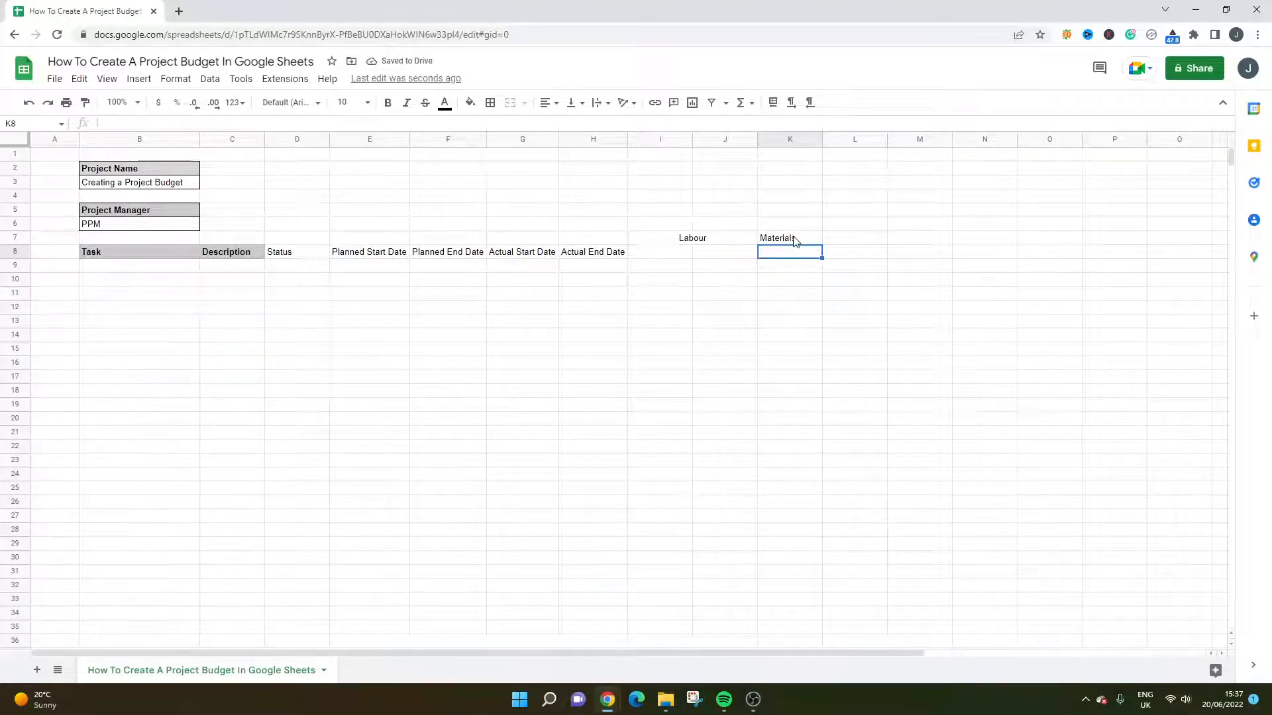
Merge cells K7:N7 and centre the Materials heading across them
left_click(795, 241)
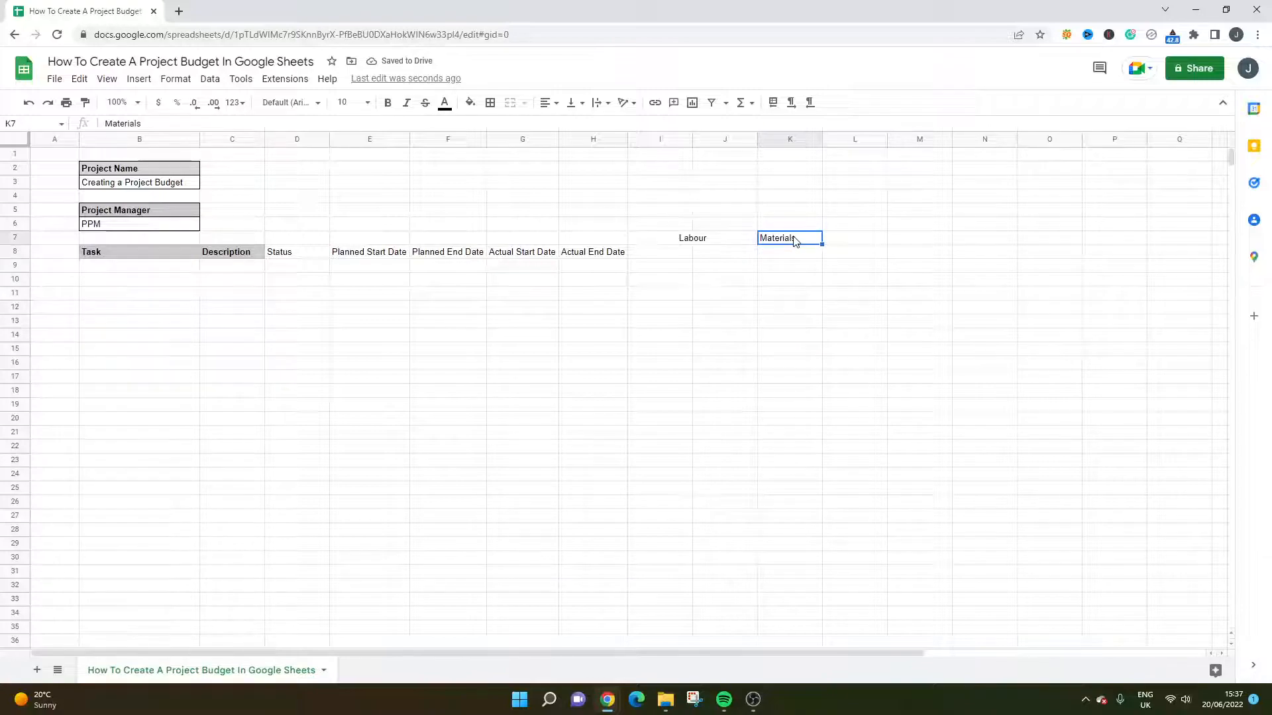
key("shift+Right")
key("shift+Right")
key("shift+Right")
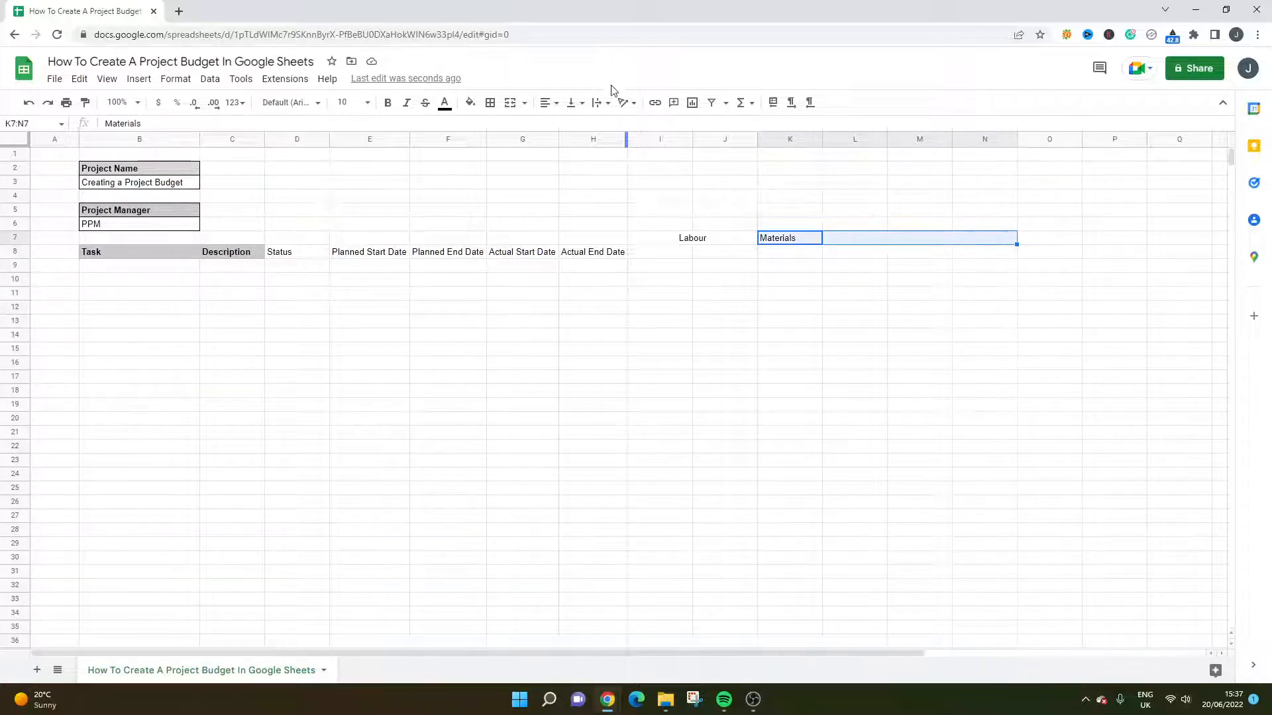
left_click(511, 104)
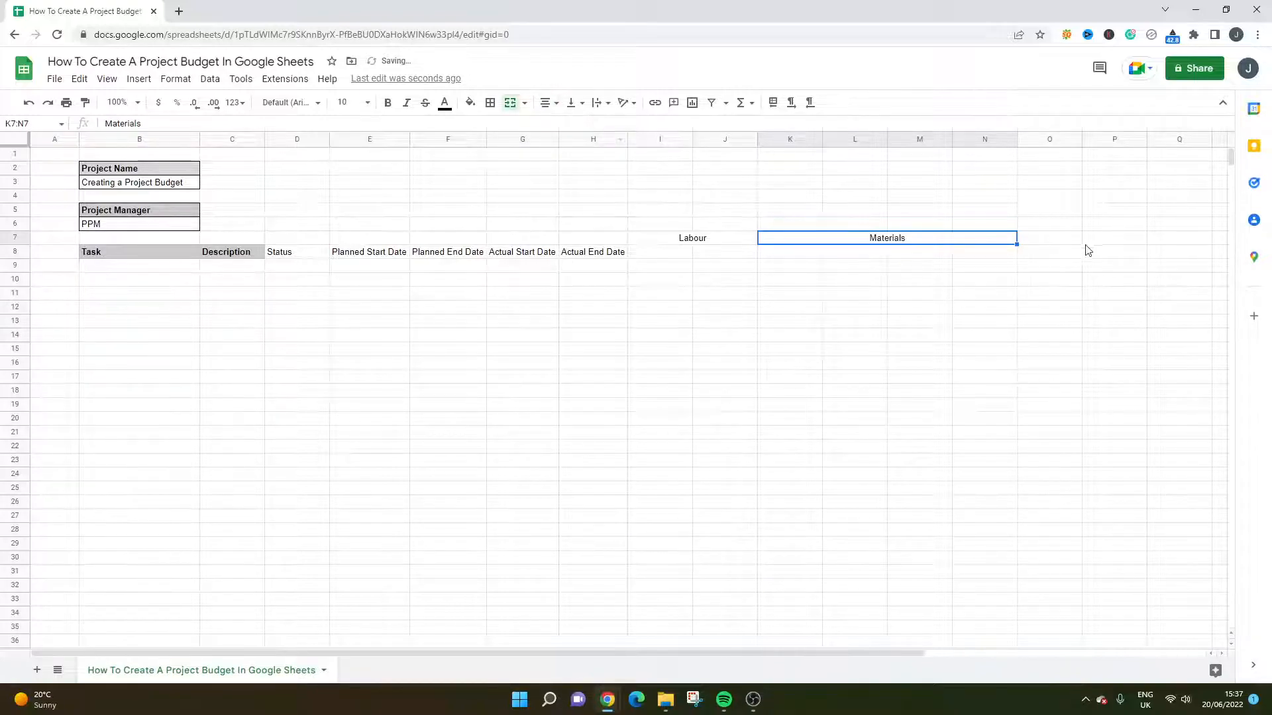
Enter the group heading "Fixed" in cell O7, beside the Materials heading
left_click(1036, 245)
type("Fixe")
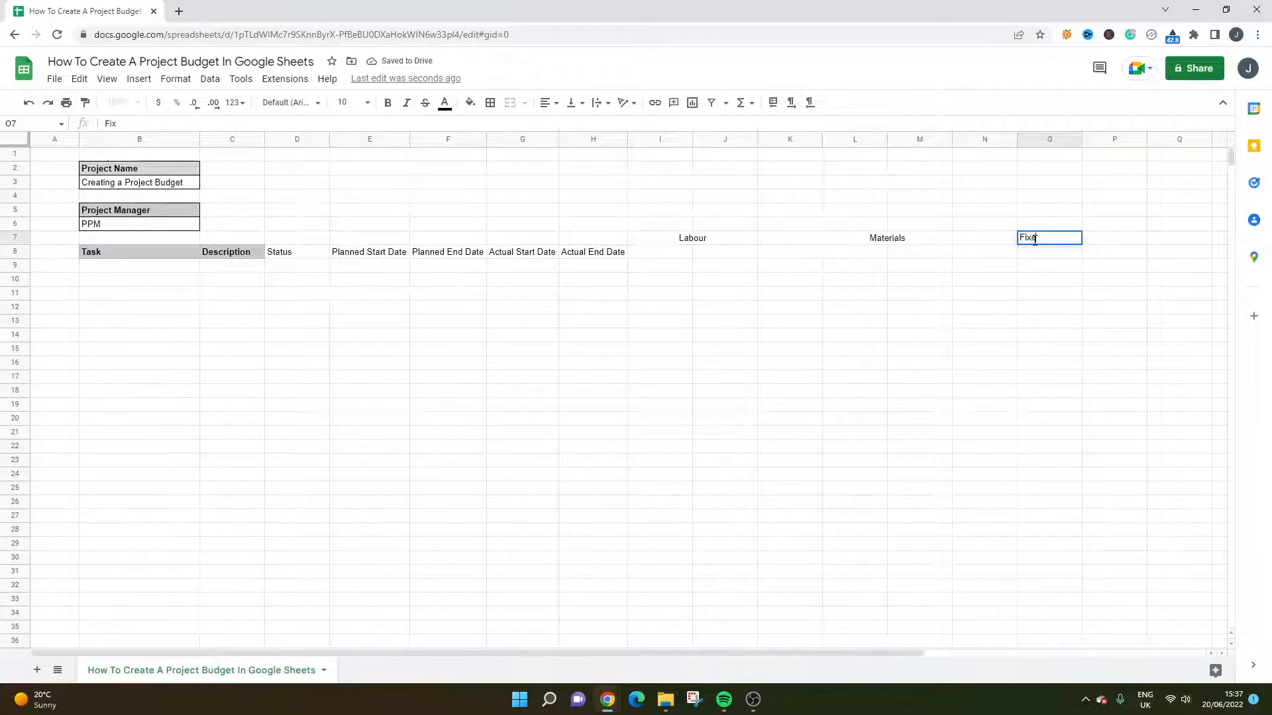
type("d")
key("Return")
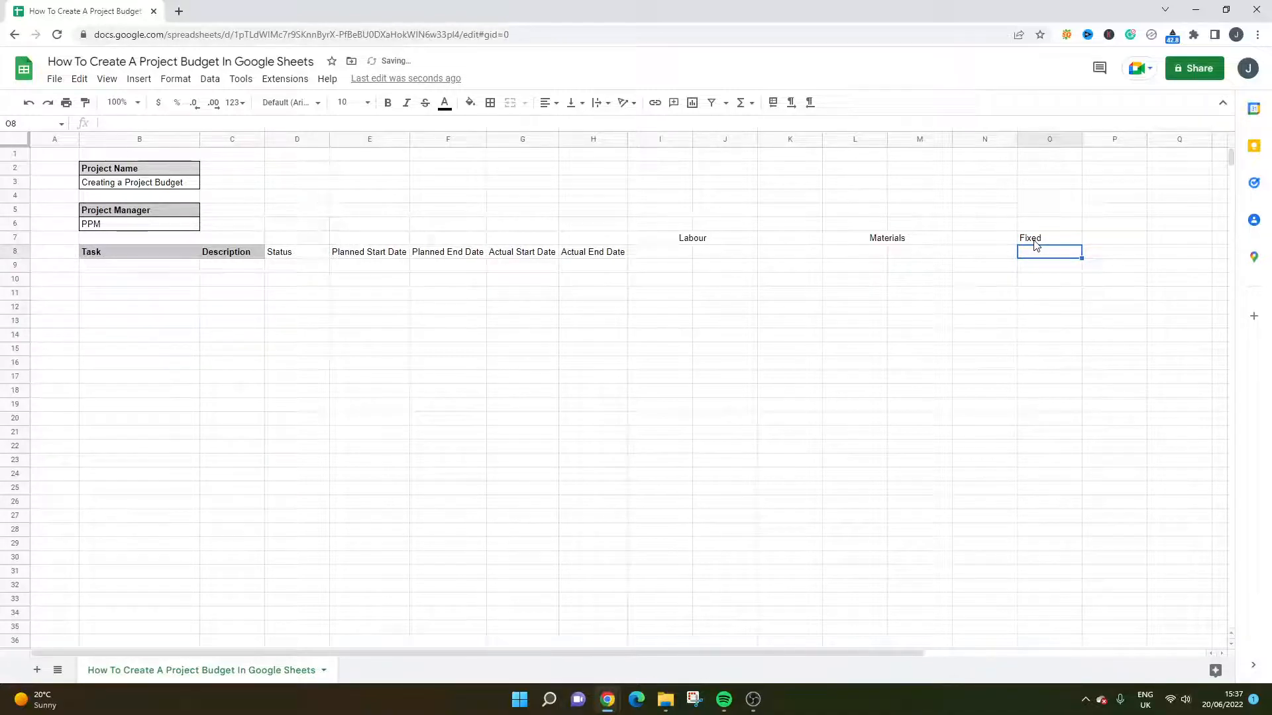
Merge cells O7:Q7 and centre the Fixed heading across them
left_click(1033, 241)
key("shift+Right")
key("shift+Right")
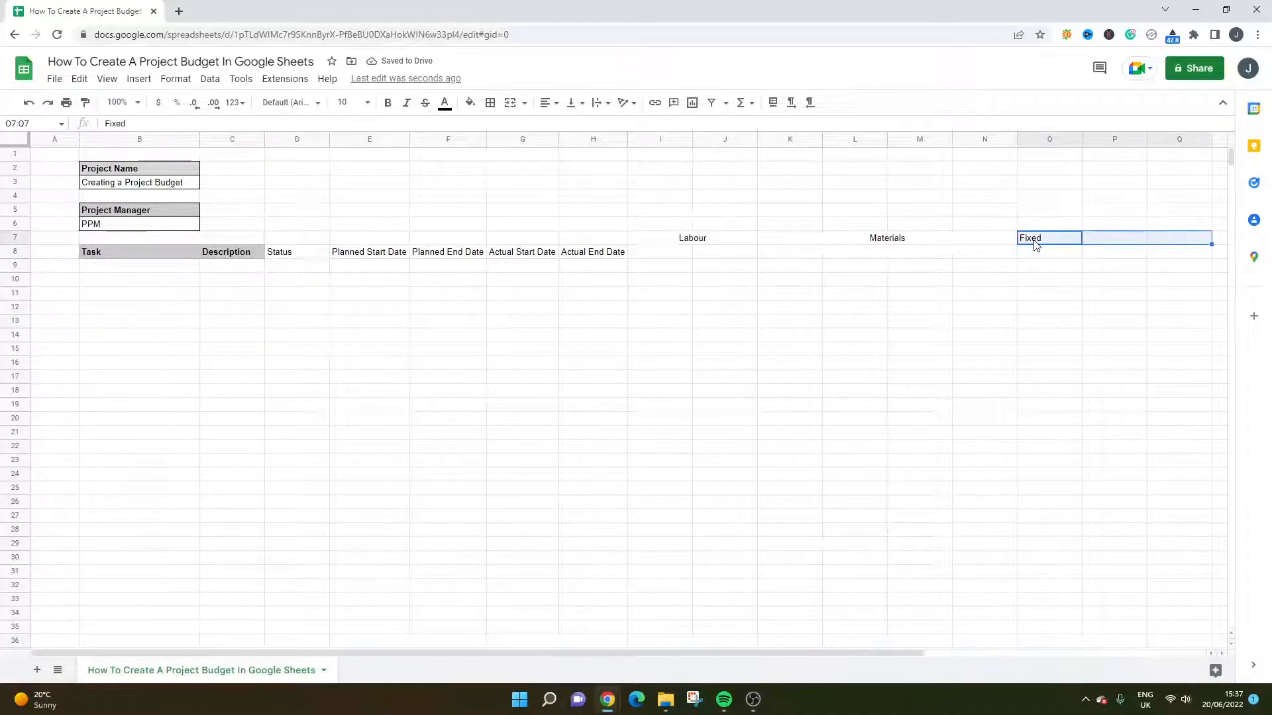
left_click(508, 104)
left_click(548, 103)
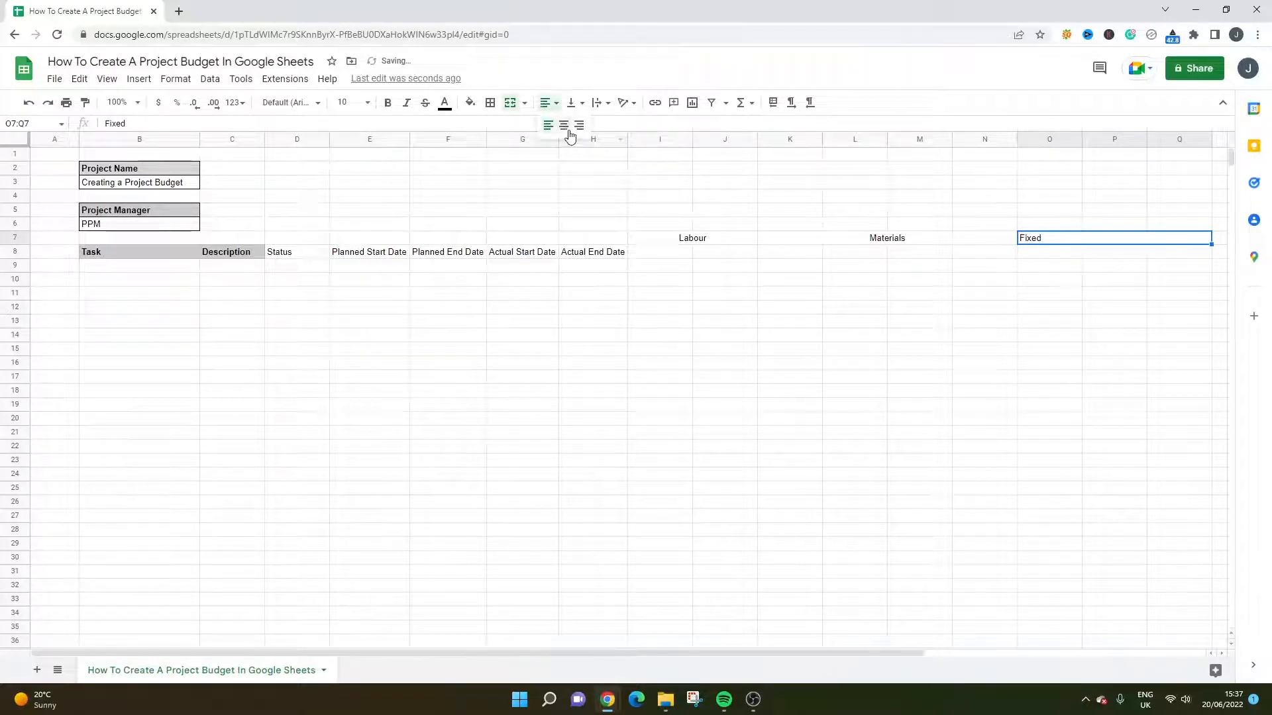
left_click(564, 126)
Enter the heading "Balace" in cell R7, beside the Fixed heading, and centre it
key("Right")
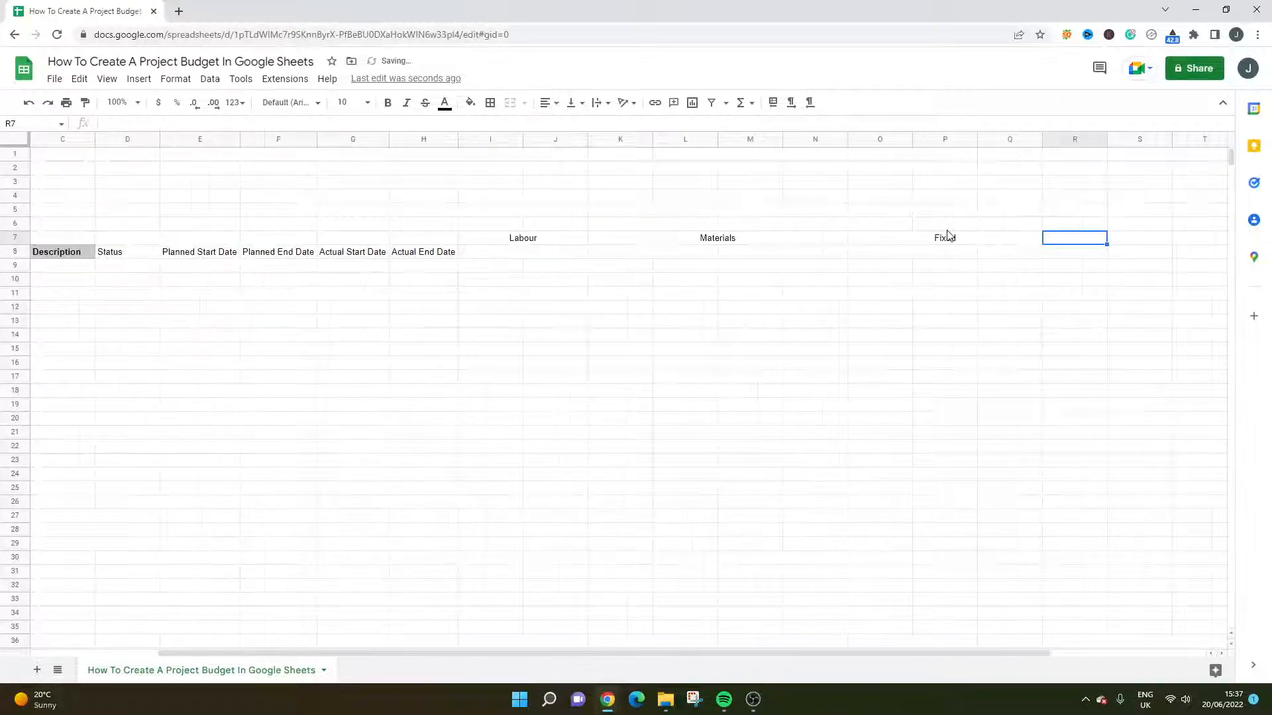
type("Bala")
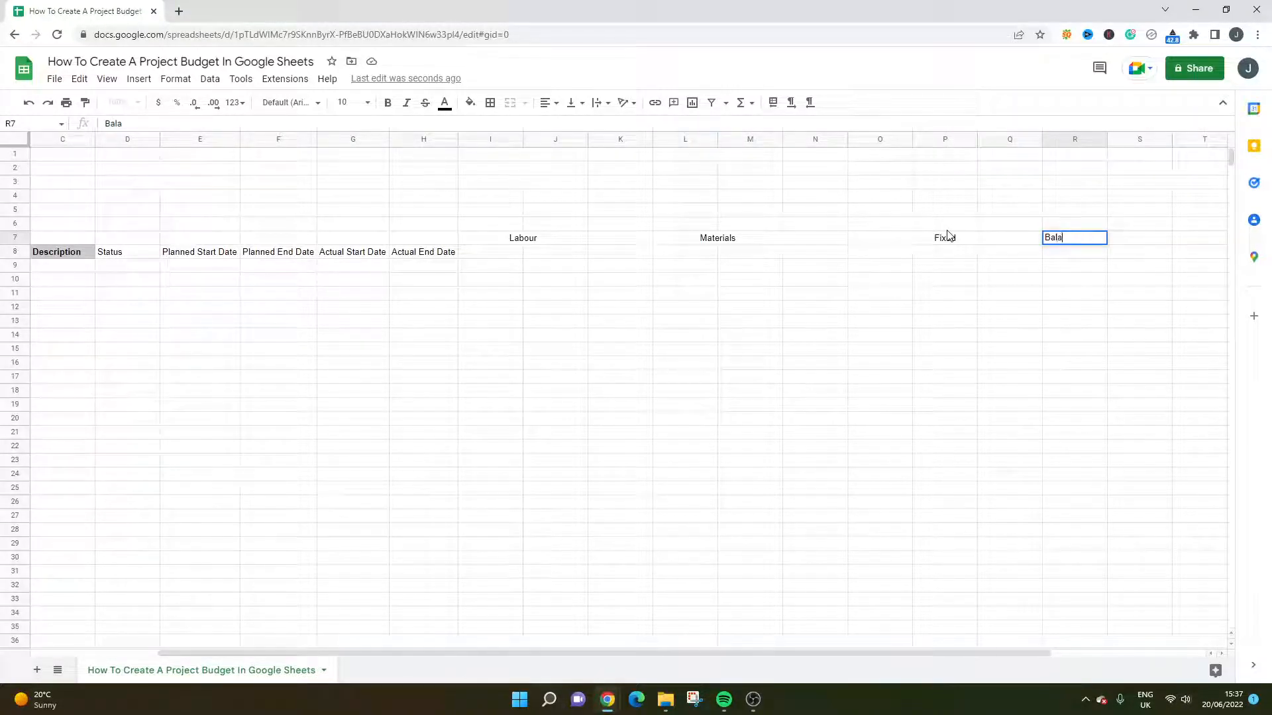
type("ce")
key("Return")
key("Up")
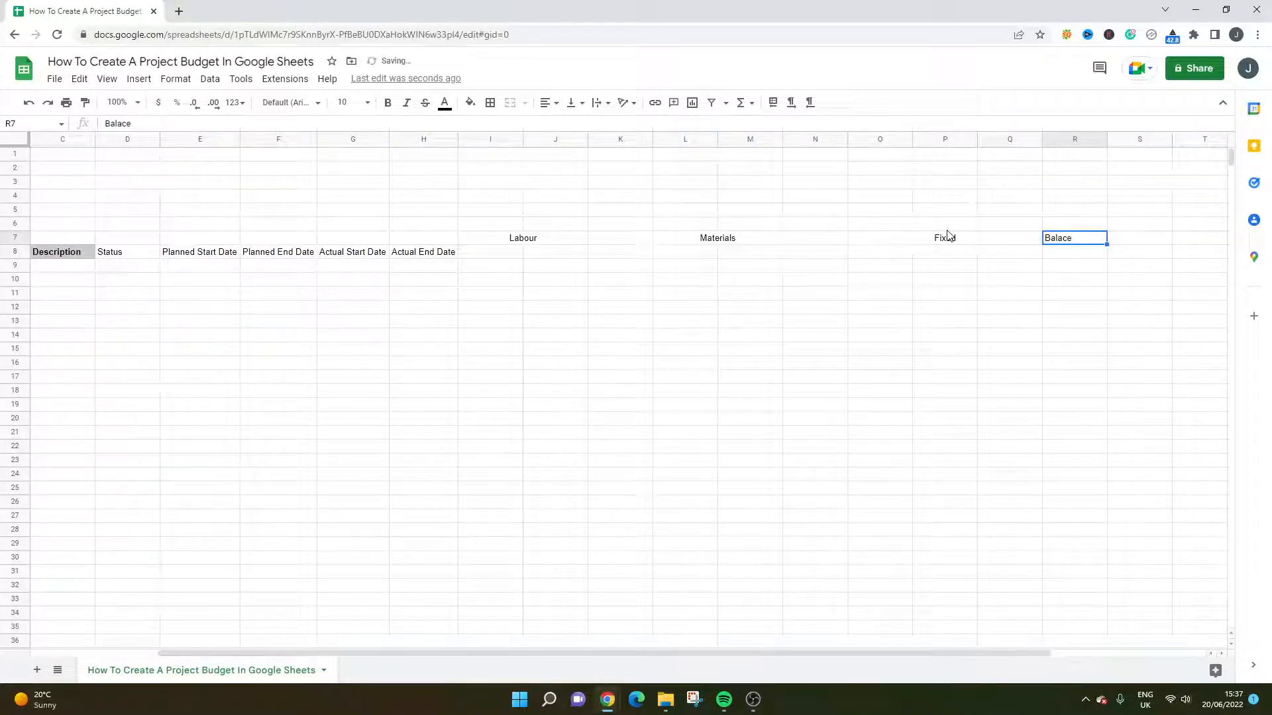
left_click(557, 107)
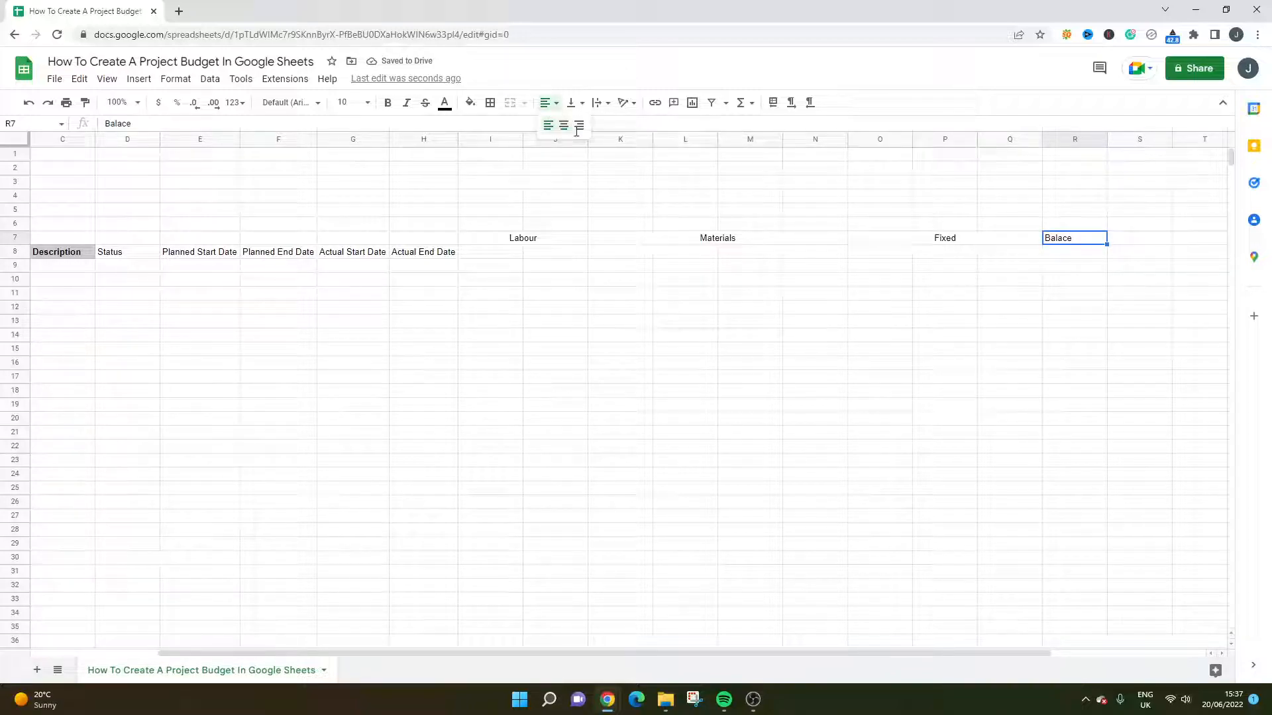
left_click(563, 125)
Fill the group heading cells I7:R7 with a medium grey, darker than the column headings
left_click_drag(524, 241, 1056, 243)
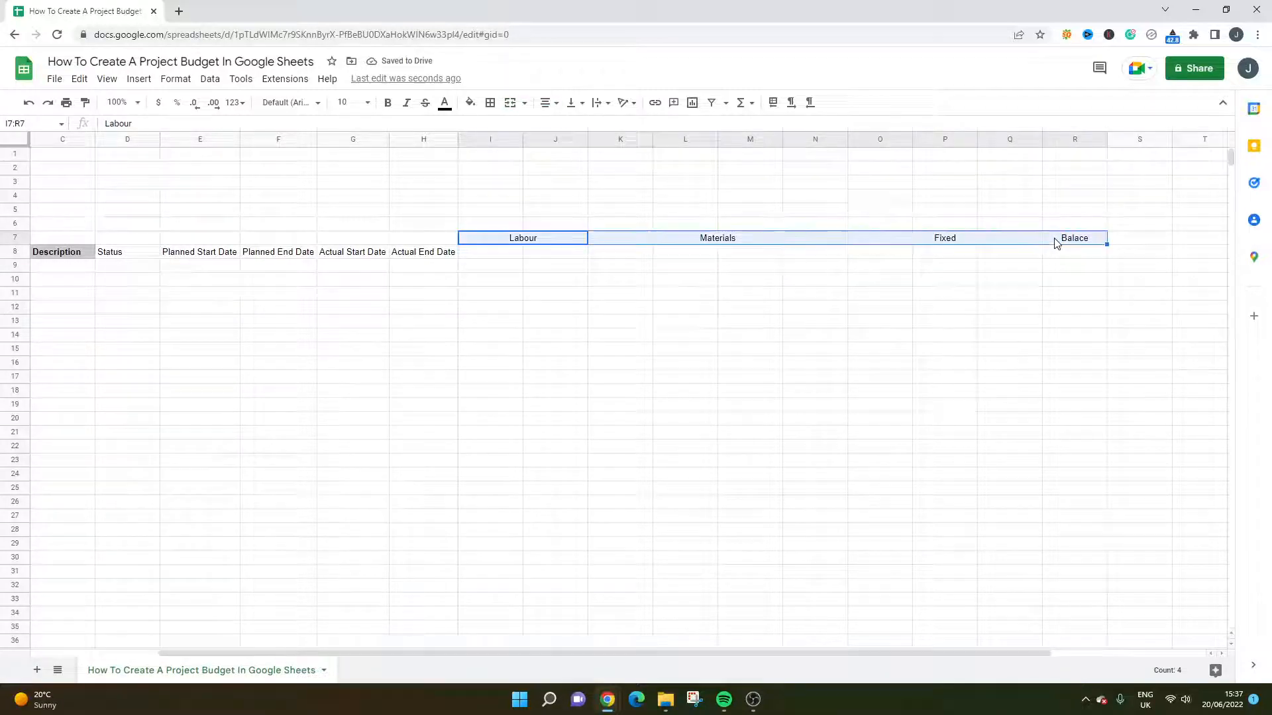
left_click(470, 102)
left_click(549, 215)
left_click(553, 266)
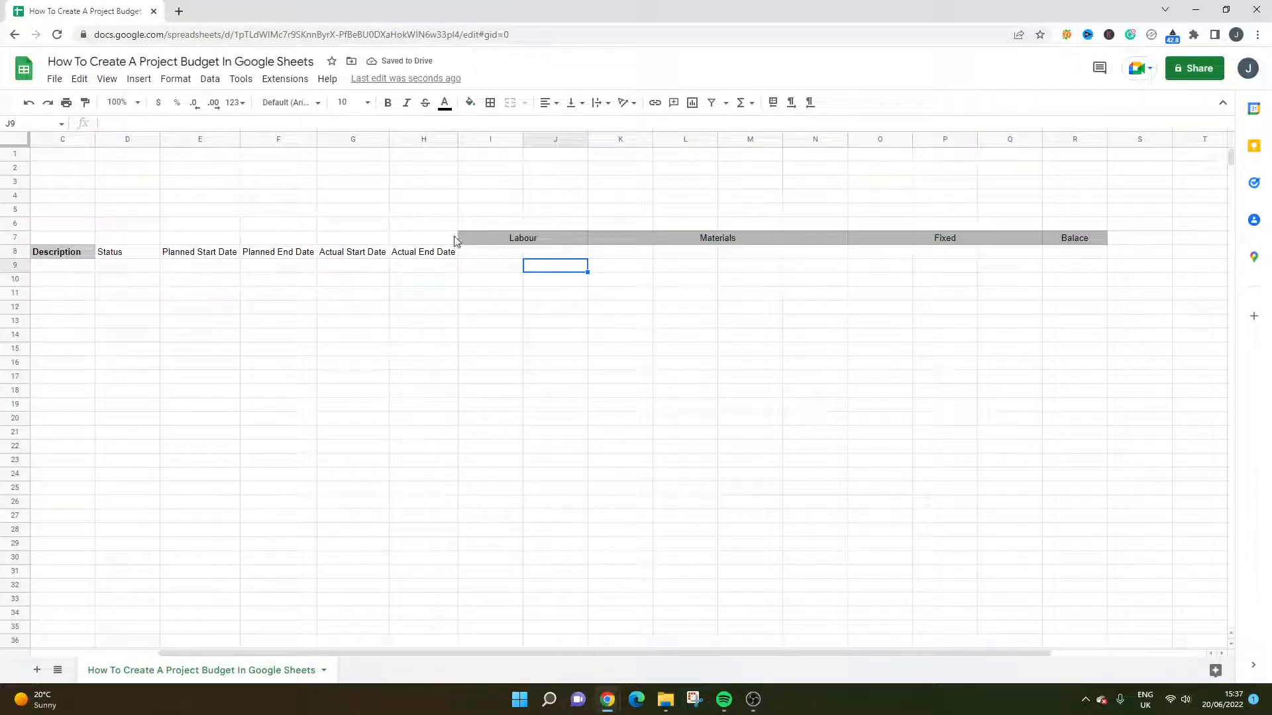
Fill the Status and date headings in D8:H8 with the same light grey as Task and Description
left_click_drag(123, 256, 404, 258)
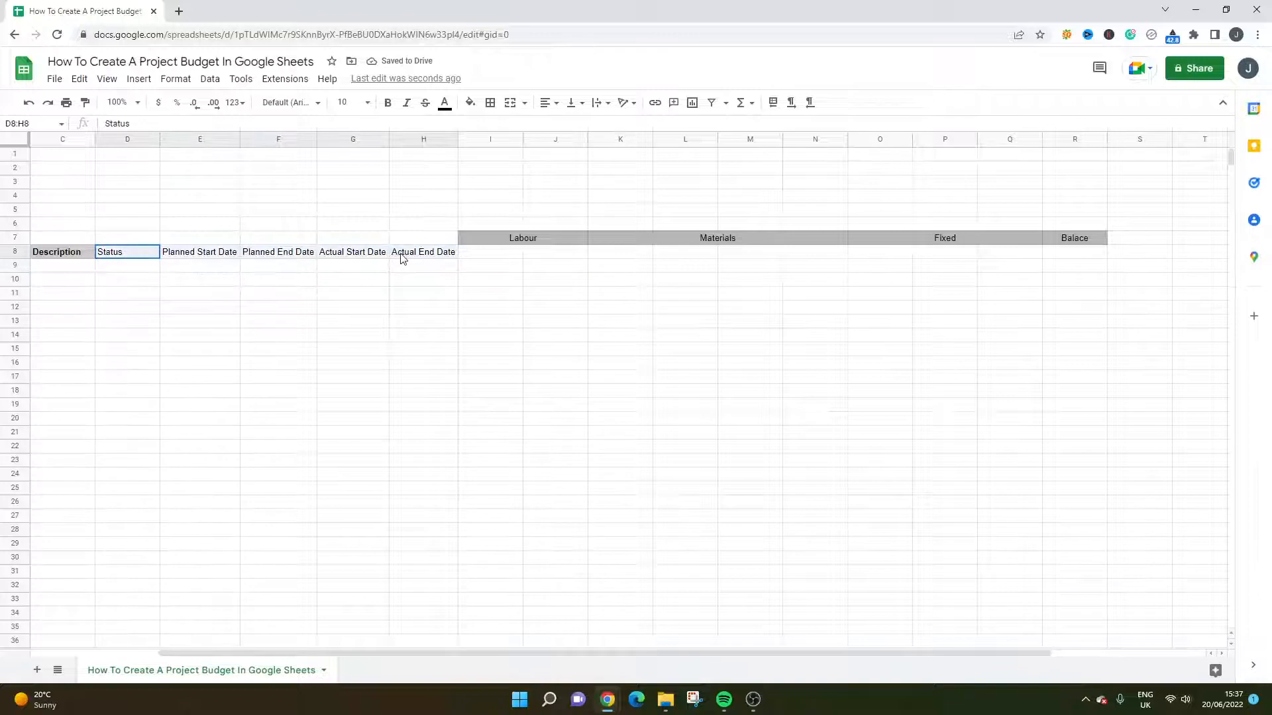
left_click(470, 103)
left_click(563, 215)
left_click(572, 272)
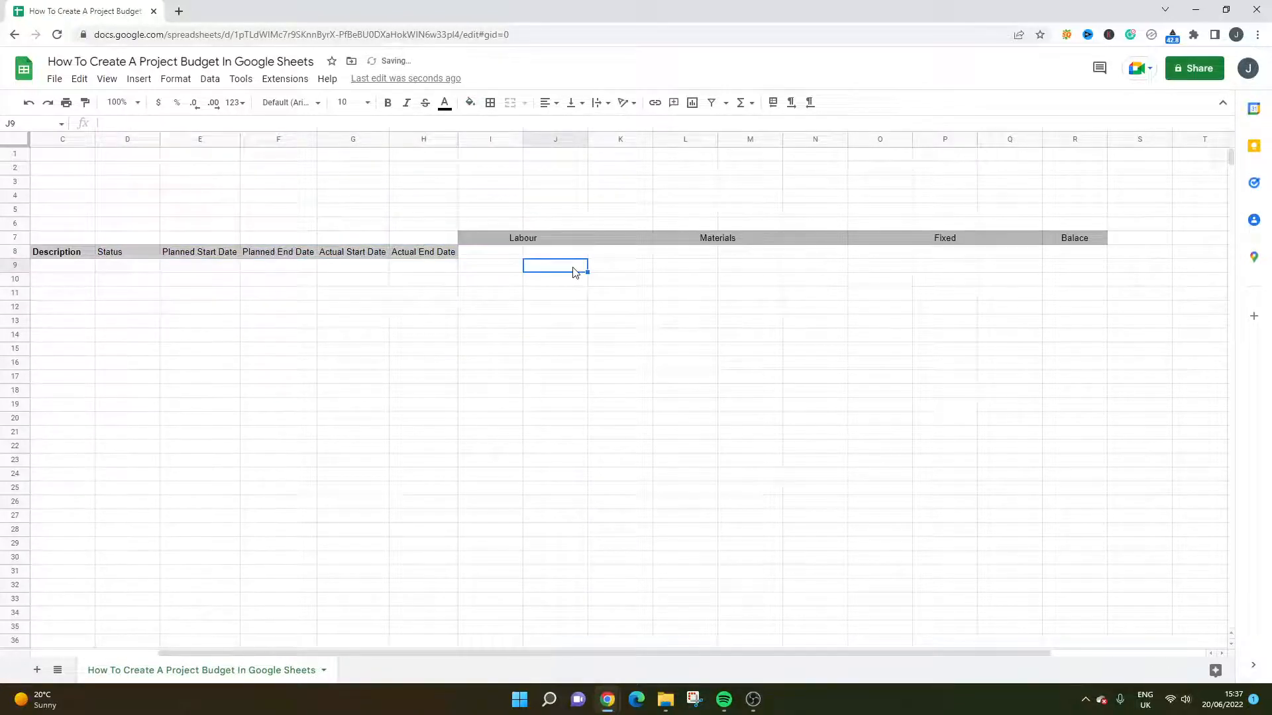
Apply borders to all sides of the group heading cells I7:R7
left_click_drag(491, 235, 1080, 238)
left_click(490, 102)
left_click(495, 130)
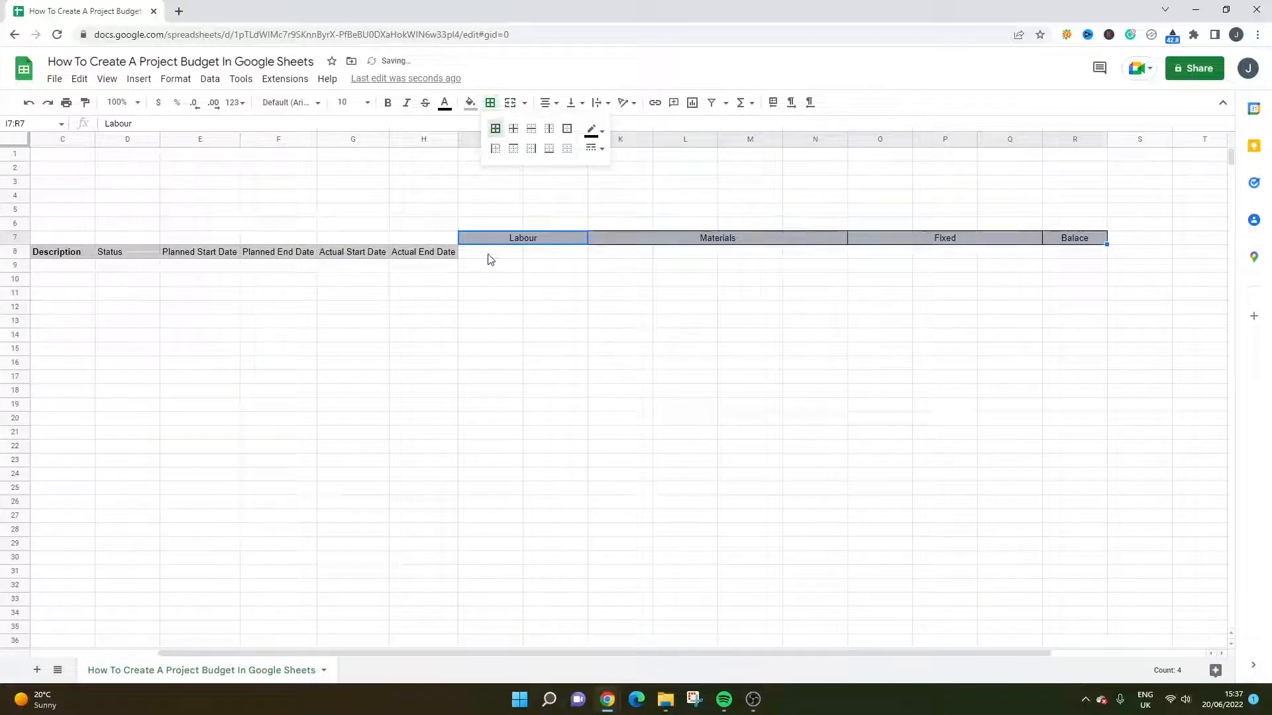
Enter the column heading "Hr" in cell I8 under Labour
left_click(490, 255)
left_click_drag(554, 653, 418, 627)
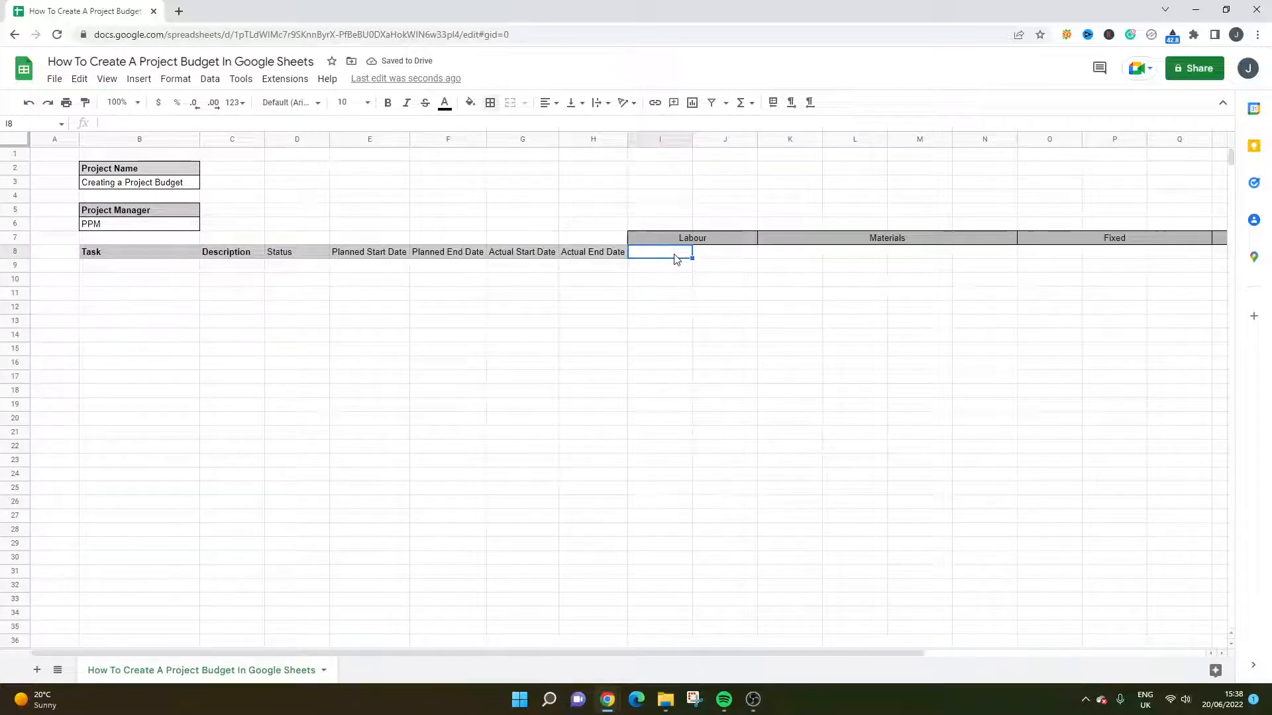
type("Hr")
key("Return")
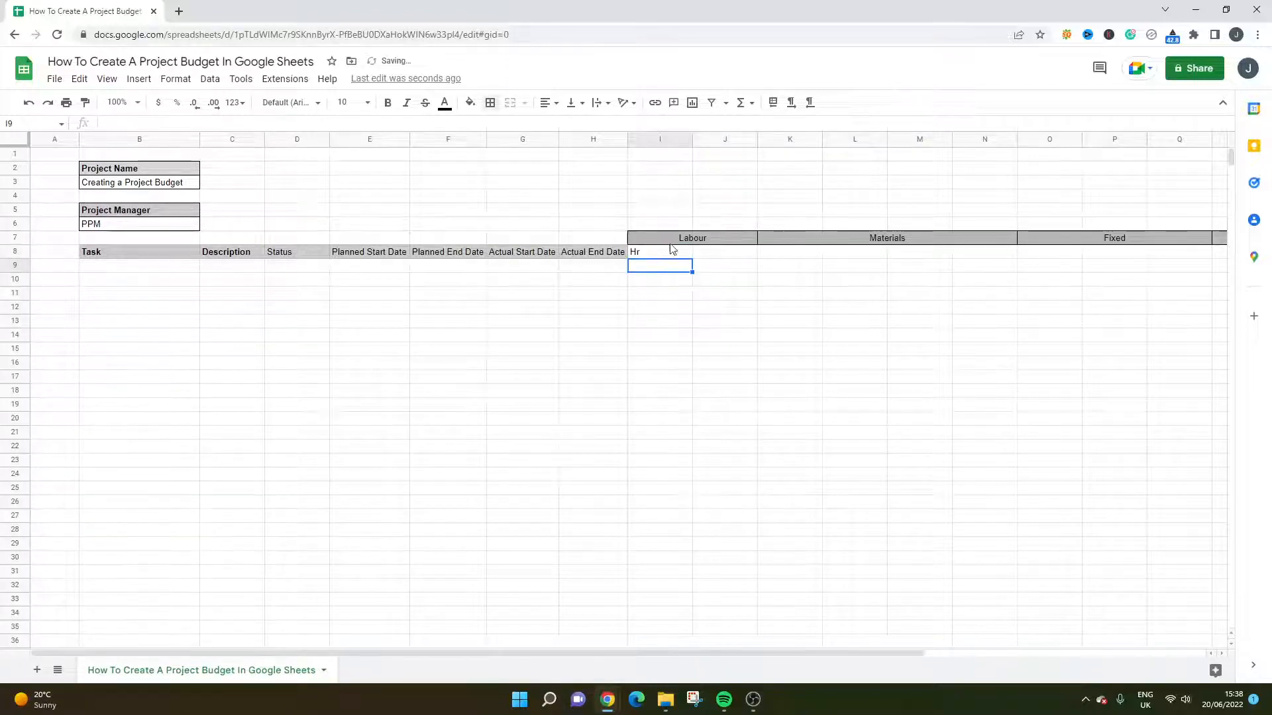
Centre the contents of the whole of row 8 horizontally
left_click(14, 252)
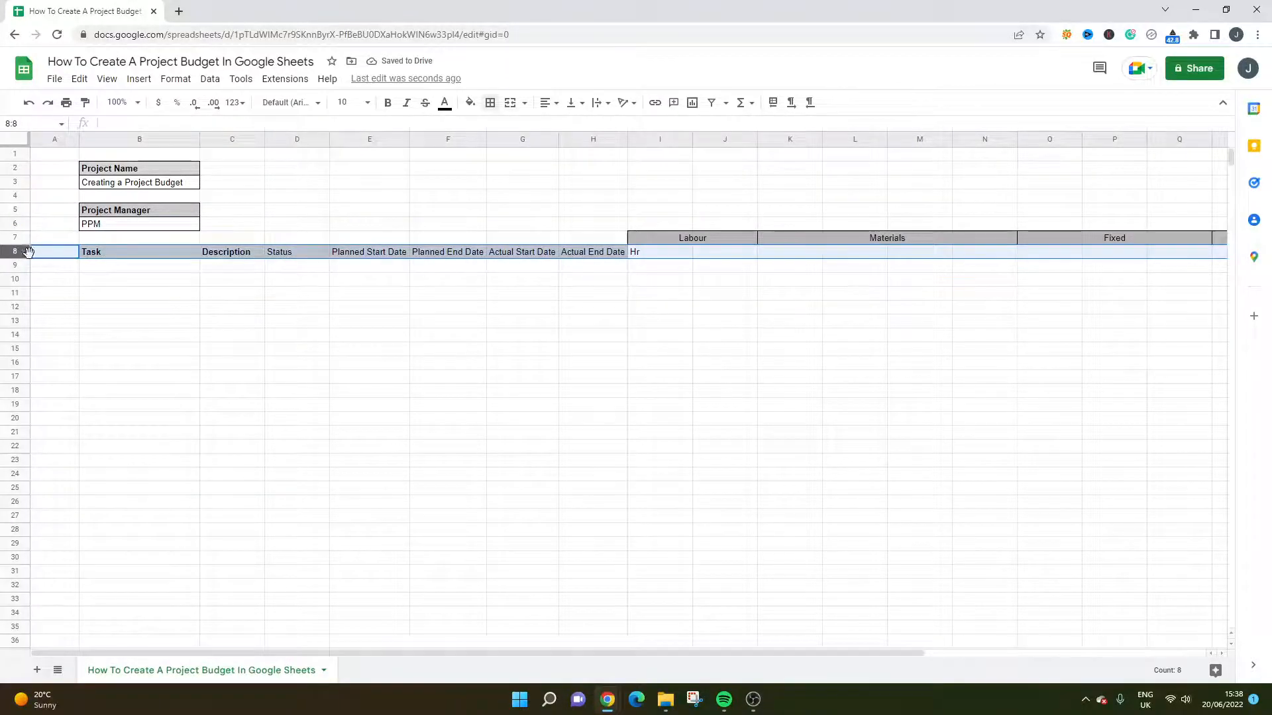
left_click(548, 103)
left_click(563, 126)
Enter the column heading "$/HR" in cell J8 under Labour
left_click(718, 257)
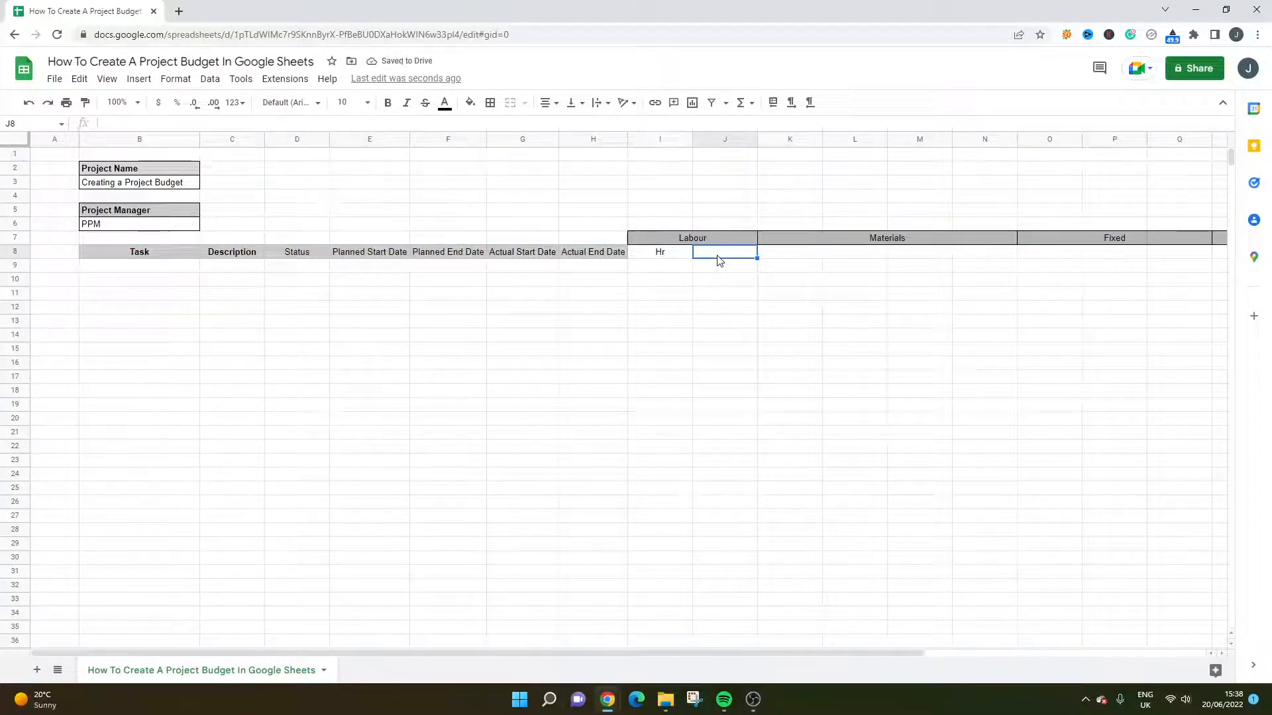
type("$/HR")
key("Return")
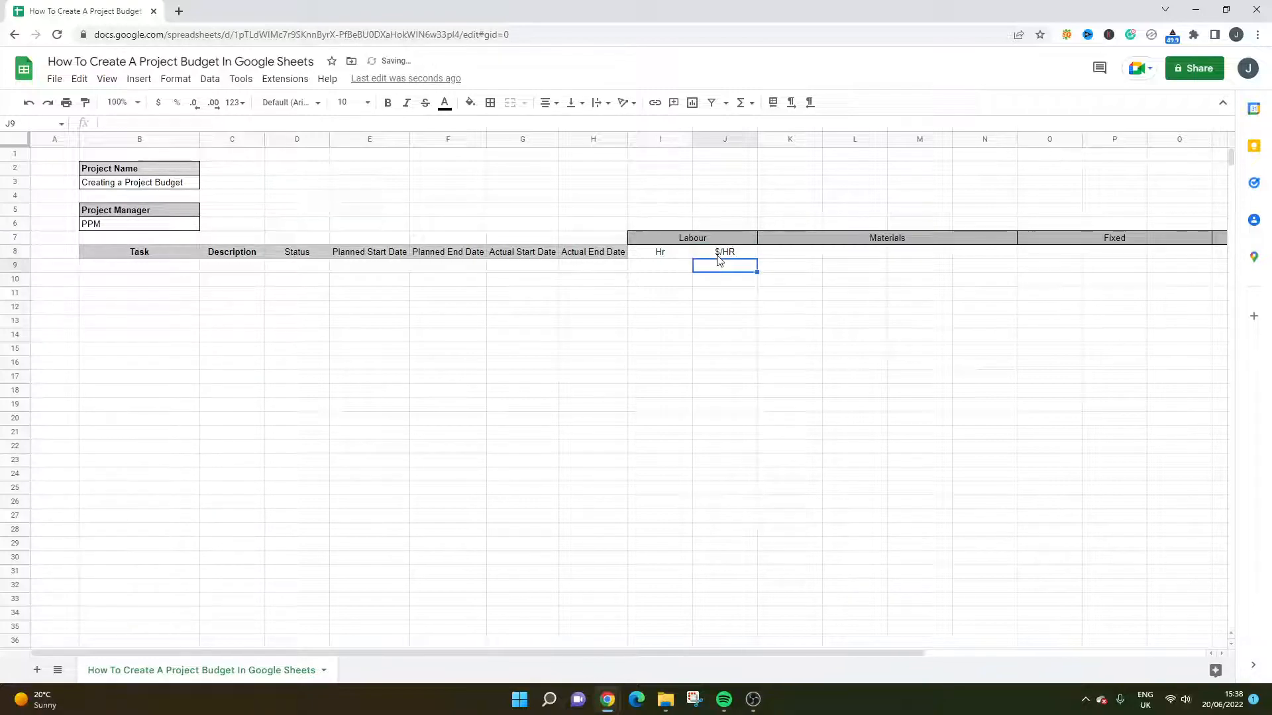
key("Left")
key("Up")
left_click(719, 258)
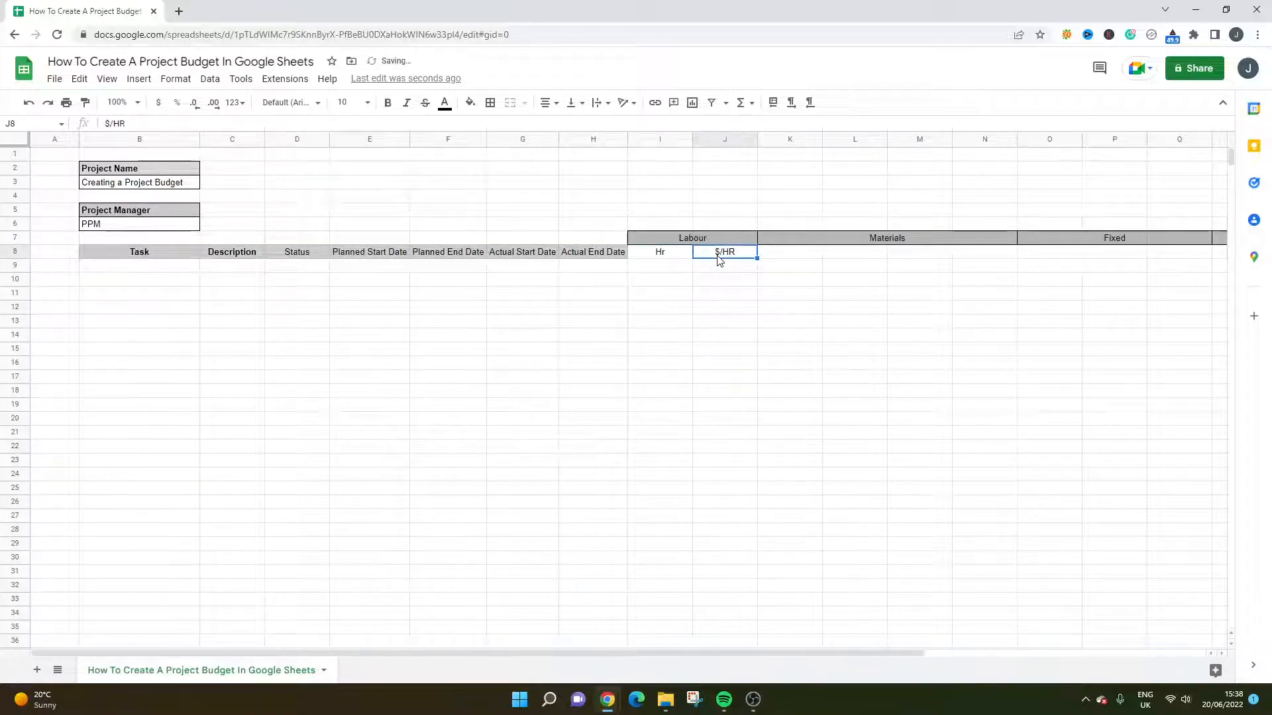
Enter the column headings "Units" in K8 and "$/Units" in L8 under Materials
key("Right")
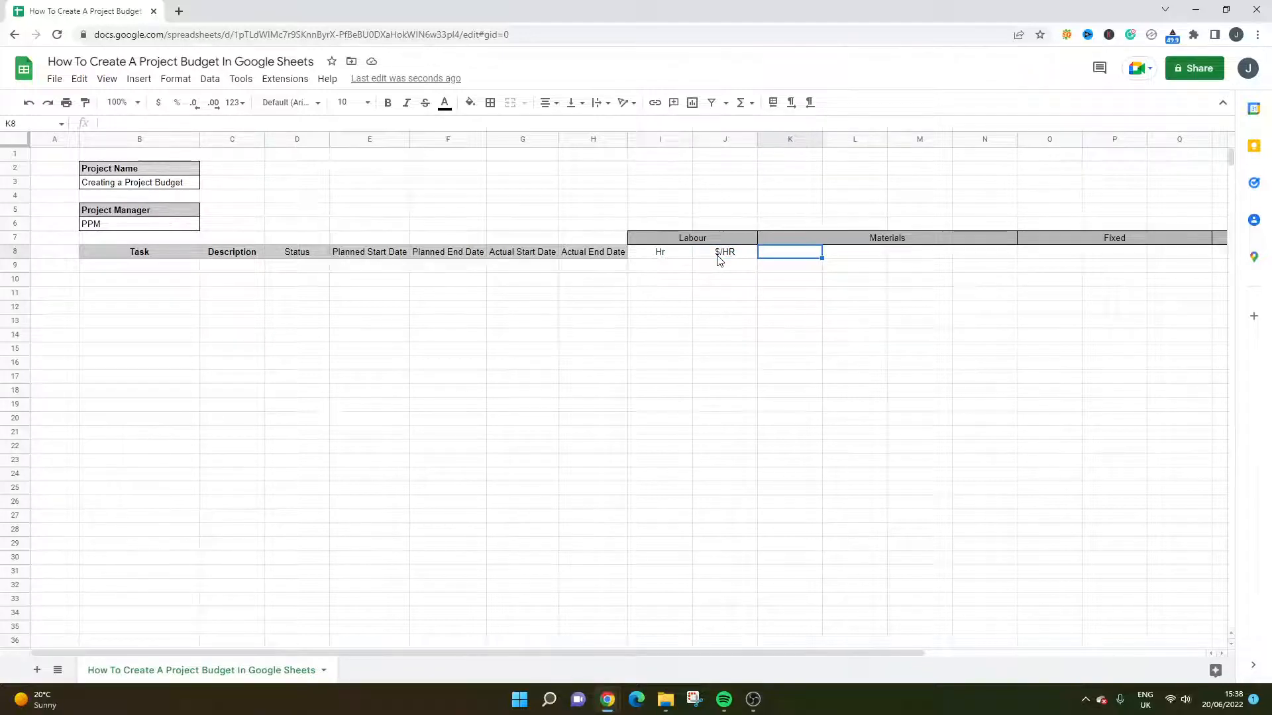
type("Units")
key("Tab")
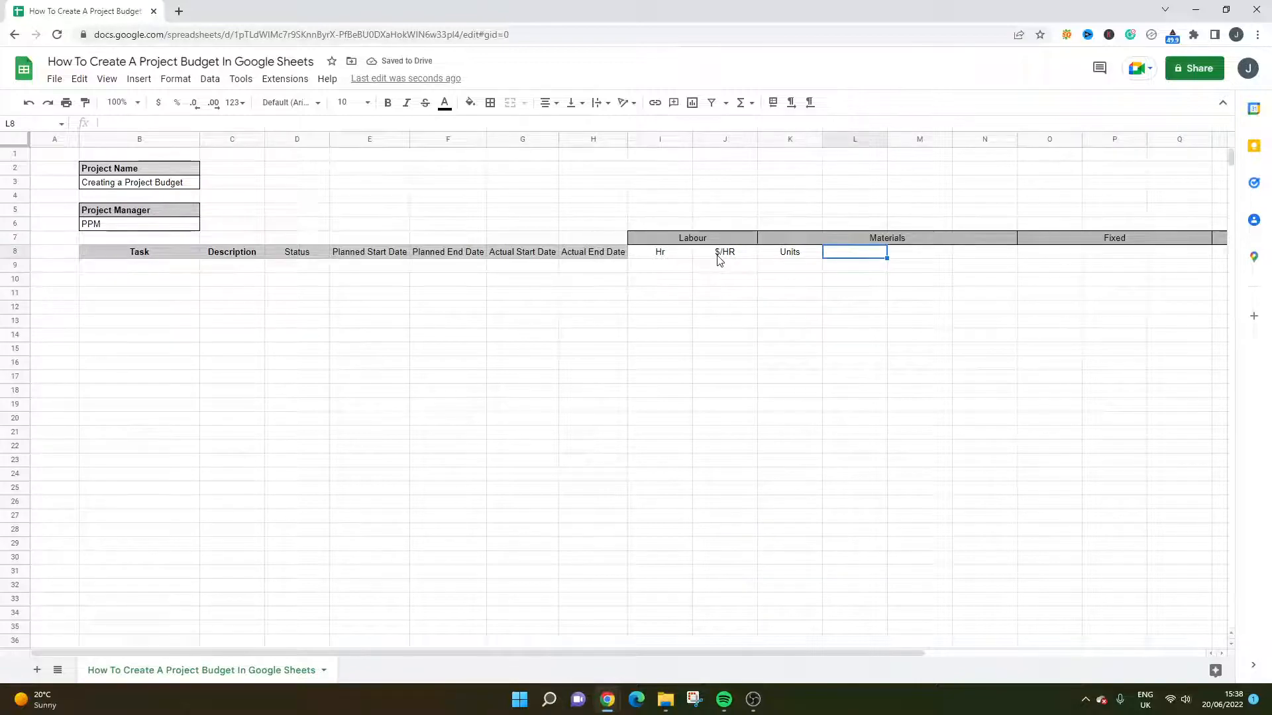
type("$/Units")
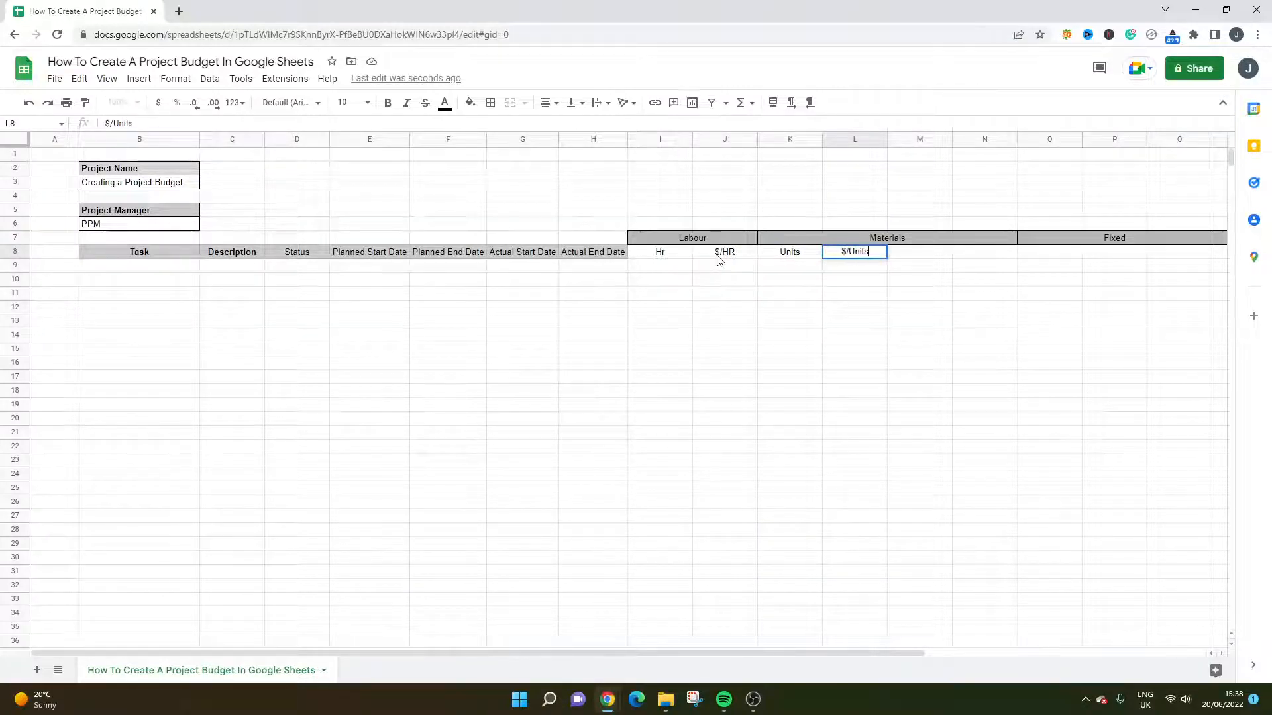
key("Tab")
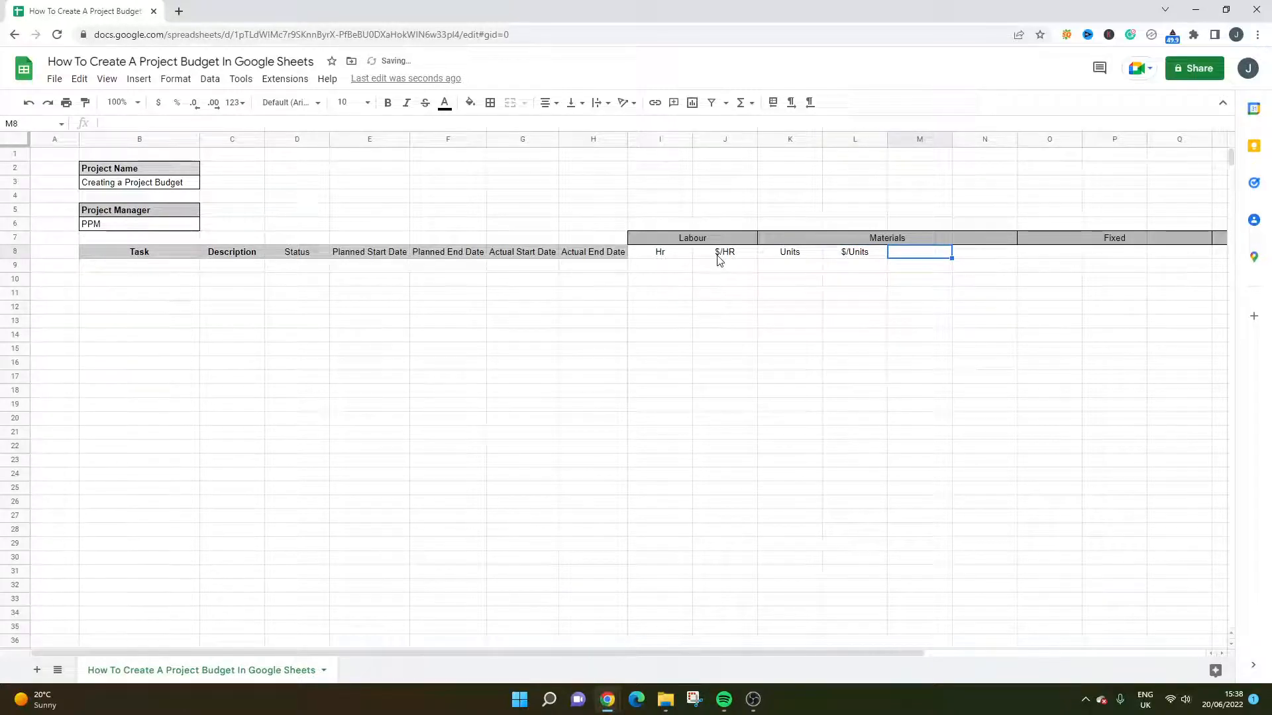
Enter the column heading "Travel" in cell M8 under Materials
type("Tavel")
key("Return")
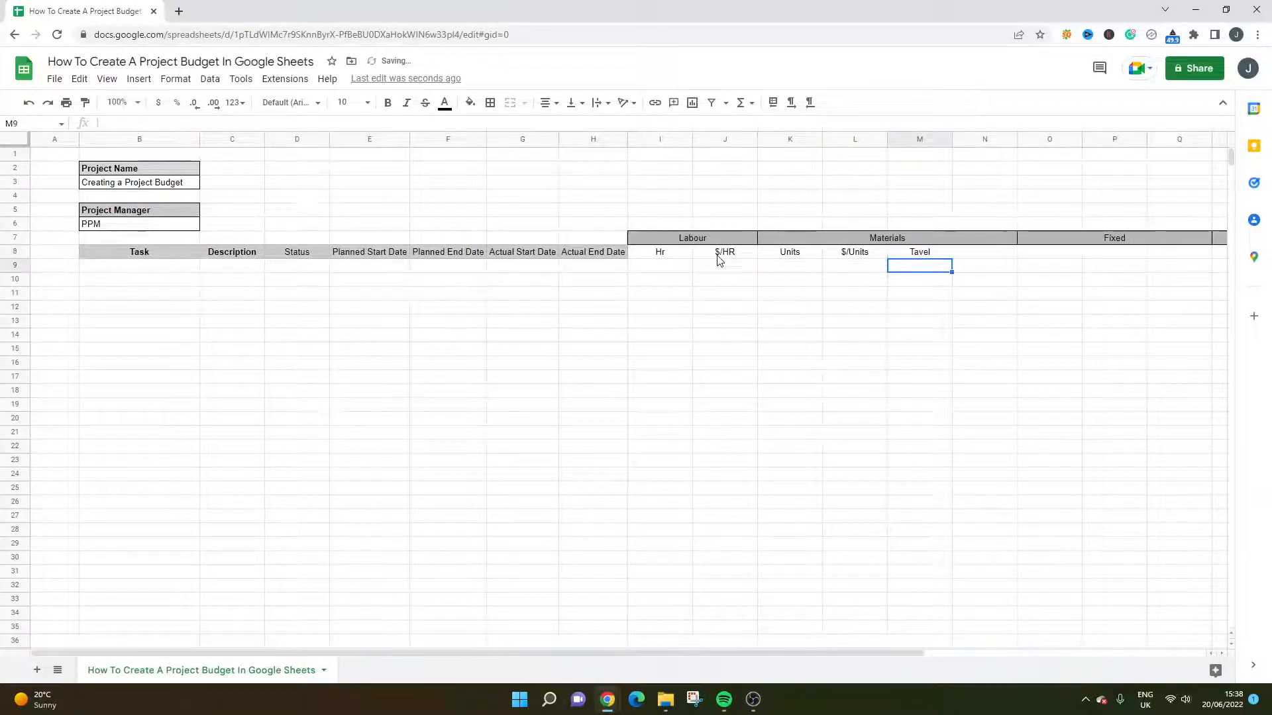
key("Up")
double_click(912, 255)
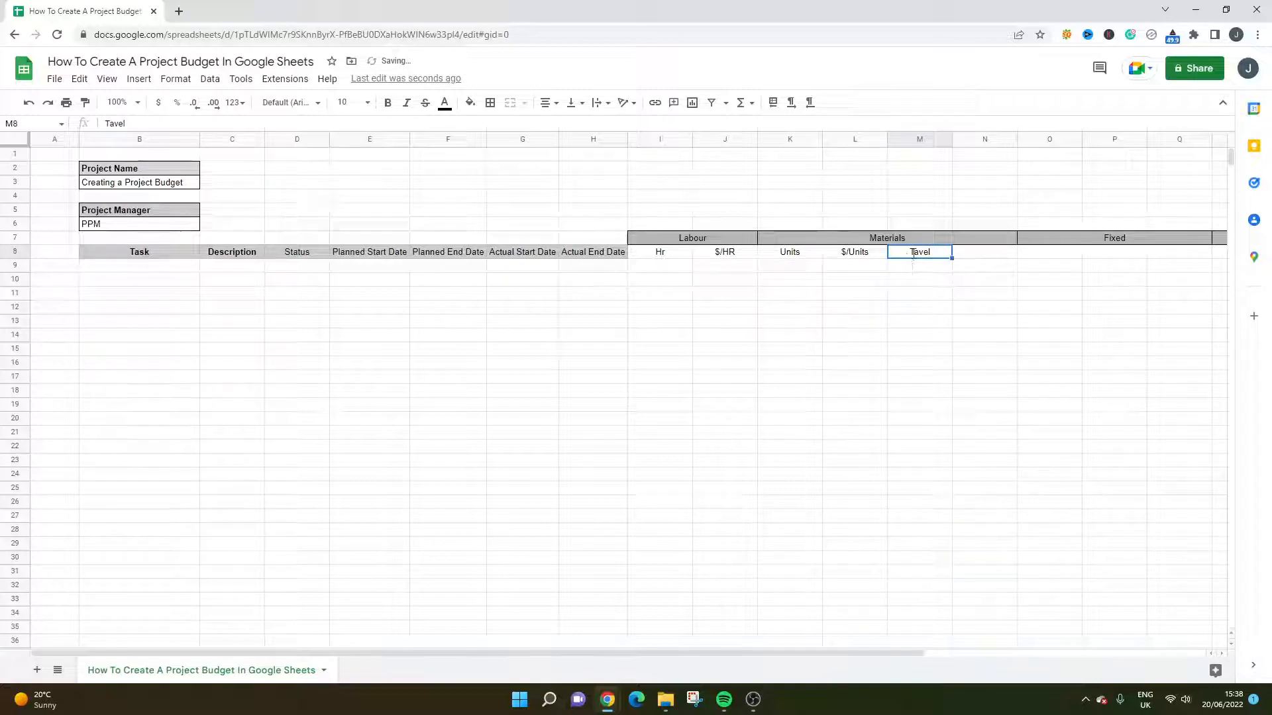
type("r")
Enter the column heading "Equip/Space" in cell N8 under Materials
left_click(969, 253)
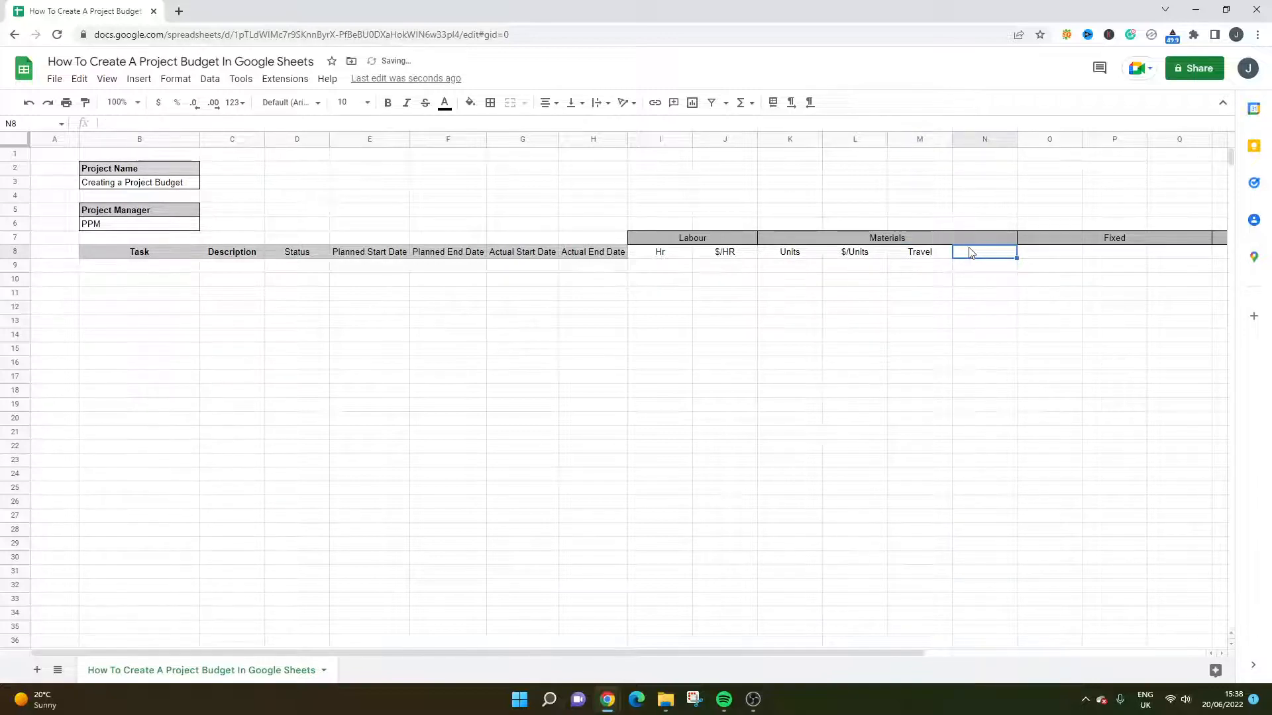
type("Equip/S[ace")
key("Return")
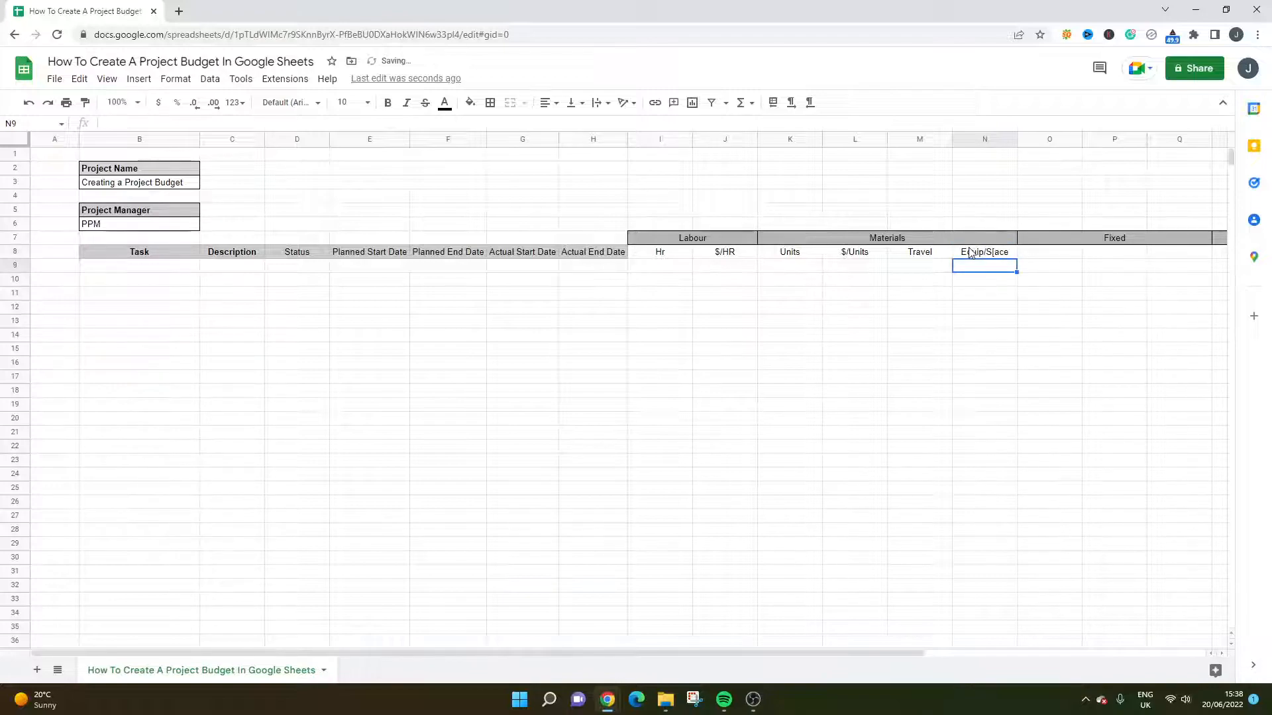
left_click(969, 253)
left_click(140, 124)
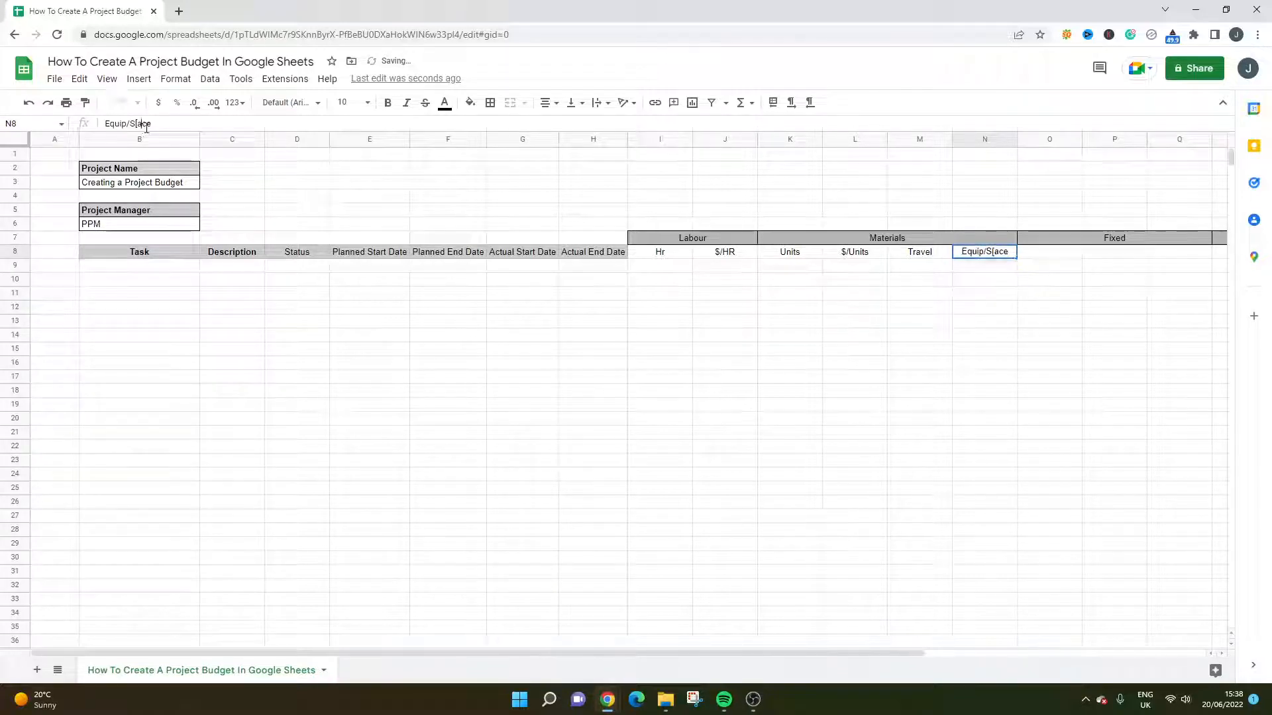
key("BackSpace")
type("p")
key("Return")
Enter the column headings "Misc" in O8 and "Budget" in P8 under Fixed
key("Up")
key("Right")
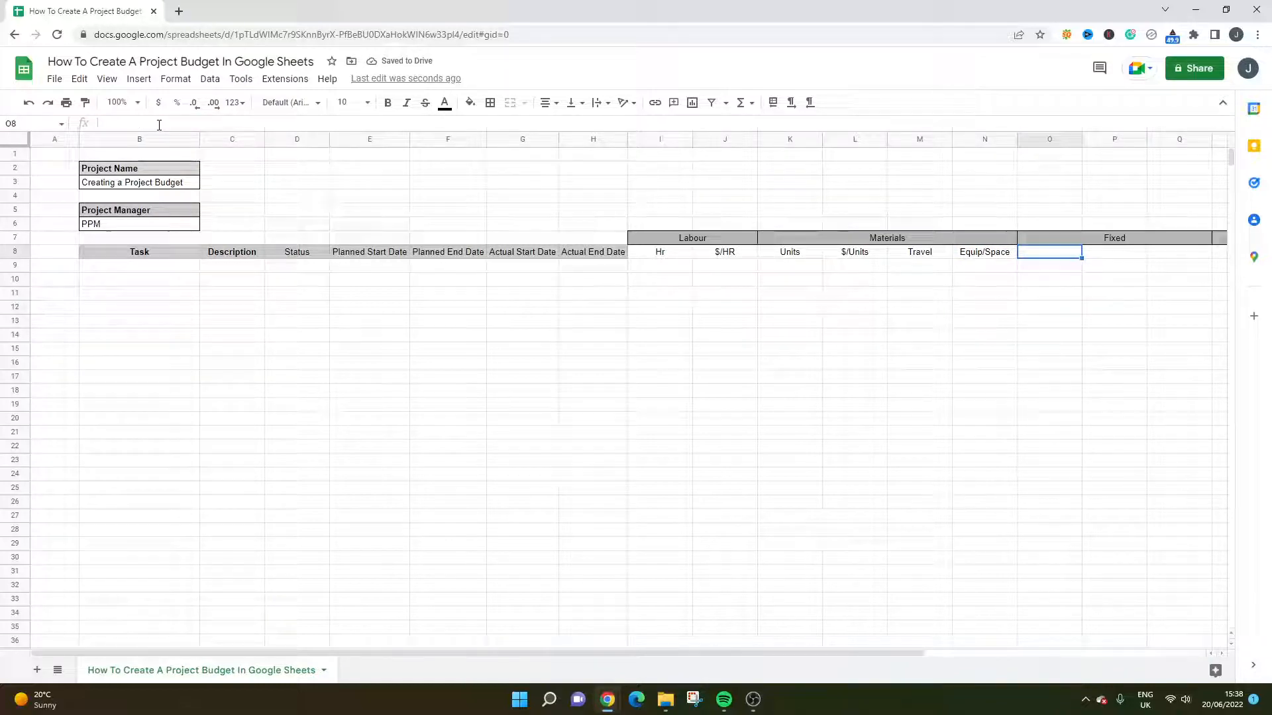
type("Misc")
key("Return")
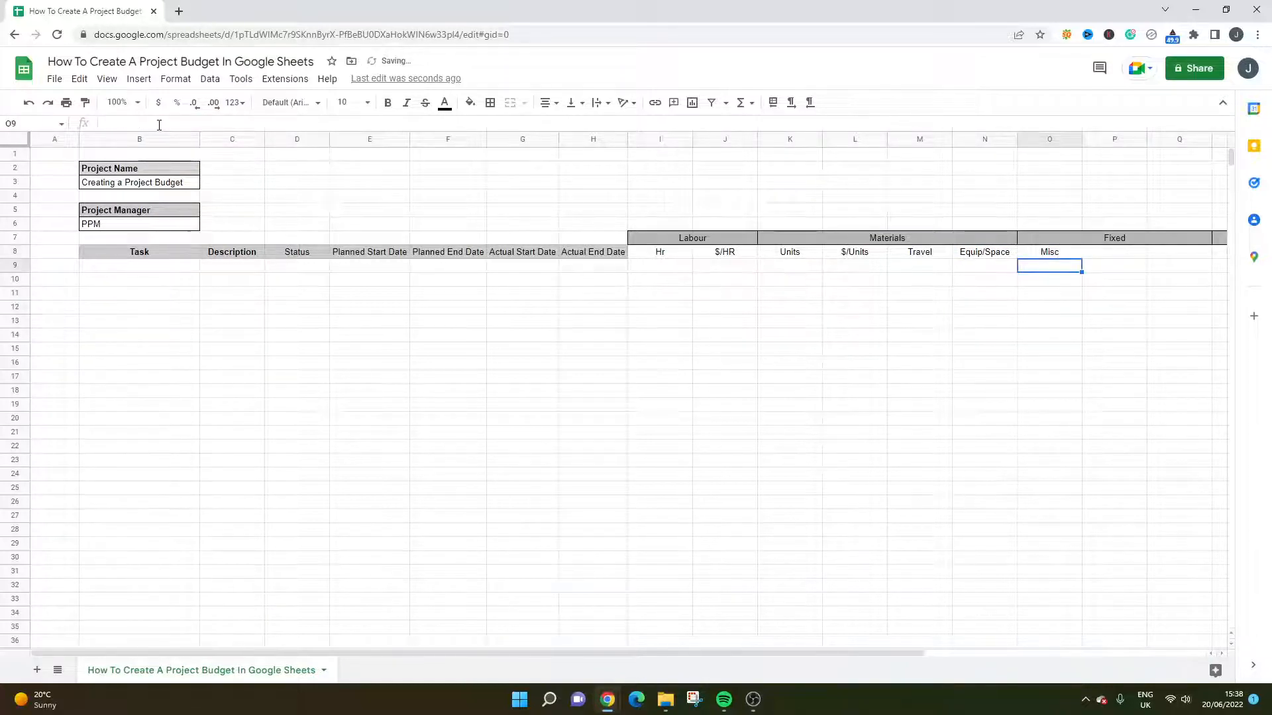
key("Up")
key("Right")
type("Budge")
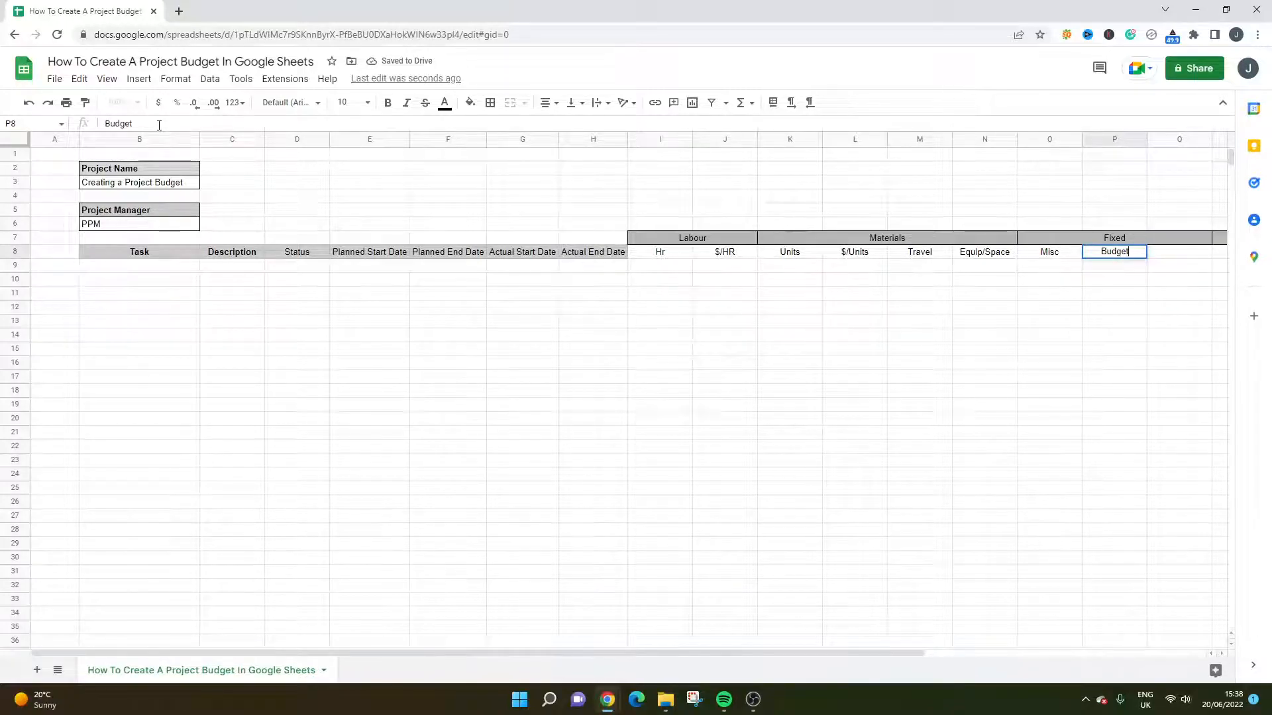
key("Return")
Enter the column heading "Actual" in cell Q8 under Fixed
key("Up")
key("Right")
type("Actual")
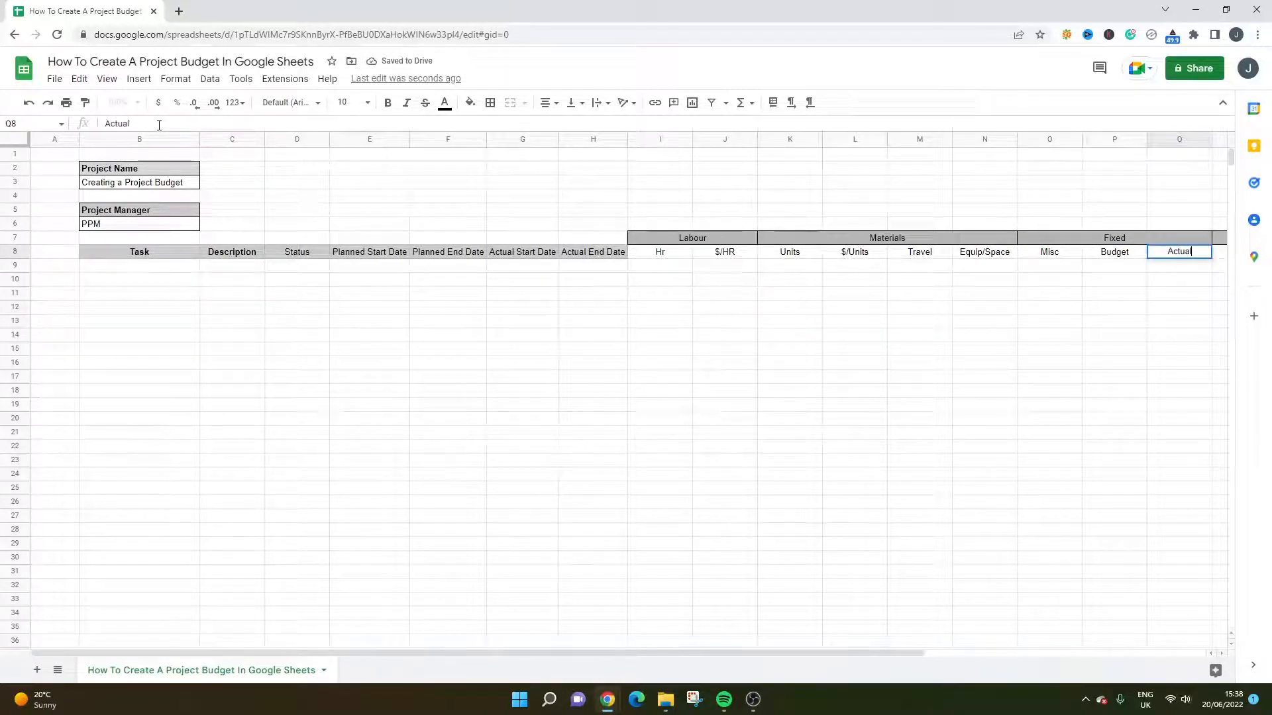
key("Return")
key("Up")
key("Right")
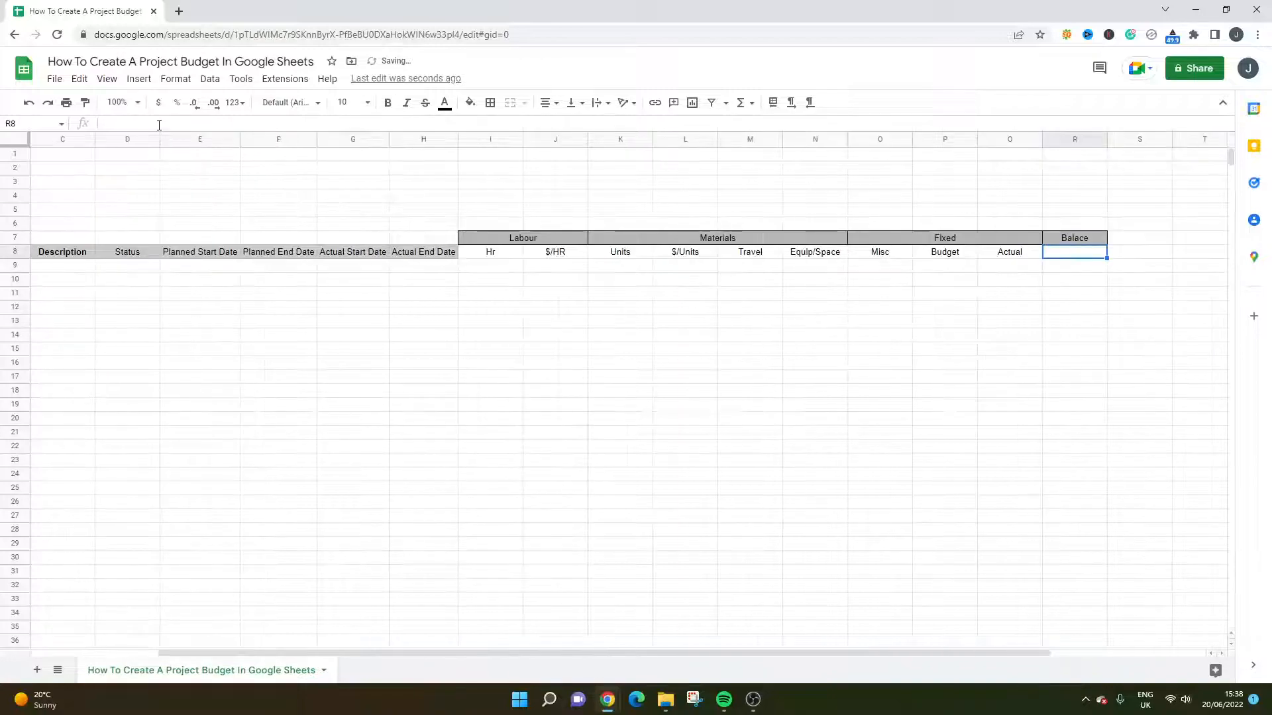
Correct the spelling of the heading in cell R7 to "Balance"
left_click(1093, 242)
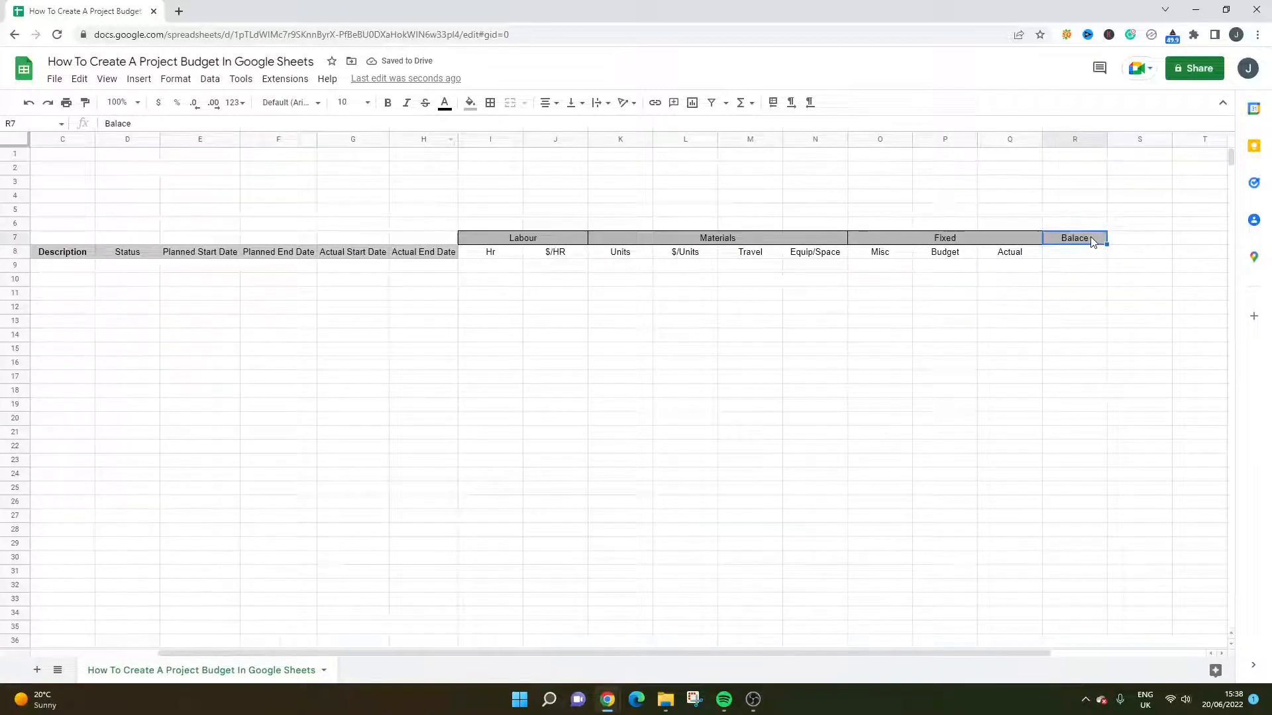
double_click(1094, 238)
left_click(1085, 239)
type("n")
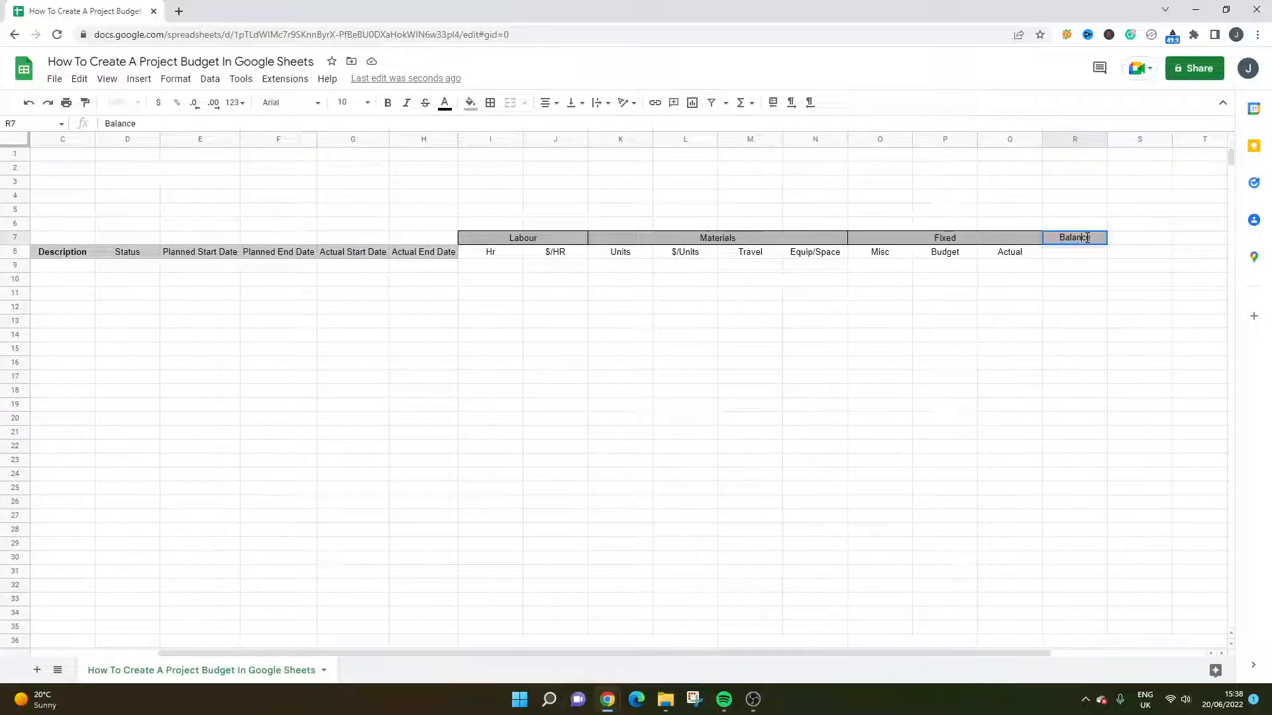
Enter the column heading "Under/Over" in cell R8 under Balance
key("Return")
left_click(1087, 242)
left_click(1082, 246)
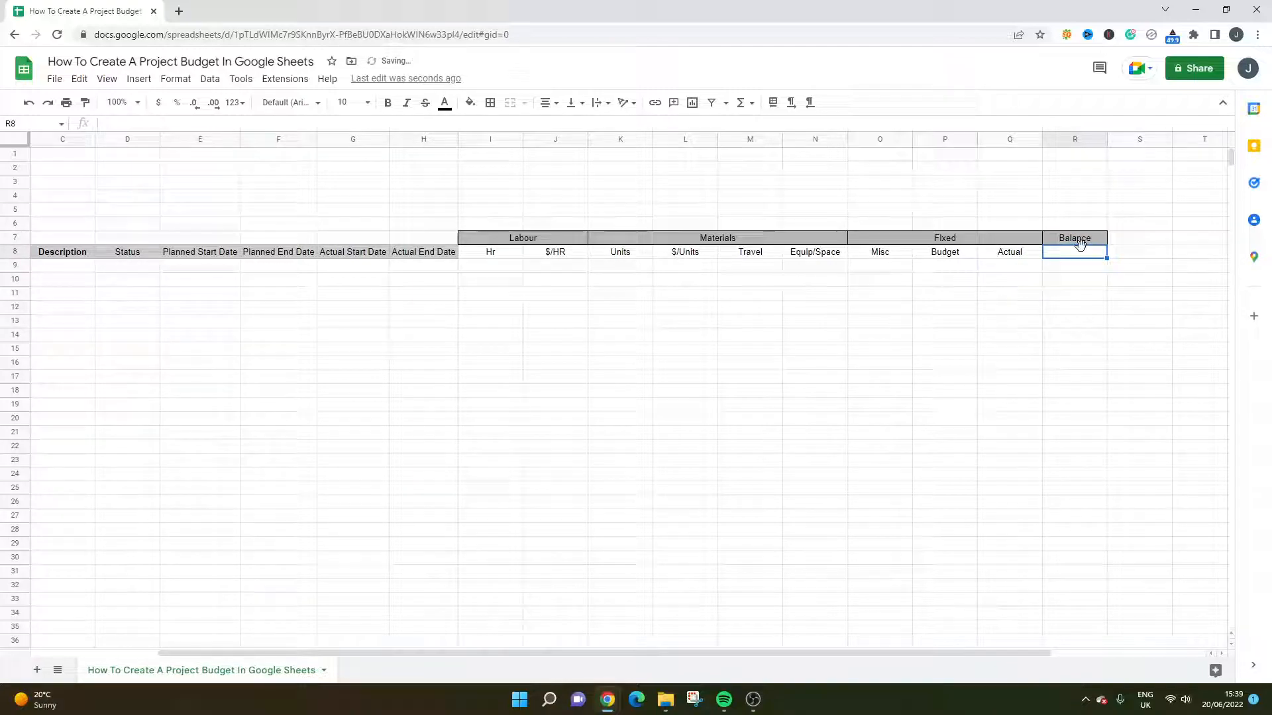
type("Under/Over")
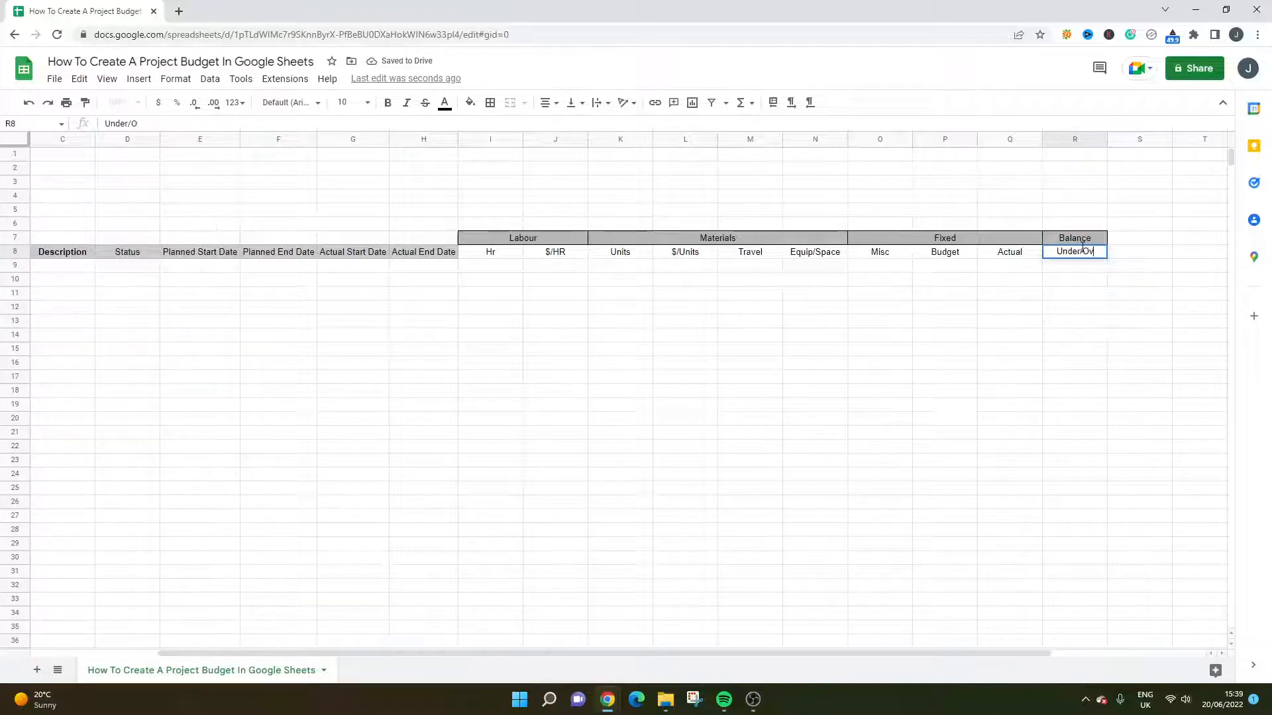
key("Return")
Make all the headings in the range B7:R8 bold
left_click(1051, 255)
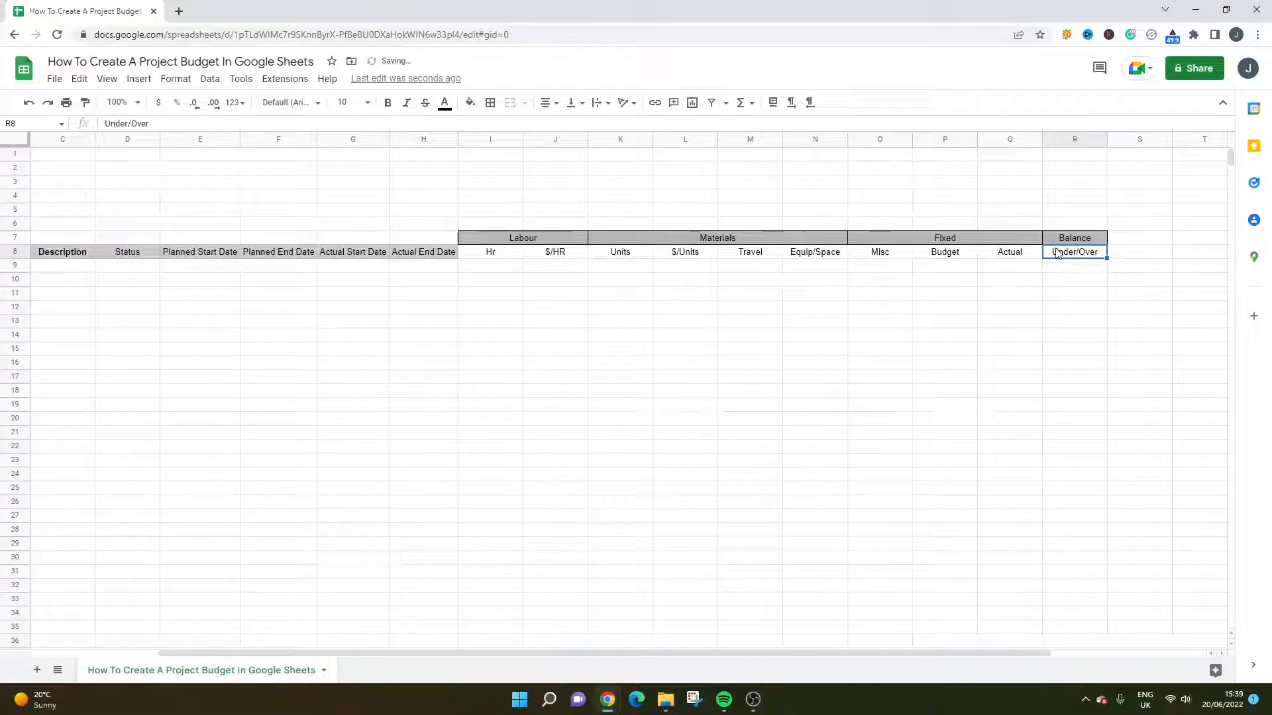
left_click_drag(507, 257, 136, 232)
left_click(1076, 262)
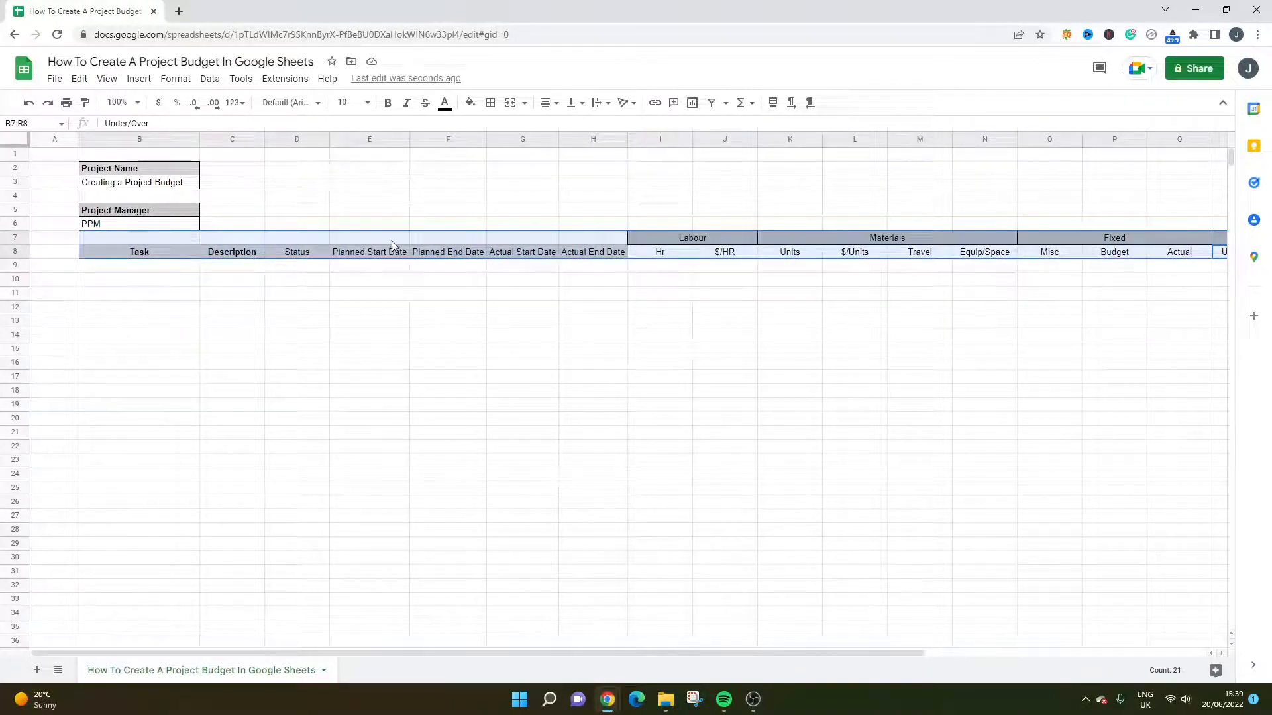
left_click(388, 106)
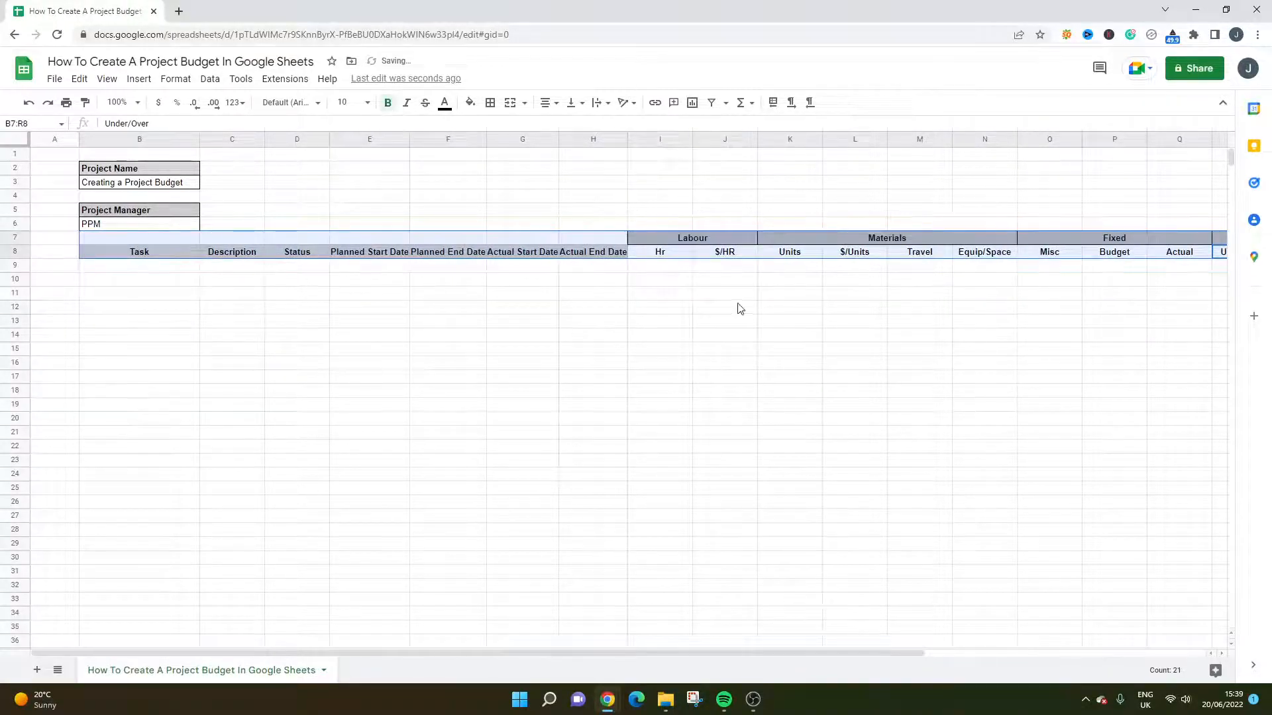
Fill the cost column headings in I8:R8, from Hr to Under/Over, with grey
left_click_drag(659, 252, 942, 259)
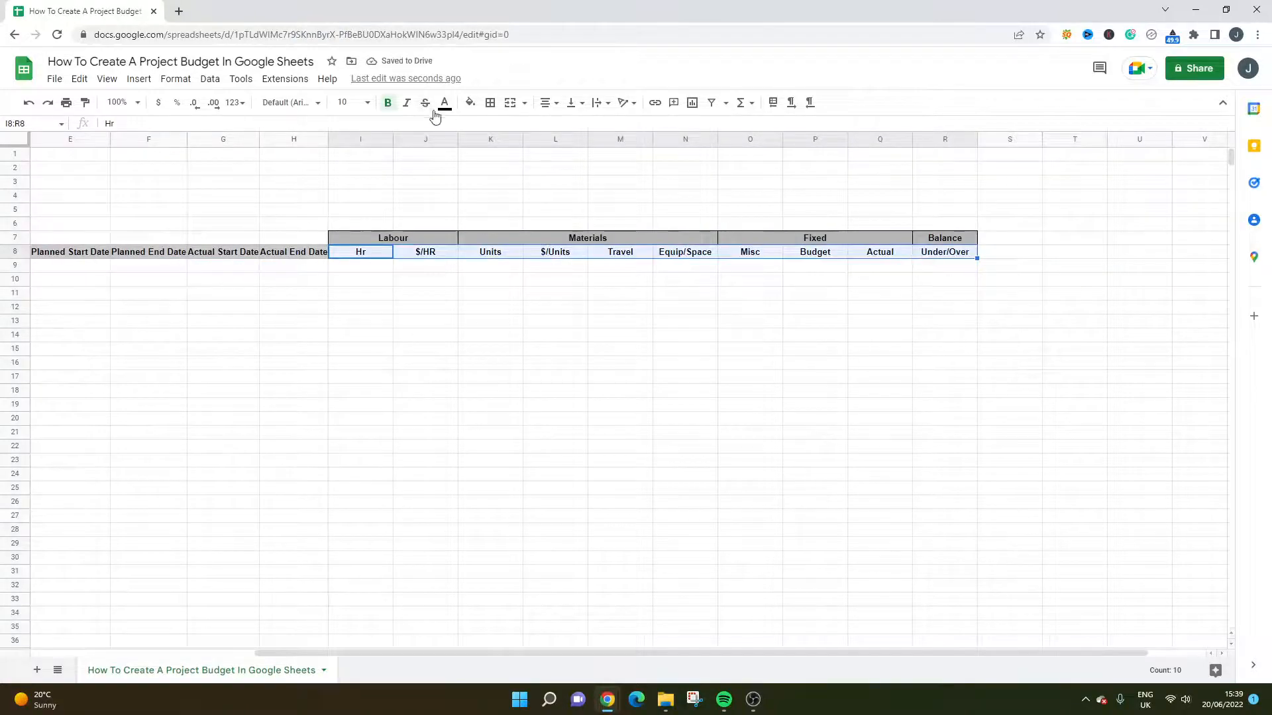
left_click(470, 102)
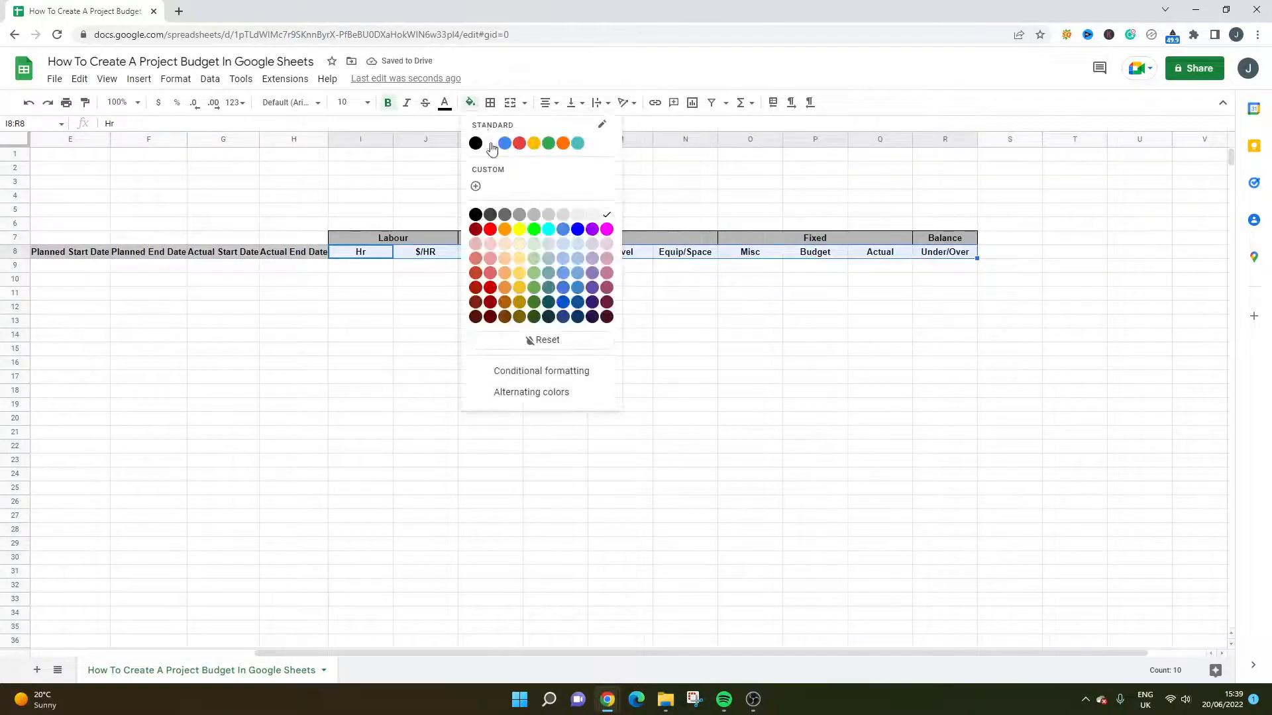
left_click(548, 215)
left_click(711, 268)
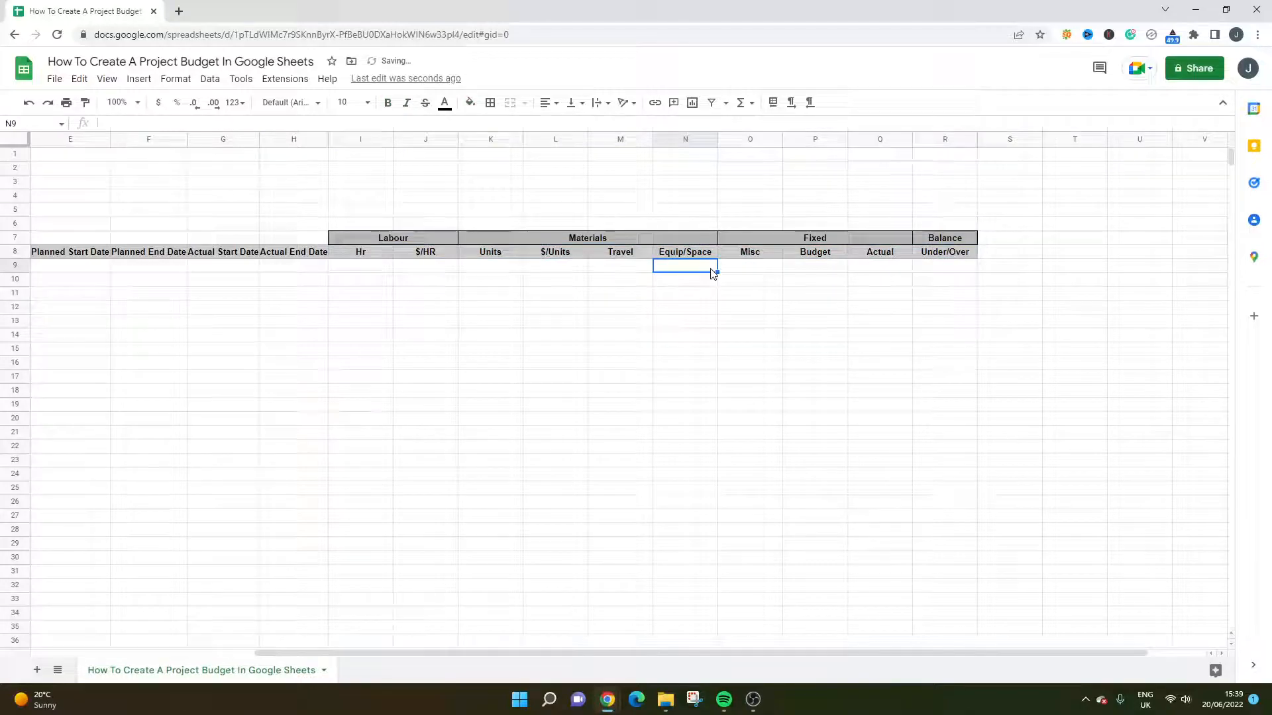
Apply all borders to the heading row cells B8:R8
left_click_drag(940, 253, 901, 252)
left_click_drag(412, 235, 85, 254)
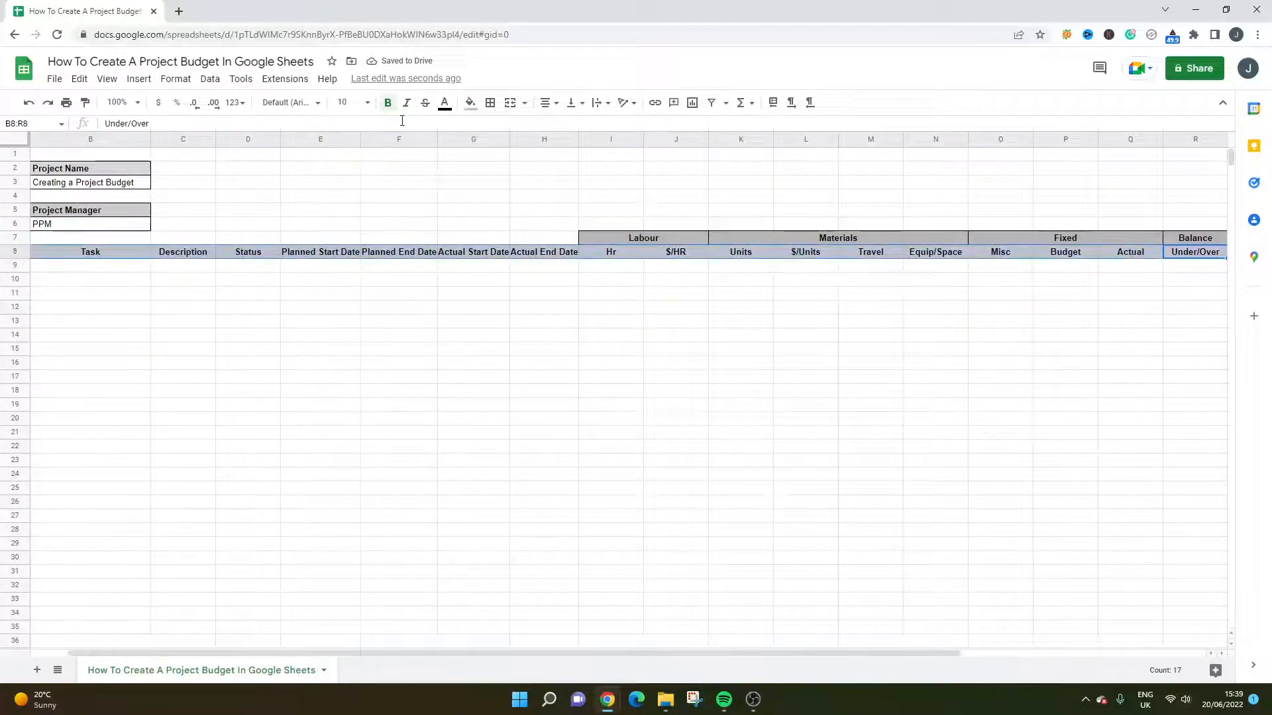
left_click(491, 103)
left_click(496, 136)
left_click(398, 350)
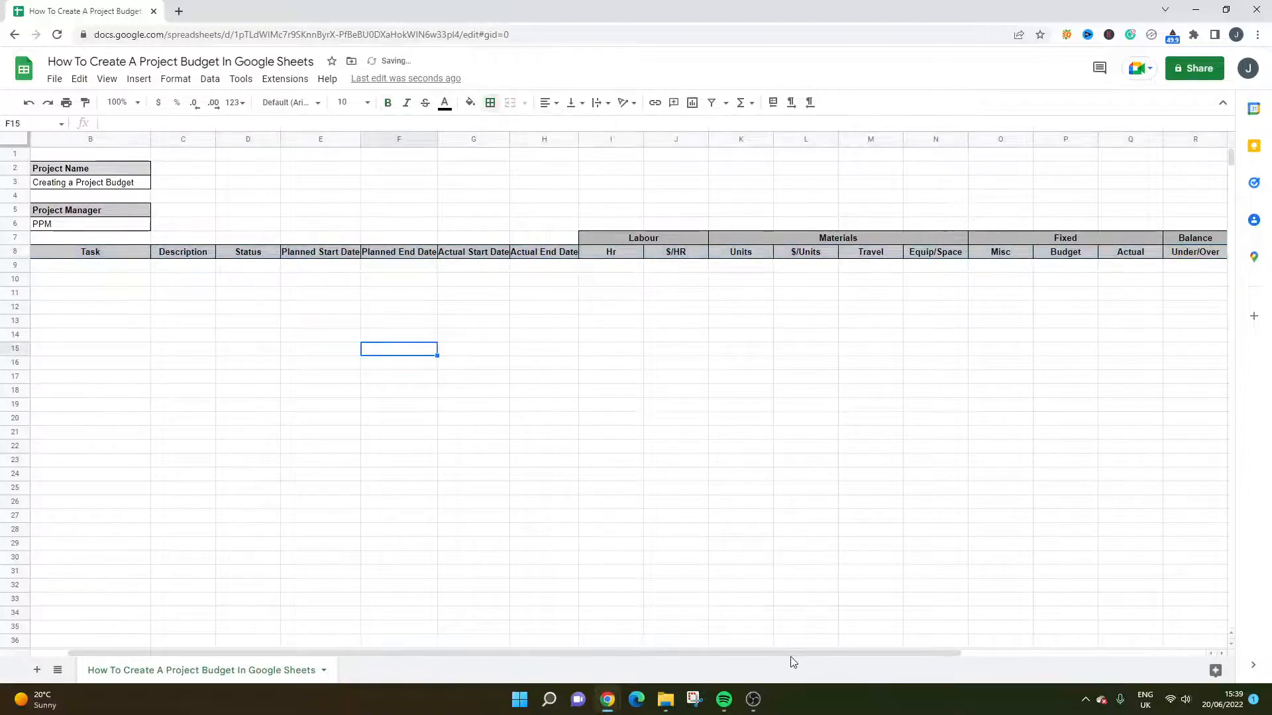
Enter "Task" in each of the cells B9 to B12 under the Task heading
left_click_drag(790, 654, 660, 652)
left_click(314, 238)
left_click(169, 265)
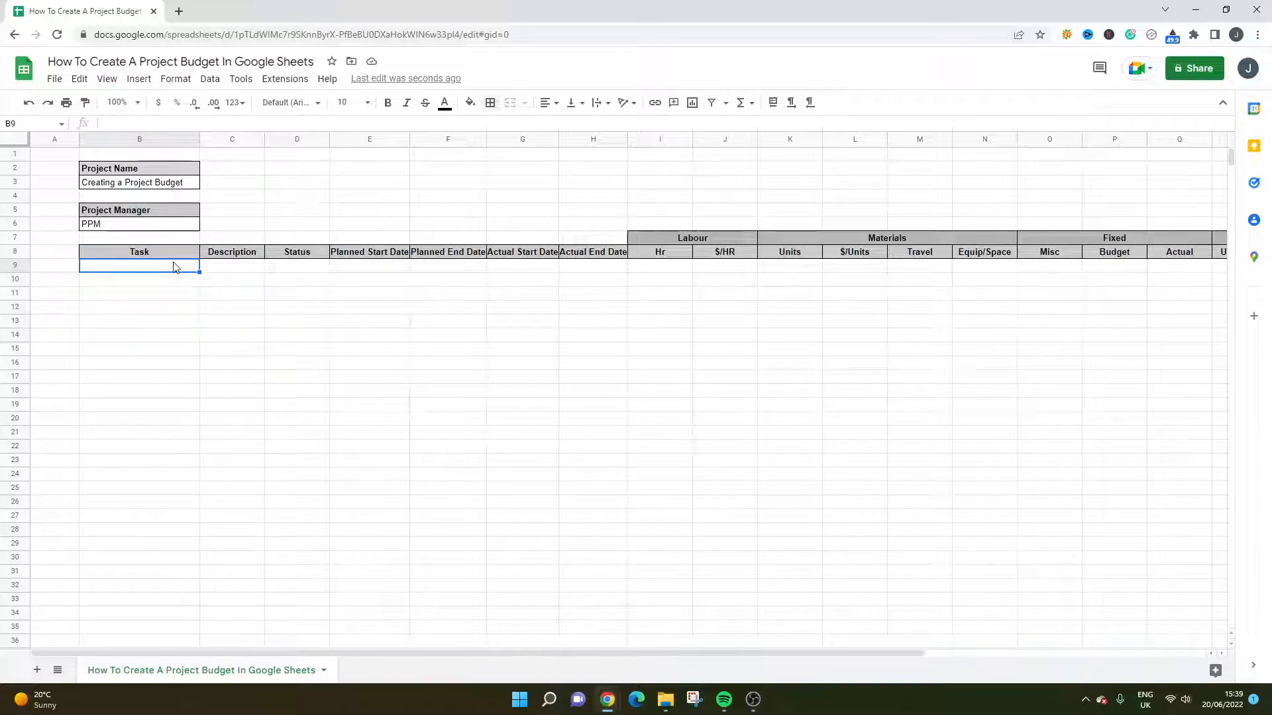
type("Task")
key("Return")
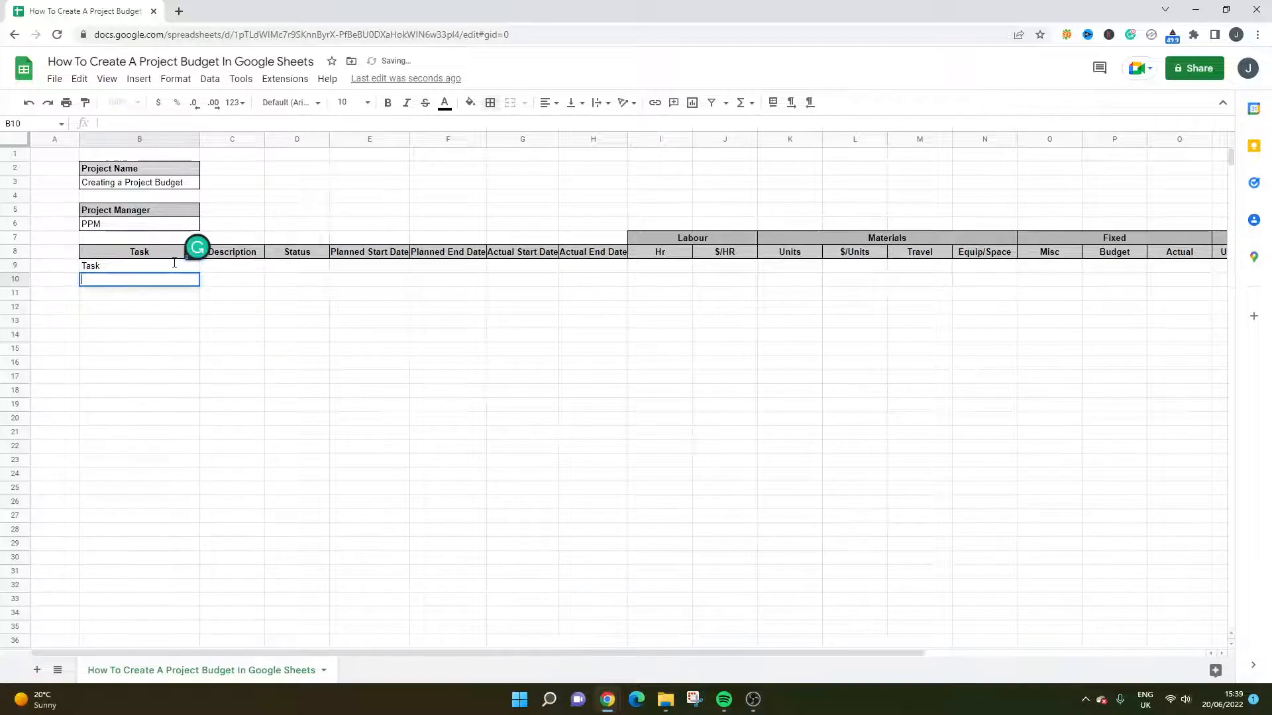
type("Task")
key("Return")
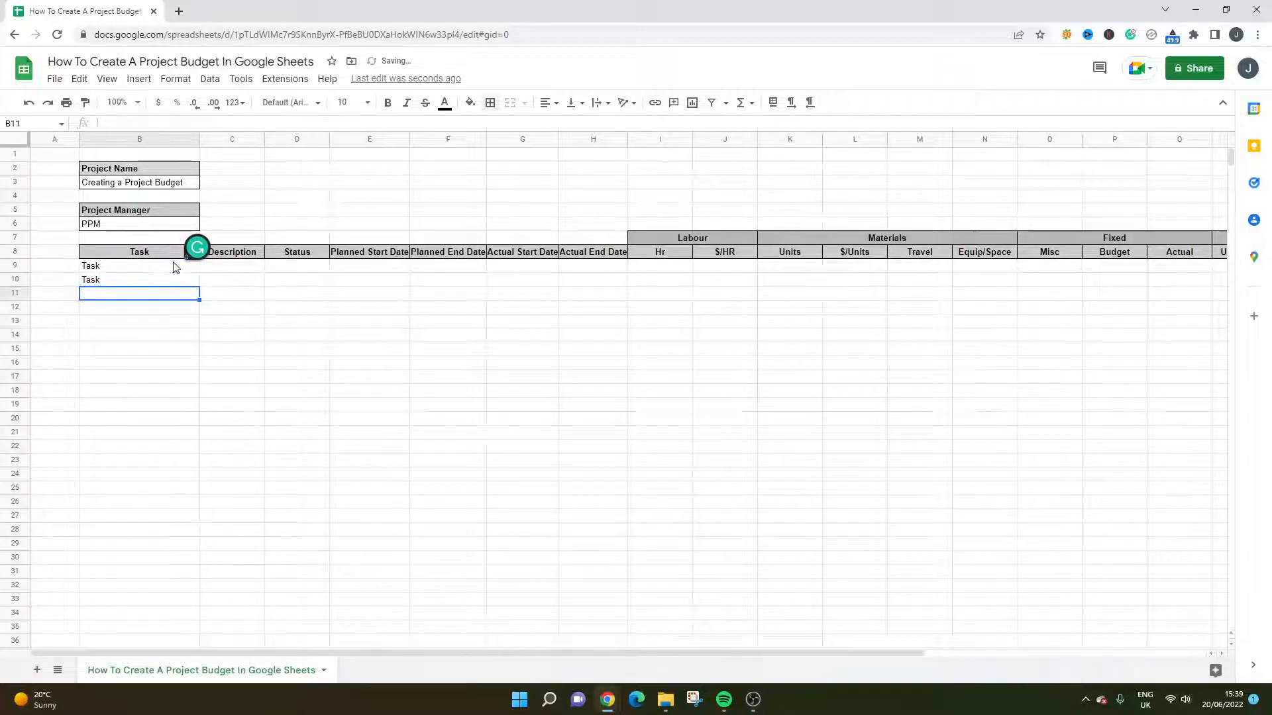
type("Task")
key("Return")
type("Task")
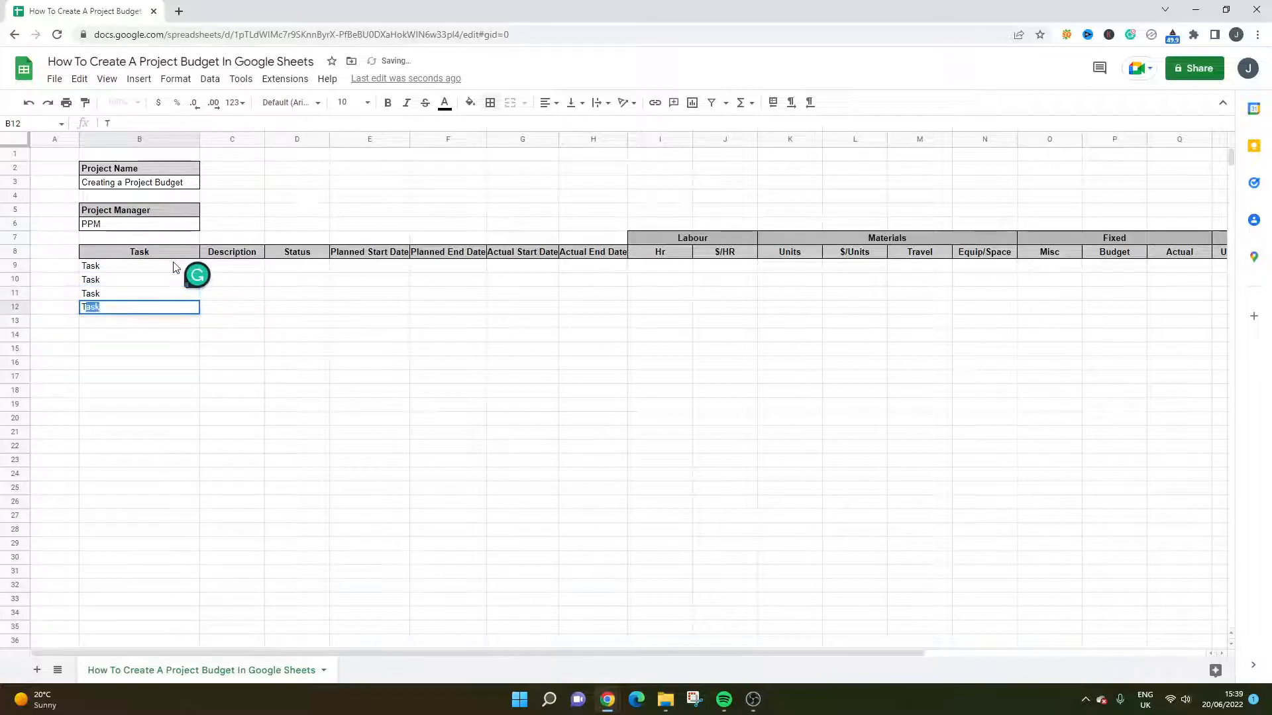
key("Return")
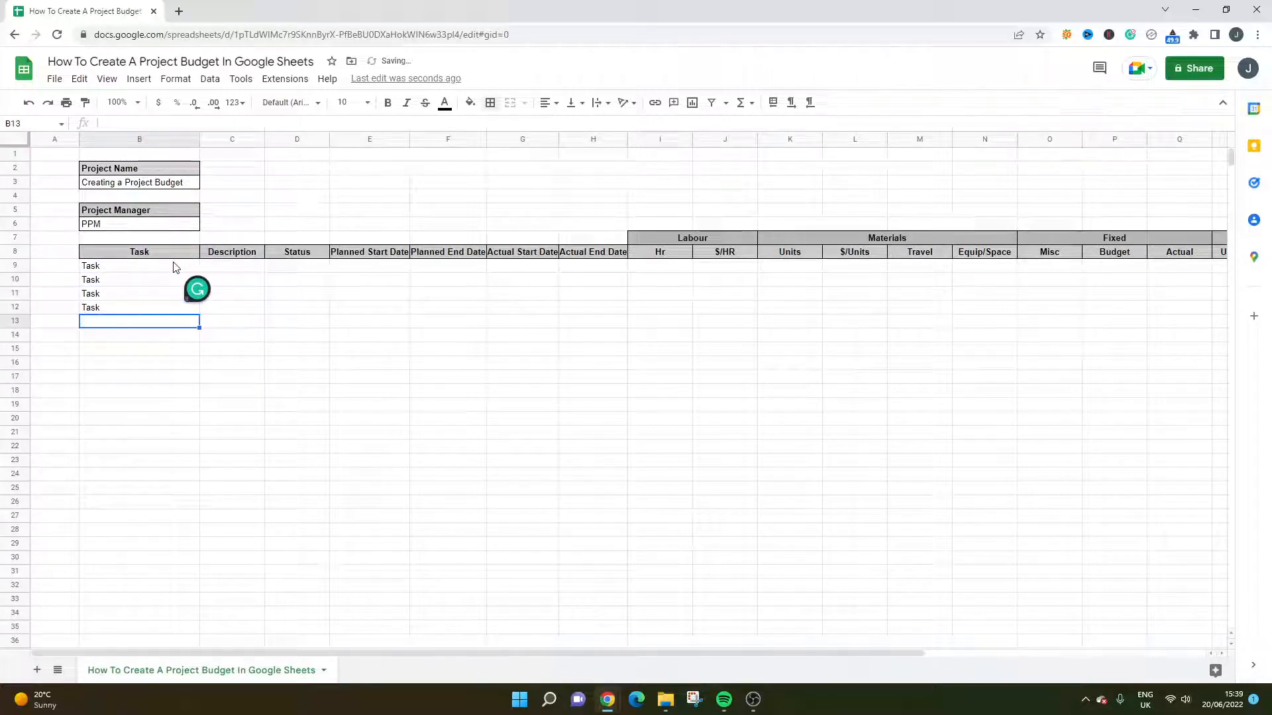
Enter "Sub Task" in cells B13 and B14 below the tasks
type("Sub Task")
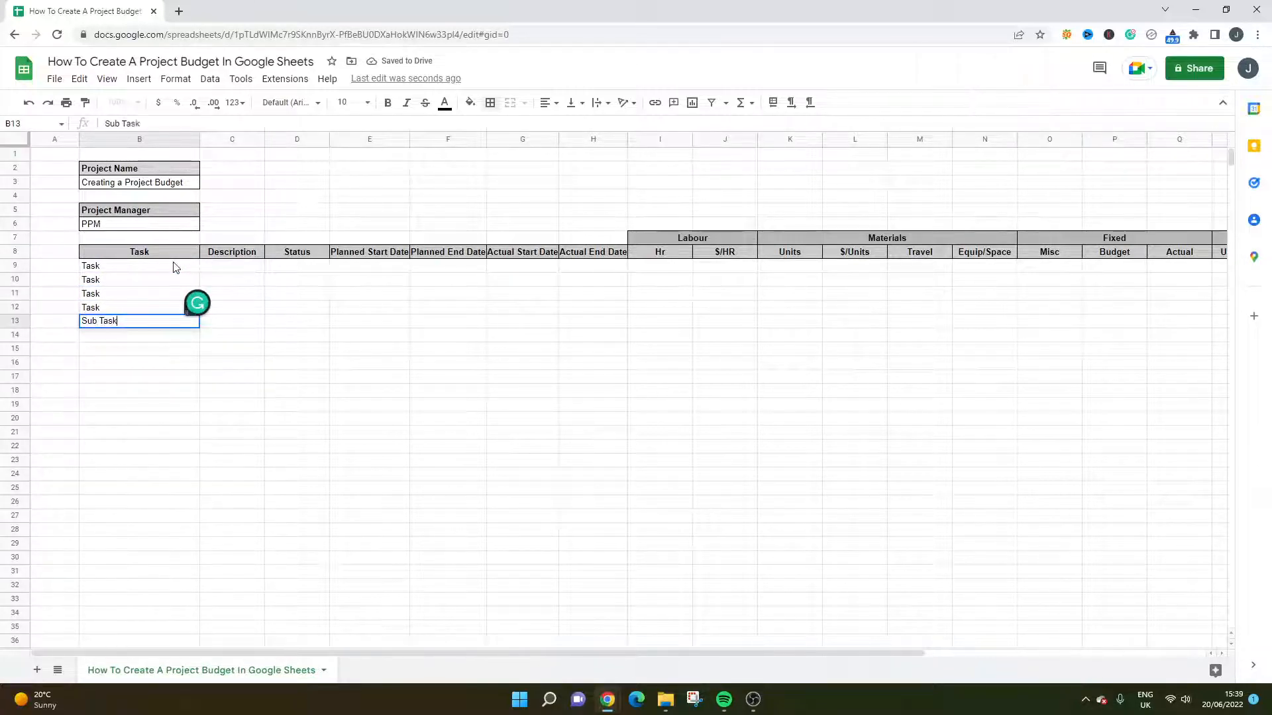
key("Return")
type("Sub T")
key("Return")
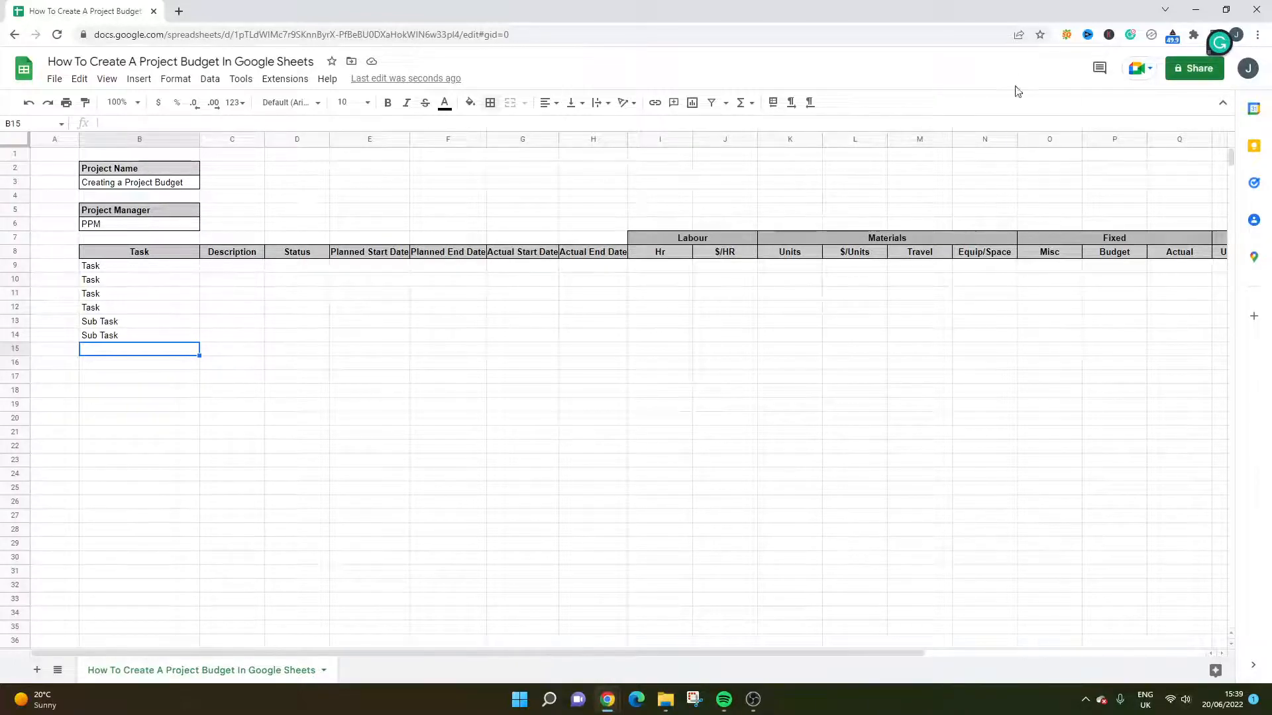
Indent the Sub Task cells B13:B14 by applying a custom number format of leading spaces followed by "@"
left_click(155, 325)
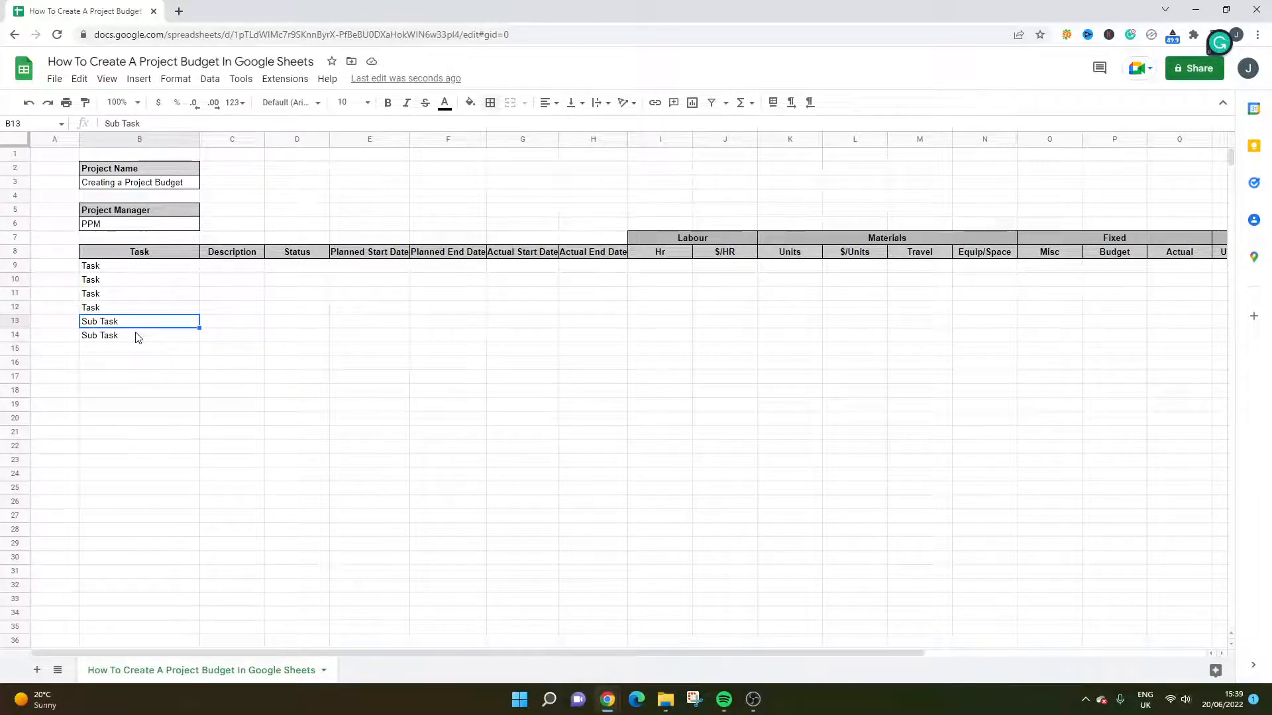
left_click(150, 339)
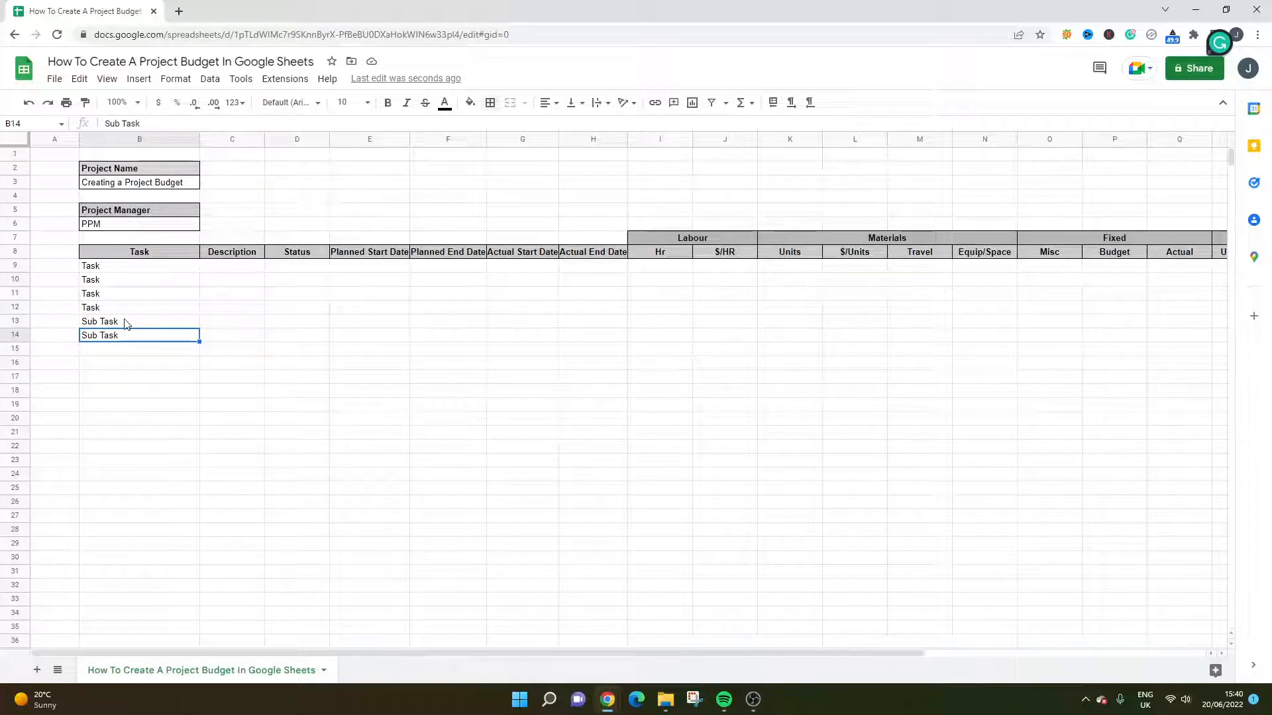
left_click(127, 323, "shift")
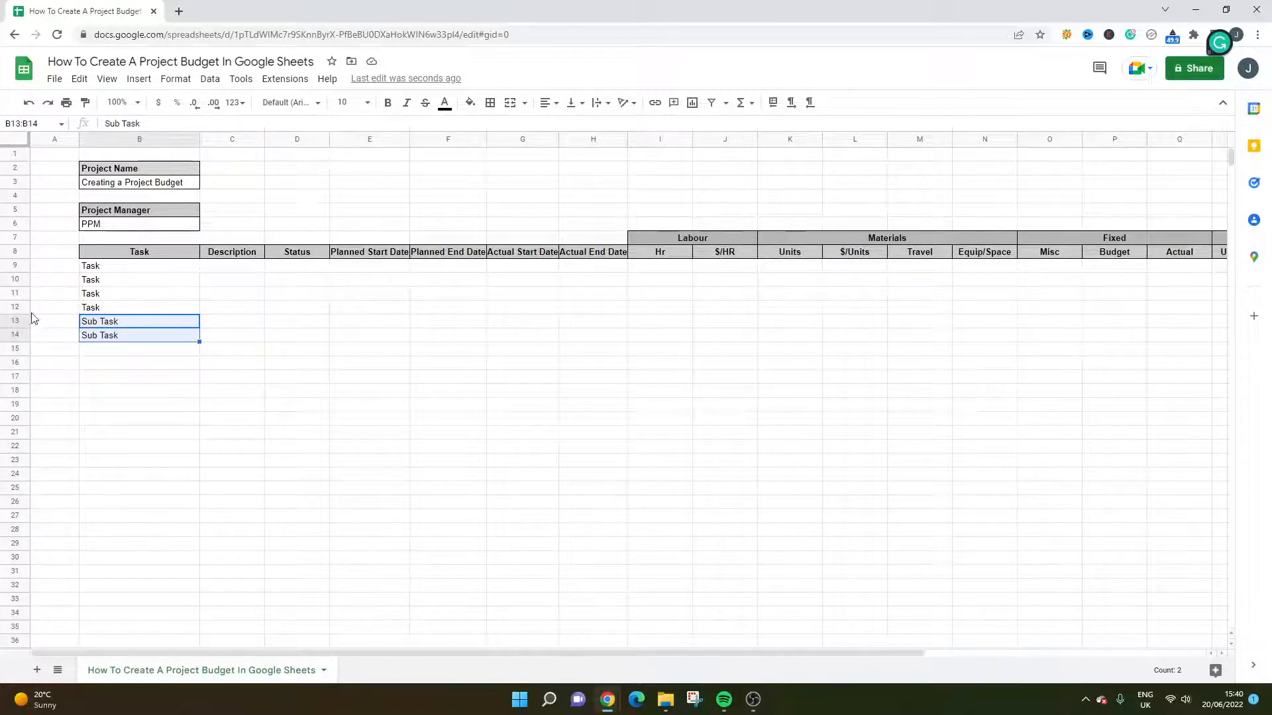
left_click(170, 80)
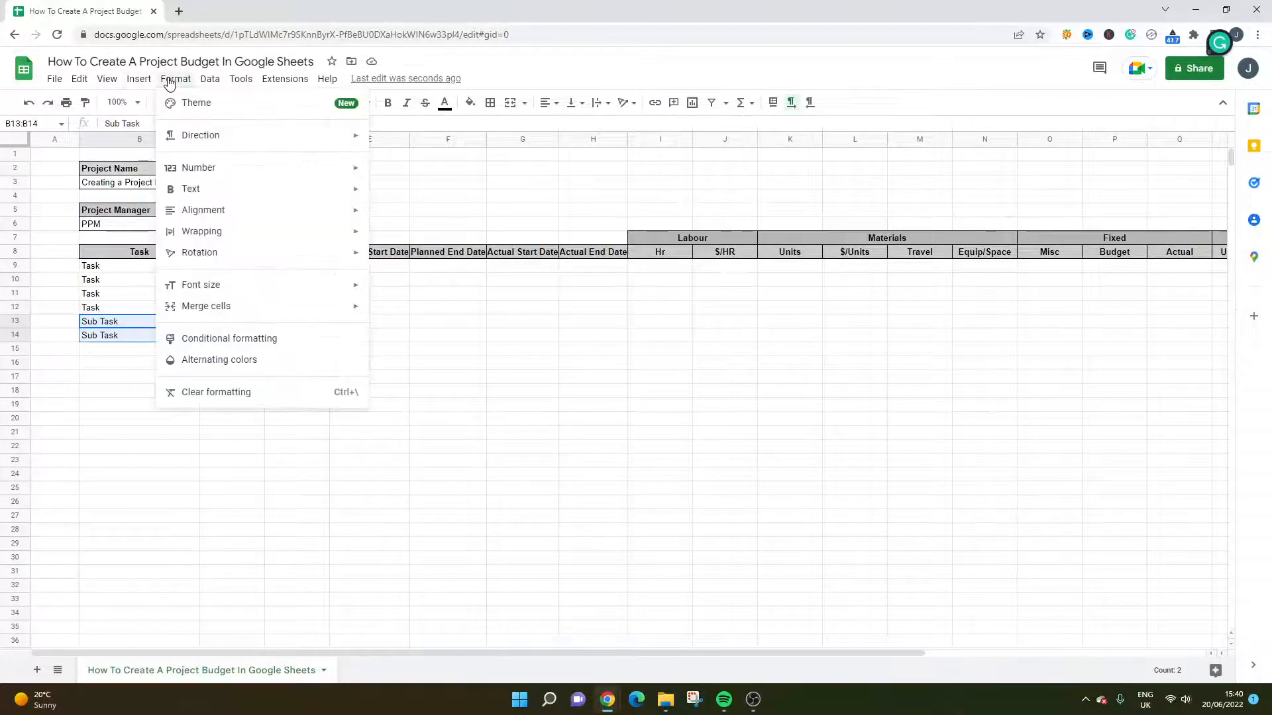
mouse_move(279, 173)
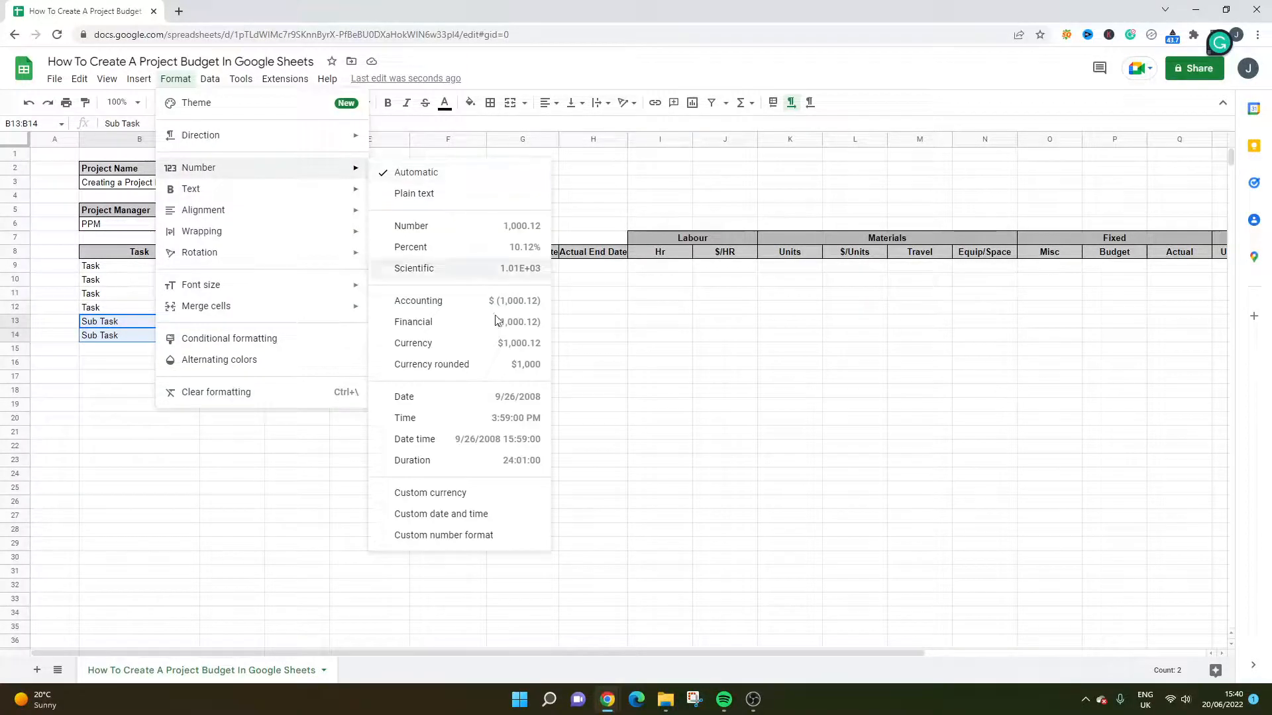
left_click(481, 540)
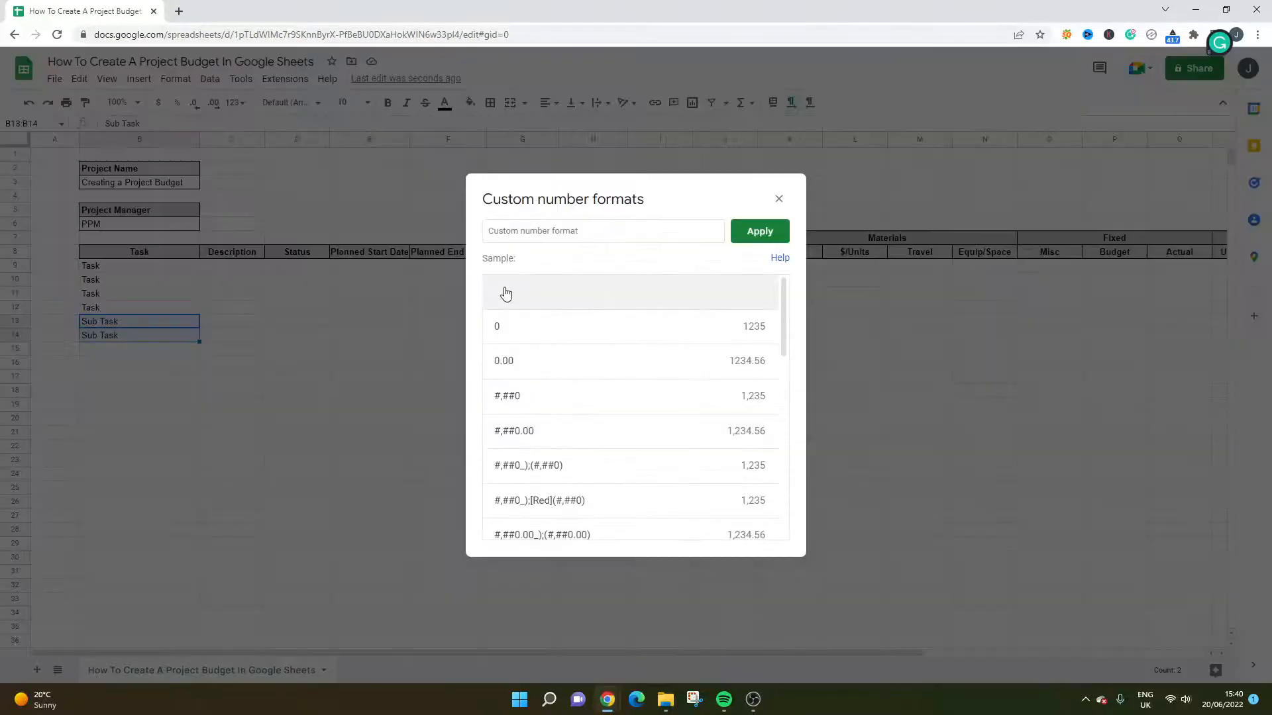
left_click(507, 233)
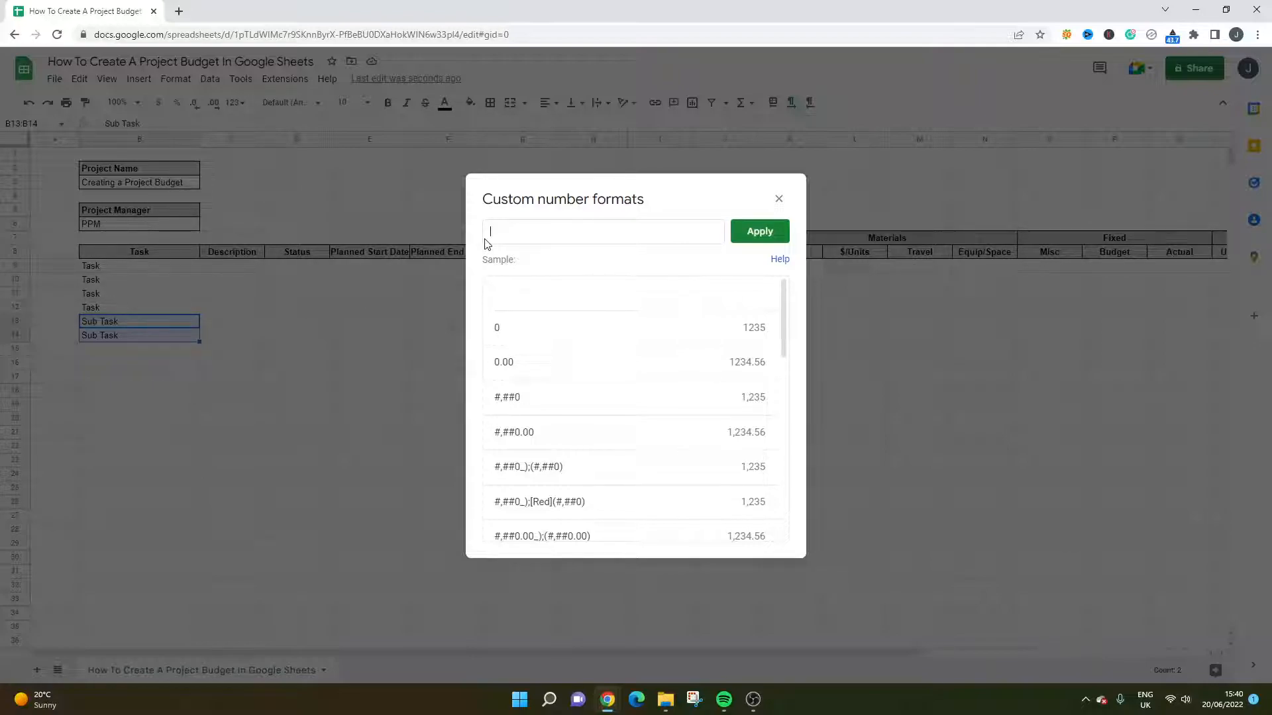
type("@")
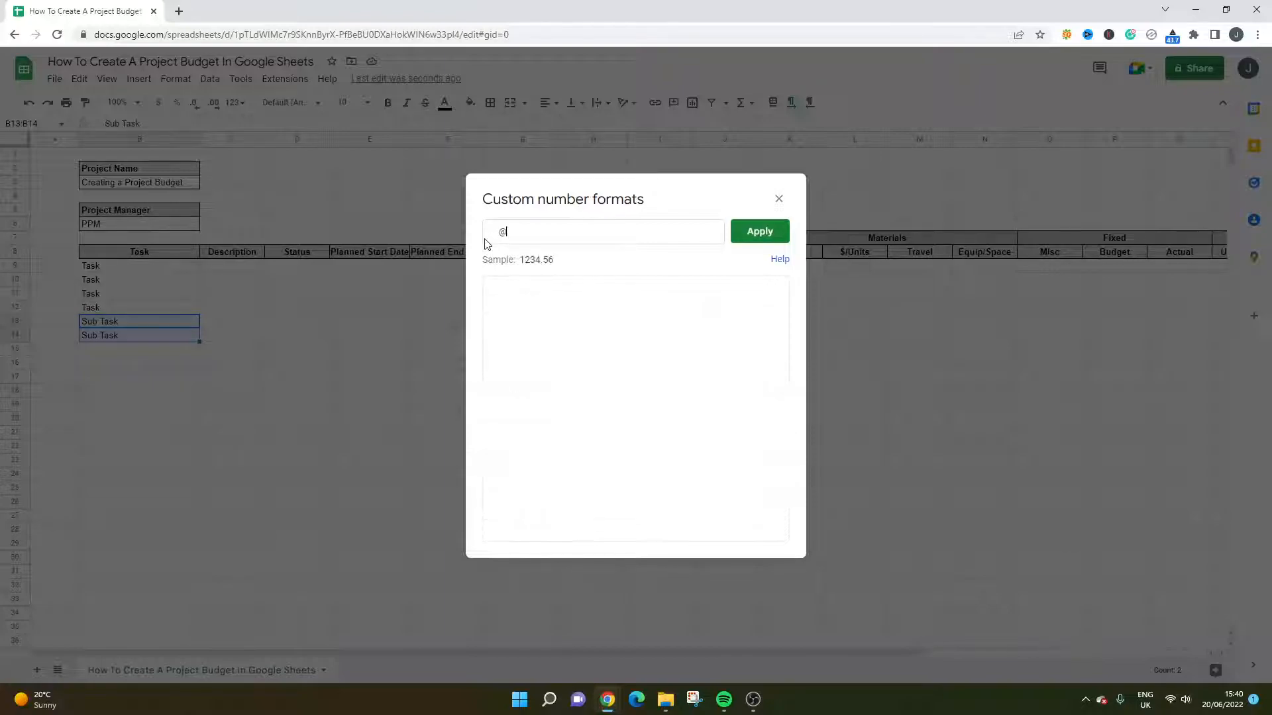
left_click(759, 231)
left_click(768, 222)
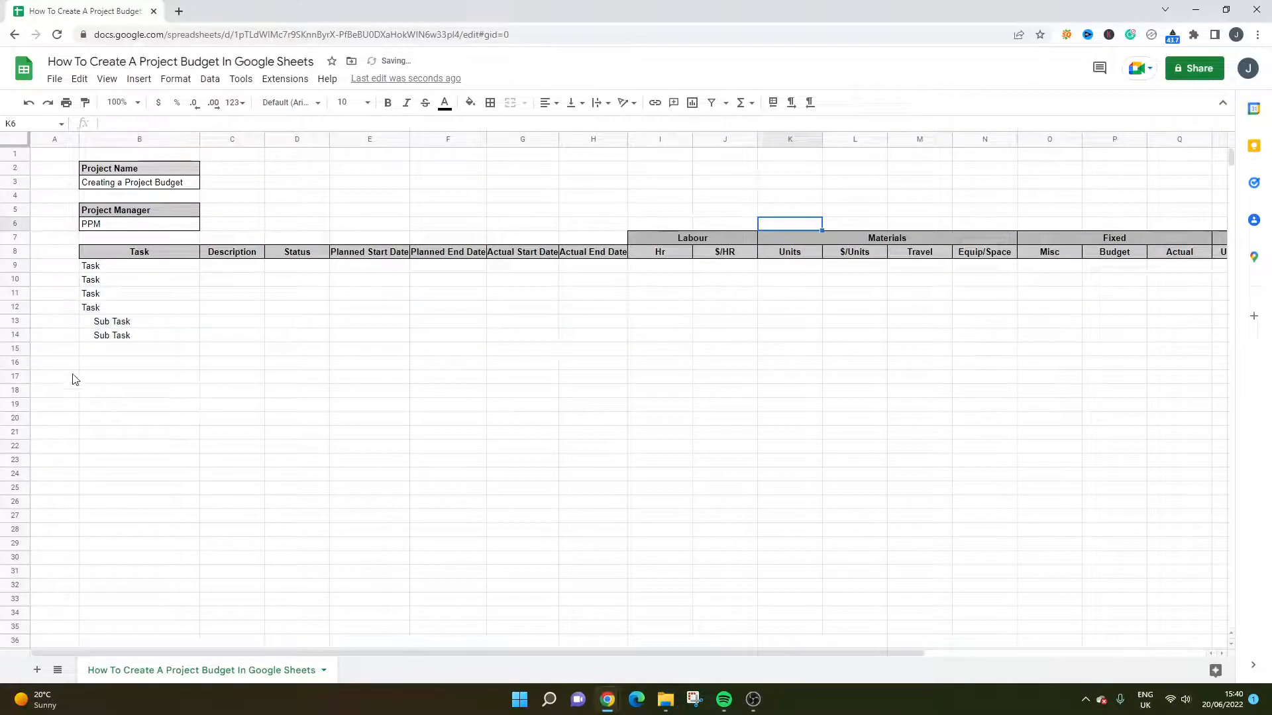
Copy the two Task entries in B11:B12 into cells B15:B16 below the sub tasks
left_click_drag(100, 321, 104, 335)
left_click(106, 349)
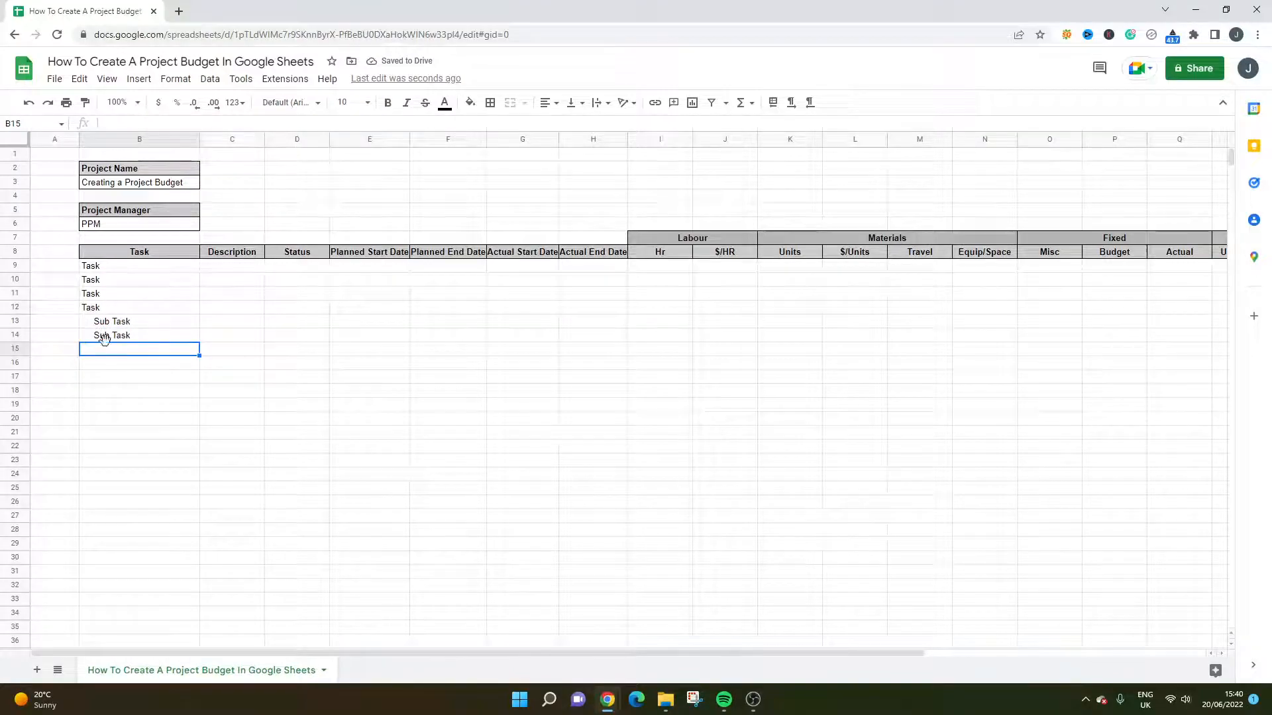
left_click_drag(103, 311, 105, 295)
key("ctrl+c")
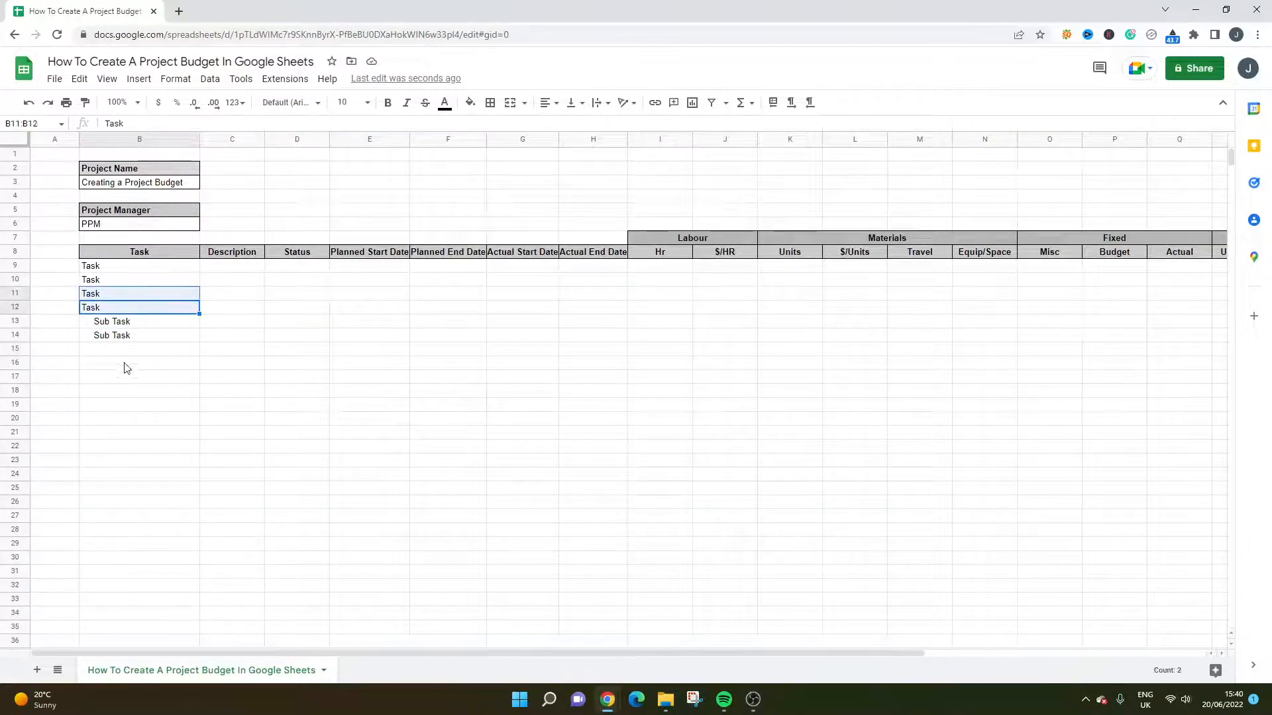
left_click(113, 351)
key("ctrl+v")
left_click(128, 406)
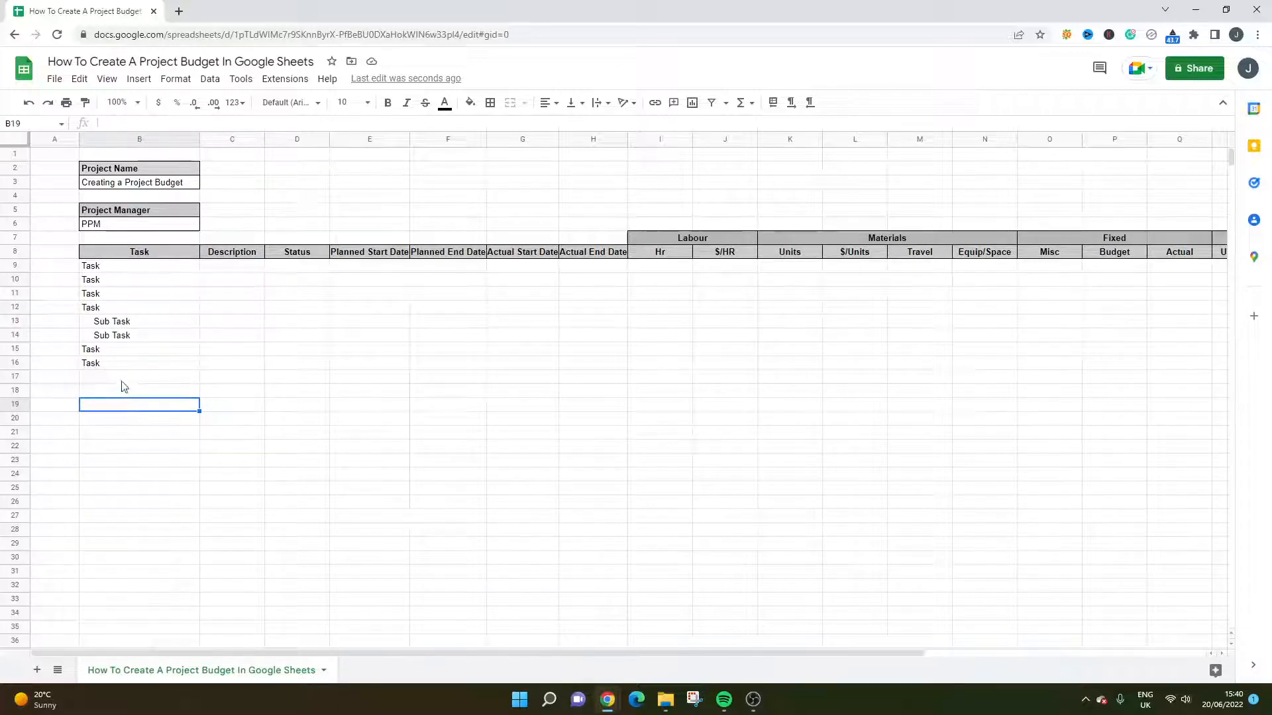
key("ctrl+Up")
key("ctrl+Up")
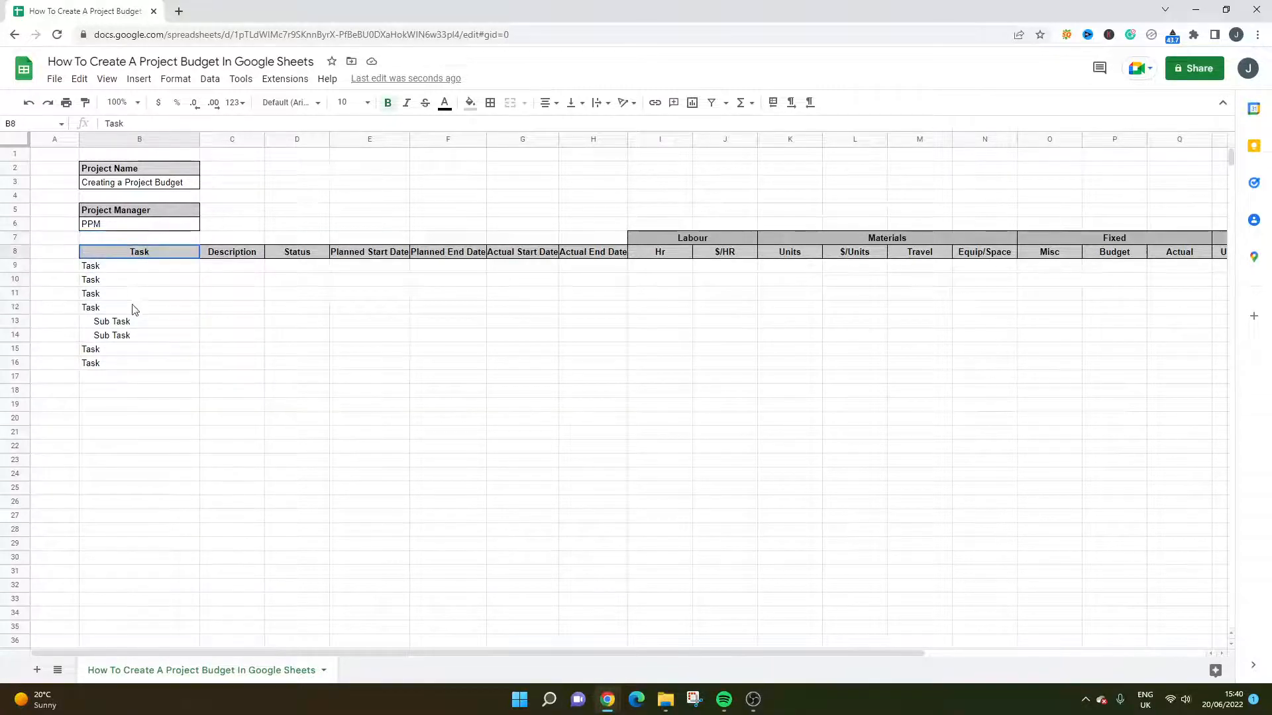
left_click_drag(134, 310, 948, 349)
left_click_drag(884, 652, 712, 653)
left_click(320, 390)
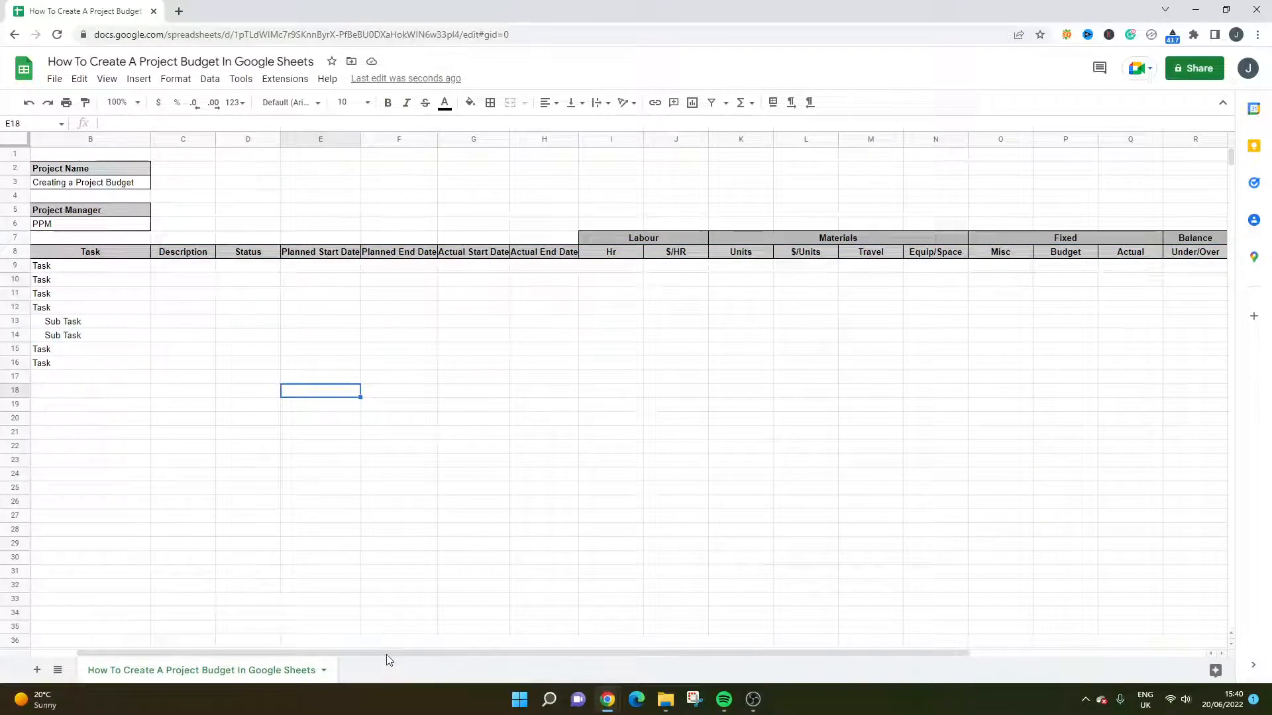
left_click_drag(213, 654, 166, 652)
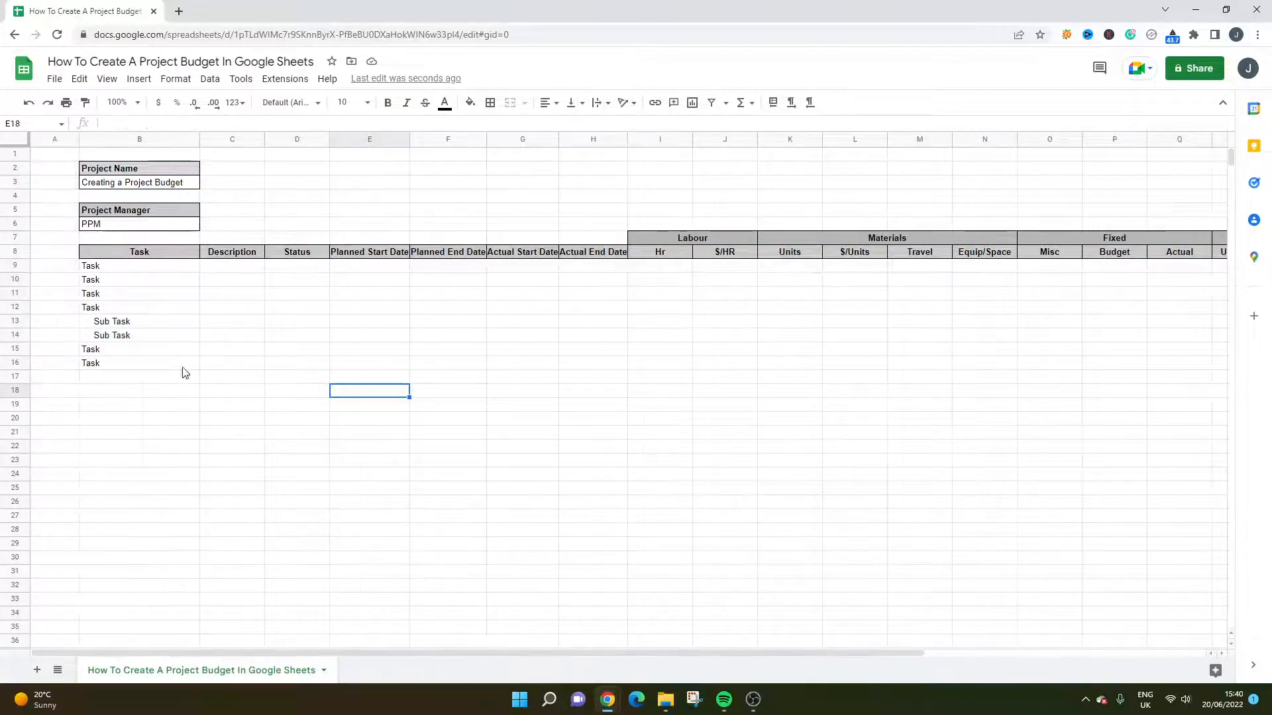
left_click(160, 321)
Apply all borders to the whole budget table range B8:R17
left_click_drag(136, 254, 1067, 372)
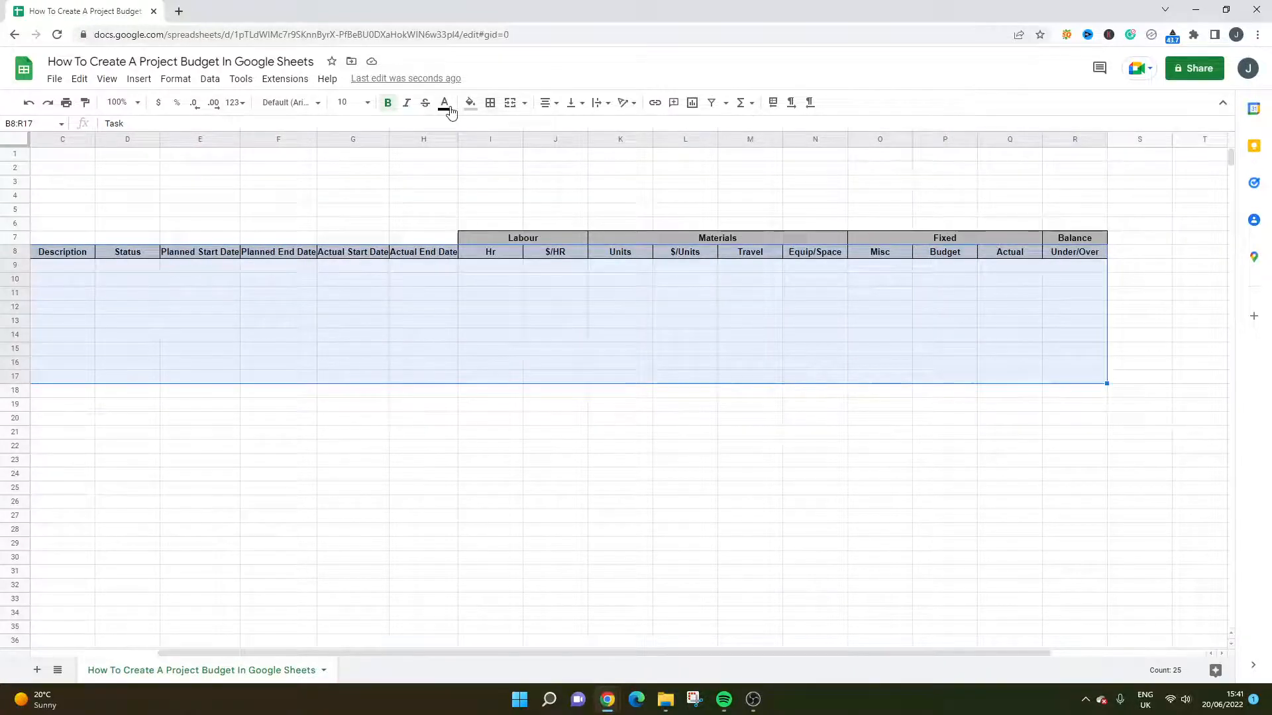
left_click(491, 106)
left_click(495, 129)
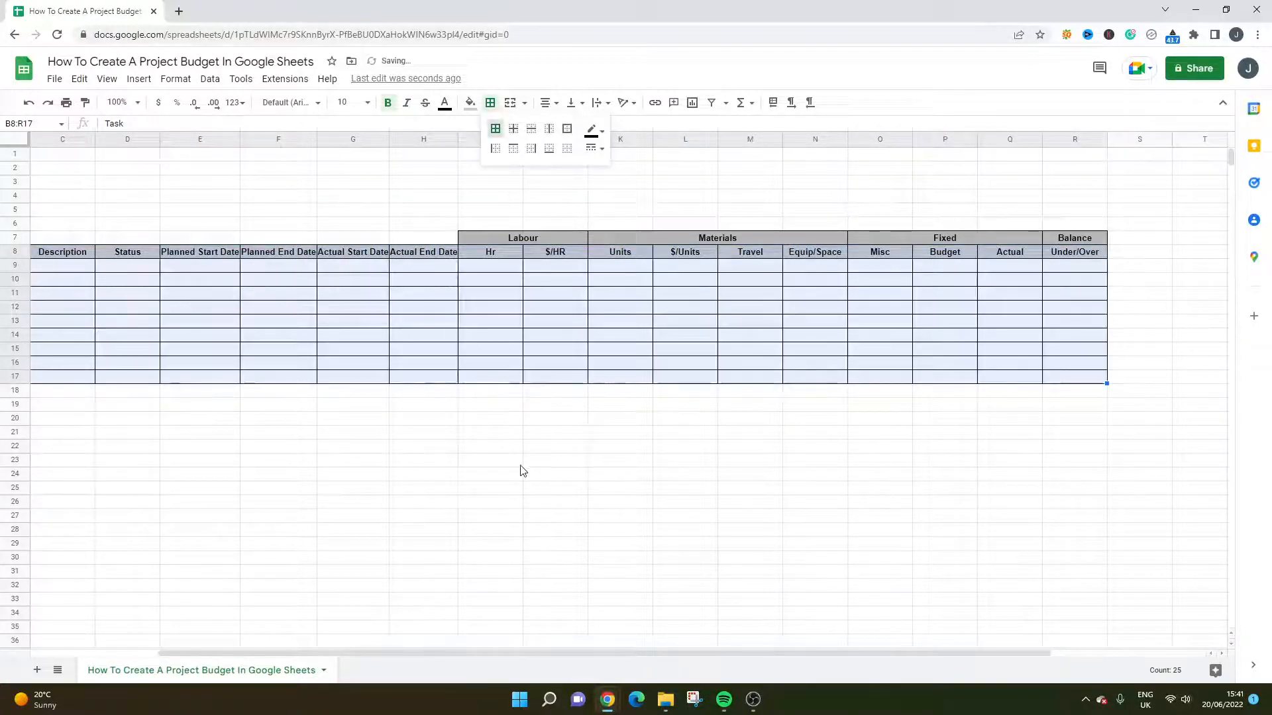
left_click(514, 460)
left_click_drag(684, 653, 532, 652)
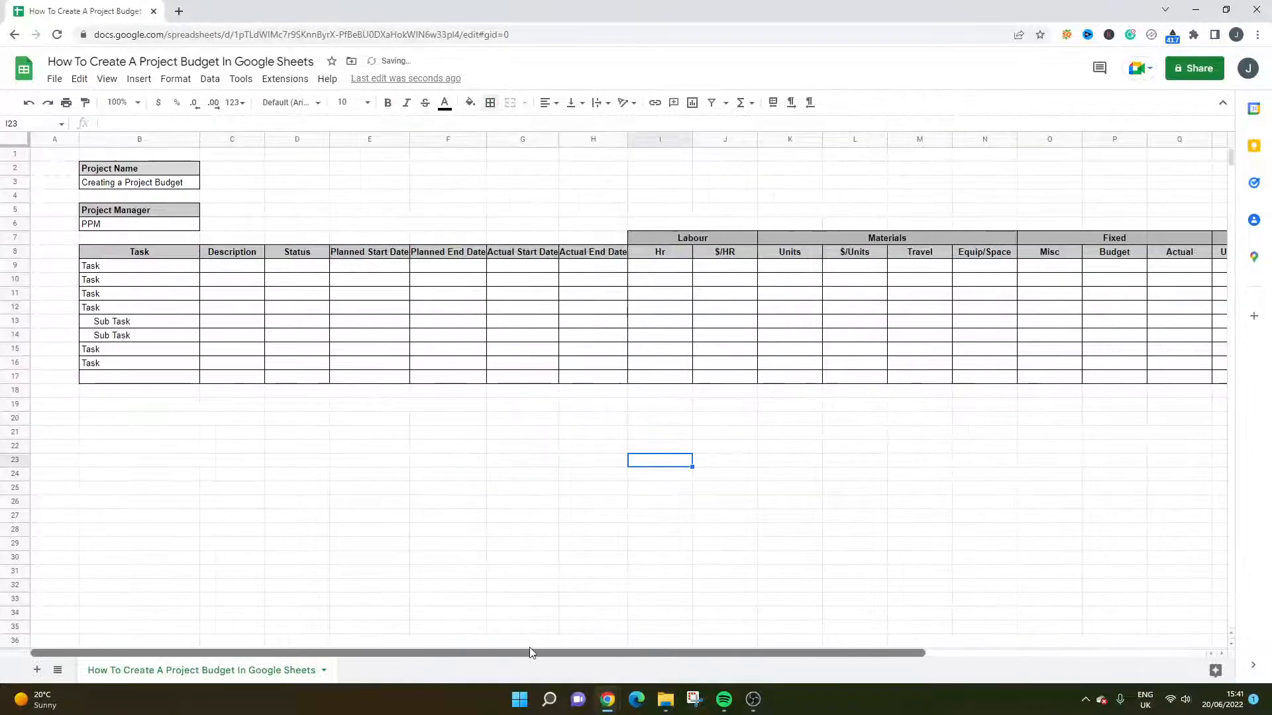
Delete the empty row 17 below the last task and widen the Description and Status columns
right_click(15, 376)
left_click(81, 216)
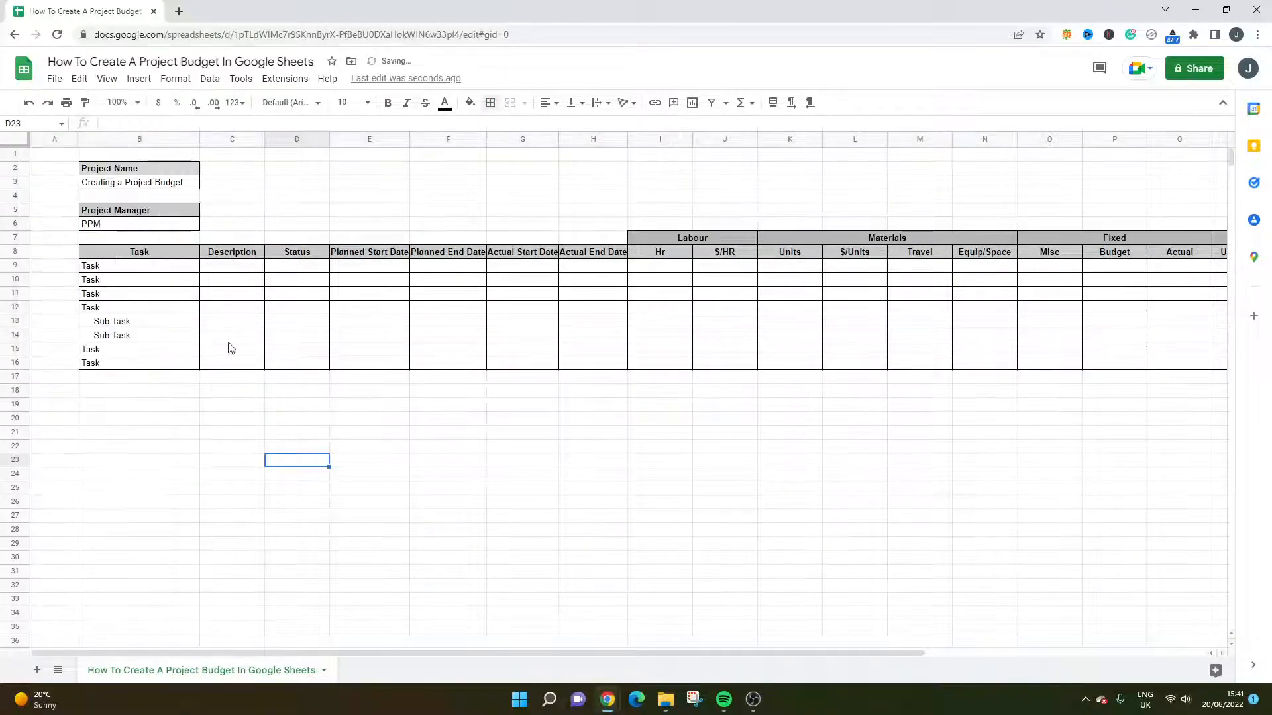
left_click(233, 265)
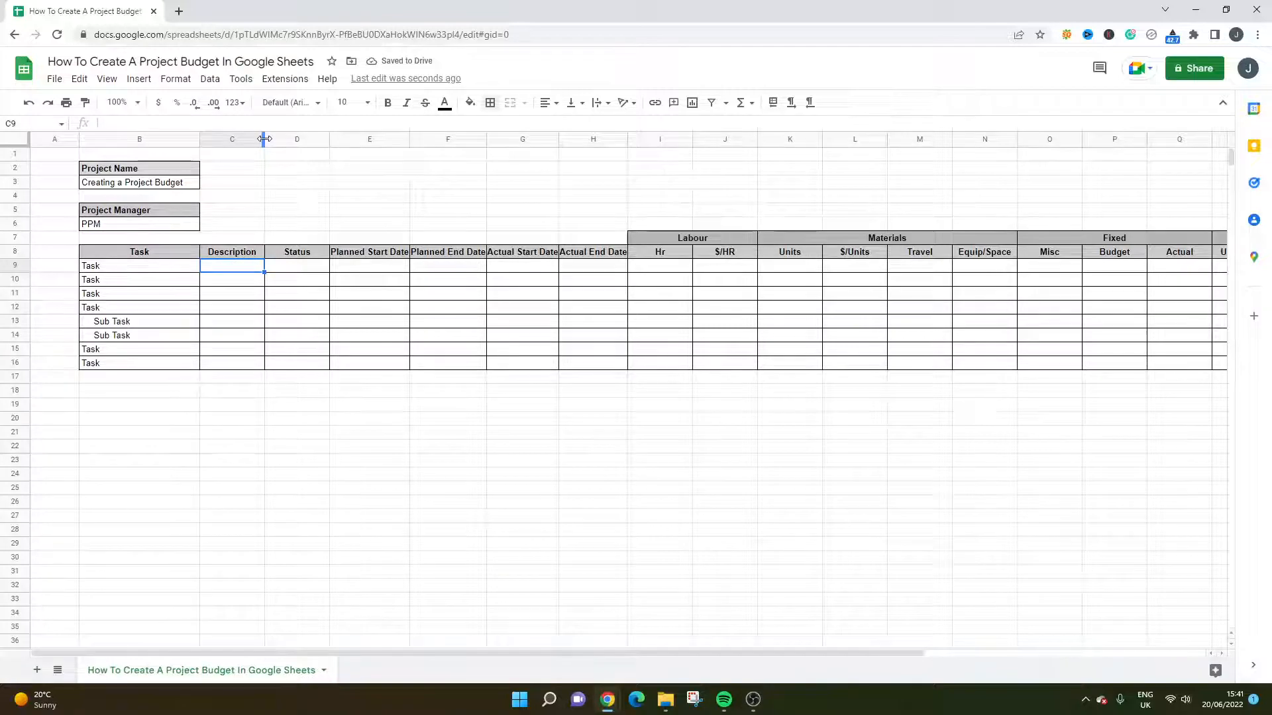
left_click_drag(264, 139, 357, 139)
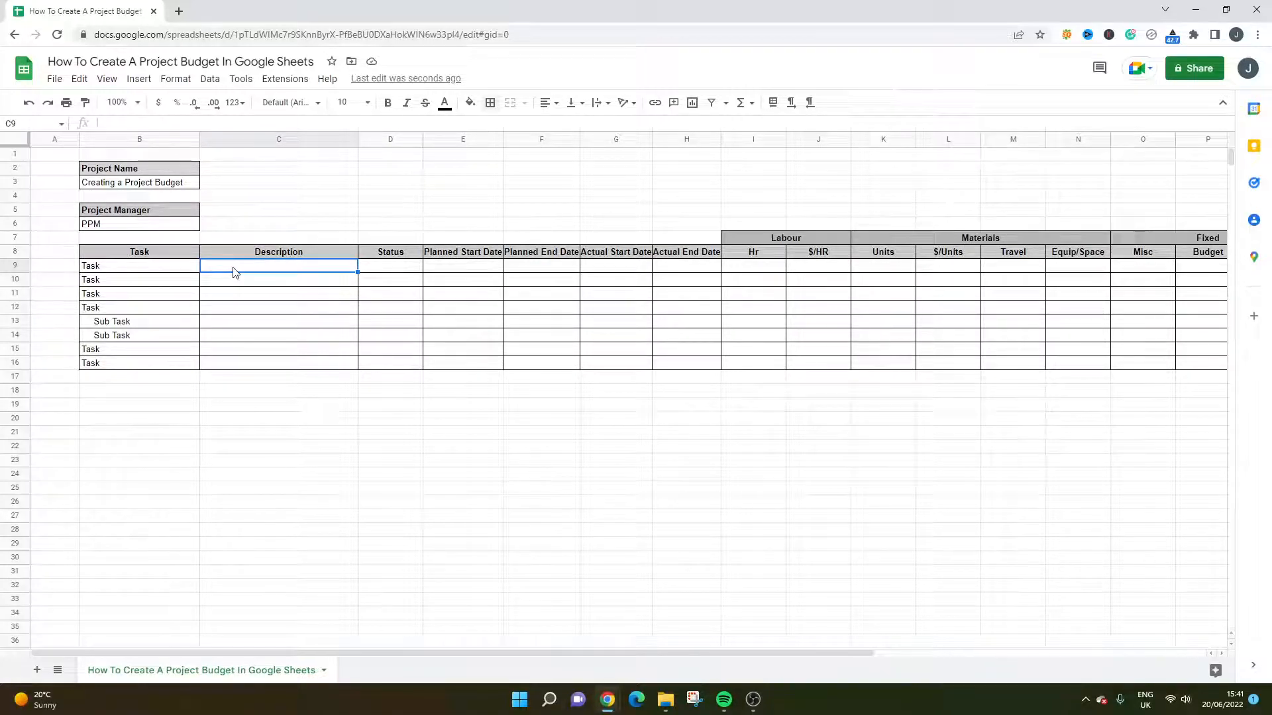
left_click_drag(422, 141, 441, 142)
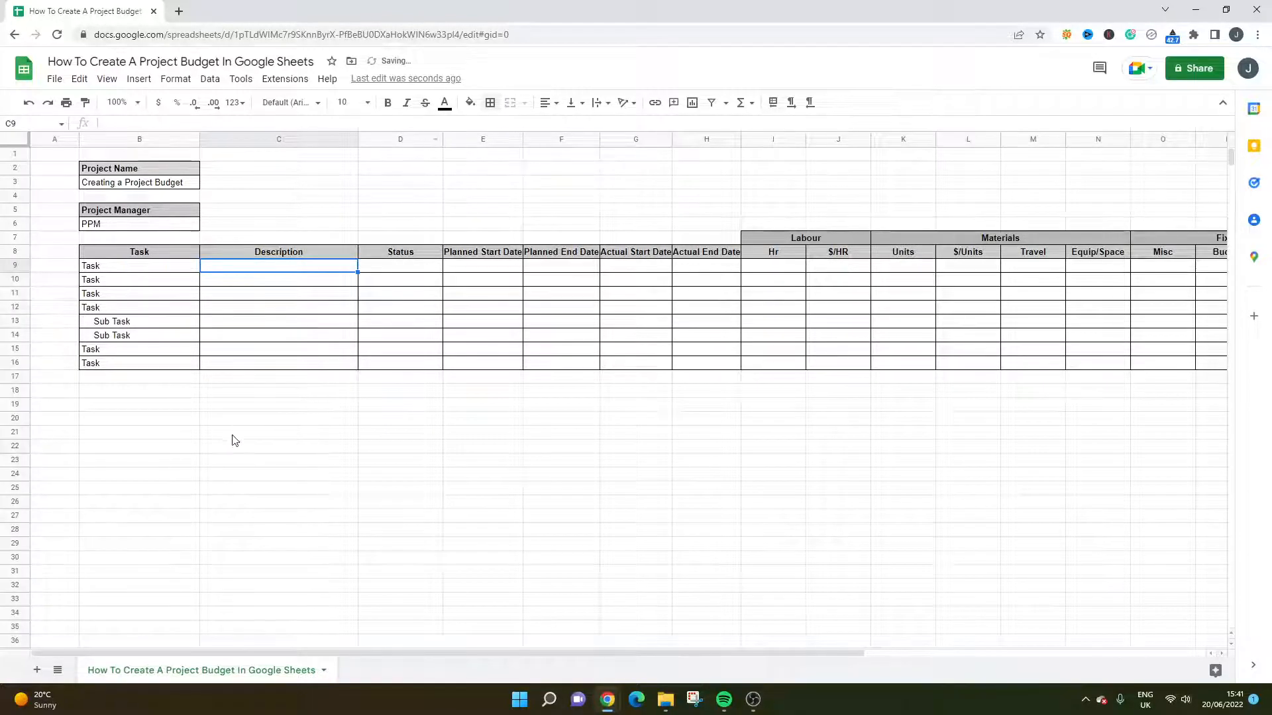
Enter the heading "Status Key" in cell B19 below the budget table
left_click(193, 406)
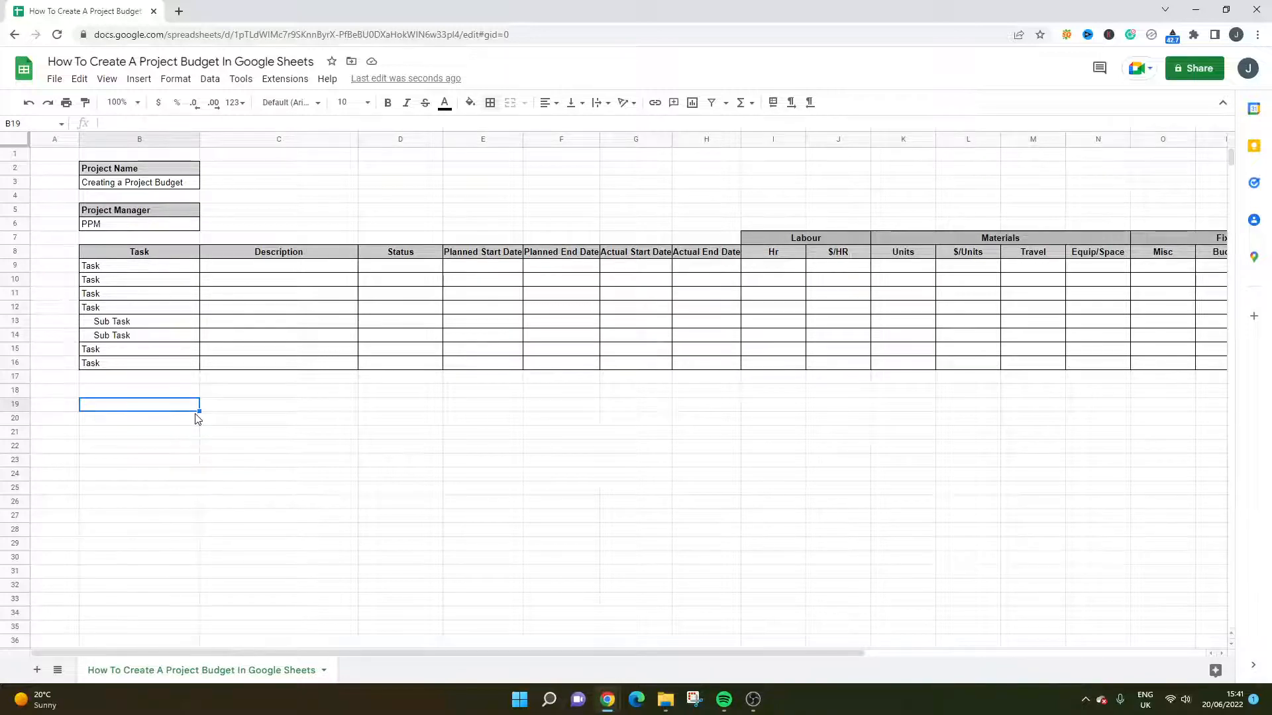
type("Statu")
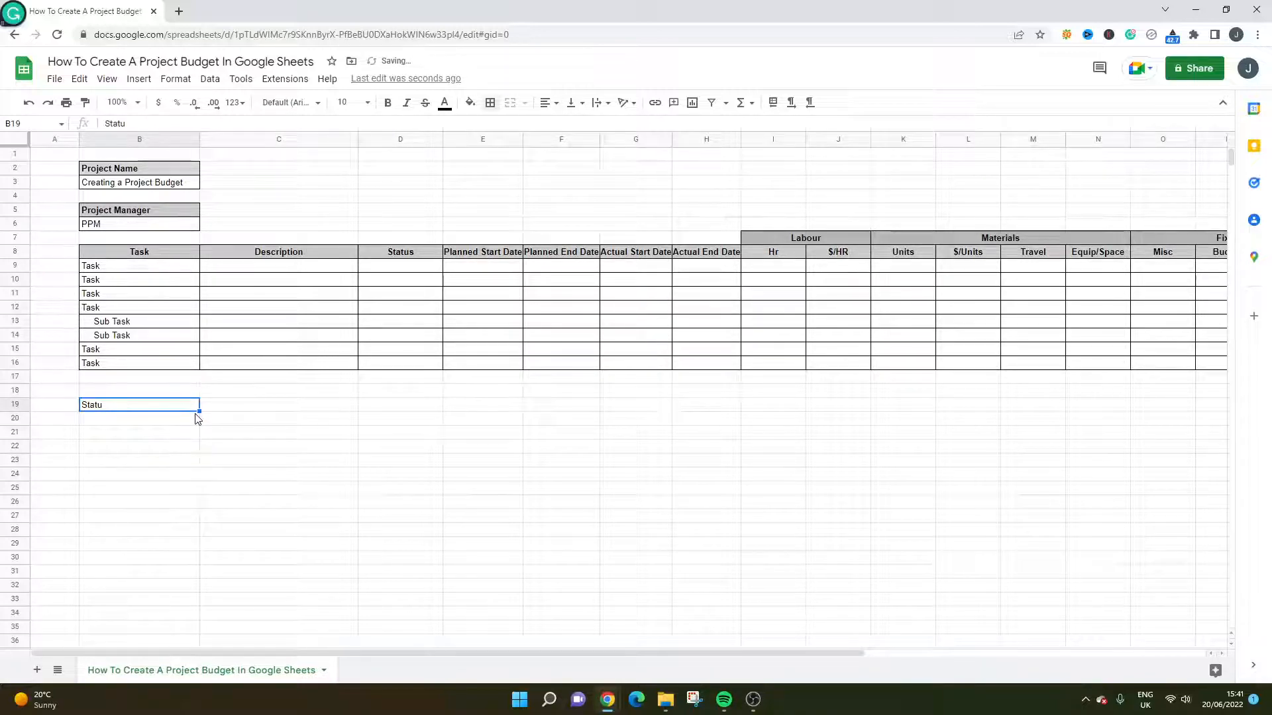
type("s Key")
key("Return")
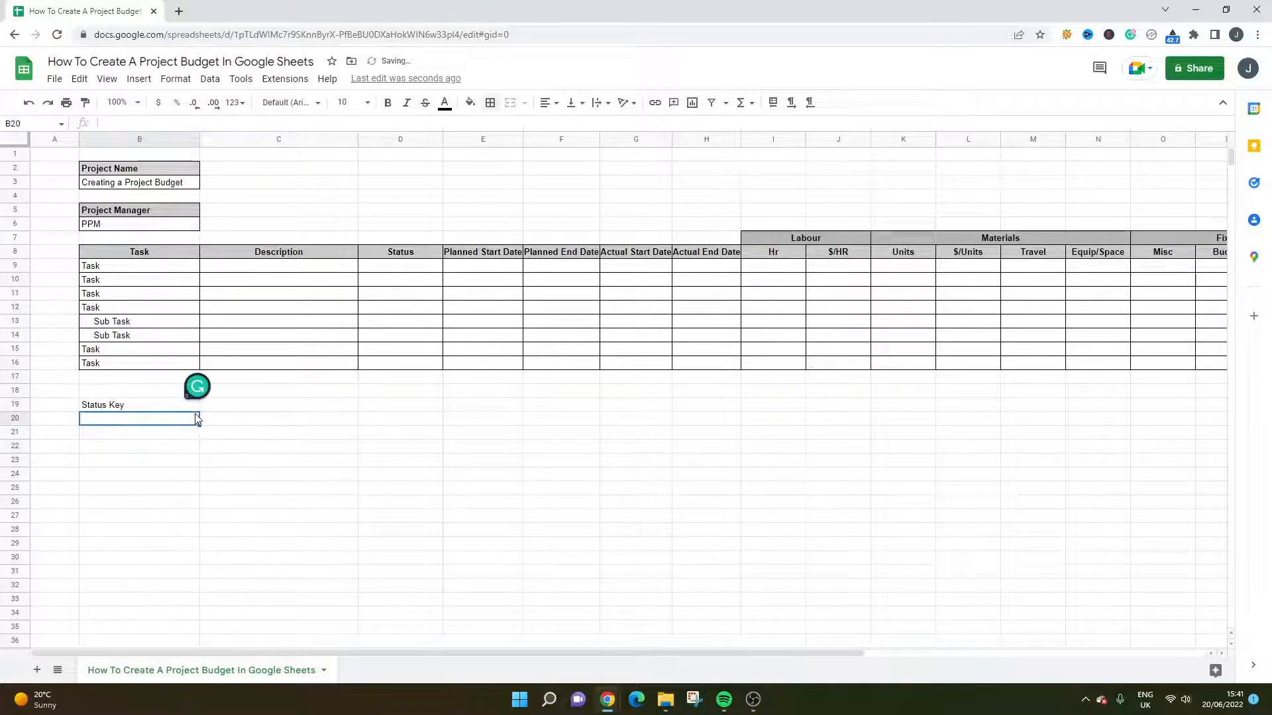
List the statuses "Not Started", "In Progress", "On Hold" and "Complete" in cells B20:B23
type("Not ")
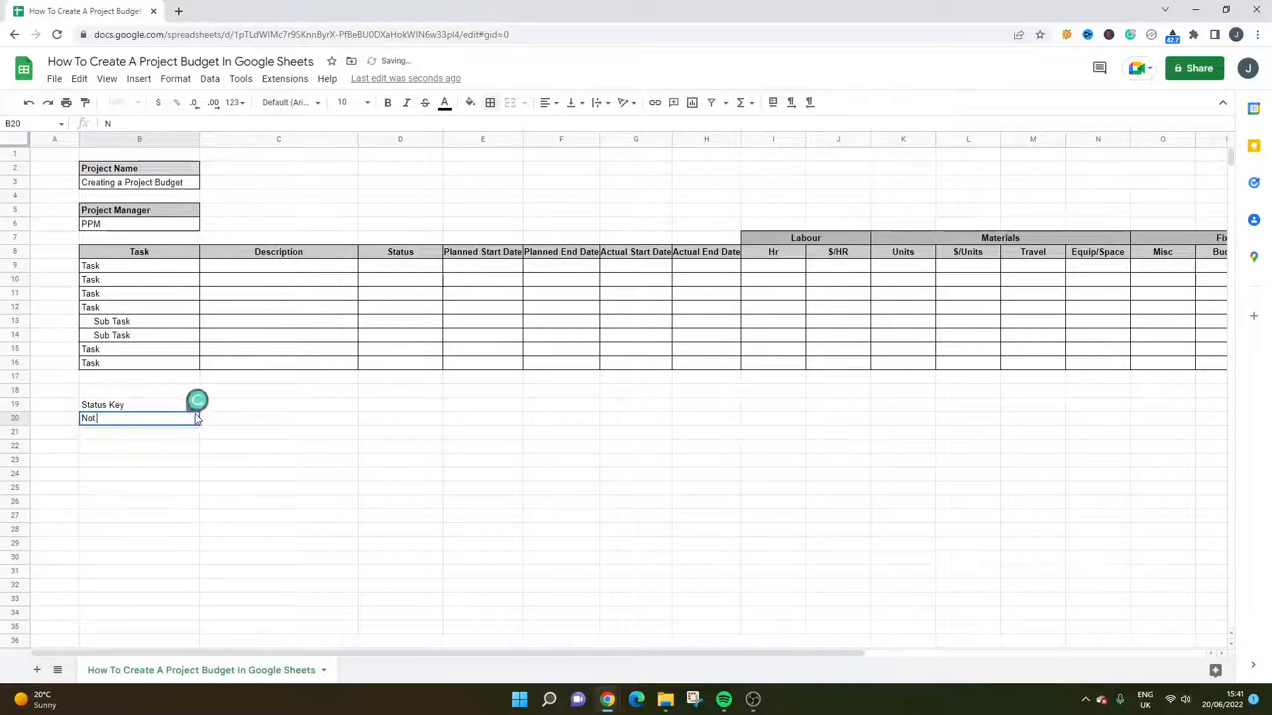
type("Startt")
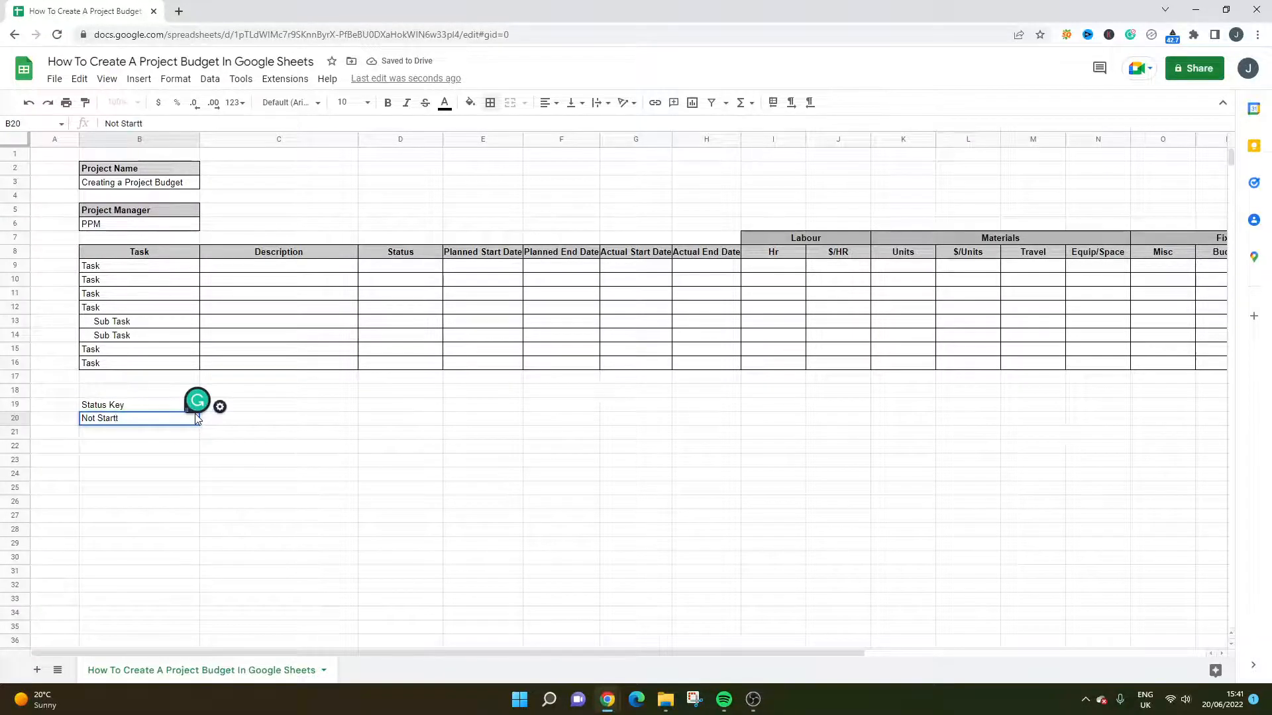
type("d")
key("Return")
type("In ")
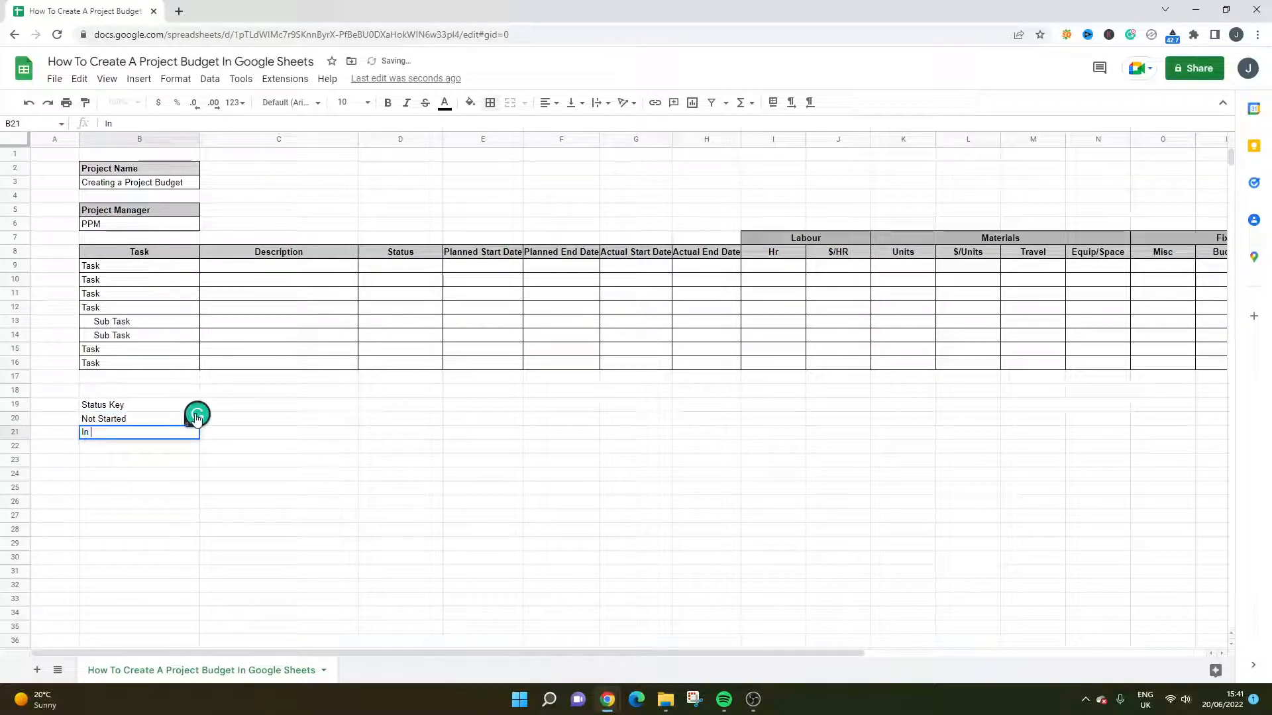
type("Progress")
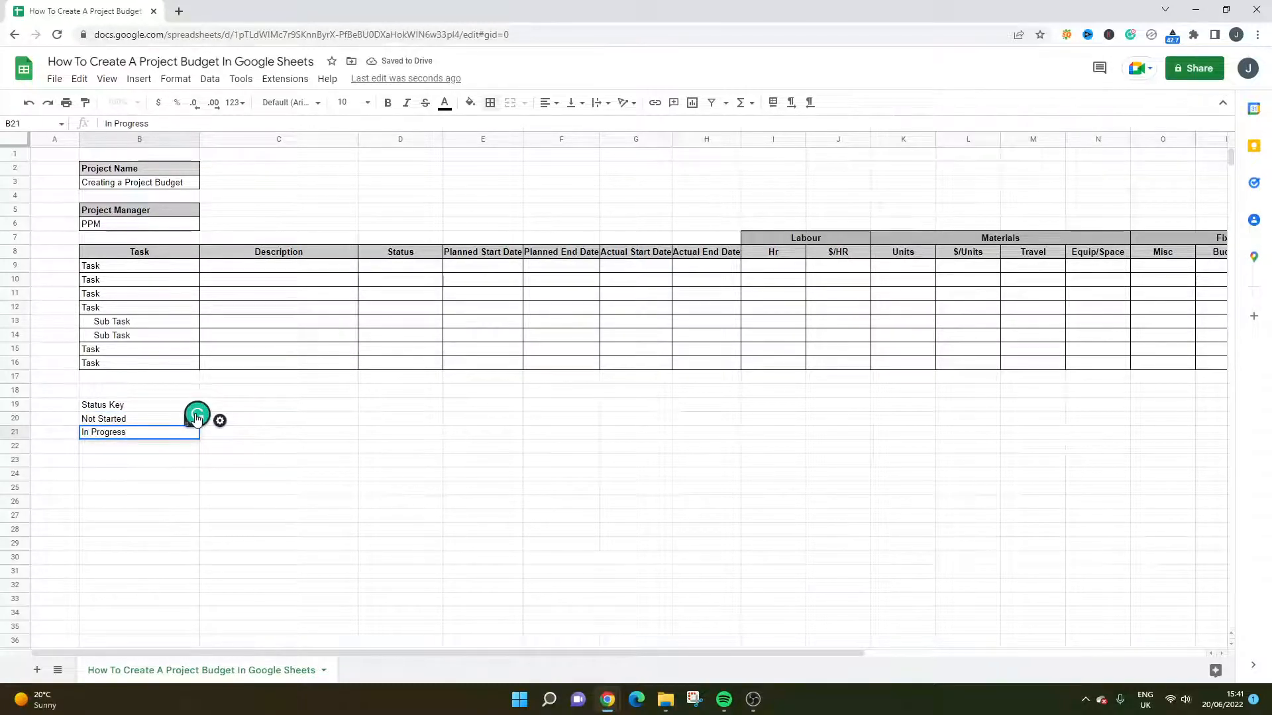
key("Return")
type("On Hold")
key("Return")
type("Comp")
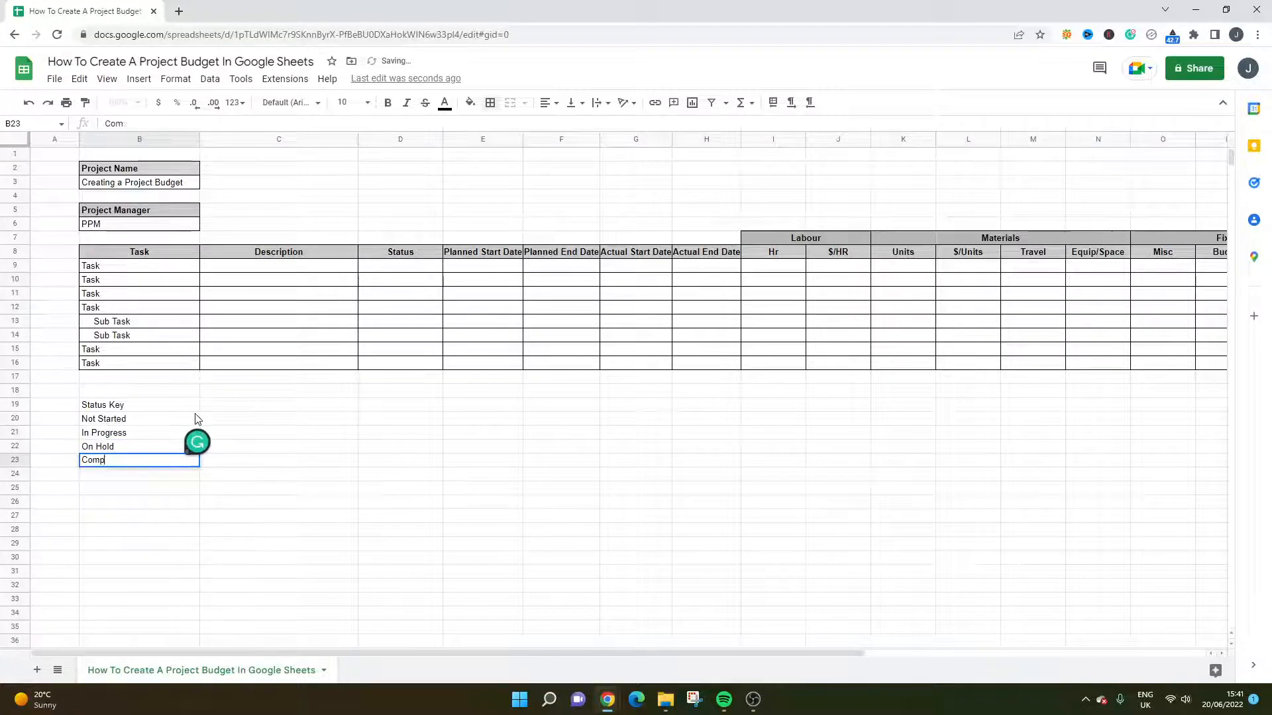
type("lete")
key("Return")
Fill the Status Key heading cell B19 with light grey
left_click(162, 394)
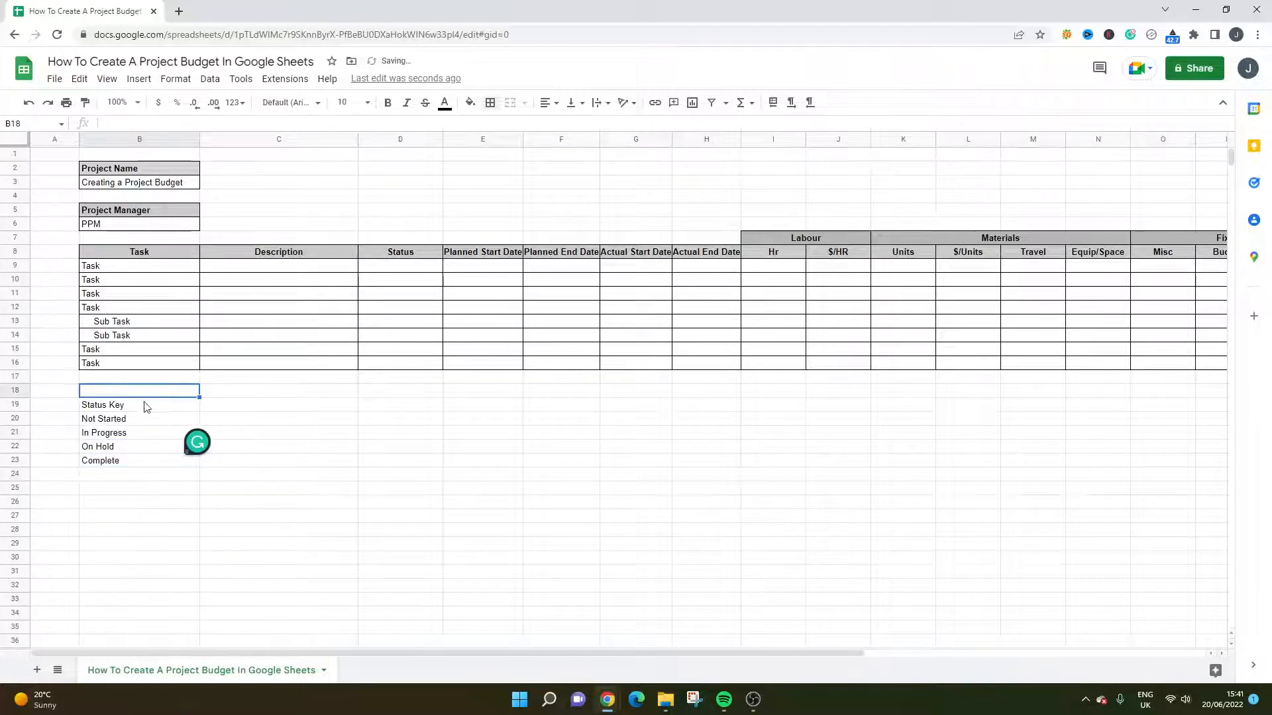
left_click(147, 407)
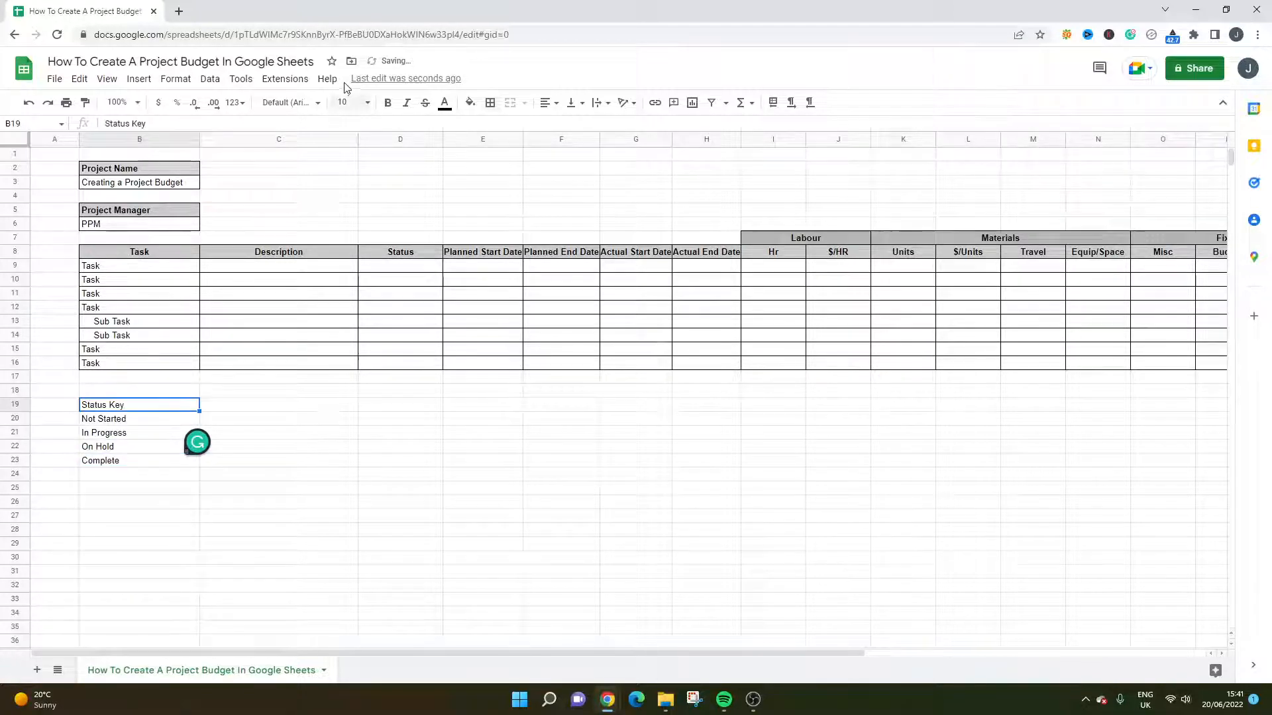
left_click(472, 104)
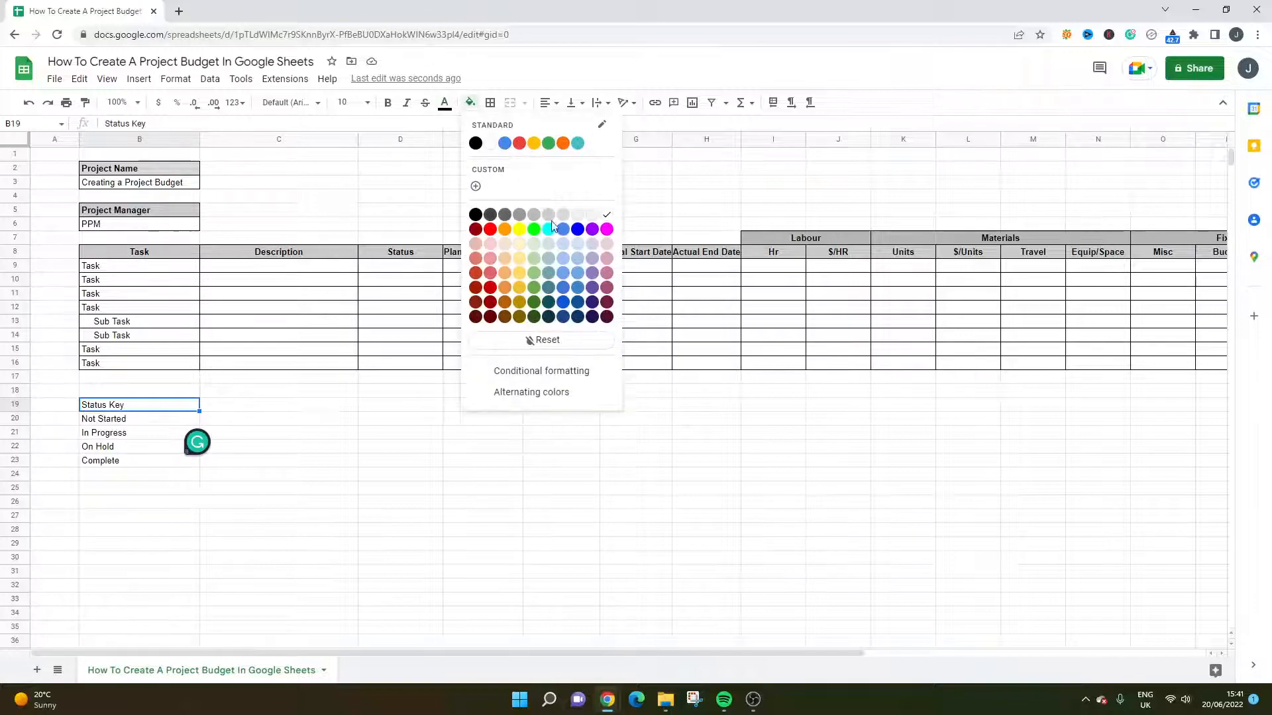
left_click(563, 215)
Apply all borders to the status key range B19:B23
left_click(491, 104)
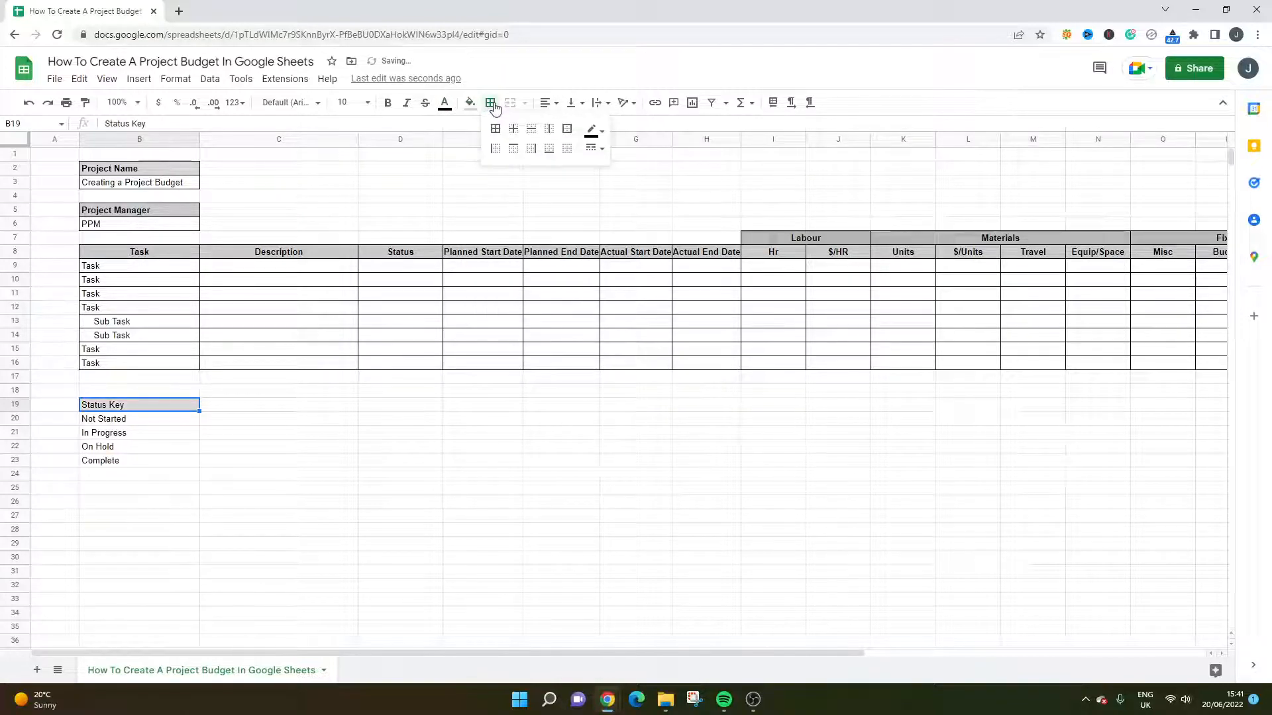
left_click_drag(159, 463, 154, 405)
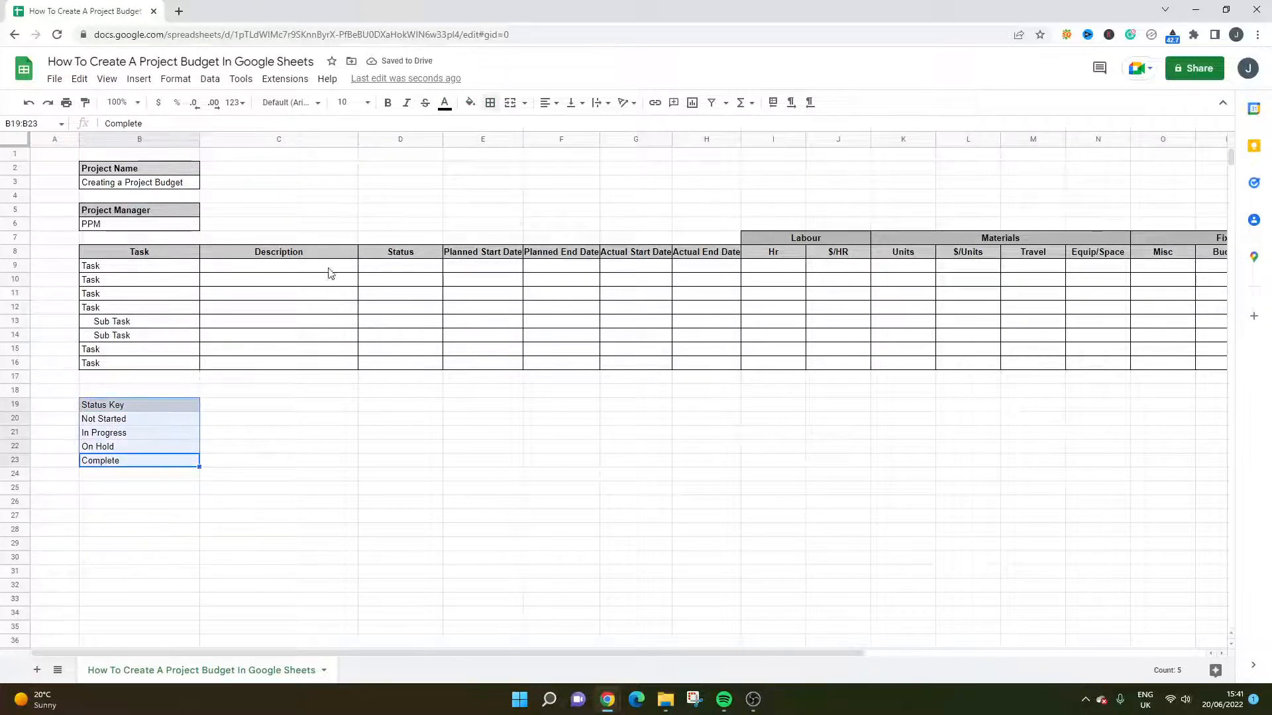
left_click(490, 104)
left_click(496, 129)
left_click(256, 490)
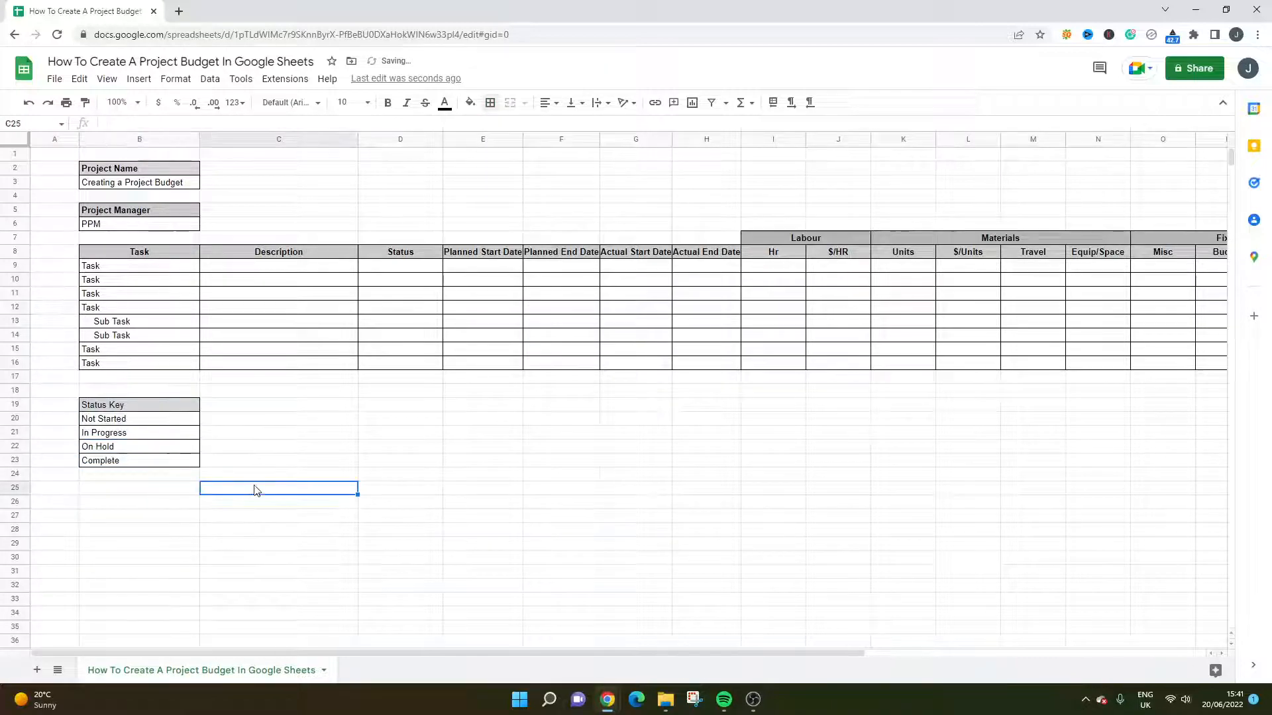
Add data validation with an in-cell dropdown to the Status cells D9:D16, using the list from range B20:B23
left_click(417, 264)
left_click_drag(402, 364, 406, 276)
right_click(405, 276)
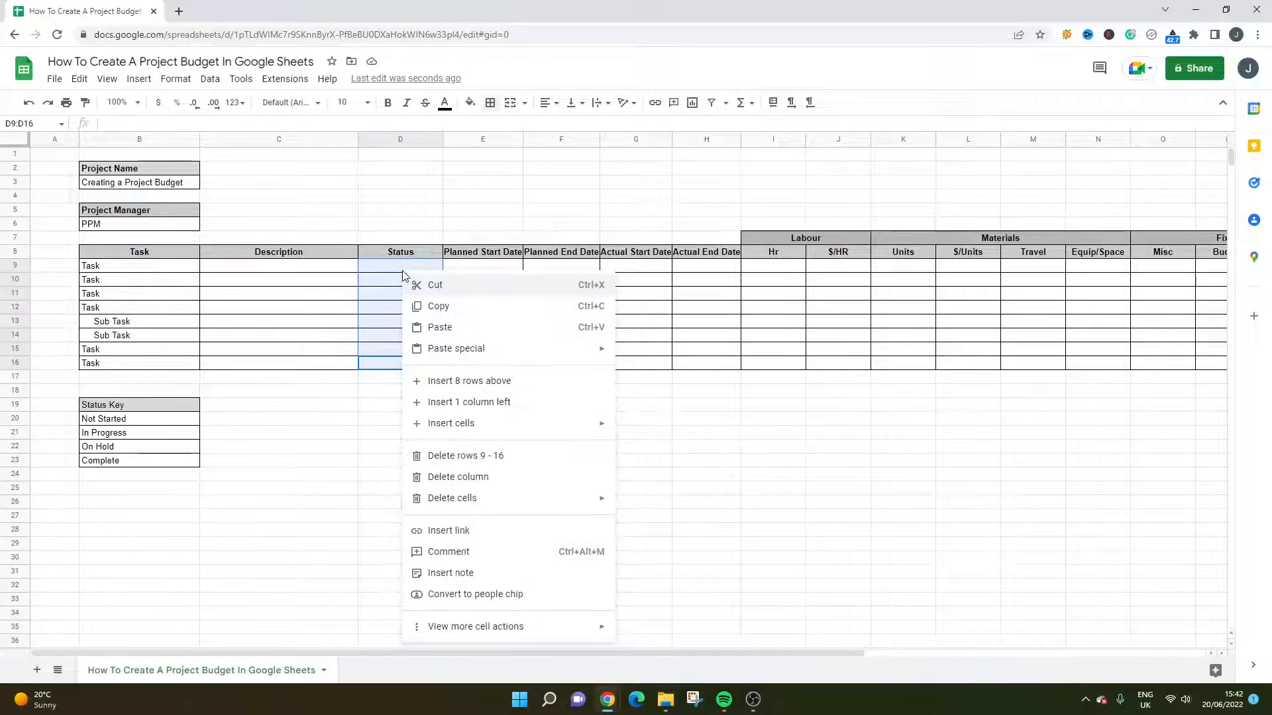
left_click(212, 81)
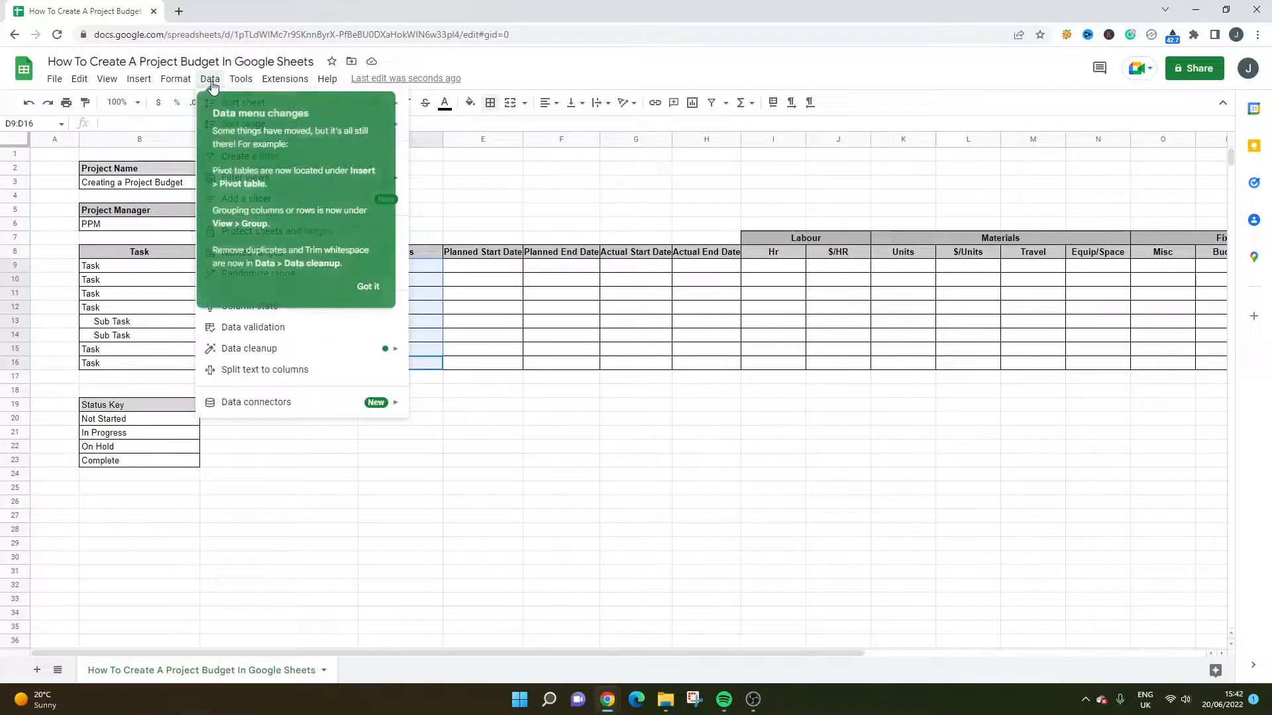
left_click(367, 206)
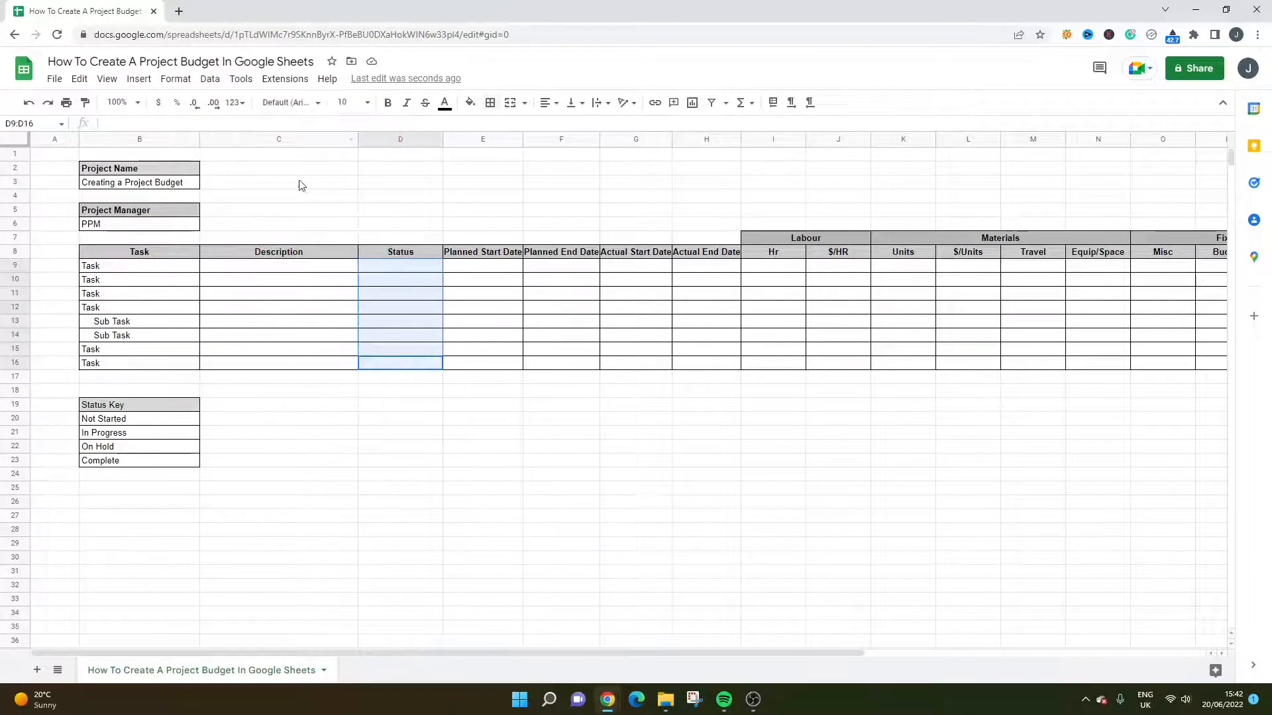
left_click(208, 81)
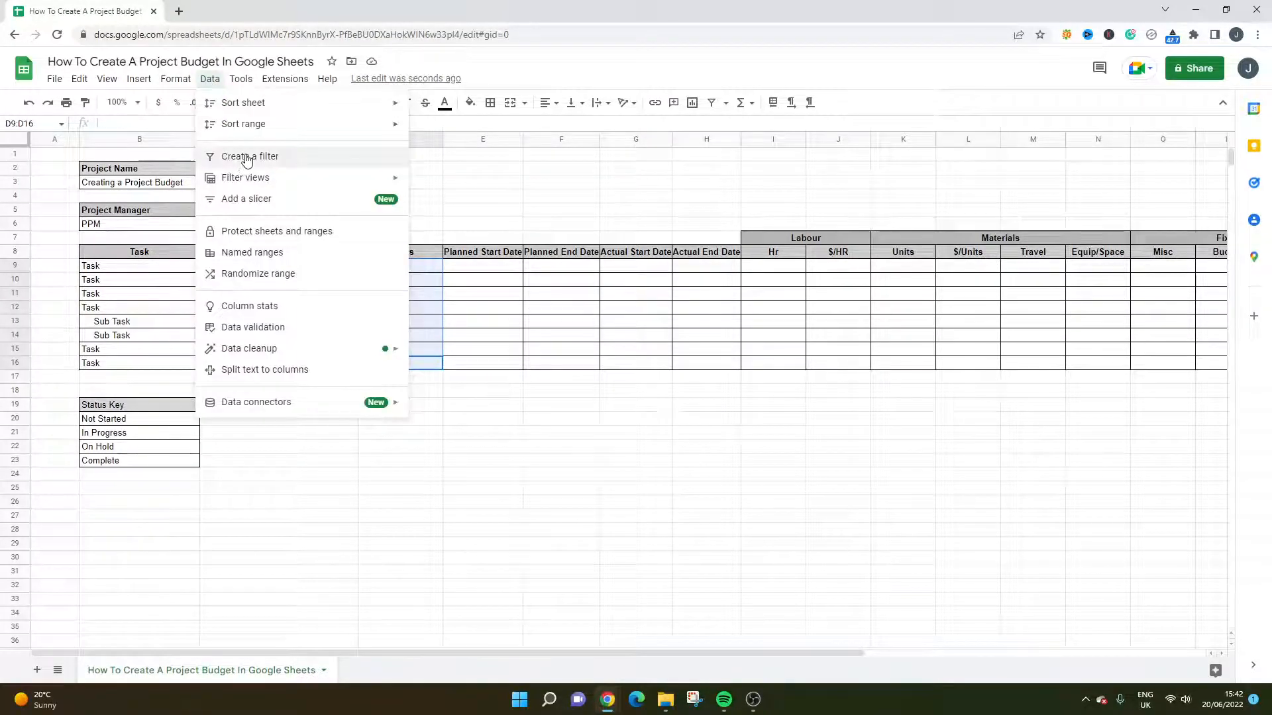
left_click(281, 328)
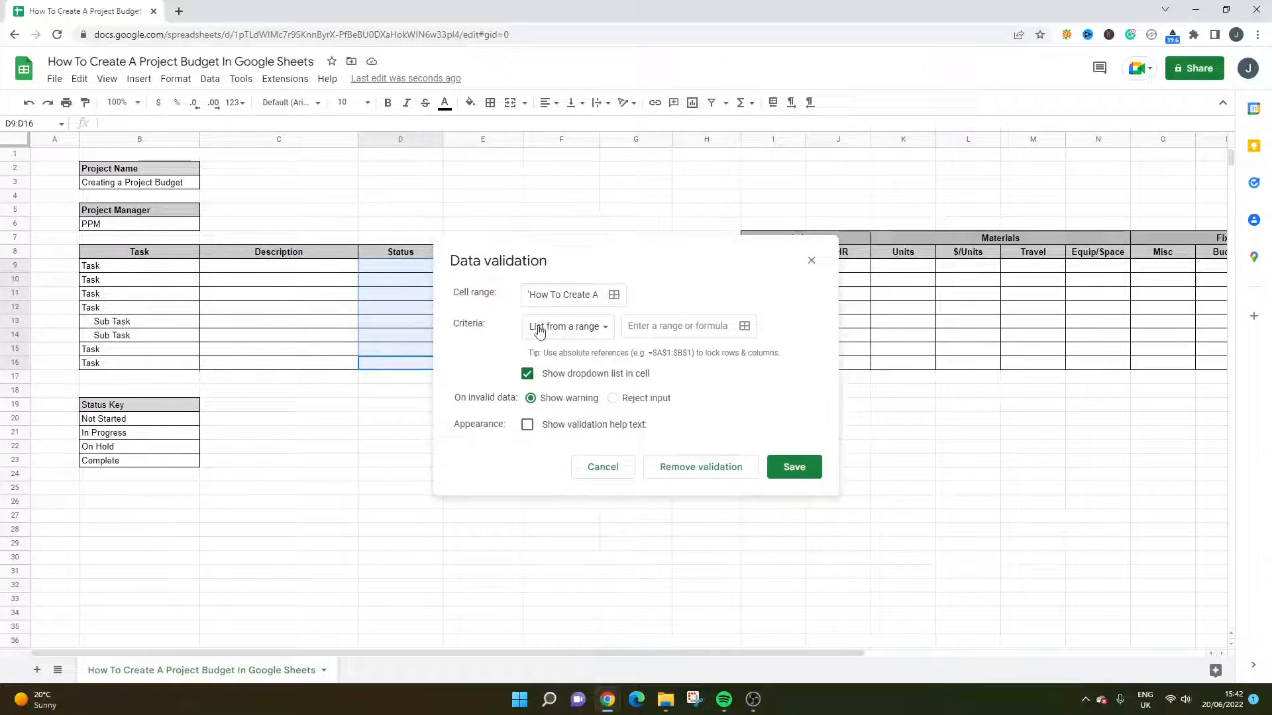
left_click(655, 327)
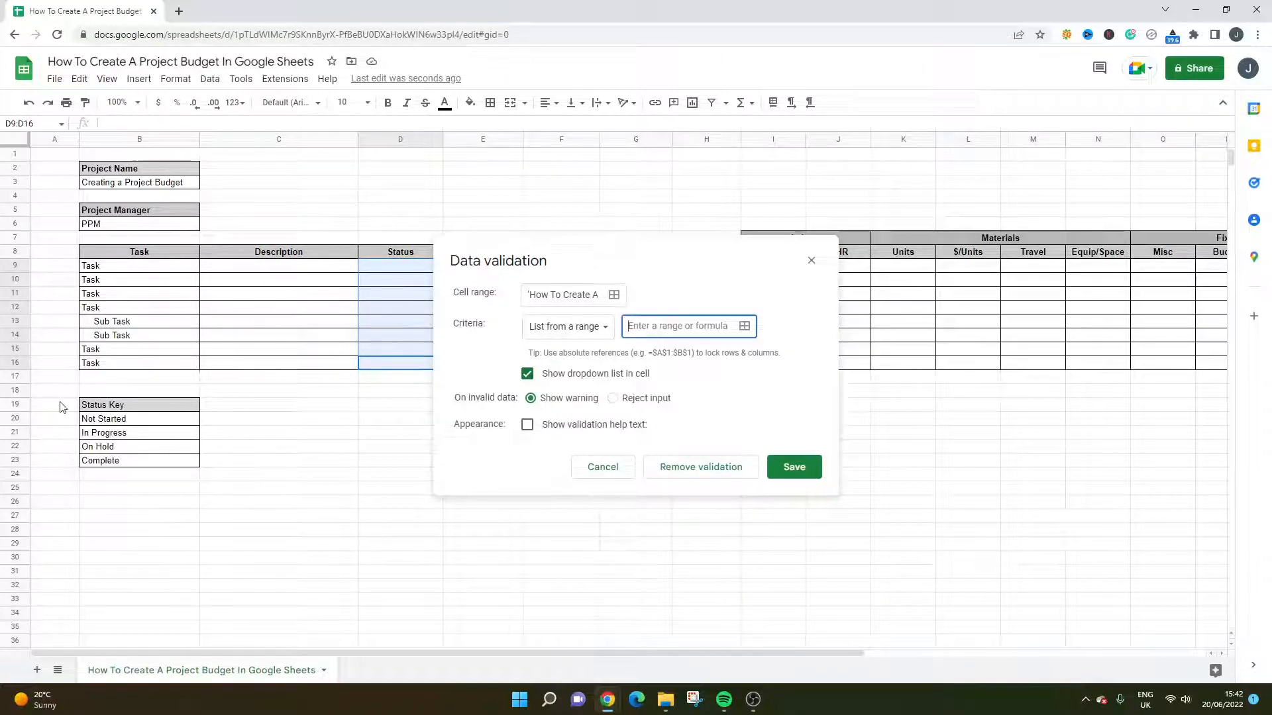
left_click(114, 418)
left_click(120, 456, "shift")
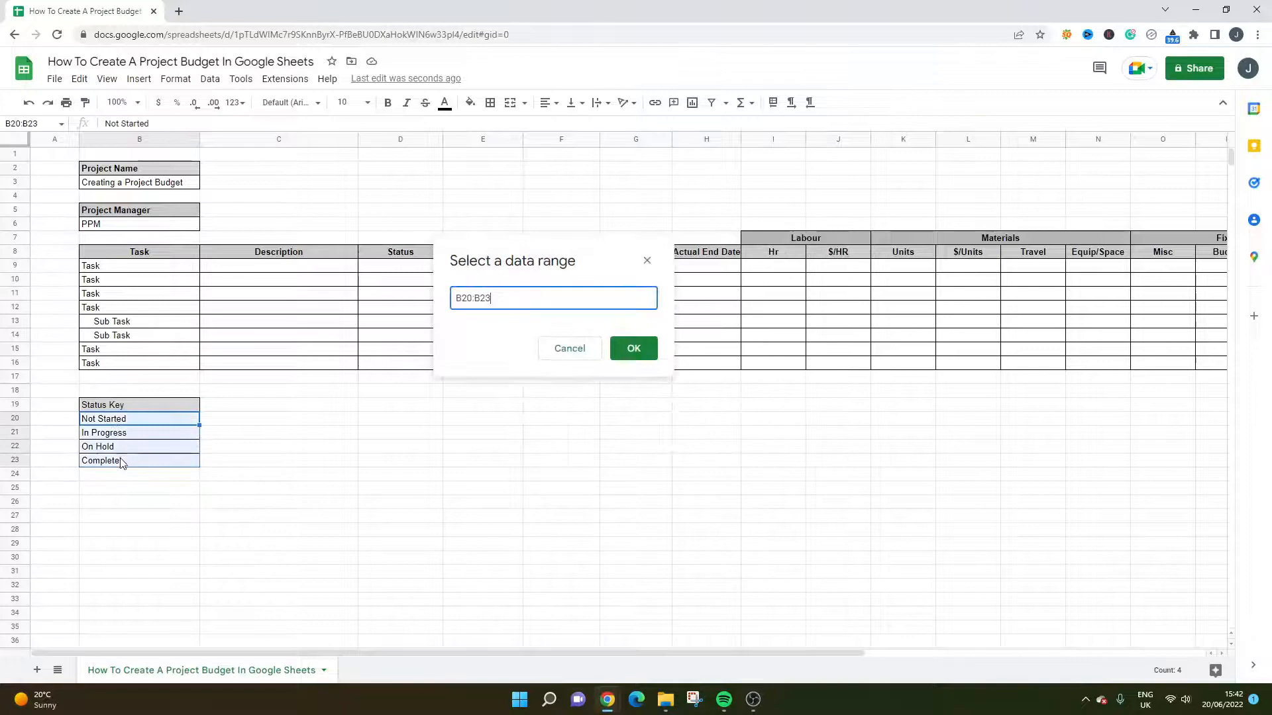
left_click(634, 349)
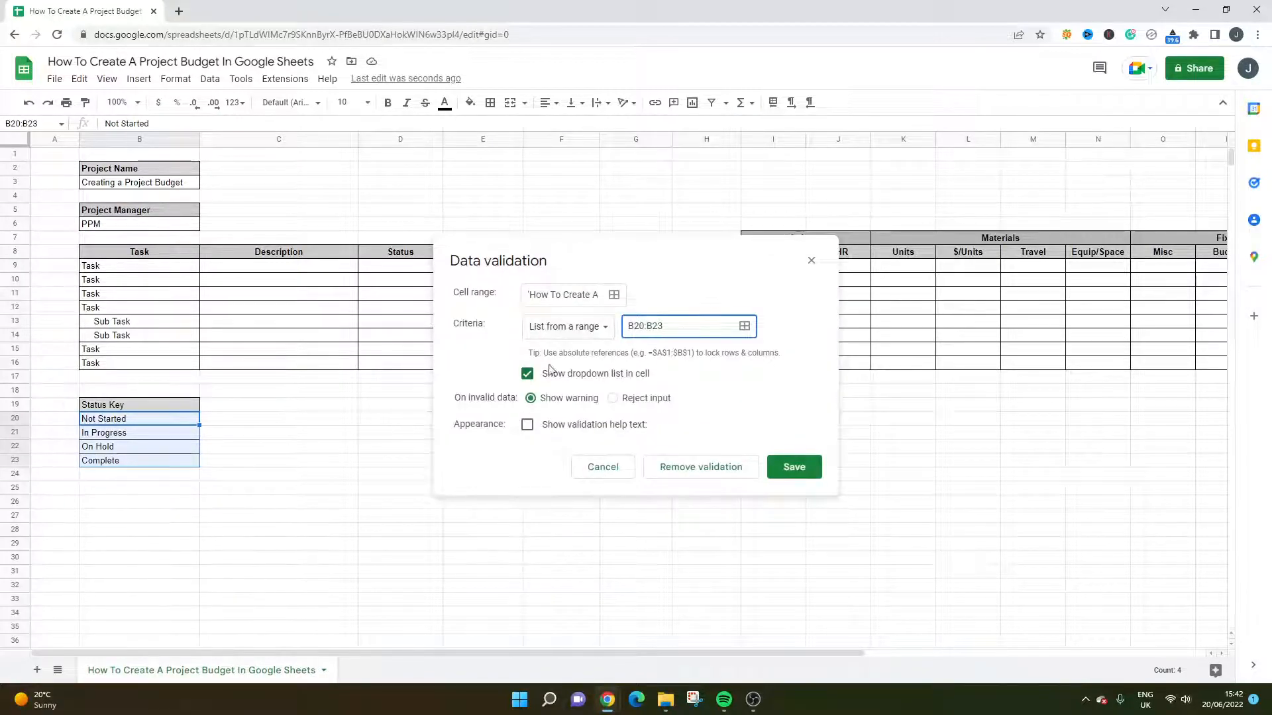
left_click(794, 467)
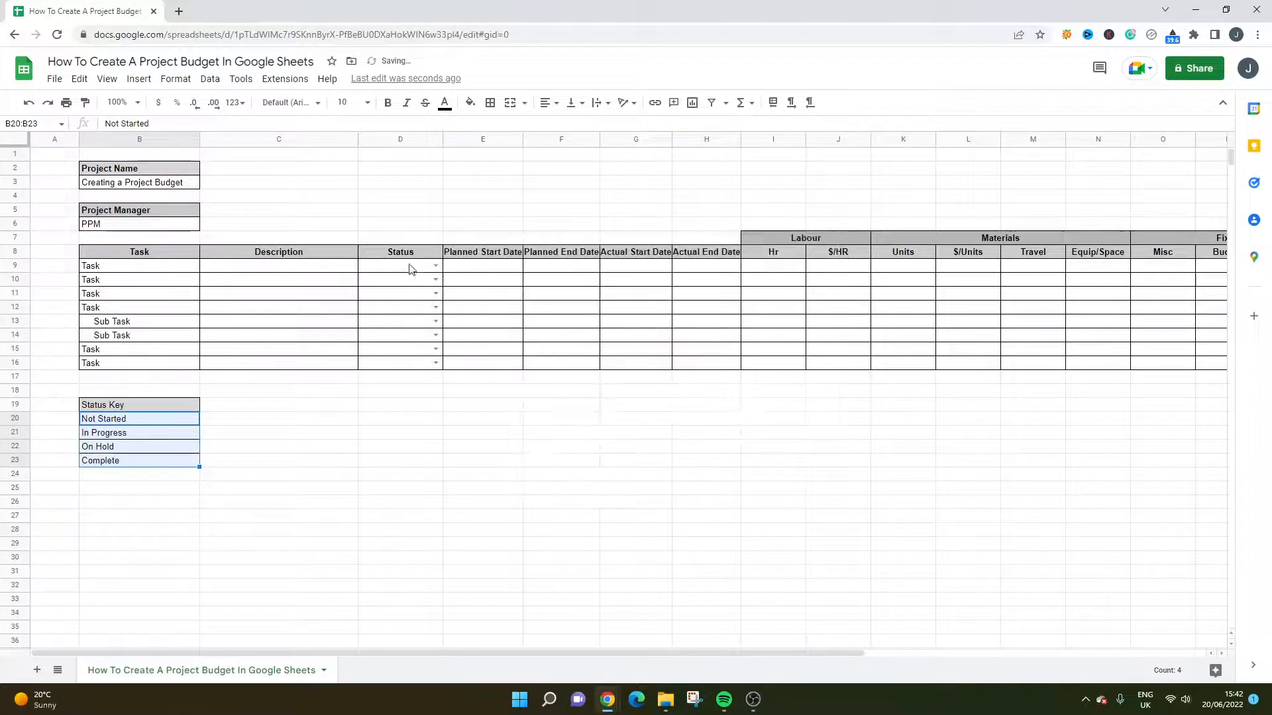
Check the options in the dropdown of the first task's Status cell without choosing one
left_click(420, 268)
left_click(432, 268)
left_click(477, 266)
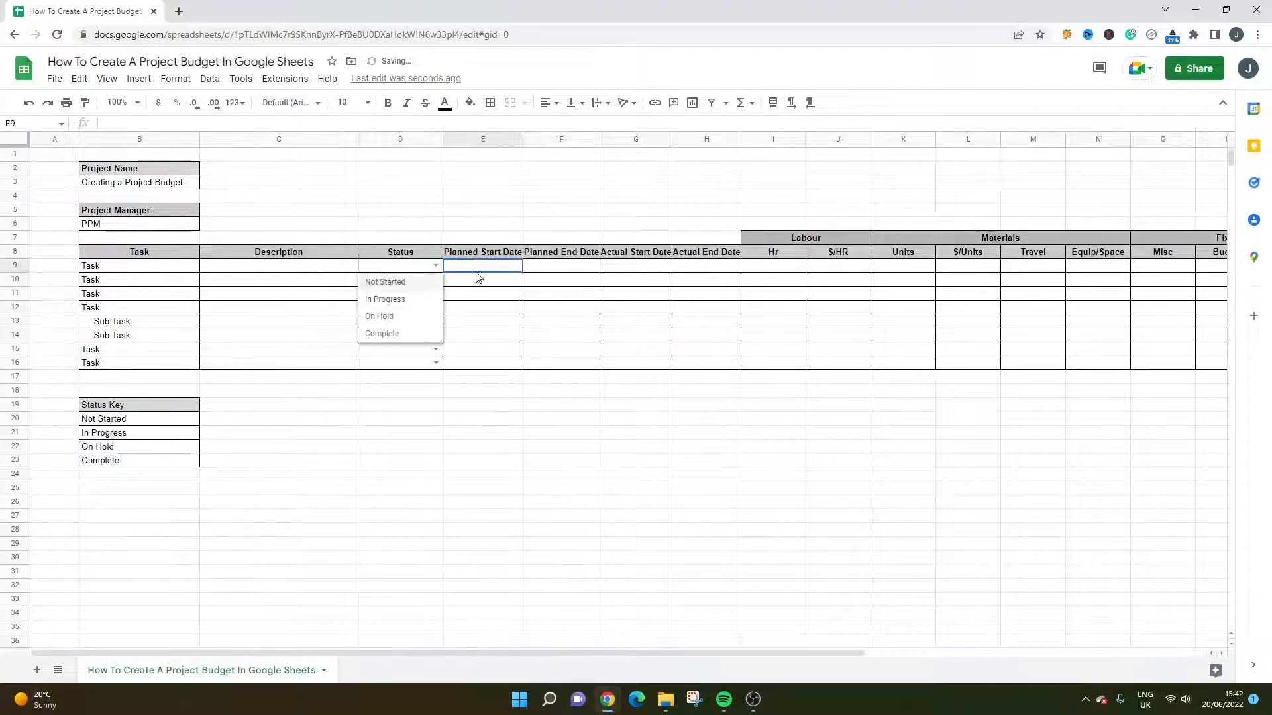
left_click(169, 268)
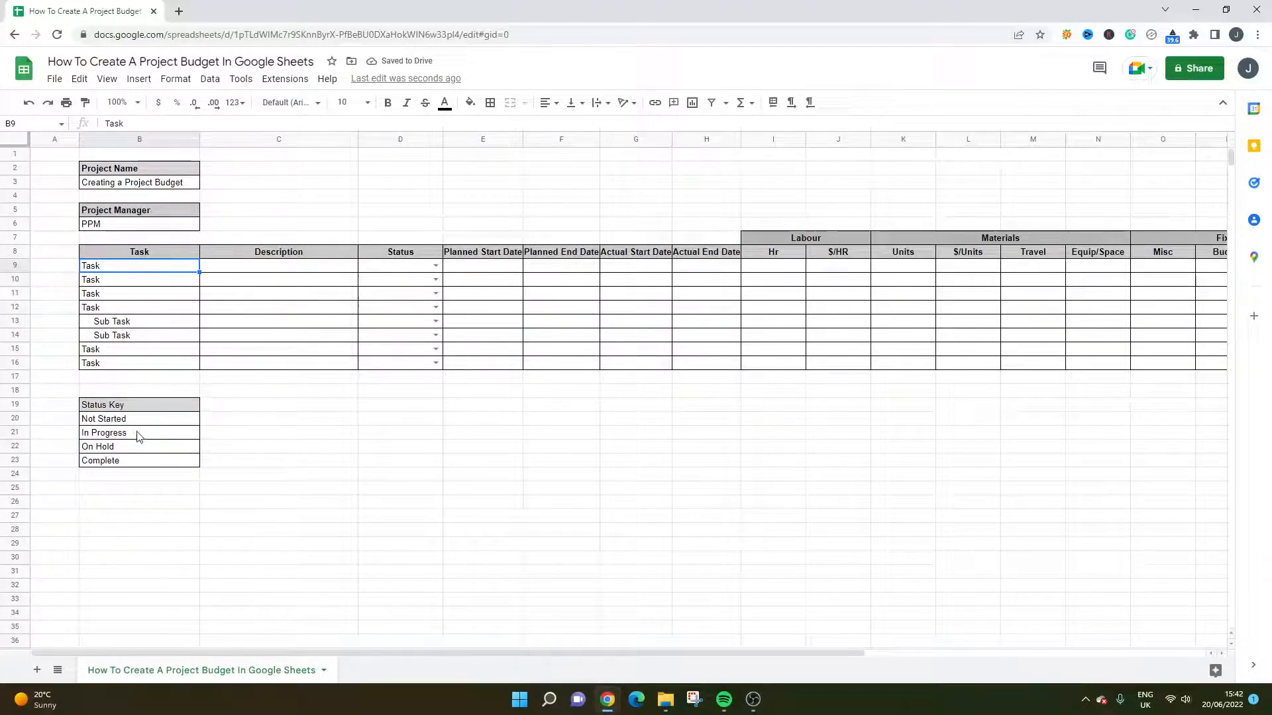
Make the Status Key heading in B19 bold
left_click(108, 395)
left_click(112, 405)
left_click(387, 104)
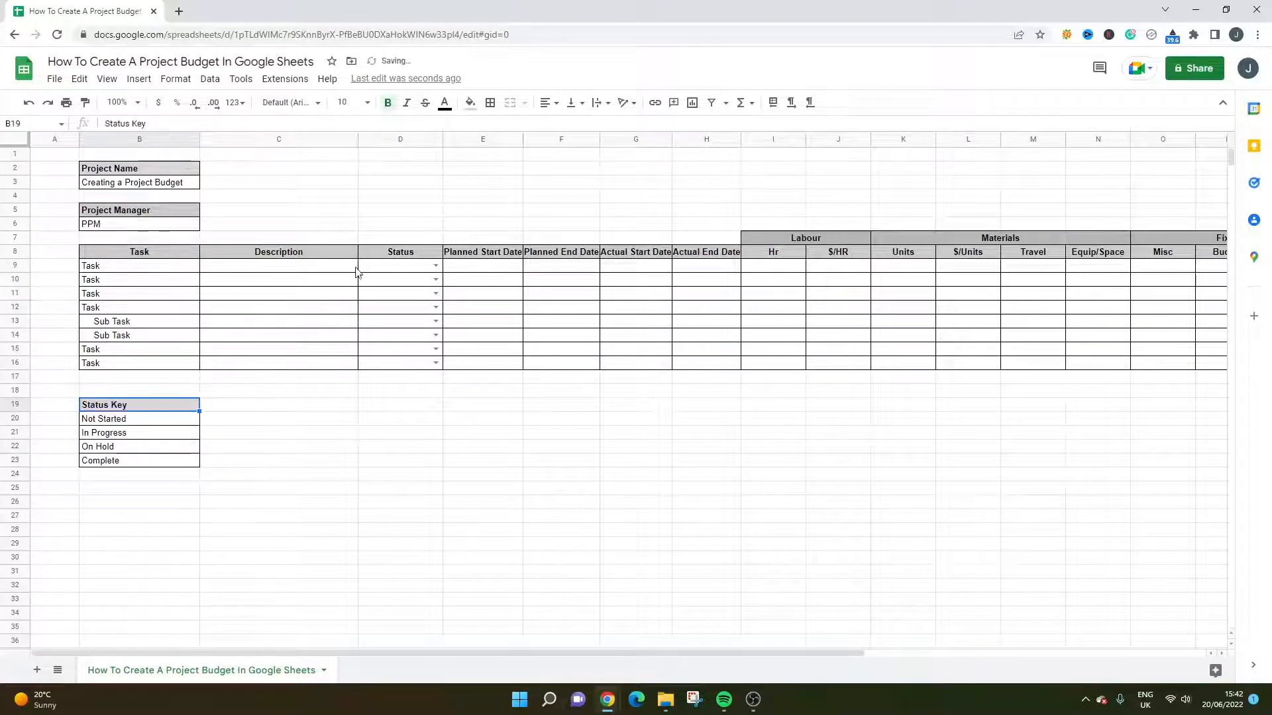
left_click(336, 333)
left_click(436, 265)
left_click(490, 334)
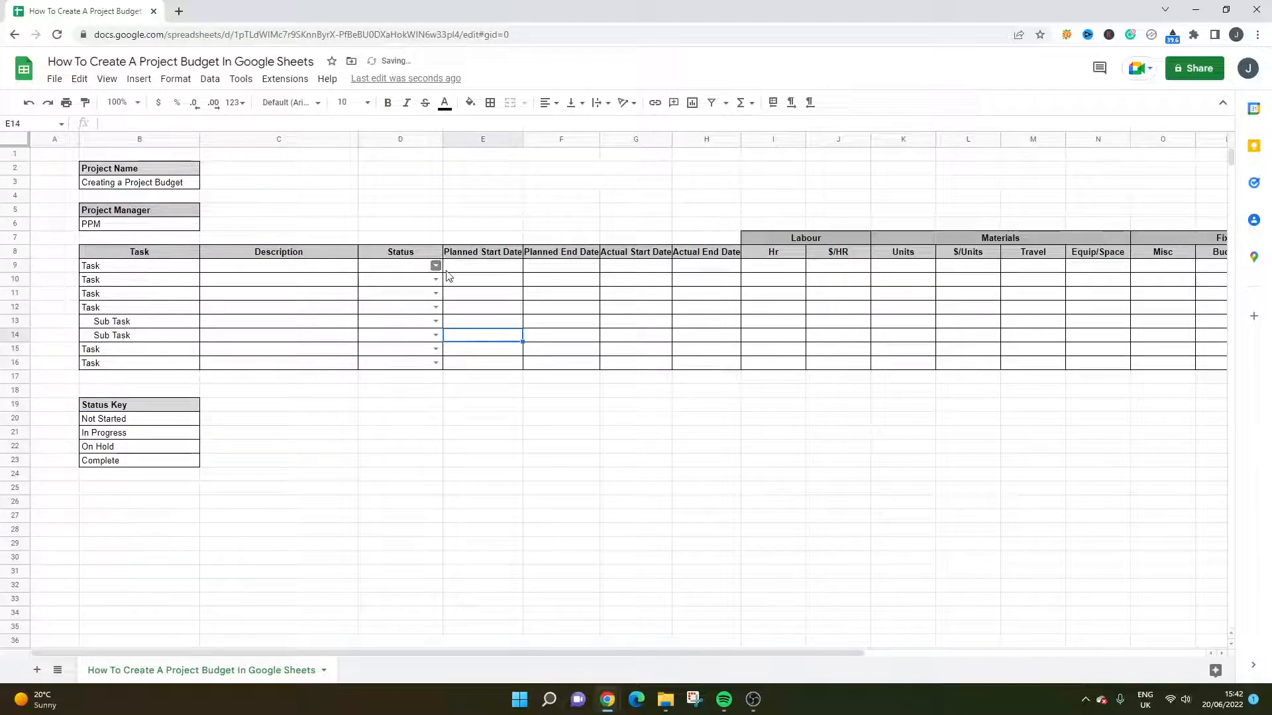
Widen the Planned Start Date, Actual Start Date and Actual End Date columns so their headings fit
left_click_drag(521, 138, 526, 139)
left_click(498, 270)
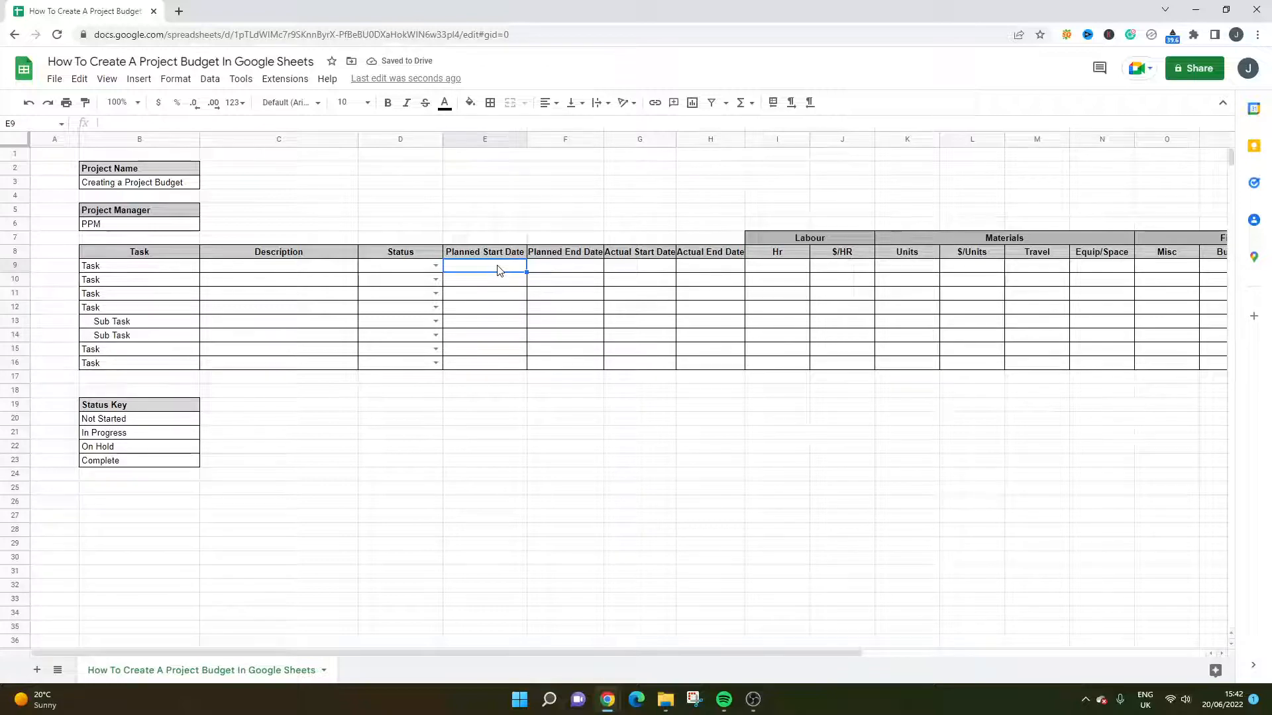
left_click(547, 270)
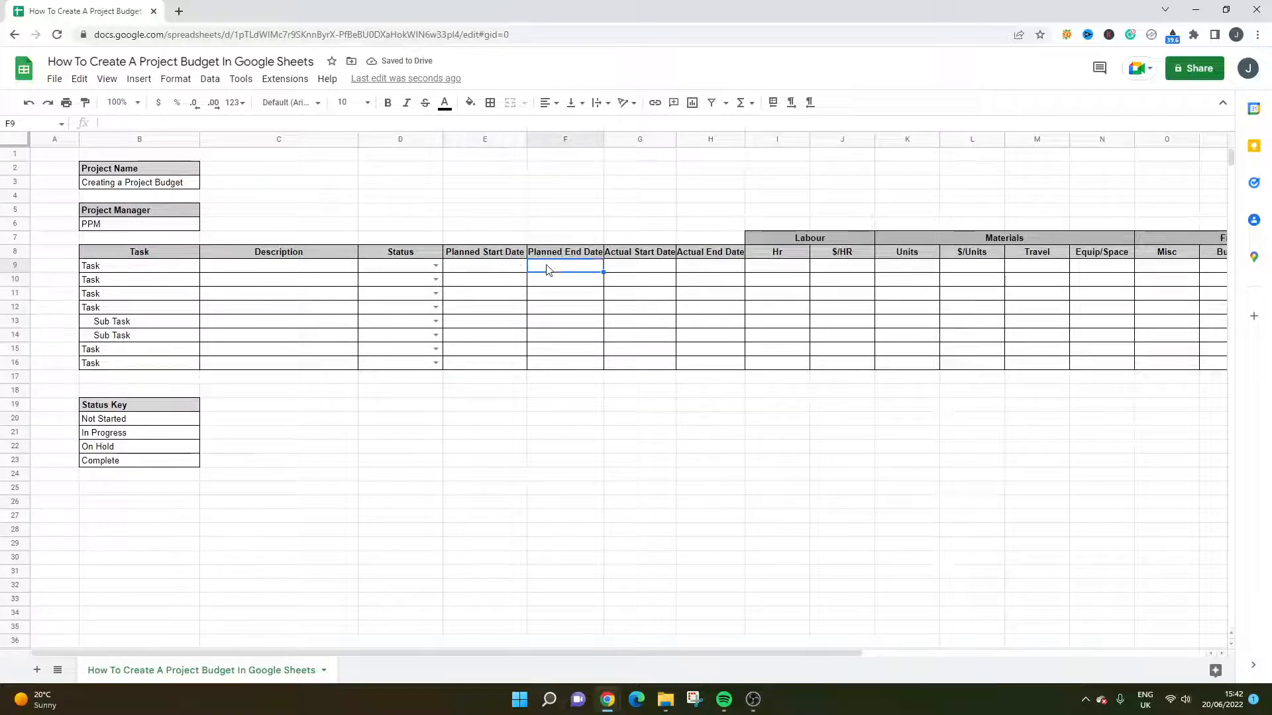
left_click(621, 269)
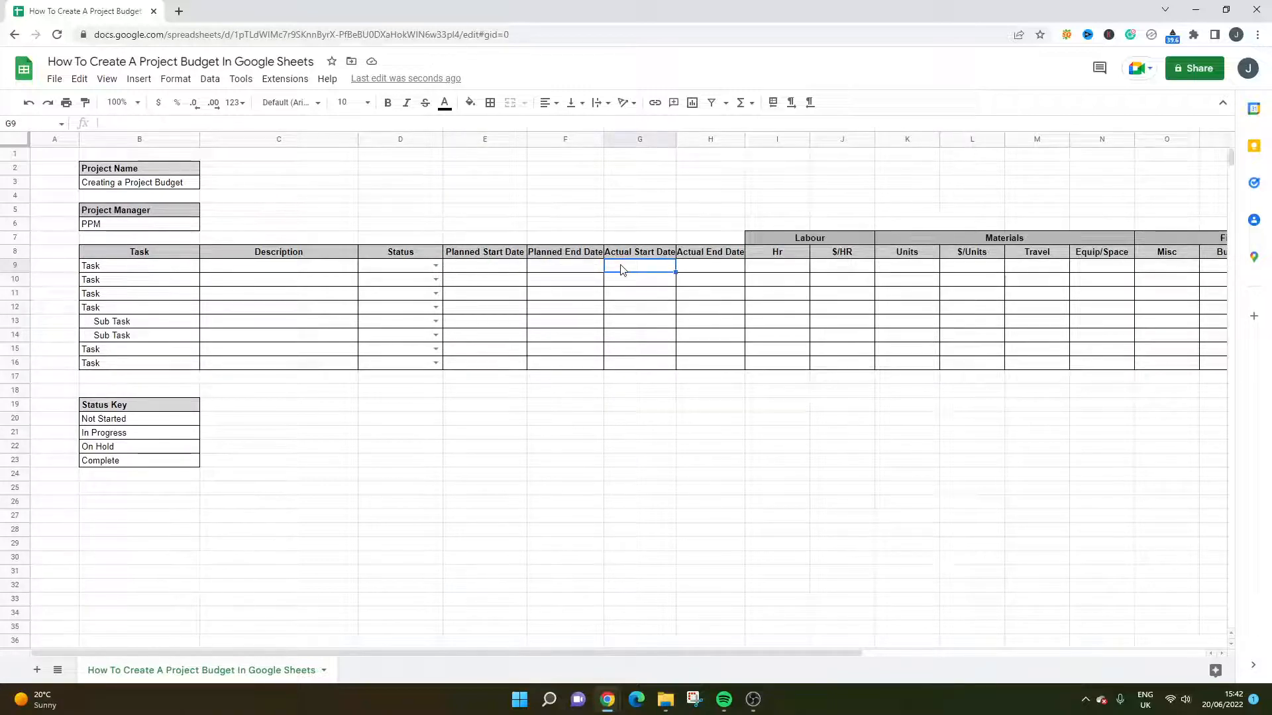
double_click(676, 139)
left_click(748, 140)
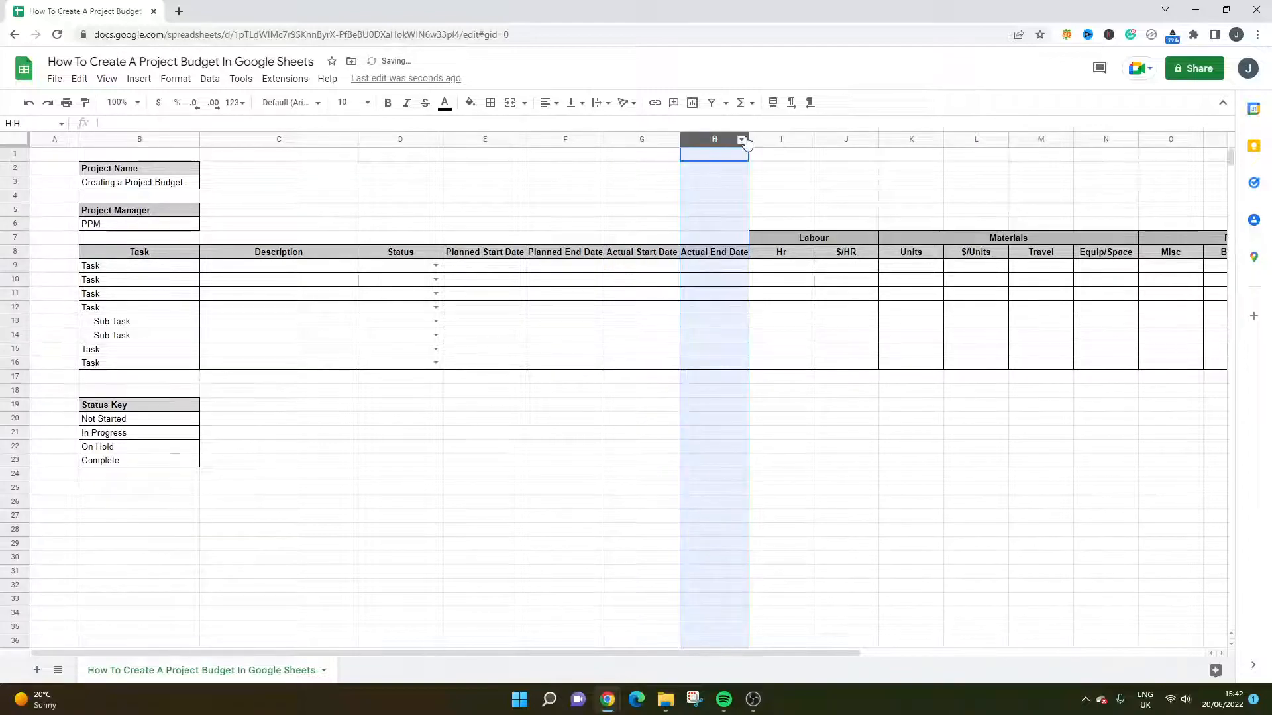
right_click(749, 140)
left_click(750, 140)
double_click(751, 140)
left_click(813, 370)
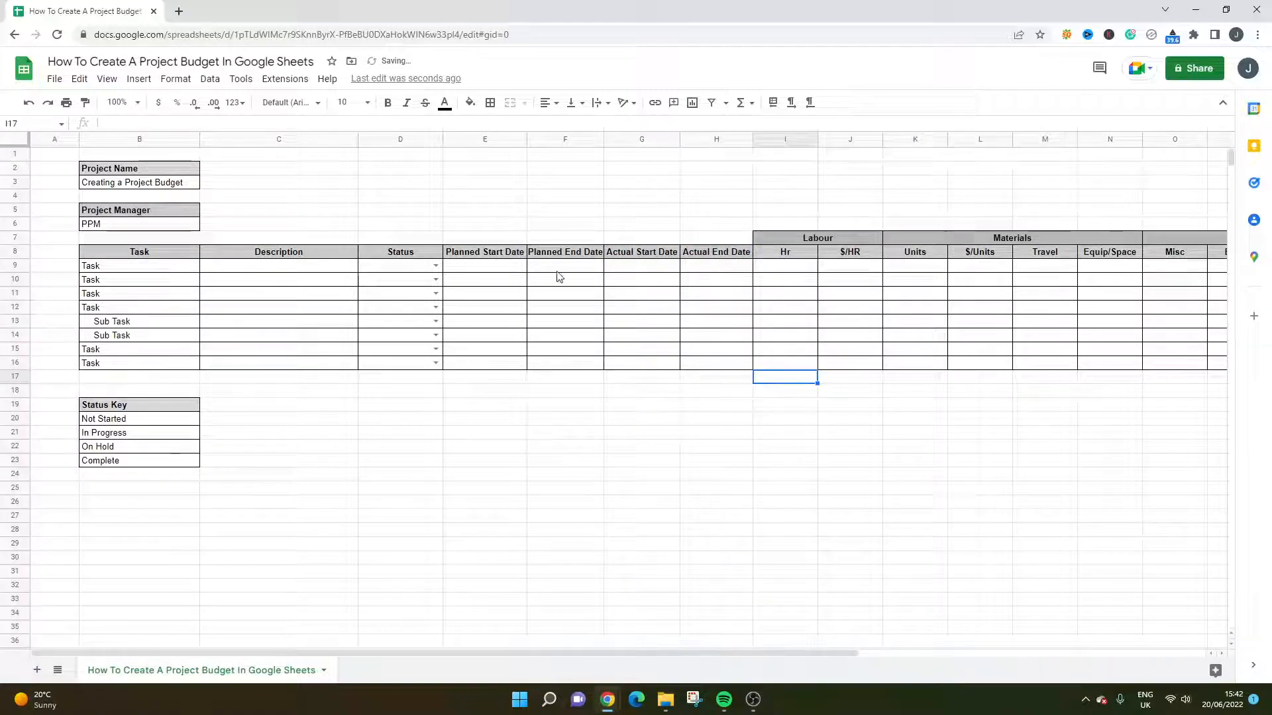
left_click(489, 254)
left_click(490, 268)
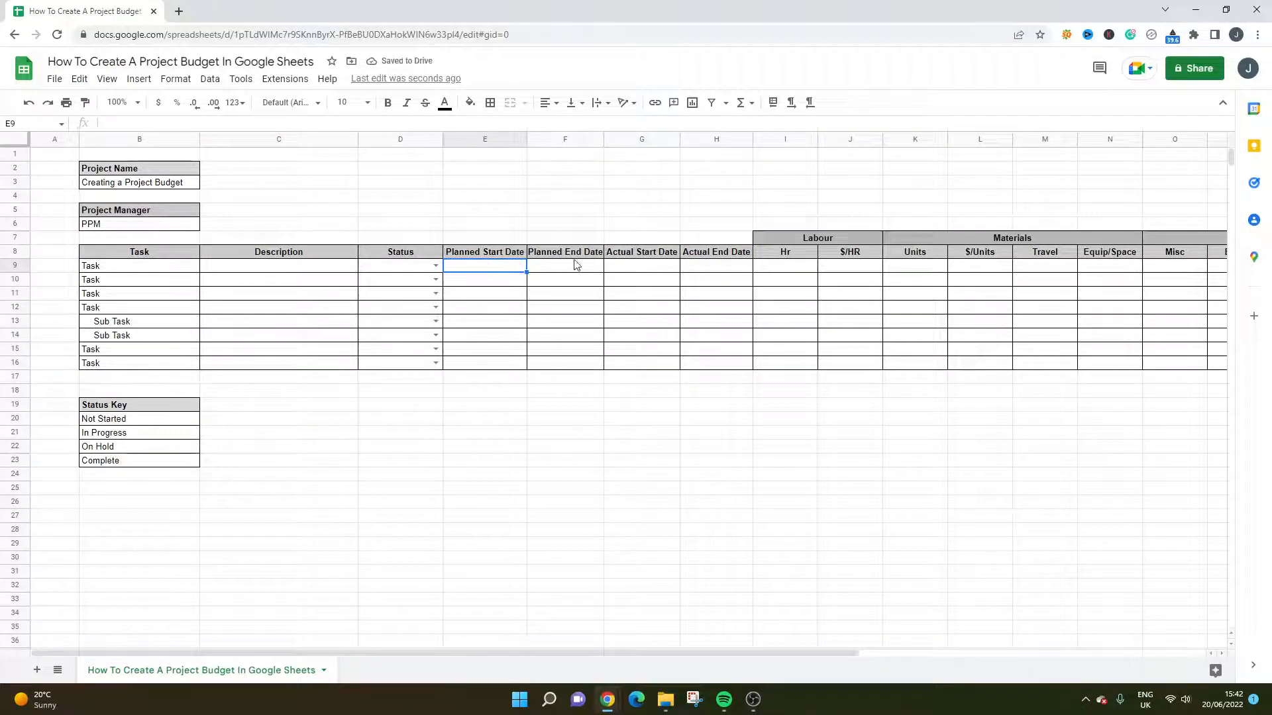
left_click(626, 261)
left_click(513, 256)
left_click(514, 265)
left_click(651, 254)
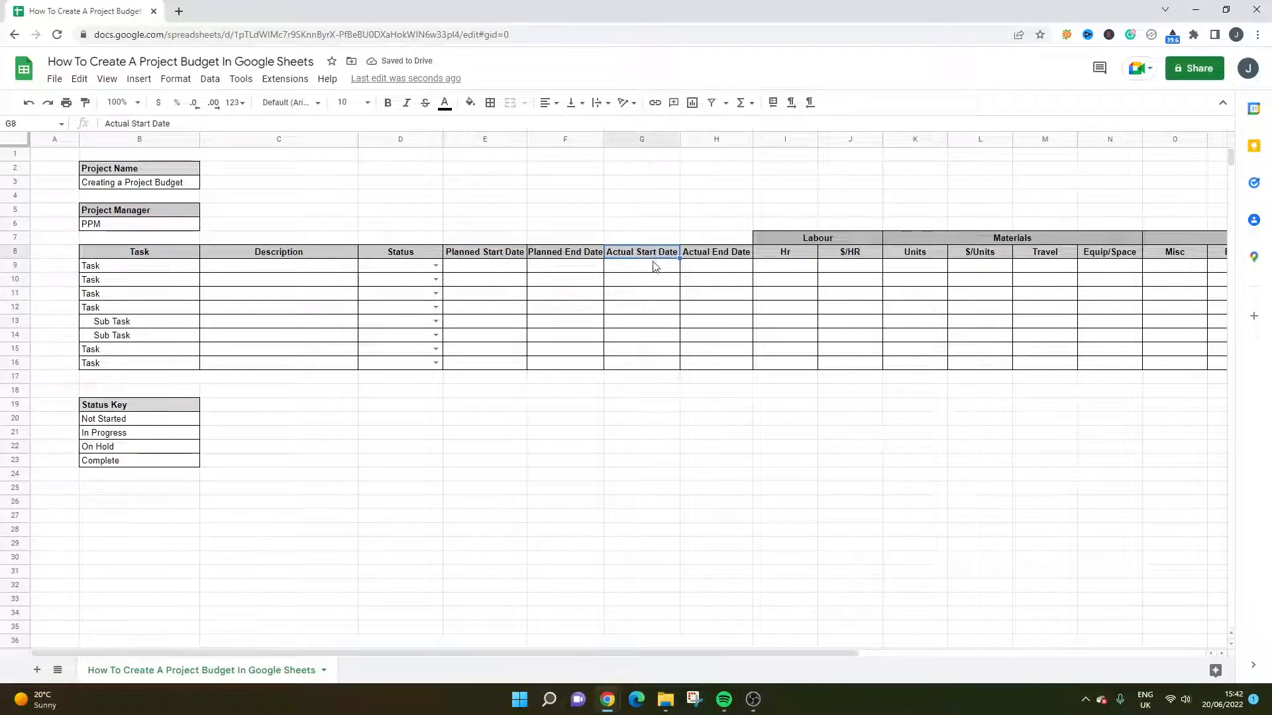
left_click(653, 264)
left_click(514, 268)
left_click(612, 268)
left_click(507, 268)
left_click(622, 269)
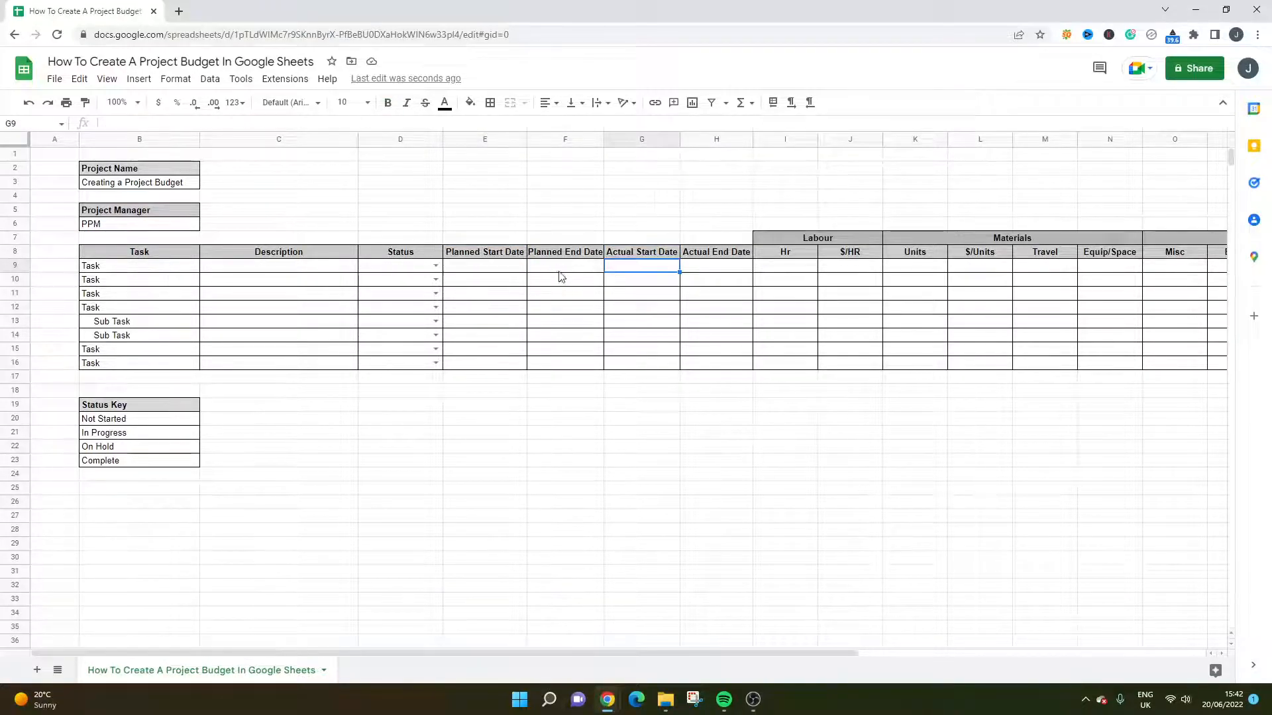
left_click(524, 268)
left_click(606, 268)
left_click(600, 270)
left_click(521, 271)
left_click(601, 271)
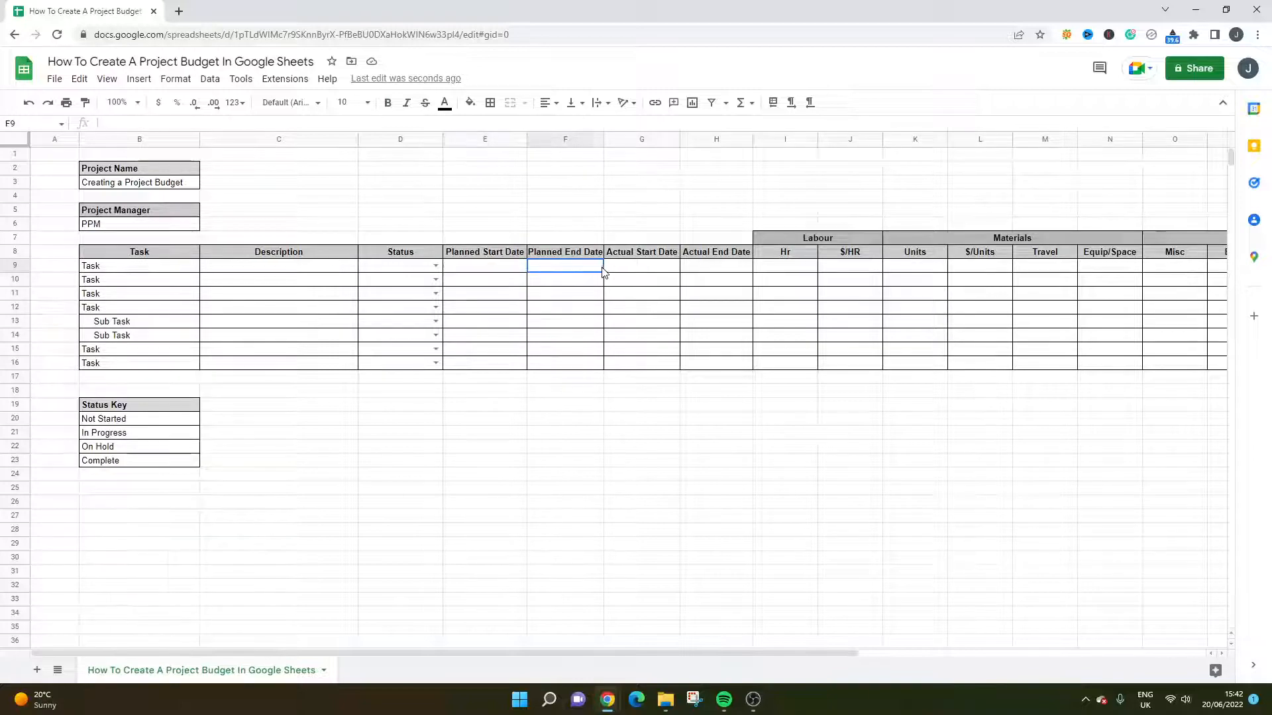
left_click(520, 269)
left_click(606, 269)
left_click(523, 272)
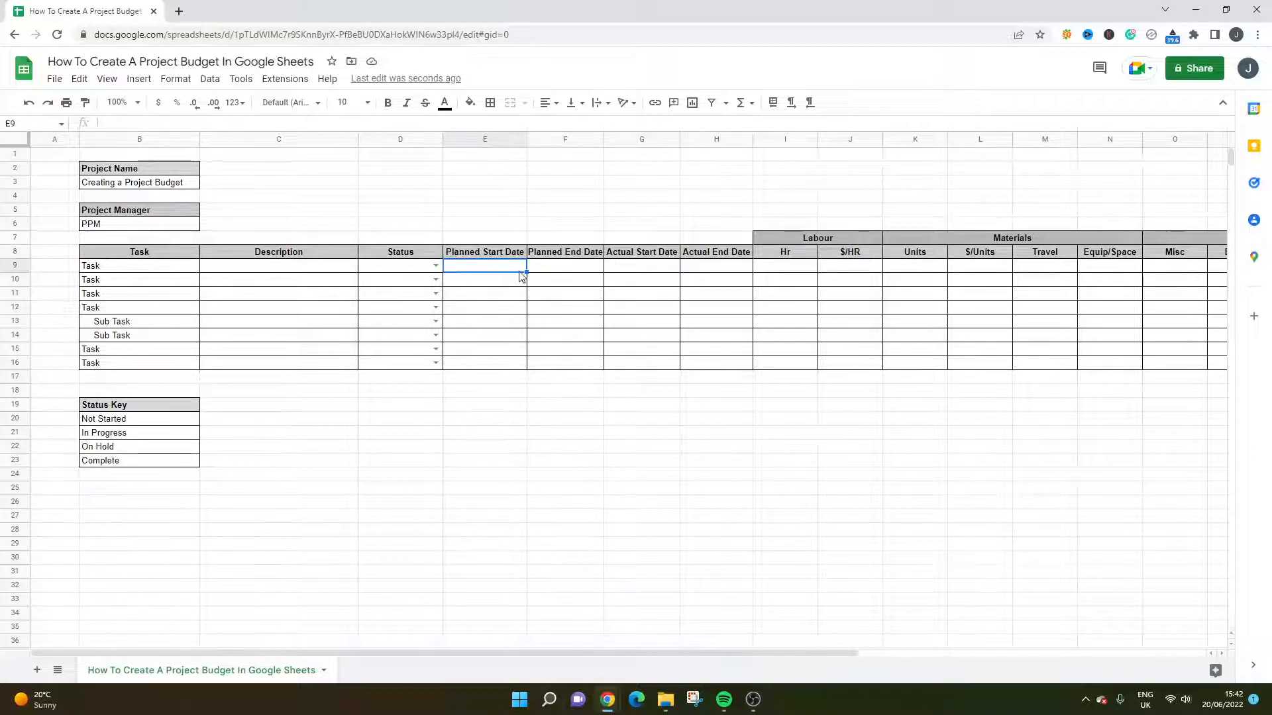
left_click(509, 364)
left_click_drag(509, 364, 513, 267)
left_click_drag(628, 257, 626, 261)
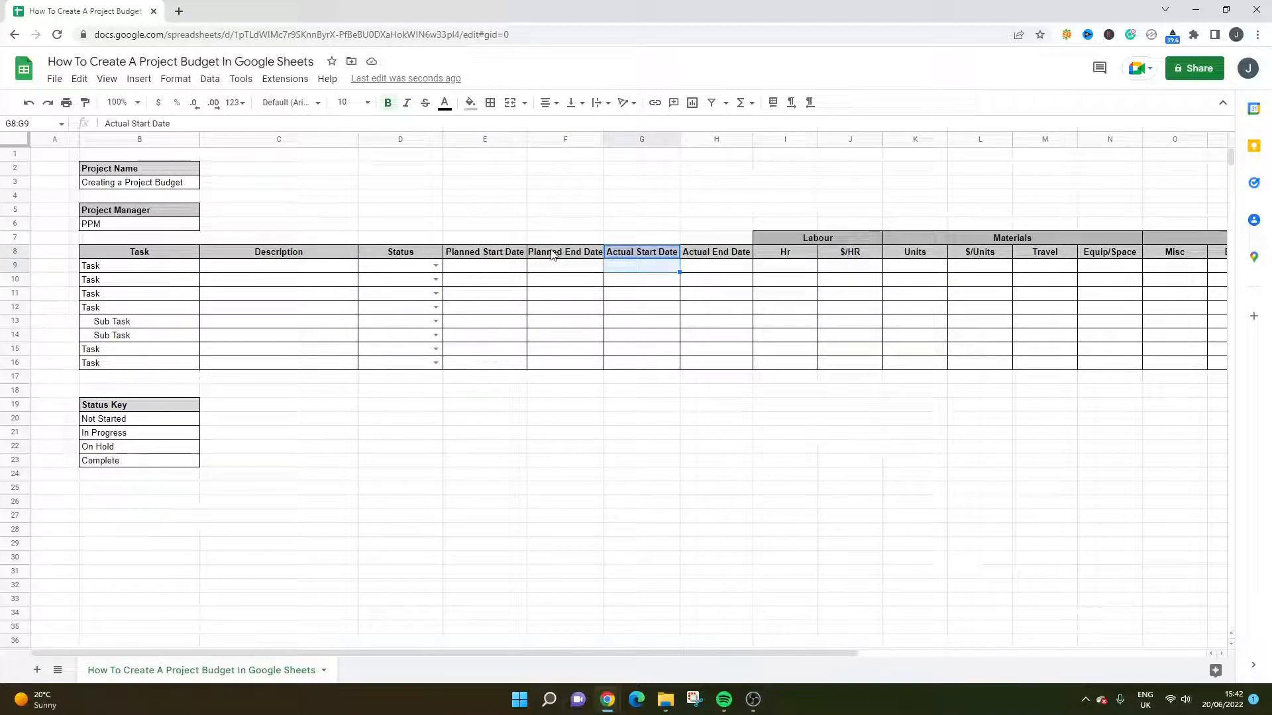
left_click(500, 258)
left_click(560, 258)
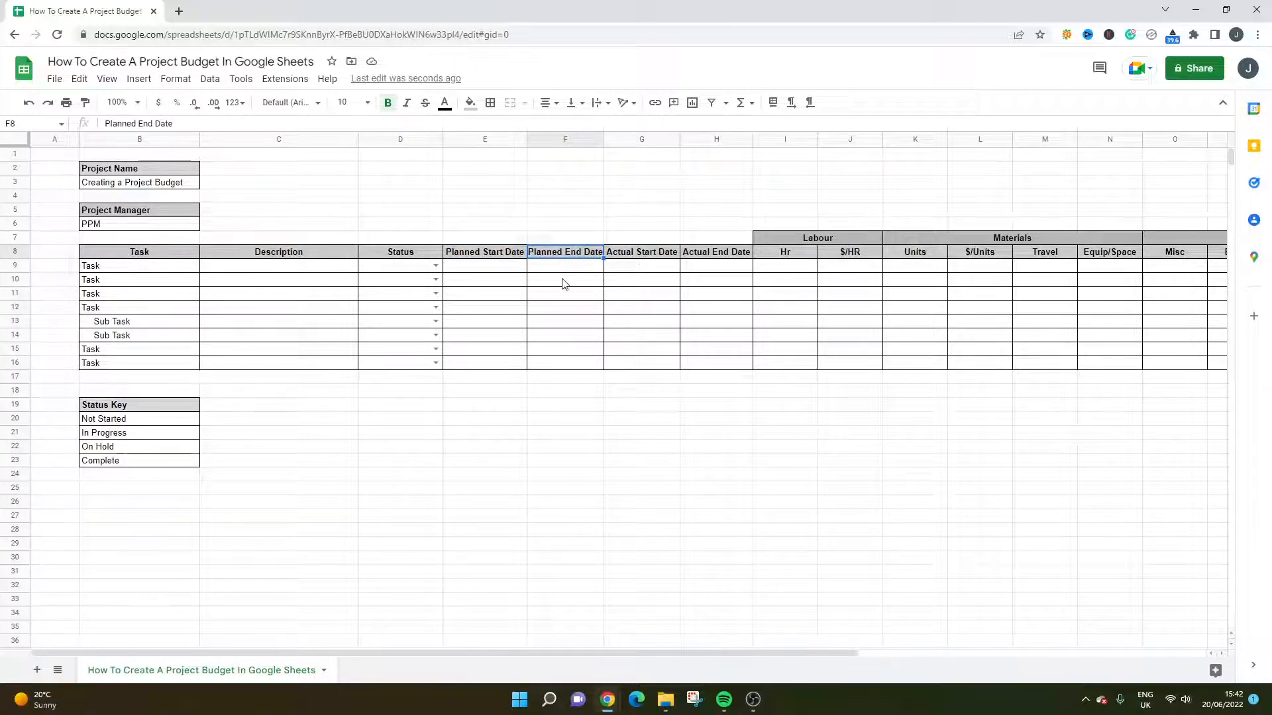
left_click(582, 265)
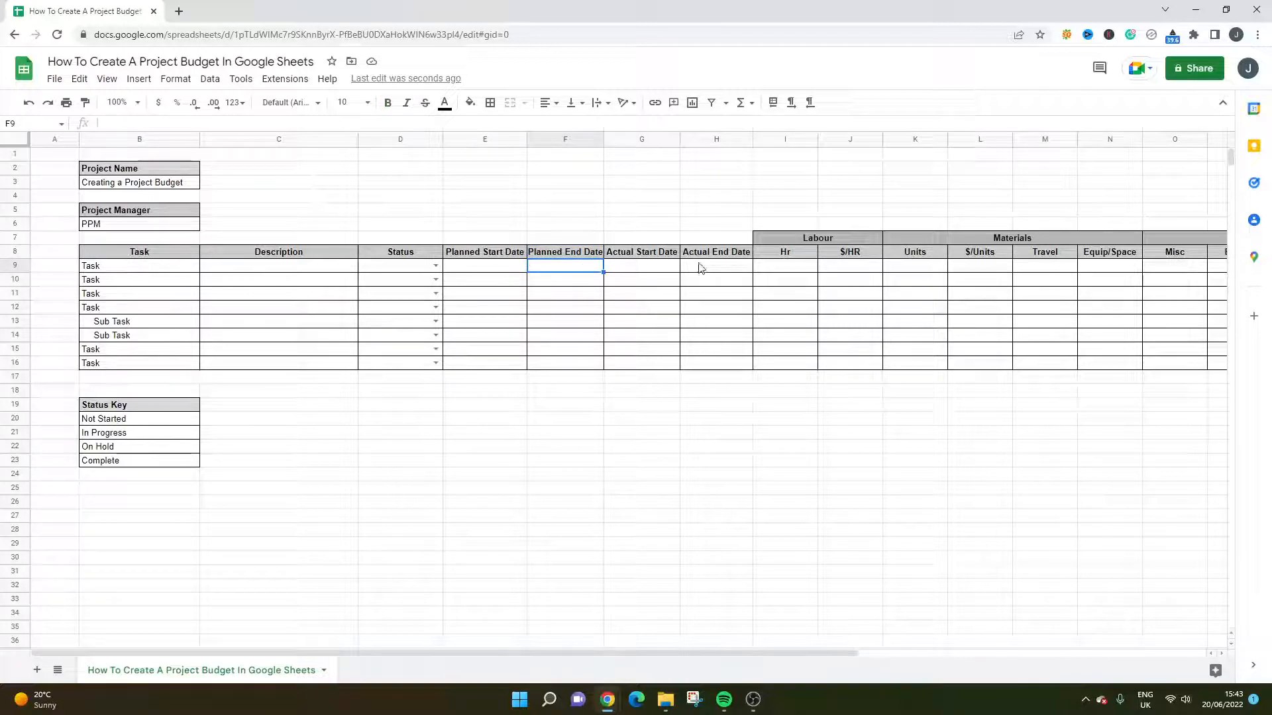
Enter 0 as the Labour hours of the first three tasks in I9:I11
left_click(798, 268)
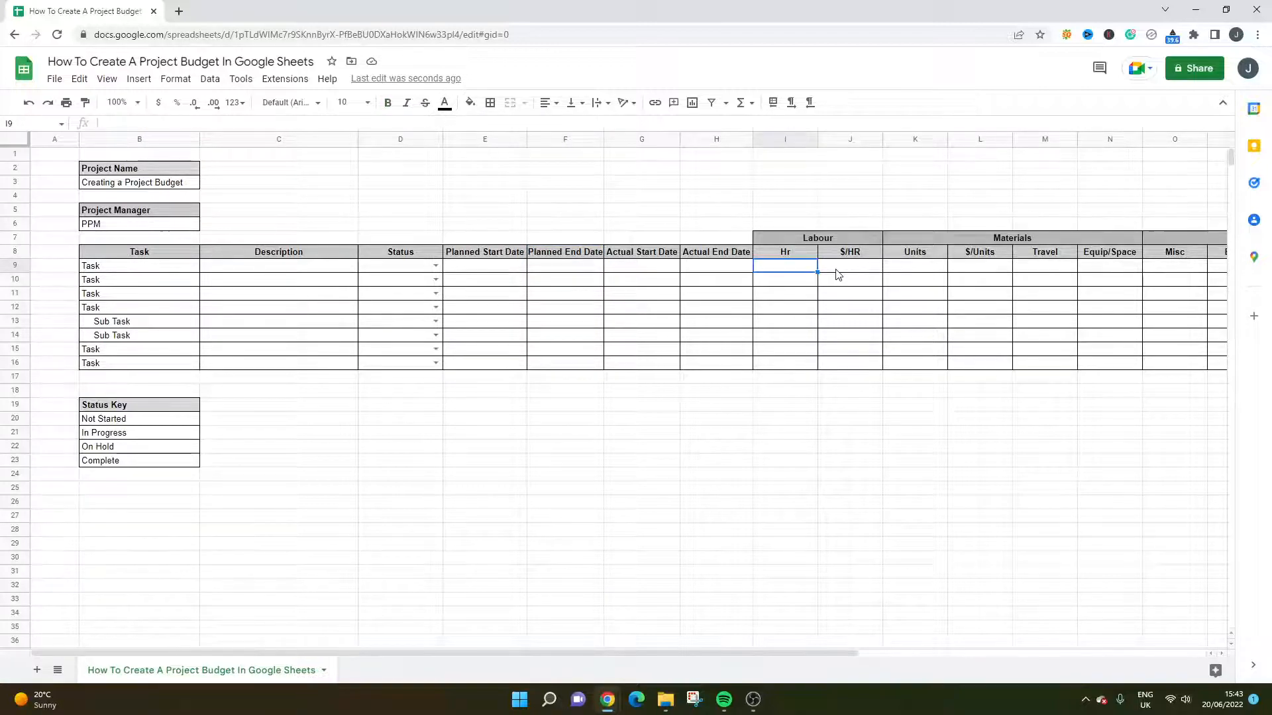
type("0")
key("Return")
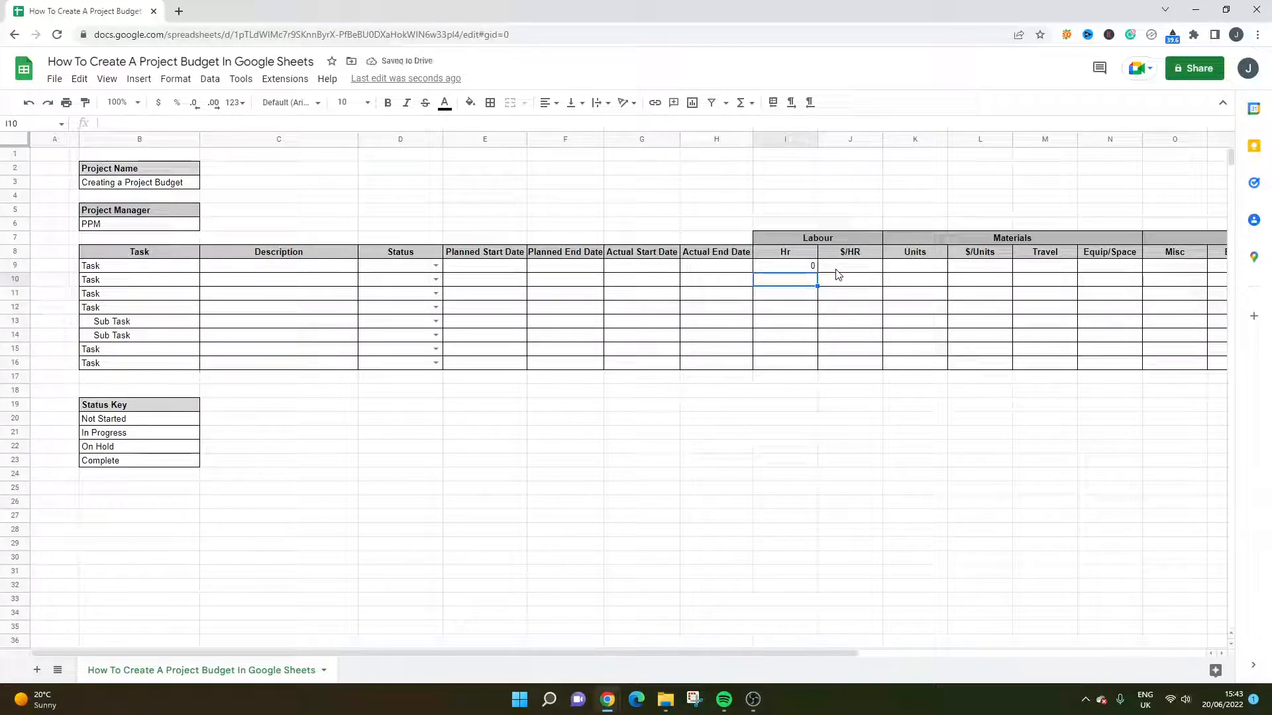
type("0")
key("Return")
type("0")
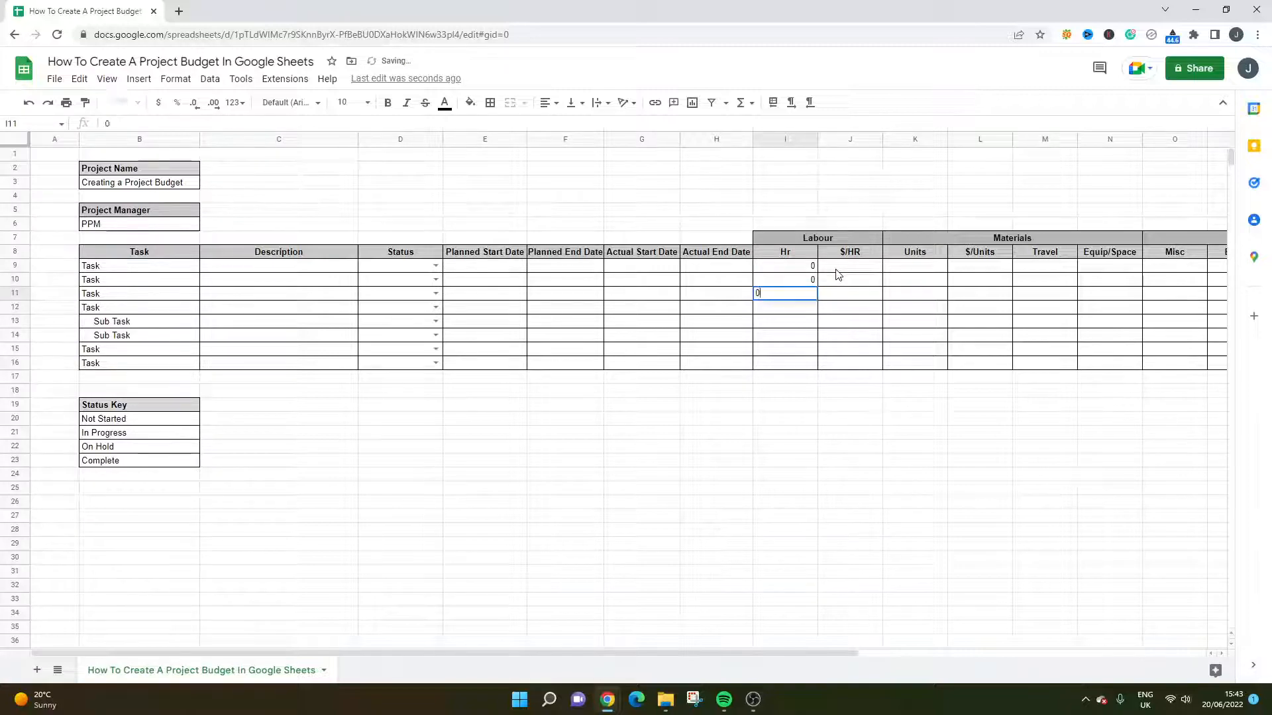
key("Return")
Rename the first task in B9 to "Dig a hole"
left_click(137, 277)
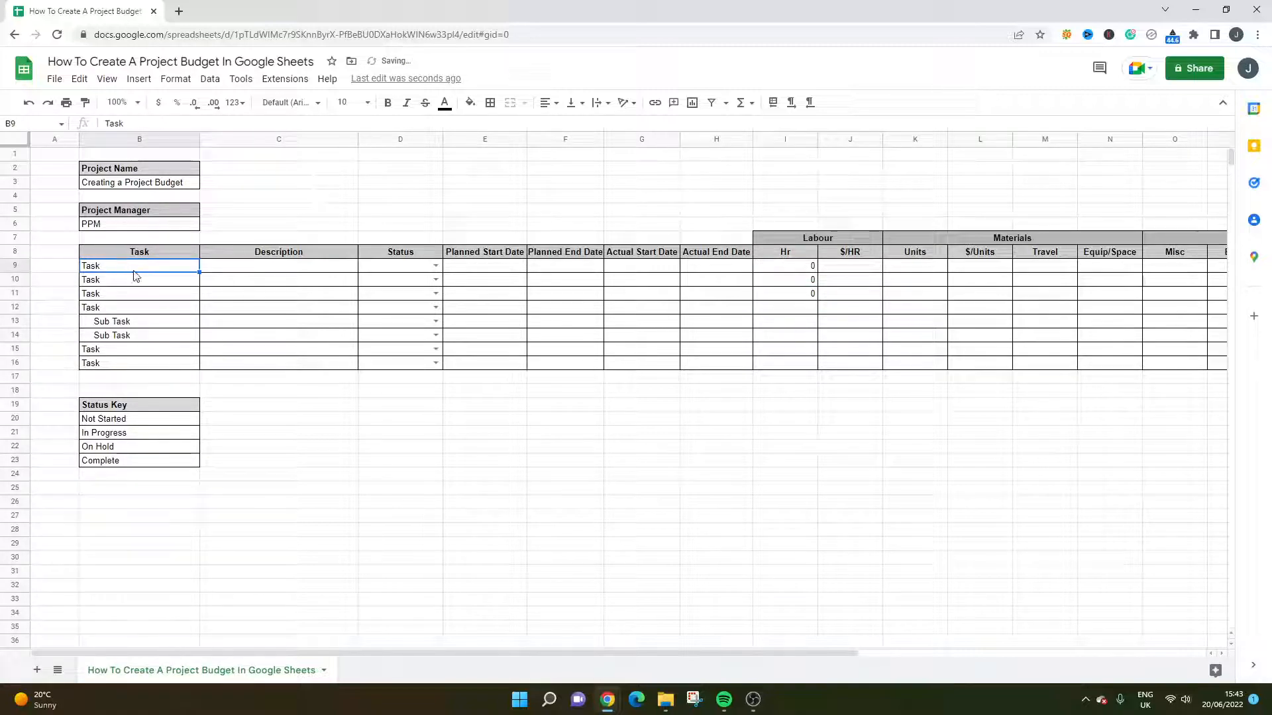
left_click(788, 268)
left_click(135, 268)
type("Dig a hole")
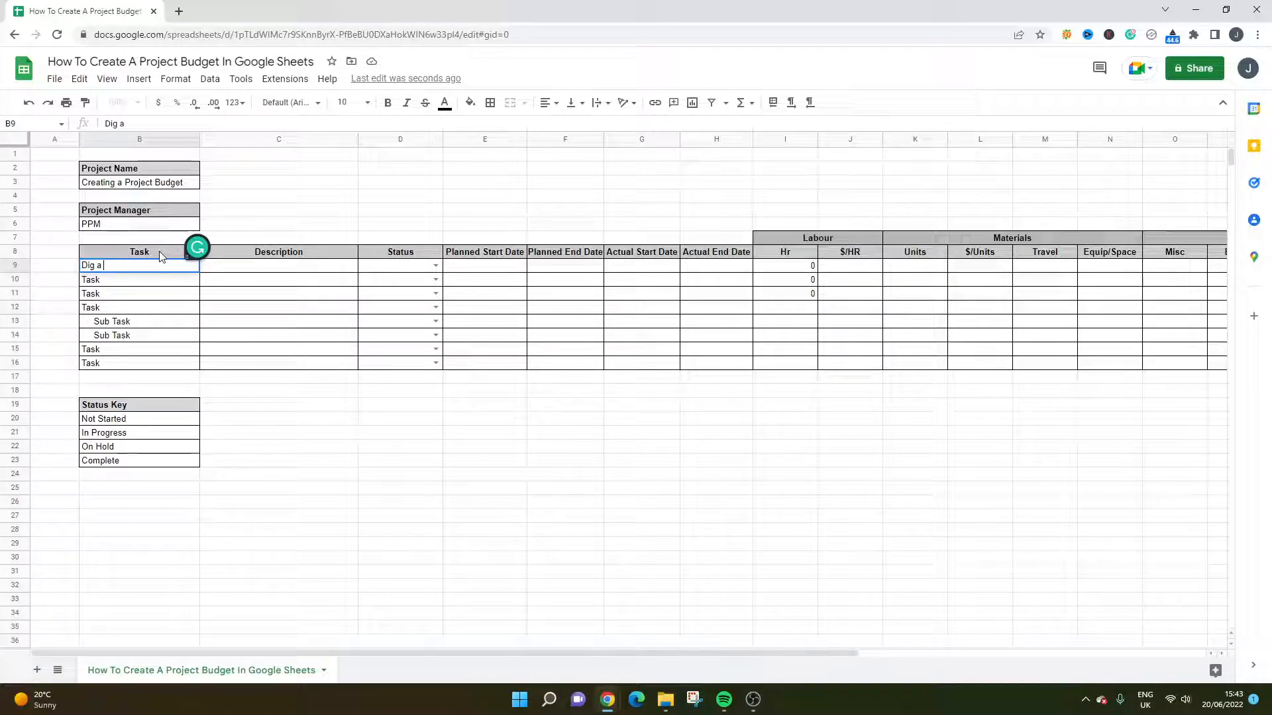
key("Return")
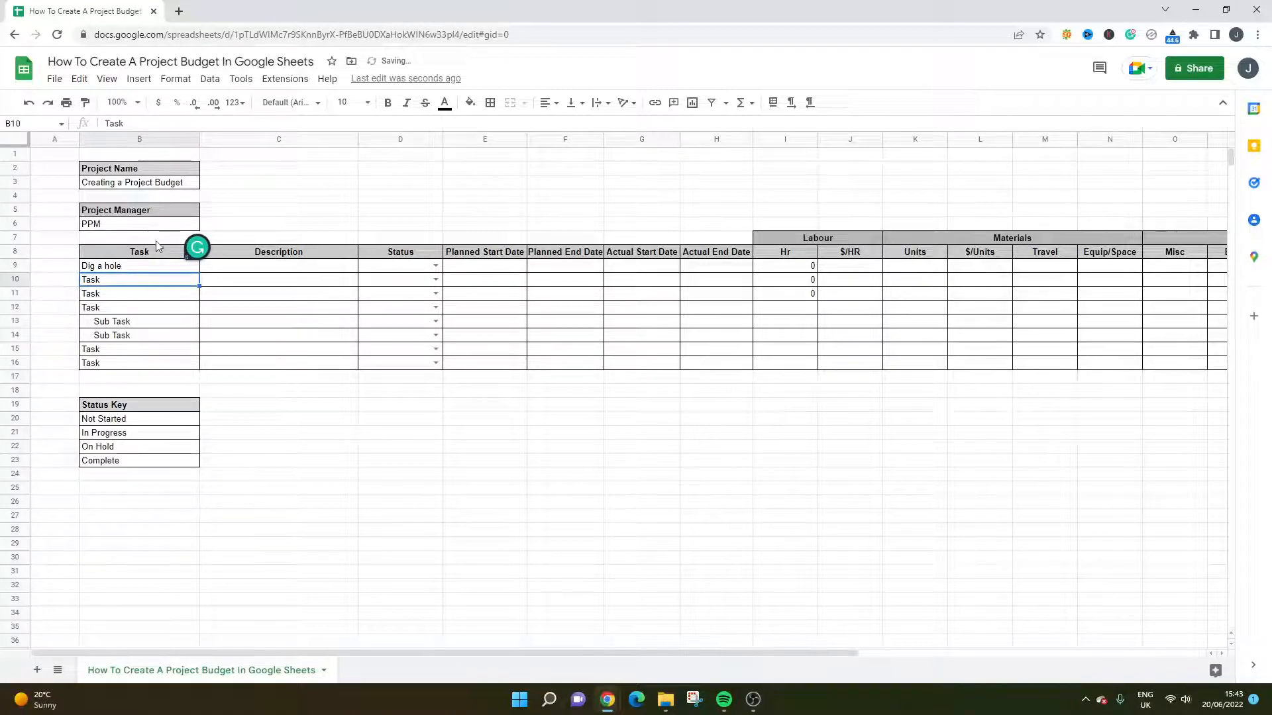
Set the Labour of the Dig a hole task to 2 hours at a $/HR rate of 10
left_click(797, 268)
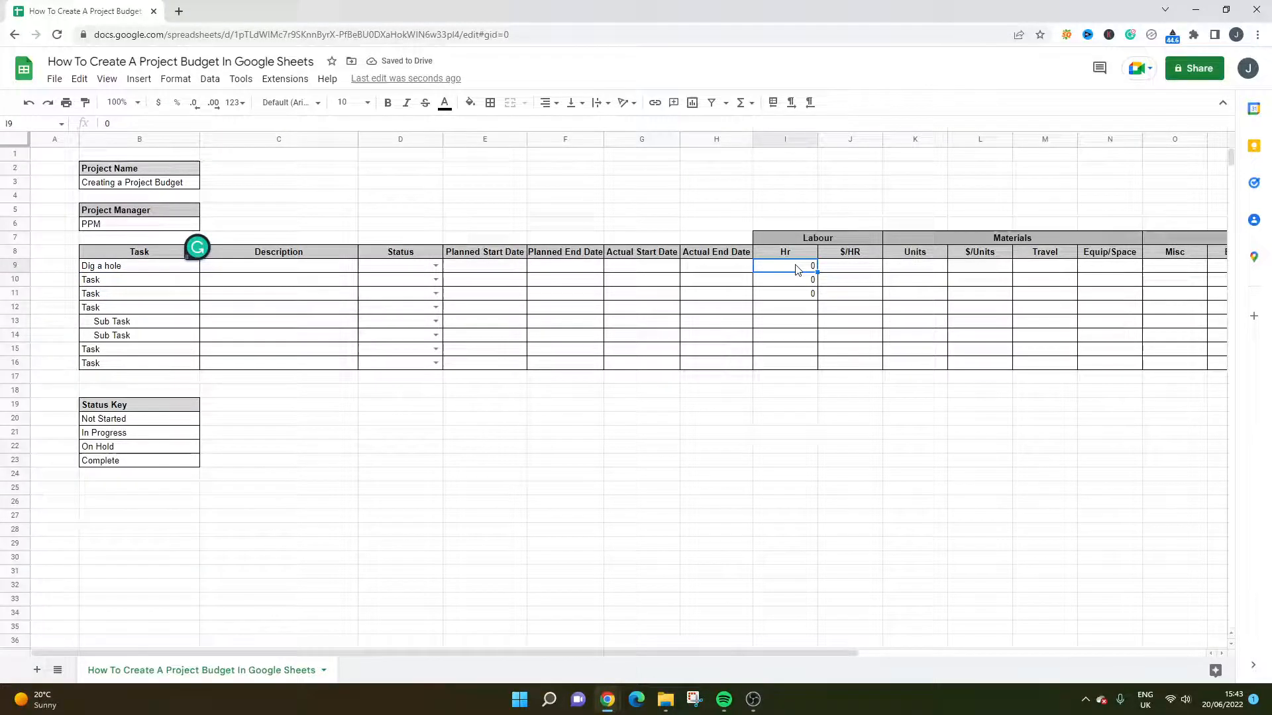
type("2")
left_click(825, 271)
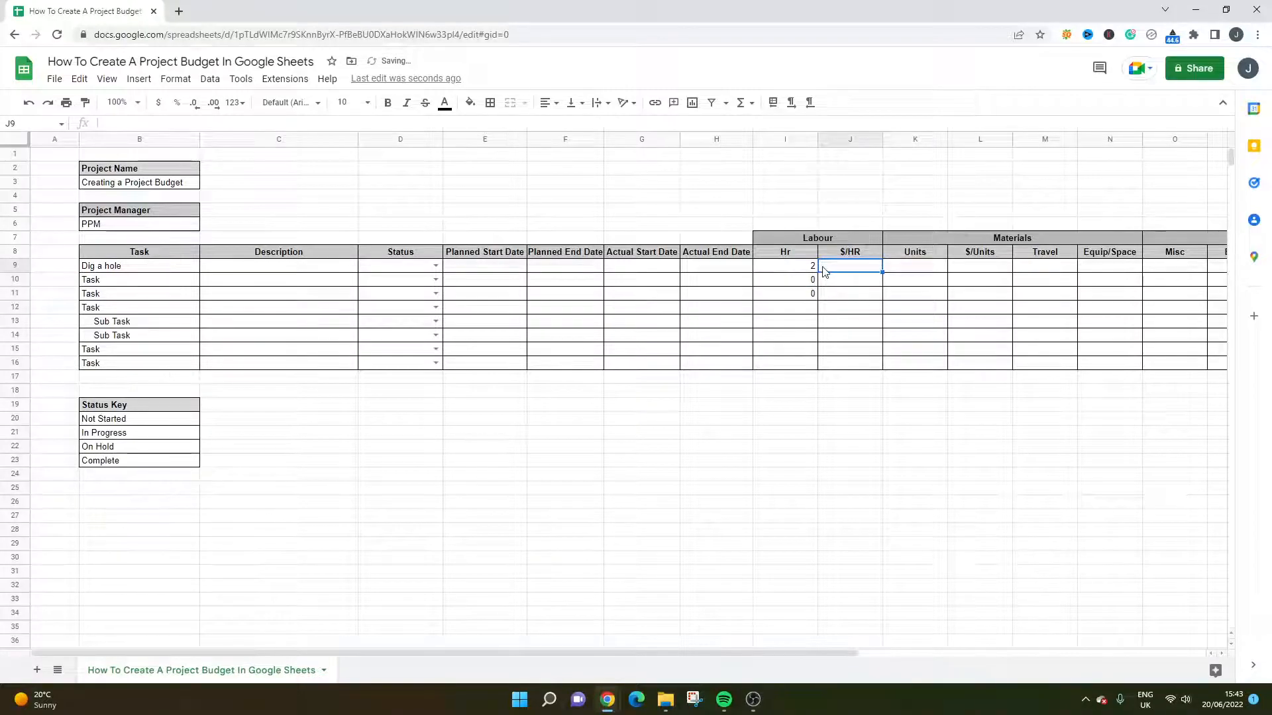
type("10")
key("Return")
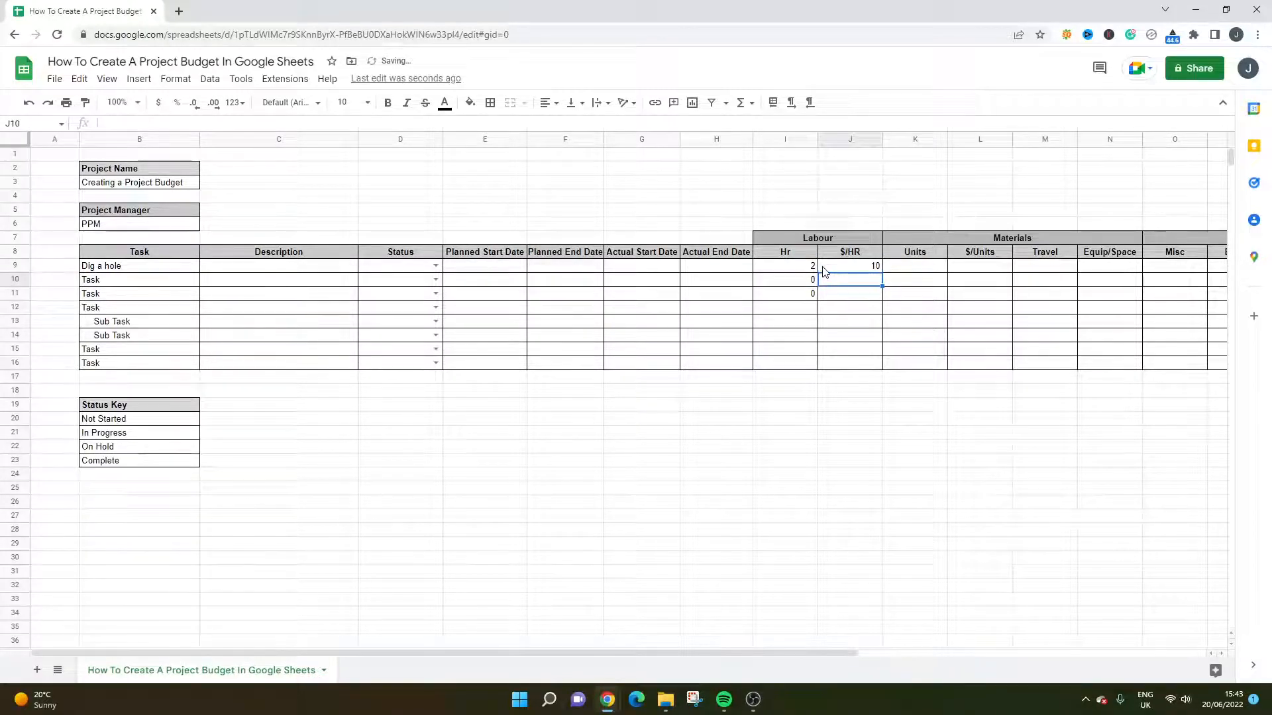
Format the $/HR cells J9:J16 and the $/Units cells L9:L16 as dollar currency
left_click_drag(844, 266, 861, 369)
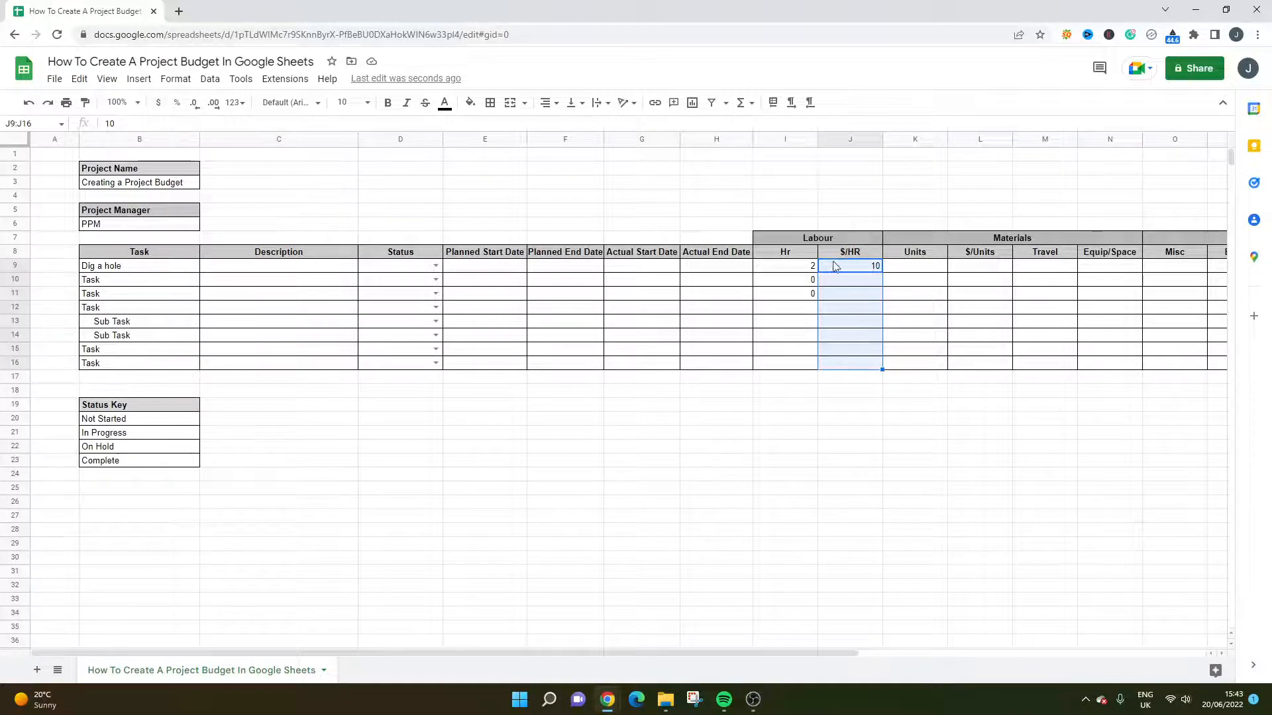
left_click_drag(850, 269, 870, 363)
left_click(159, 105)
left_click_drag(980, 266, 991, 364)
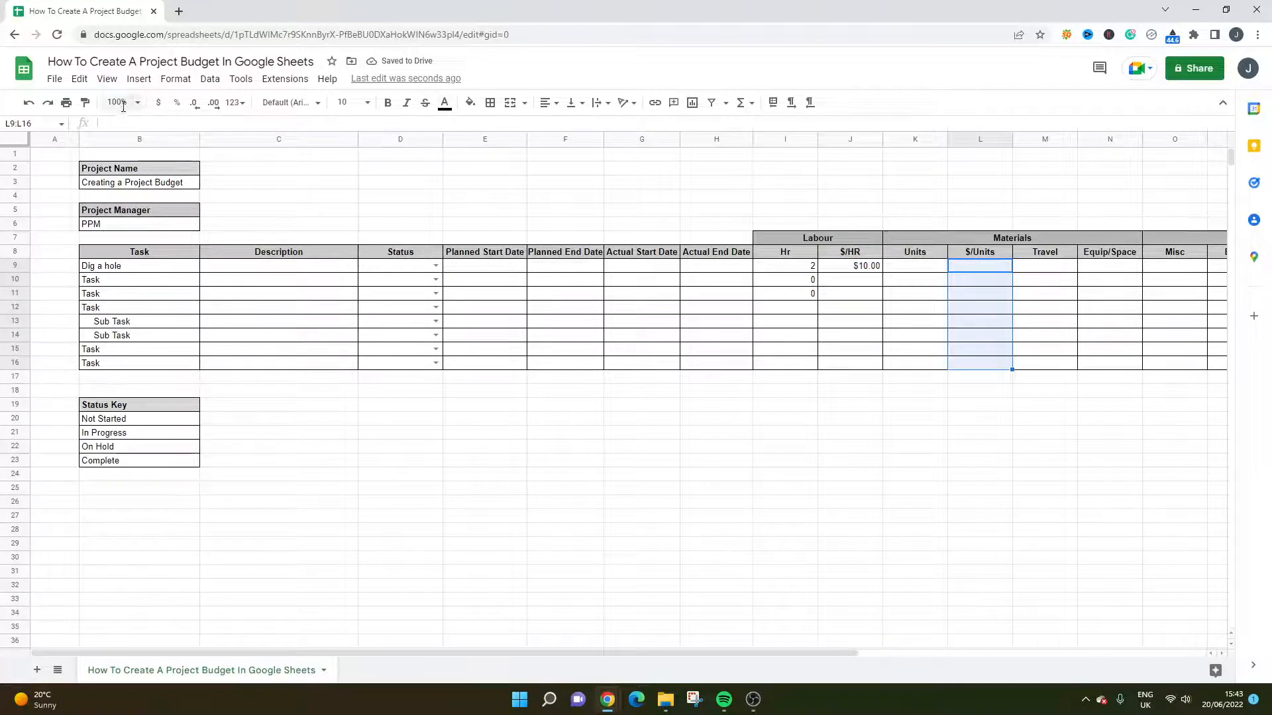
left_click(158, 104)
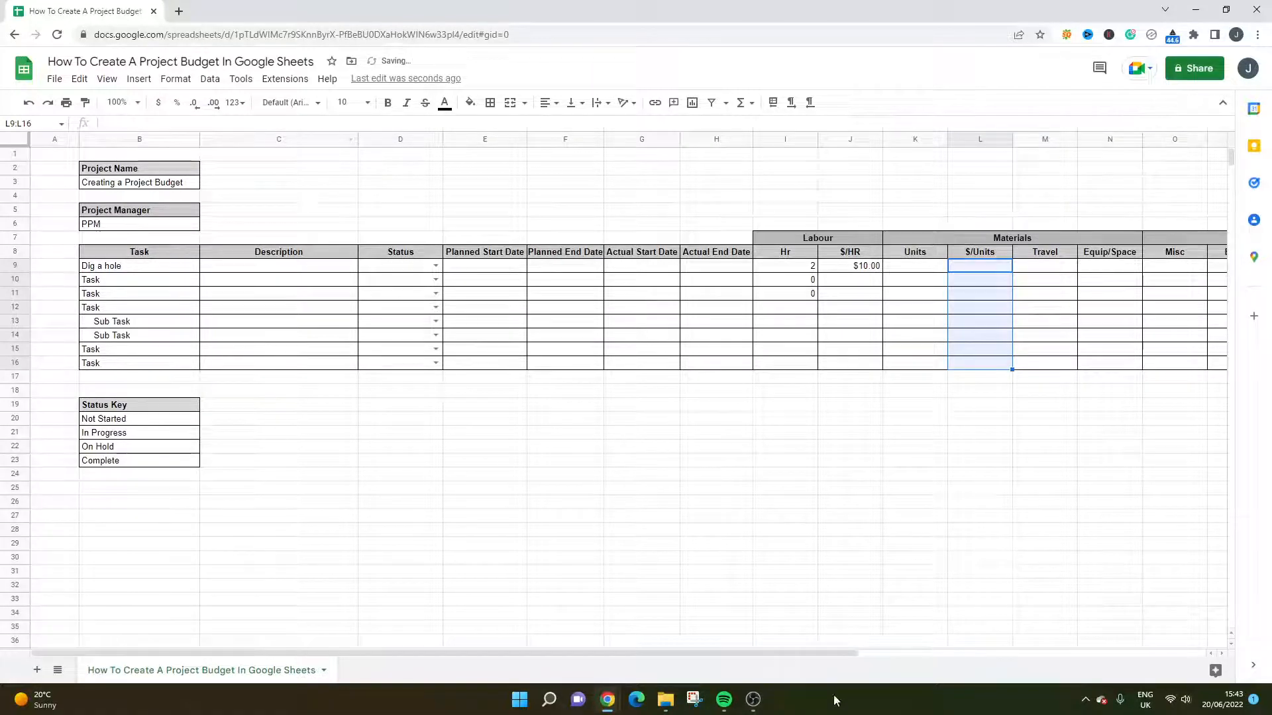
Apply dollar currency format to K9:R16, from the Units column through the Under/Over column
left_click_drag(835, 654, 987, 647)
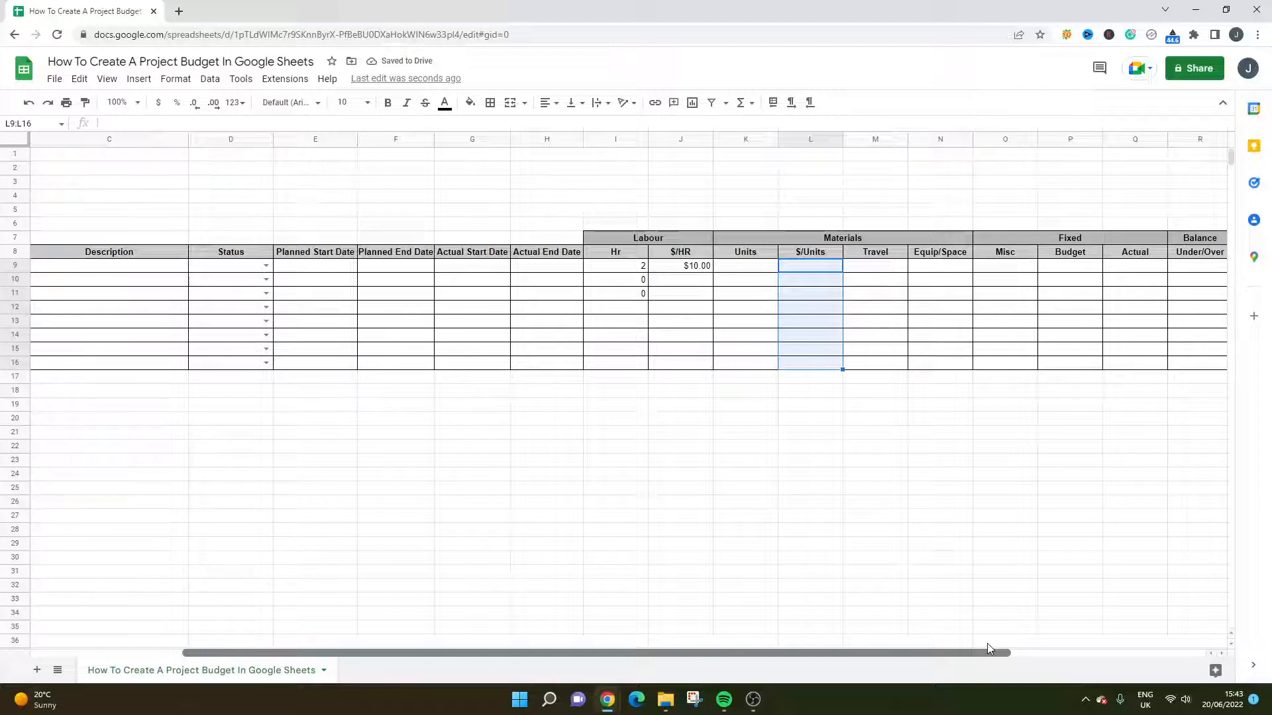
left_click(888, 270)
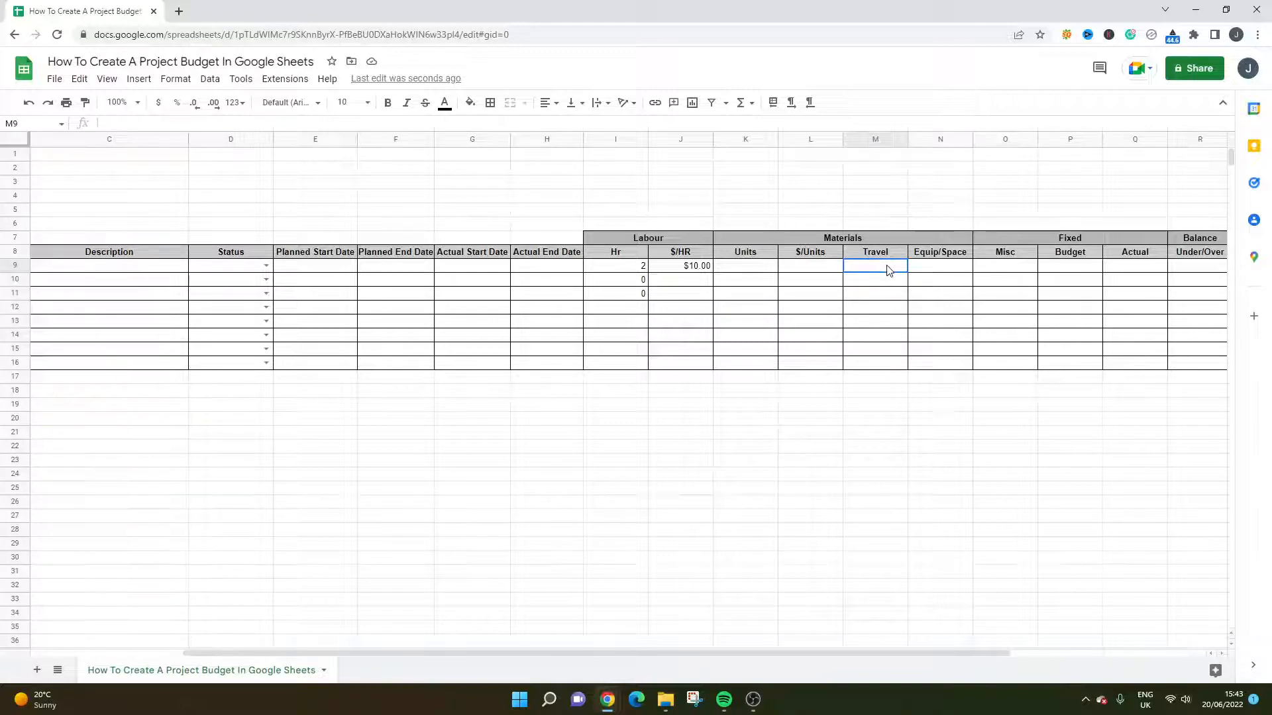
left_click_drag(888, 270, 964, 273)
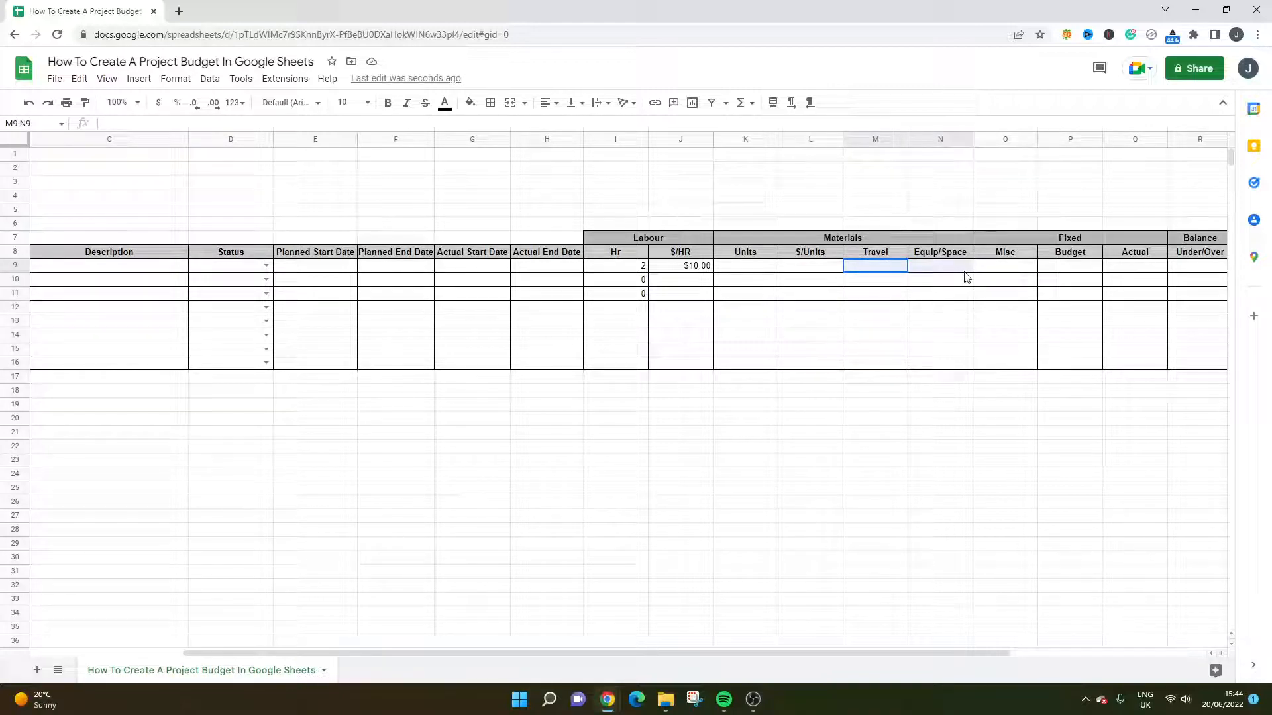
left_click(936, 293)
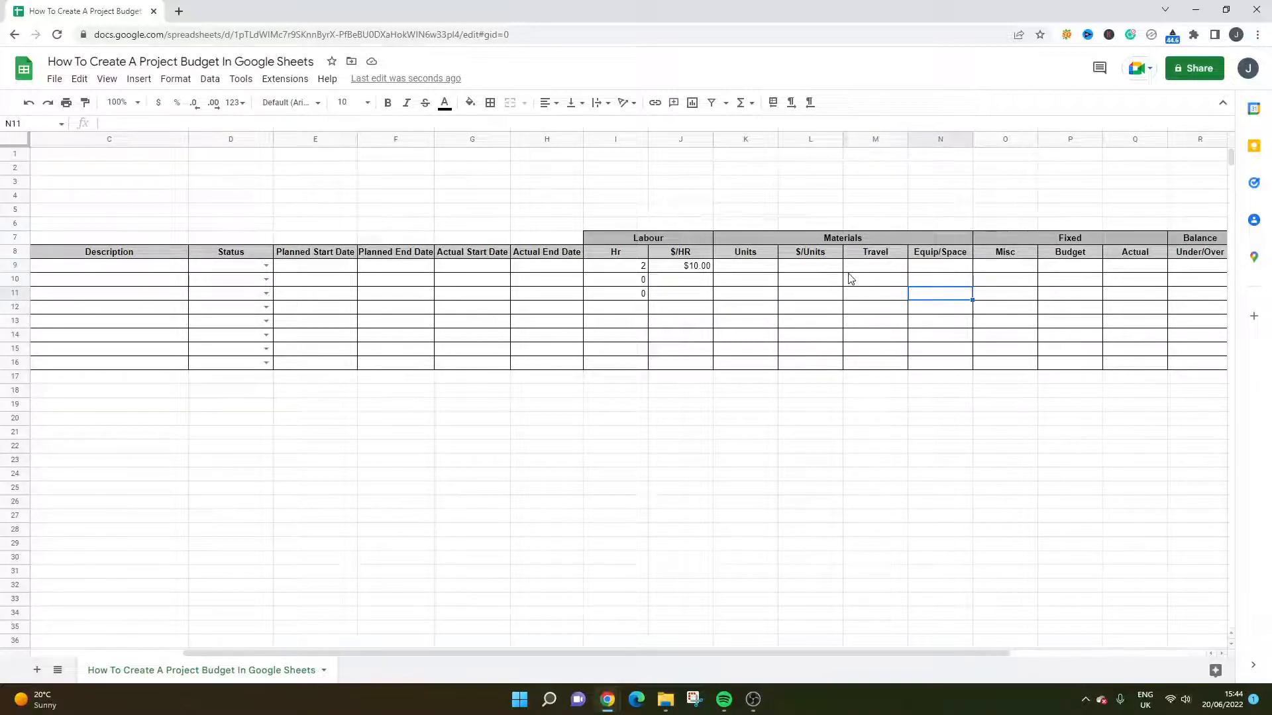
left_click_drag(735, 268, 1173, 365)
left_click_drag(896, 653, 945, 652)
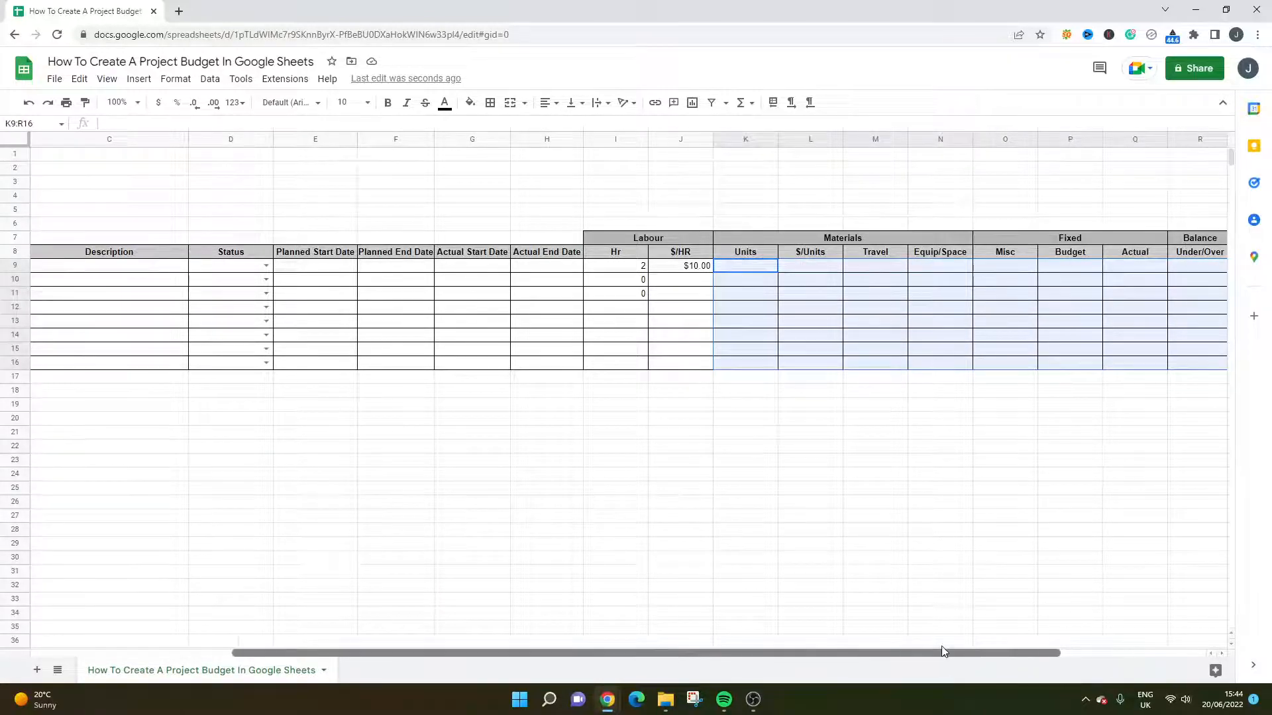
left_click(159, 103)
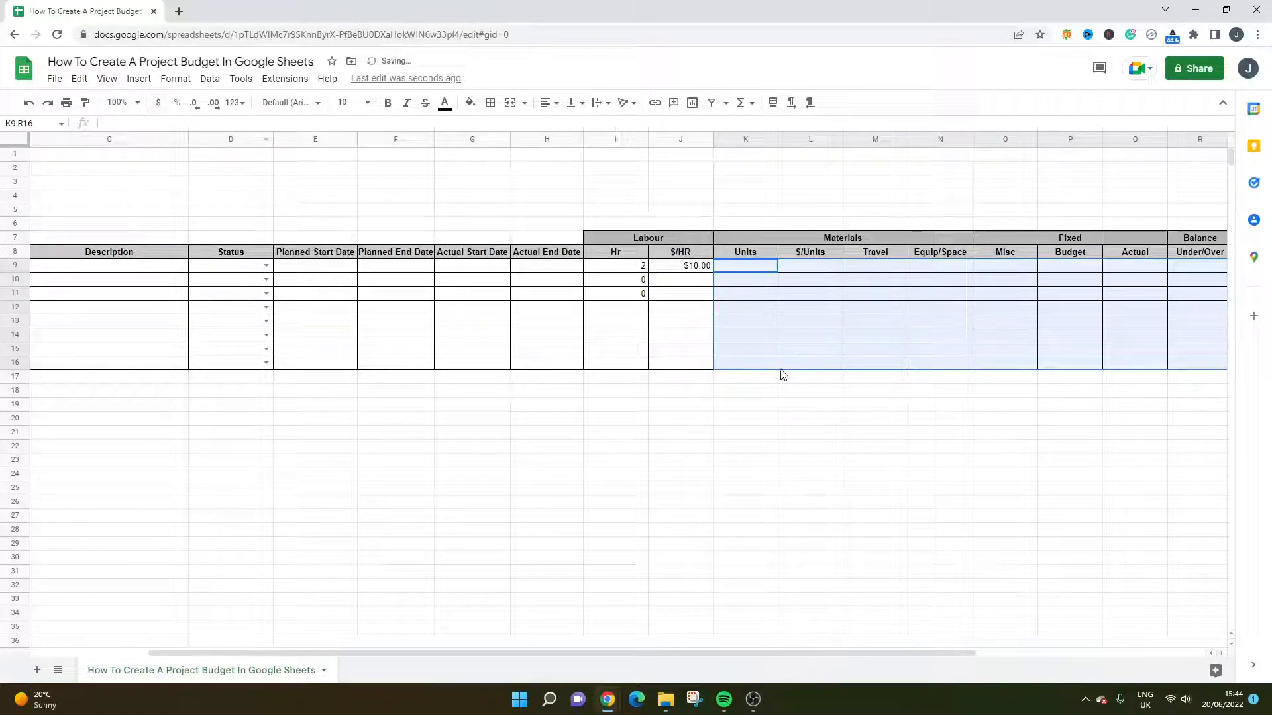
left_click(836, 390)
Clear the zero hours from the Labour Hr cells I10 and I11
left_click(673, 281)
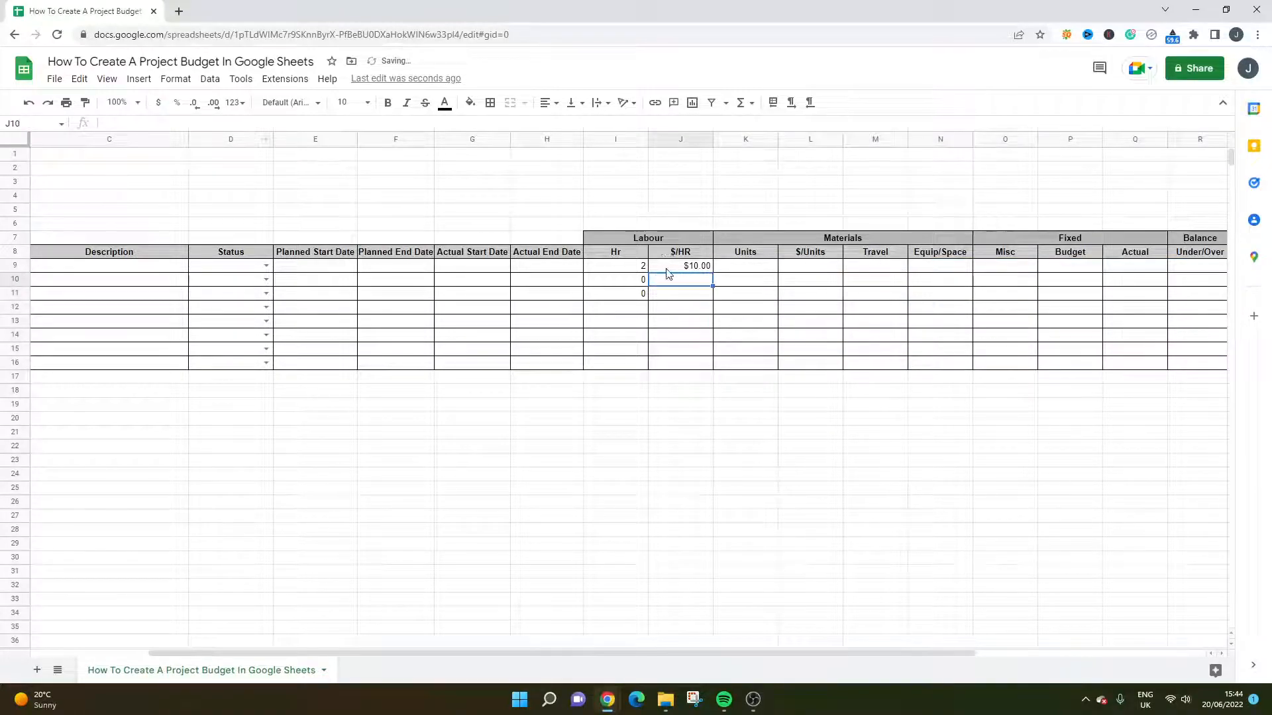
left_click(646, 282)
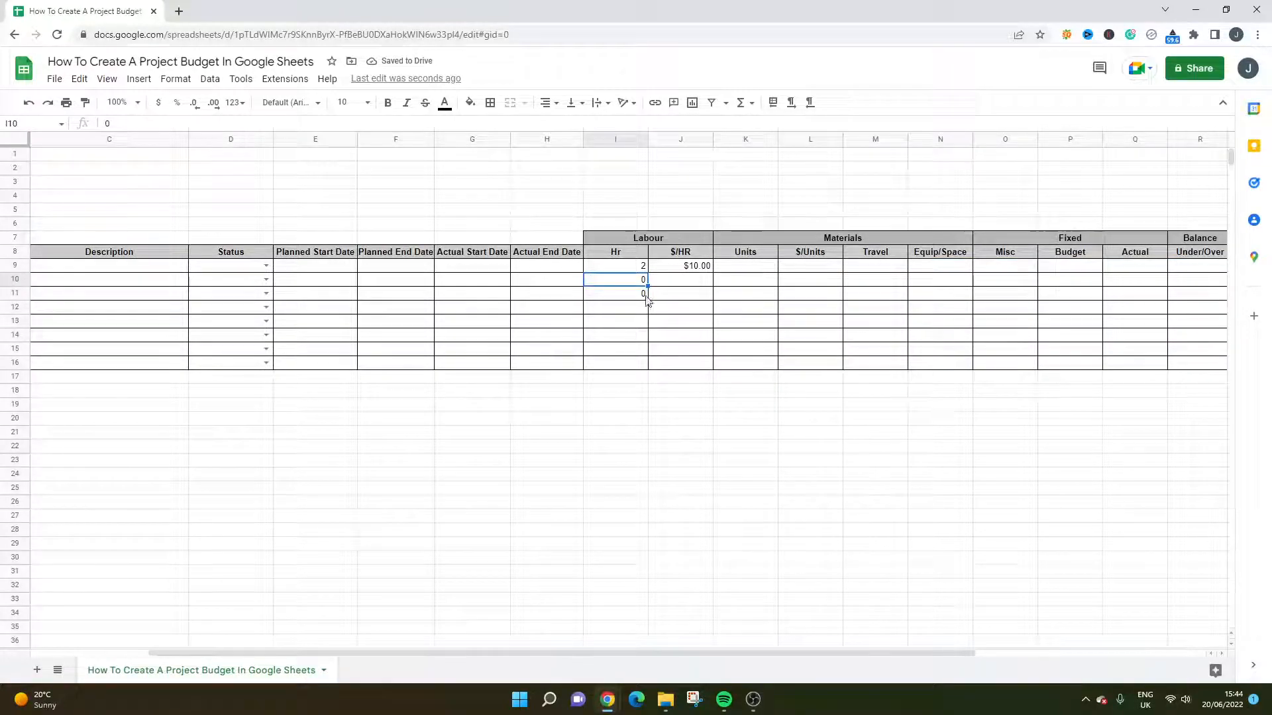
key("Delete")
left_click(640, 296)
key("Delete")
left_click(688, 365)
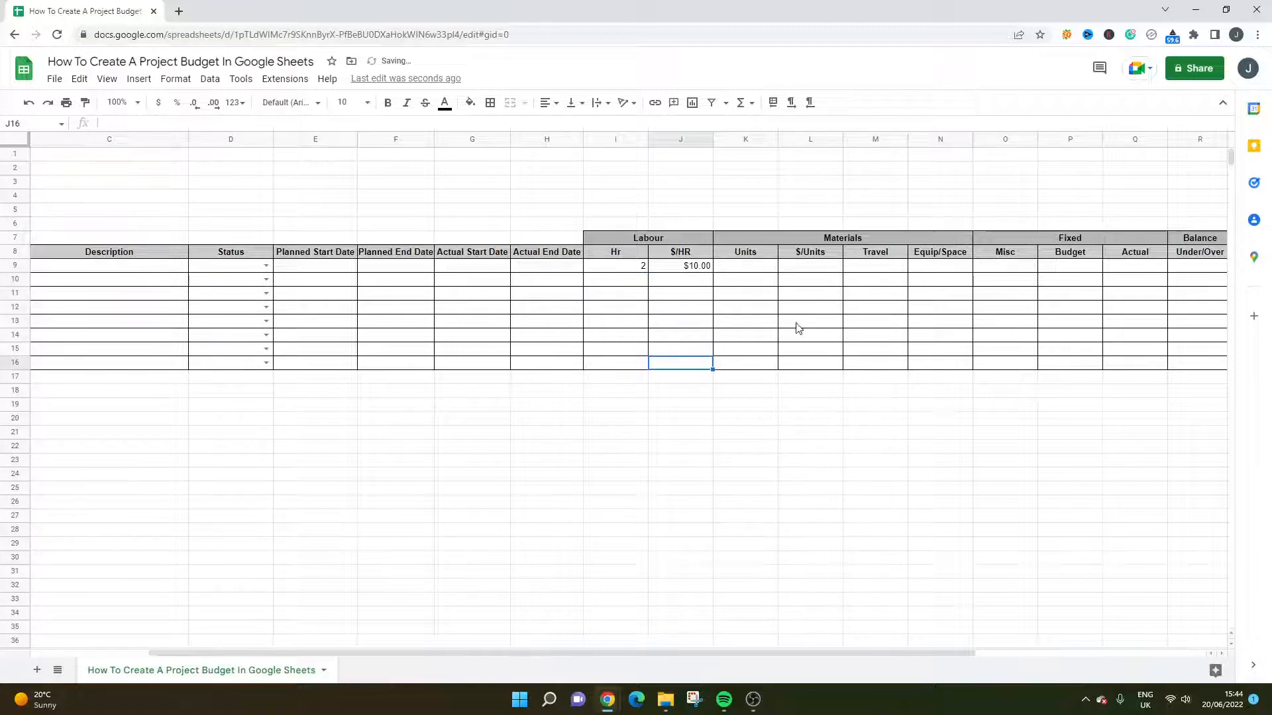
left_click(667, 278)
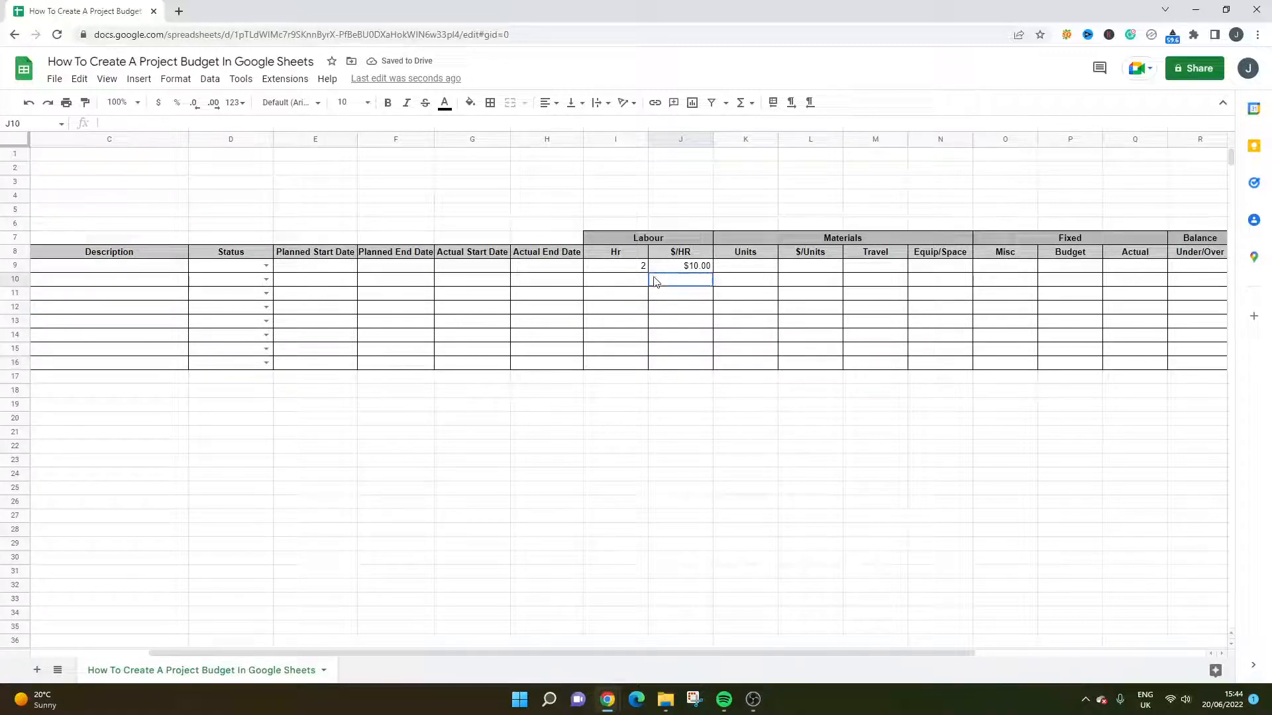
Enter 0 in the Labour Hr cells I10 and I11
left_click(628, 282)
type("0")
key("Return")
type("0")
key("Return")
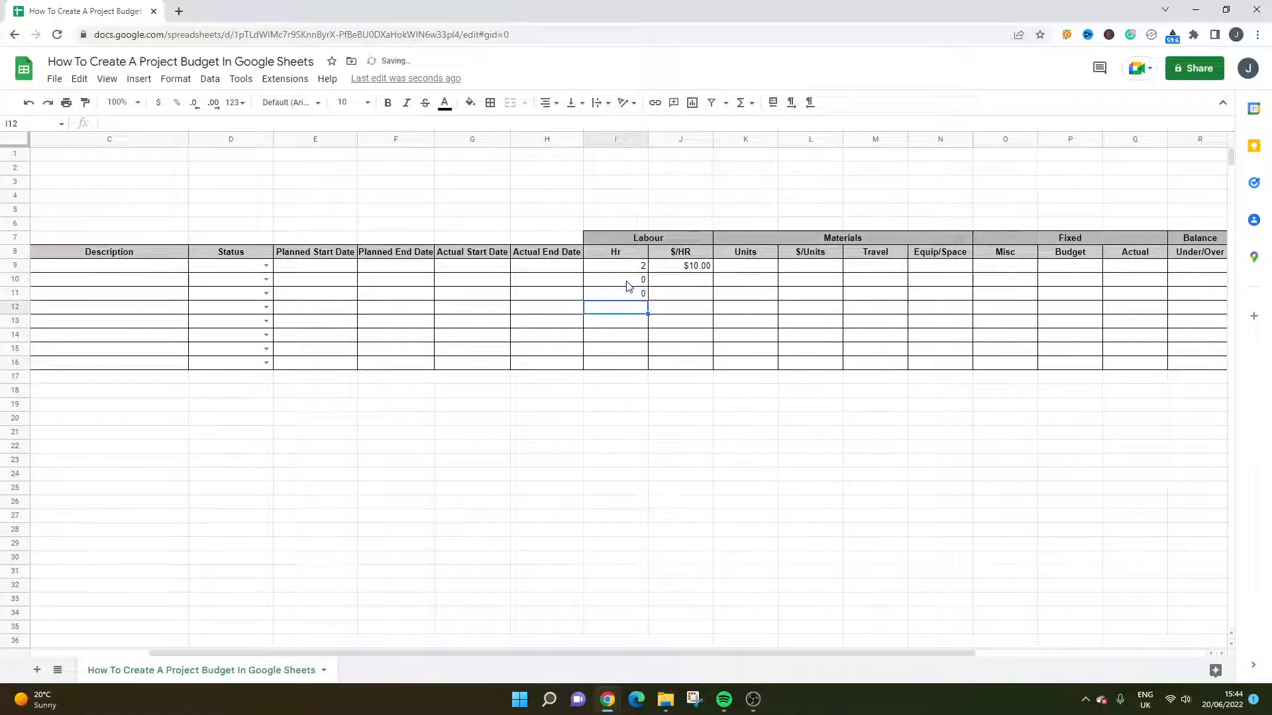
Set the Labour $/HR rate to 15 in J10 and 25 in J11
key("Right")
key("Up")
key("Up")
type("15")
key("Return")
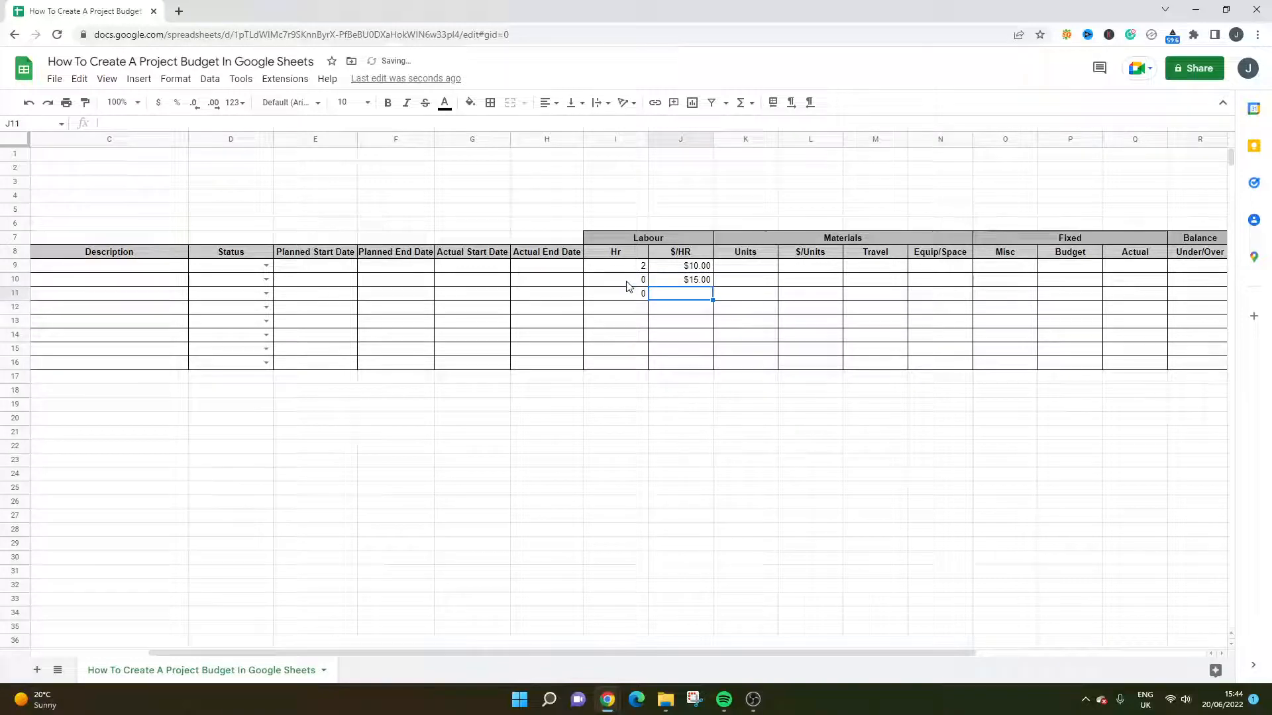
type("25")
key("Return")
Enter 0 in the Materials Units cell K9 of the Dig a hole task
key("Left")
key("Up")
key("Left")
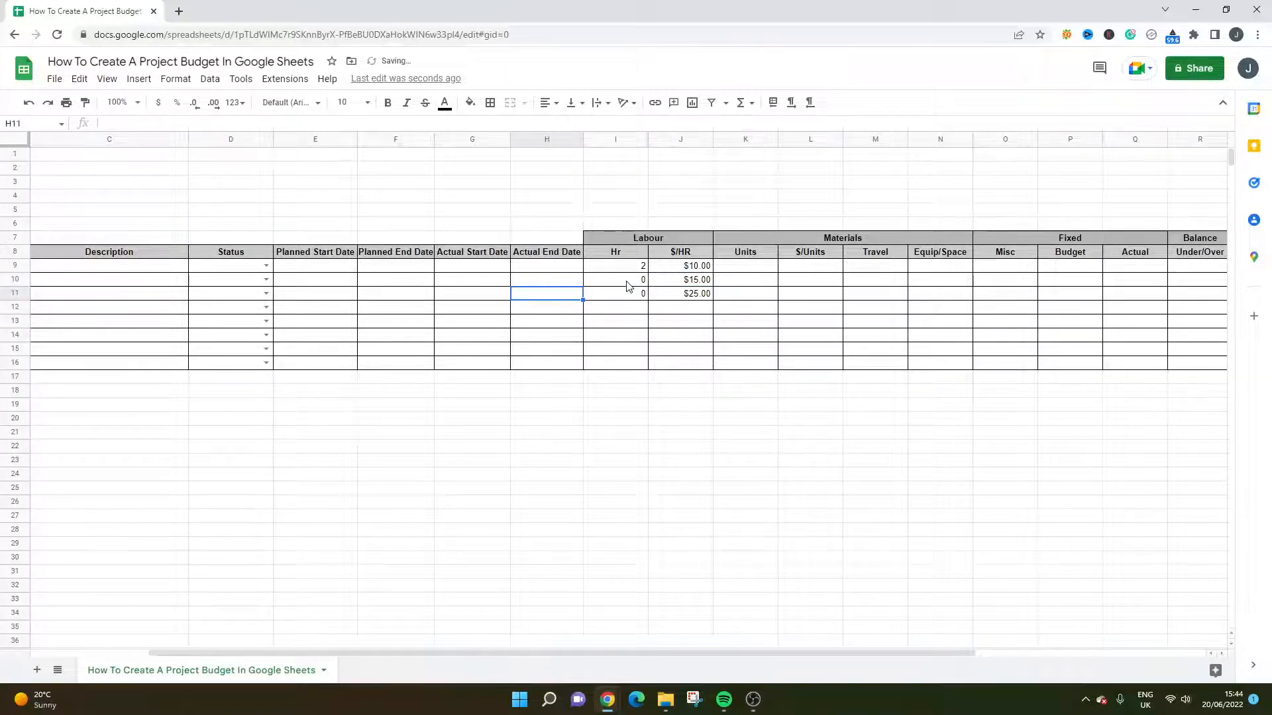
key("Right")
key("Right")
key("Right")
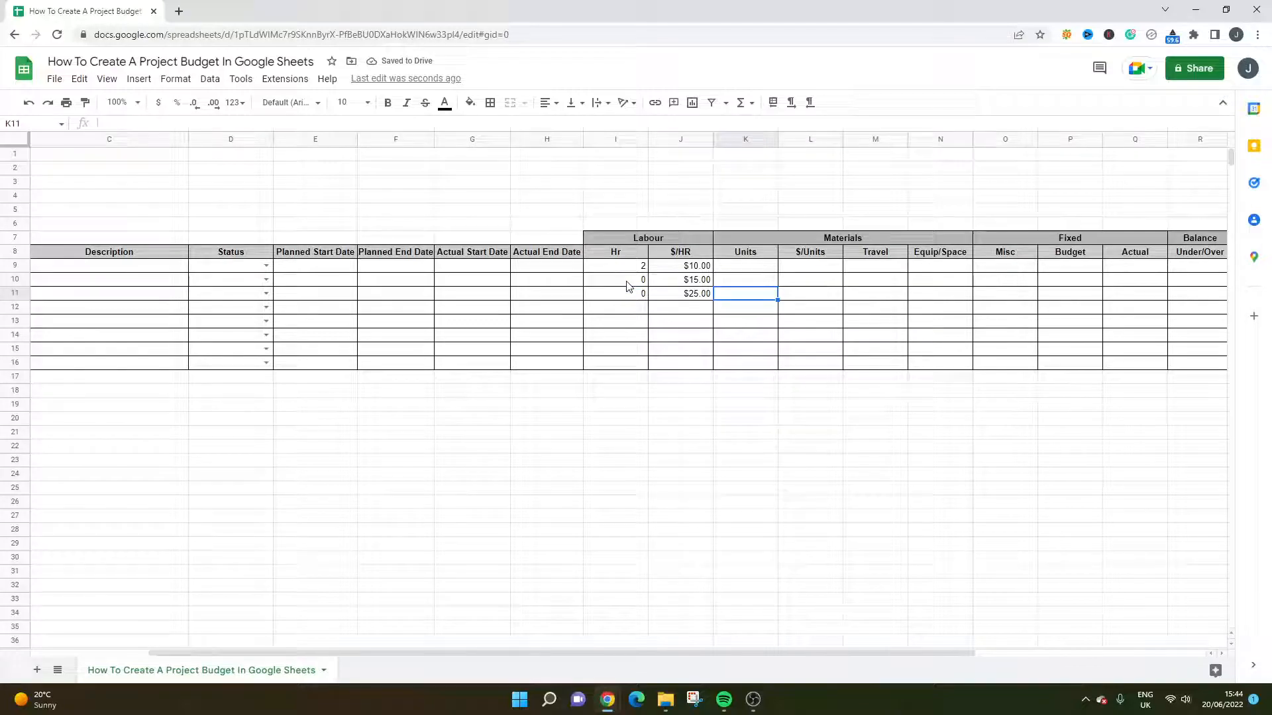
key("Up")
key("Up")
type("0")
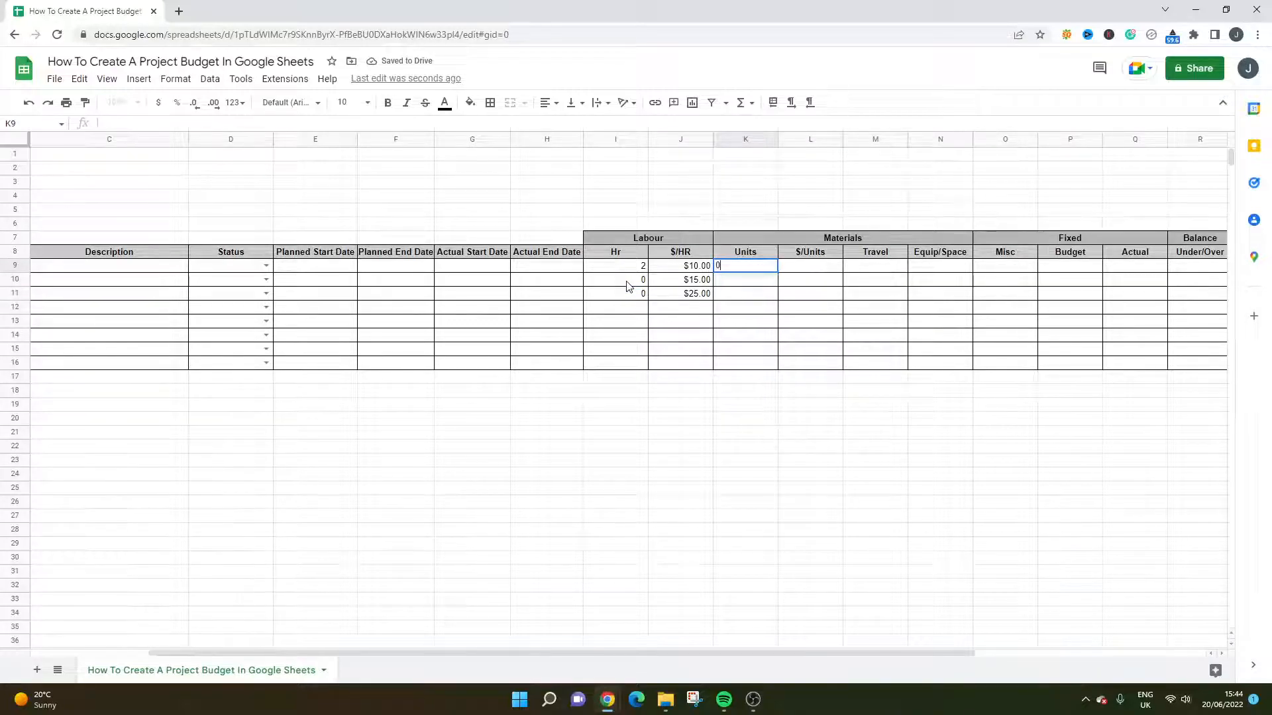
key("Return")
Reset the number format of the Units cells K9:K16 from currency to Automatic
key("Up")
left_click_drag(758, 361, 761, 268)
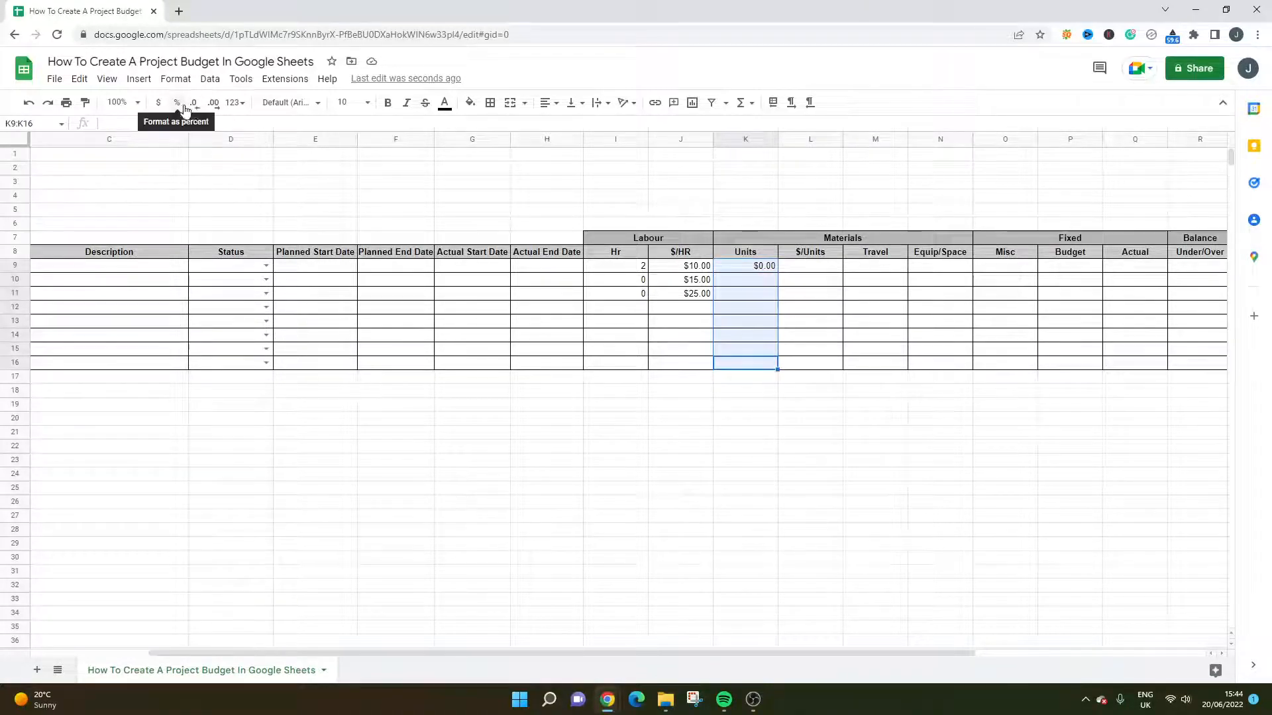
right_click(726, 269)
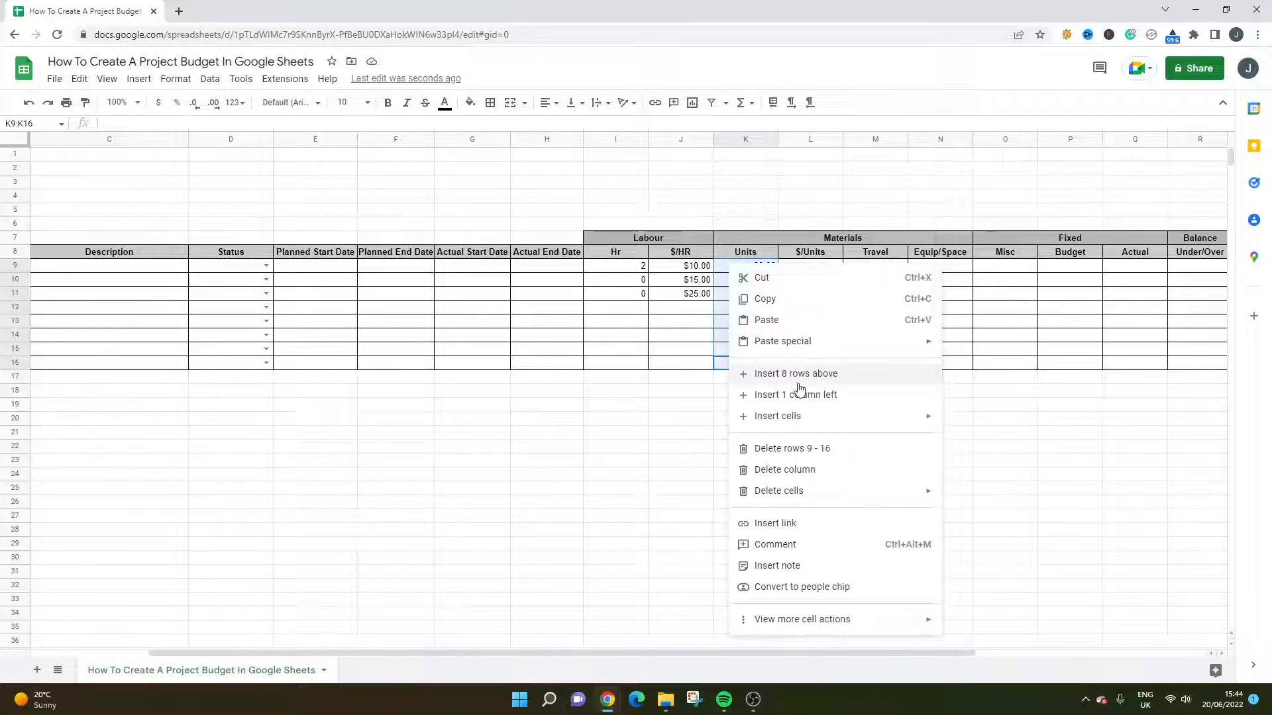
left_click(717, 262)
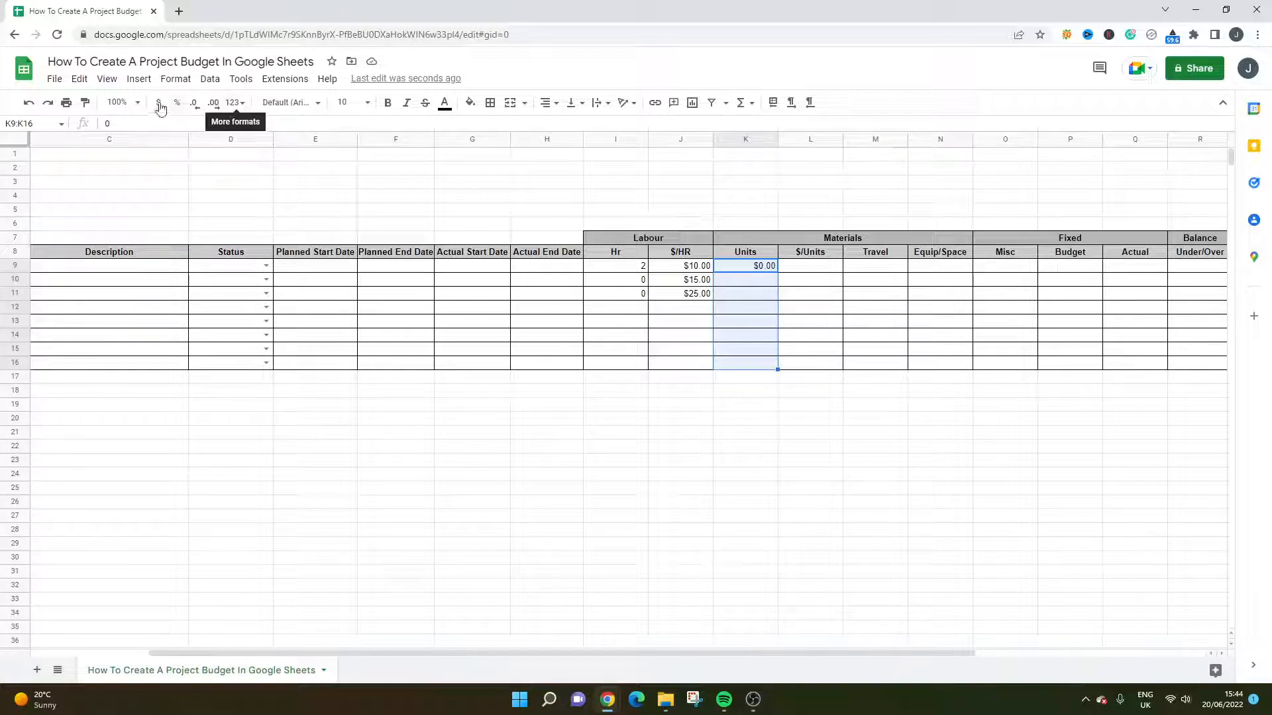
left_click(242, 108)
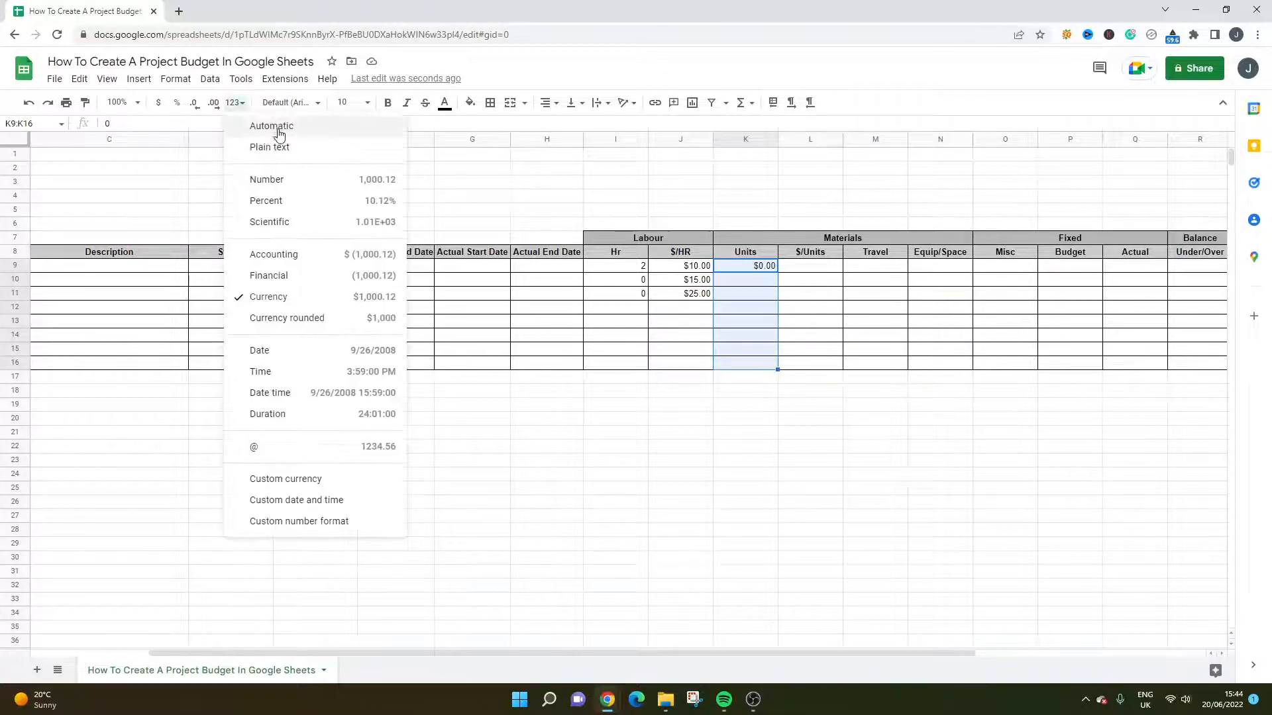
left_click(268, 126)
Enter 0 in the Materials Units cells K10 and K11
left_click(731, 296)
left_click(745, 269)
key("Down")
type("0")
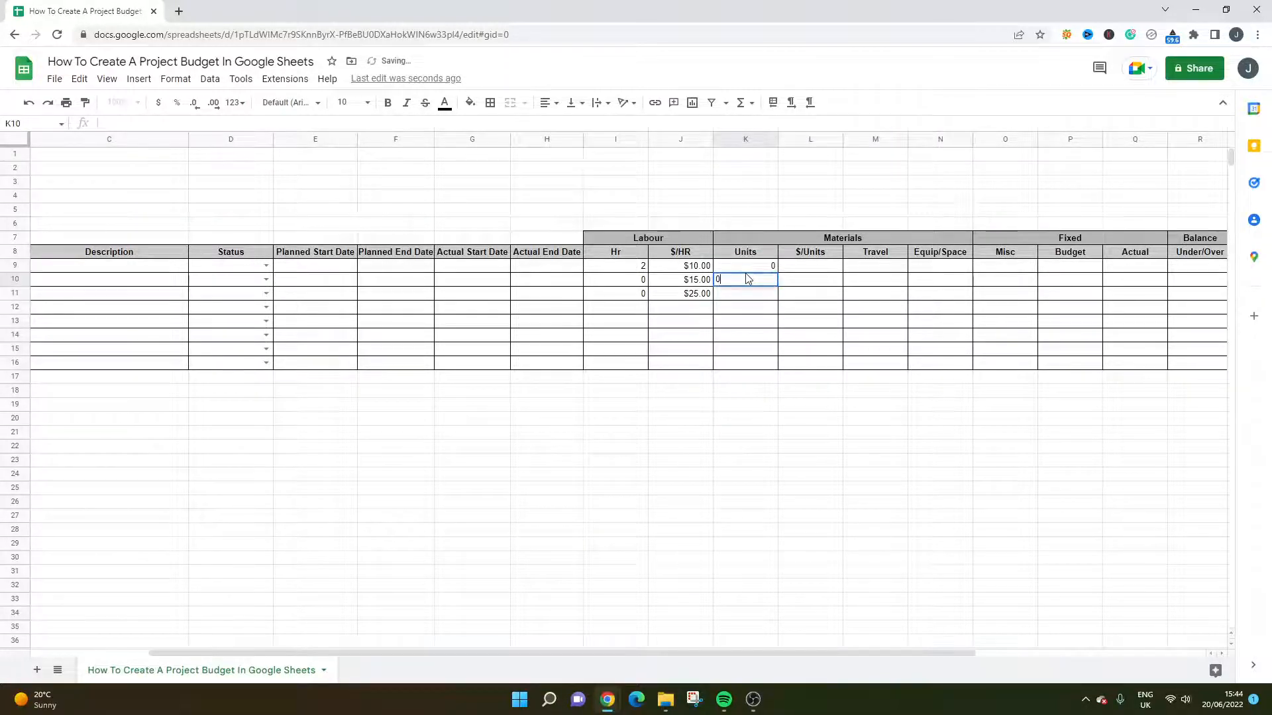
key("Return")
type("0")
key("Return")
Set the Materials $/Units cost to 15 in each of the cells L9, L10 and L11
key("Right")
key("Up")
key("Up")
key("Up")
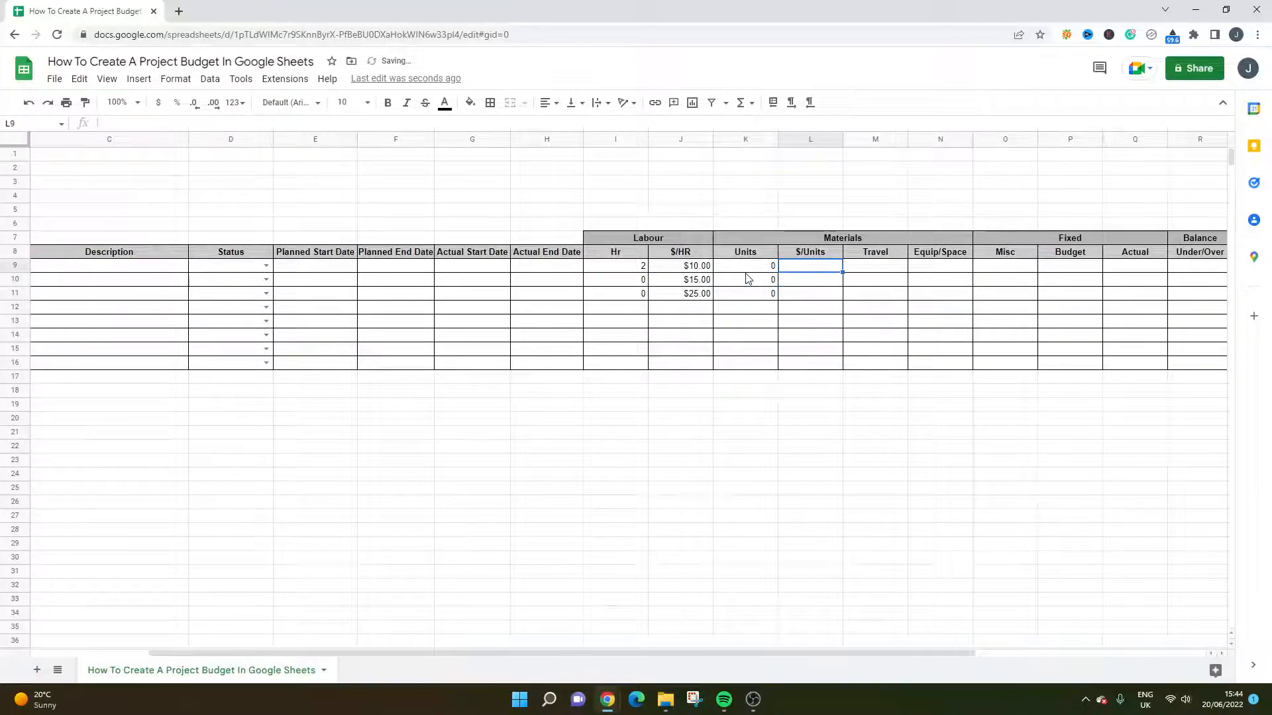
type("15")
key("Return")
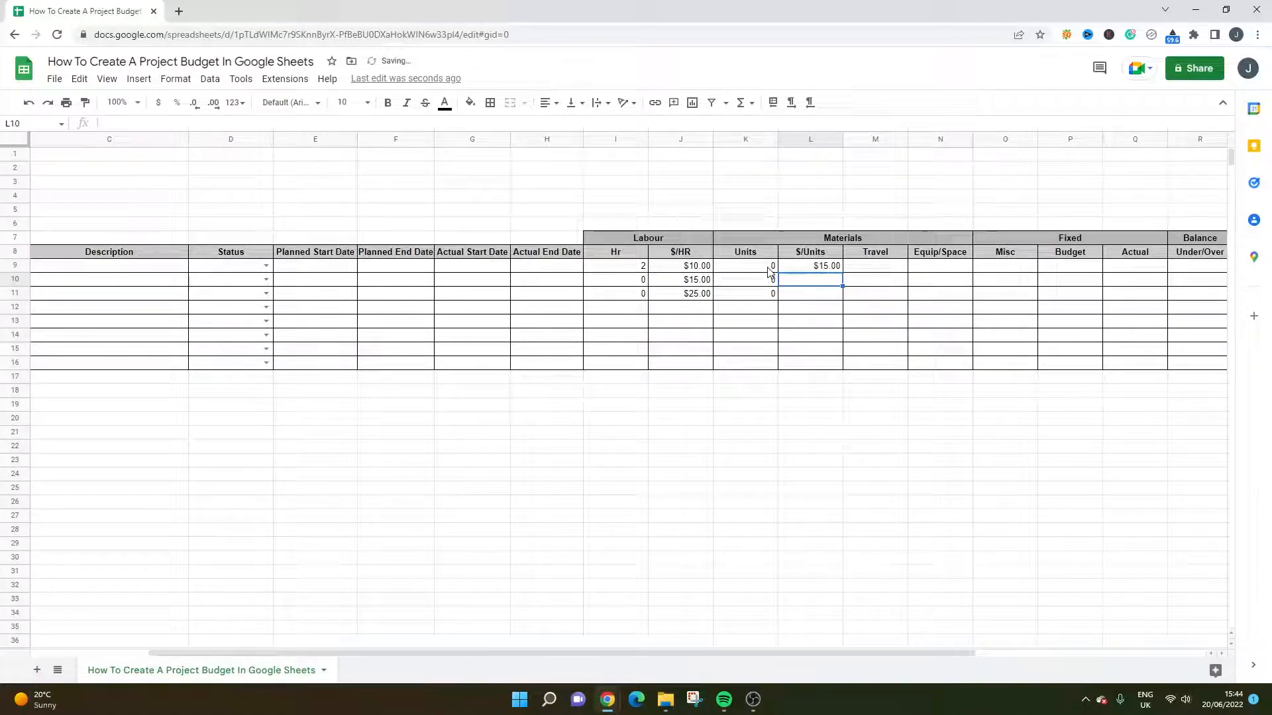
type("15")
key("Return")
type("15")
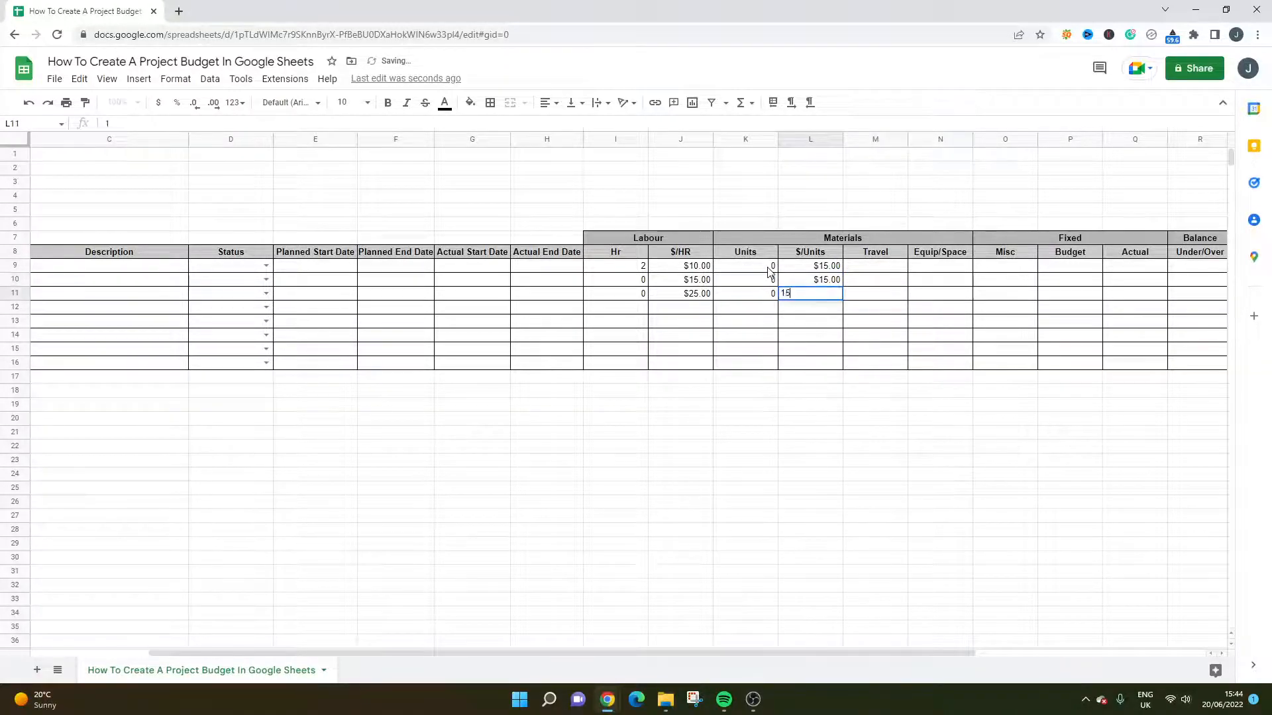
key("Return")
Look back along row 9 at the task name, description and date columns, up to the Materials columns
key("Up")
key("Up")
key("Up")
key("Right")
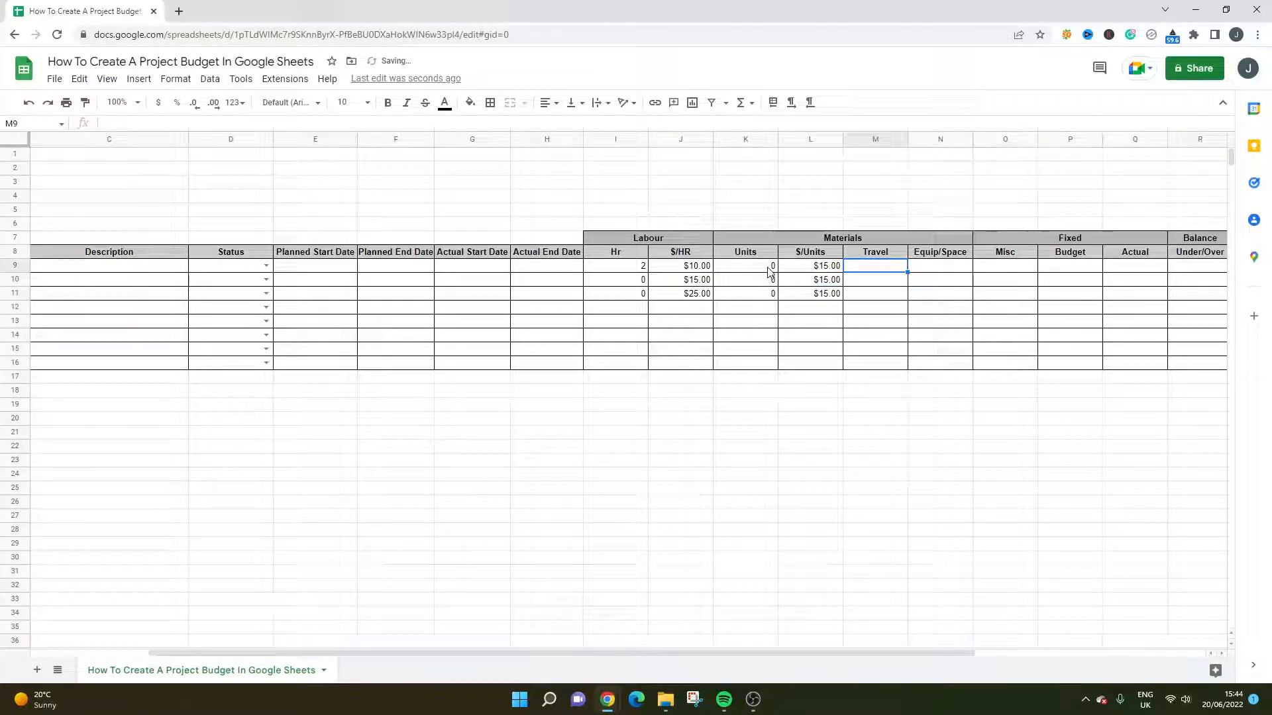
key("Left")
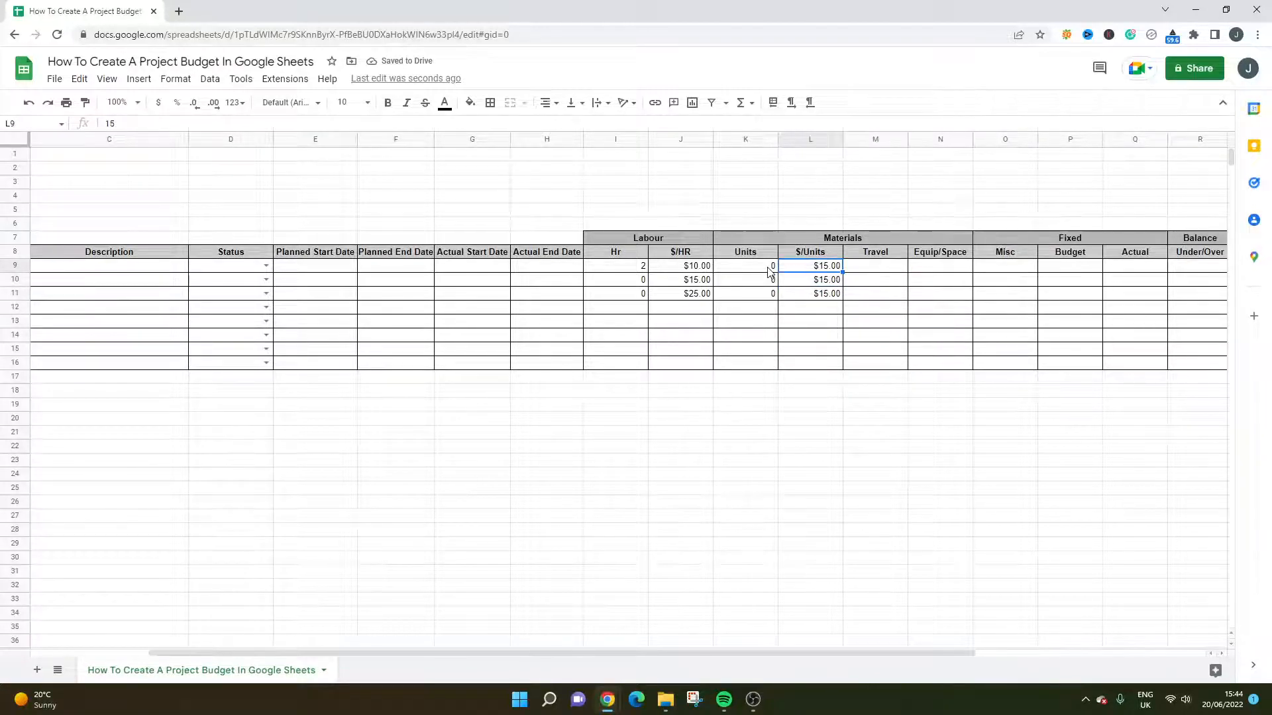
key("Left")
key("Left")
key("Left")
key("Left")
key("Left")
key("Left")
key("Left")
key("Left")
key("Left")
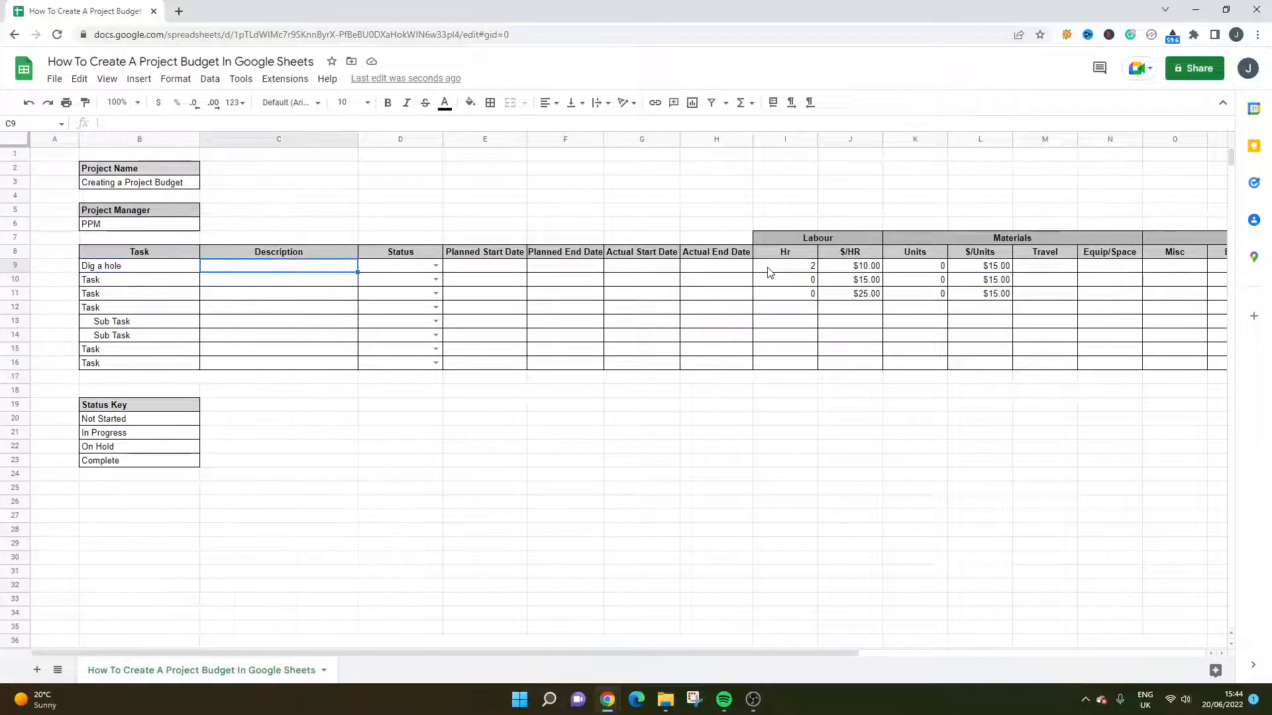
key("Right")
key("Right")
key("Right")
key("Right")
key("Right")
key("Right")
key("Right")
key("Right")
key("Right")
key("Right")
key("Right")
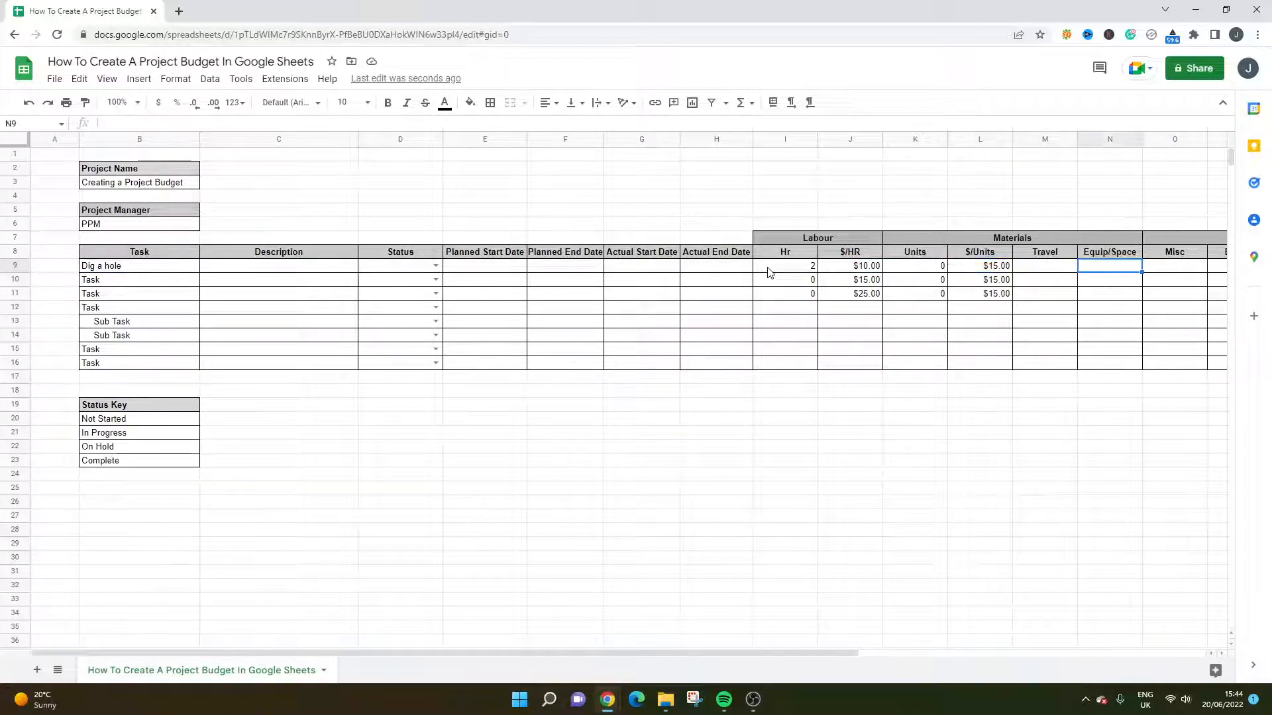
Enter the Travel costs 25 in M9, 10 in M10 and 10 in M11
key("Left")
type("25")
key("Return")
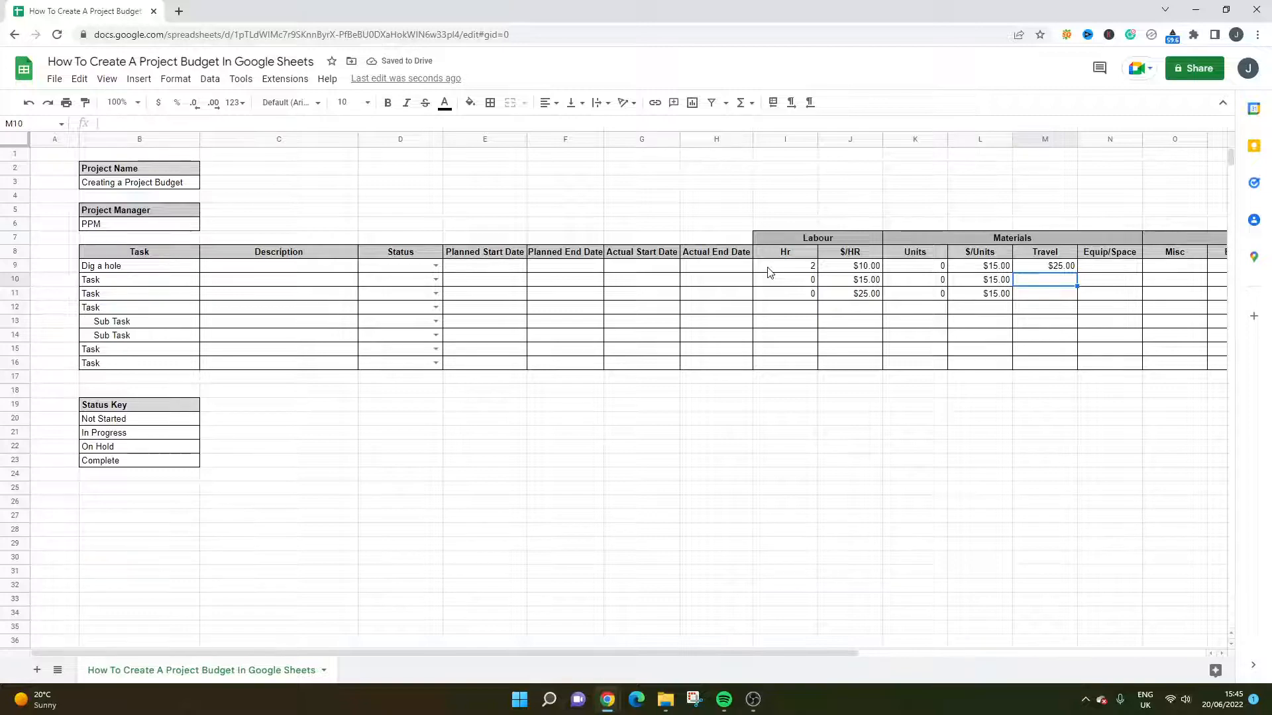
type("10")
key("Return")
type("10")
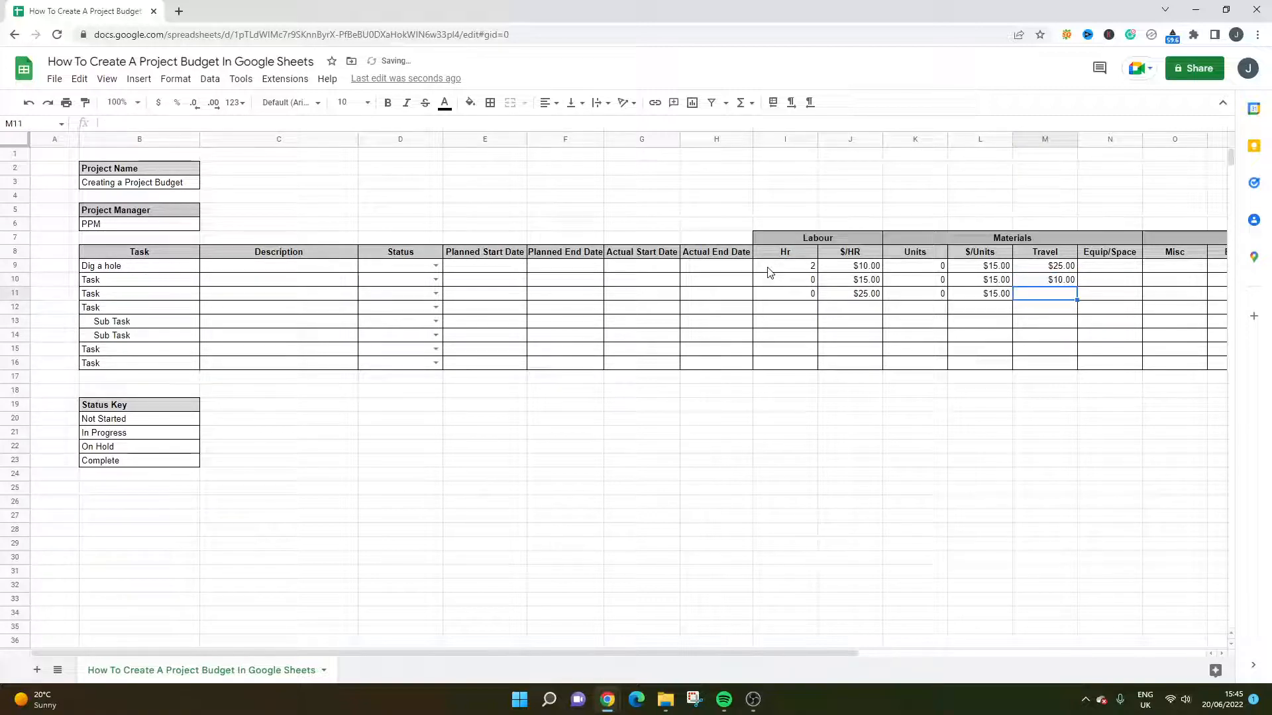
key("Return")
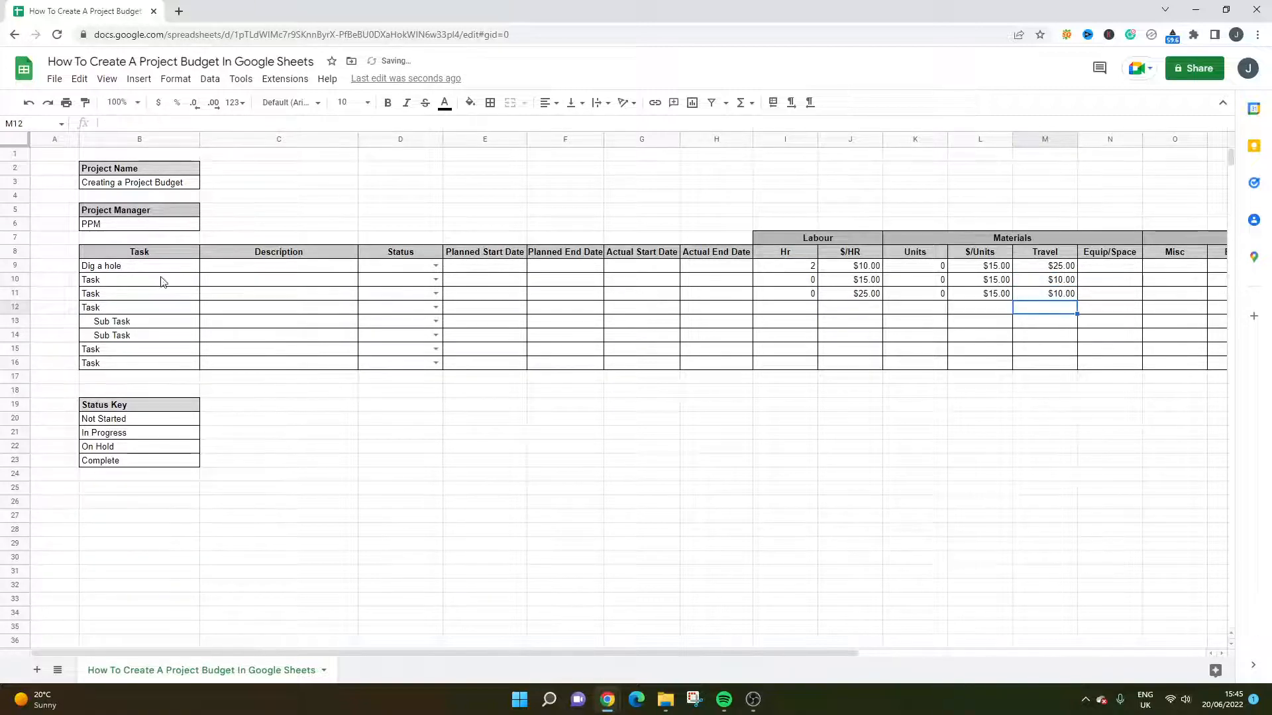
Enter the Equip/Space costs 50 in N9, 10 in N10 and 20 in N11
key("Right")
key("Right")
key("Right")
key("Right")
left_click(936, 266)
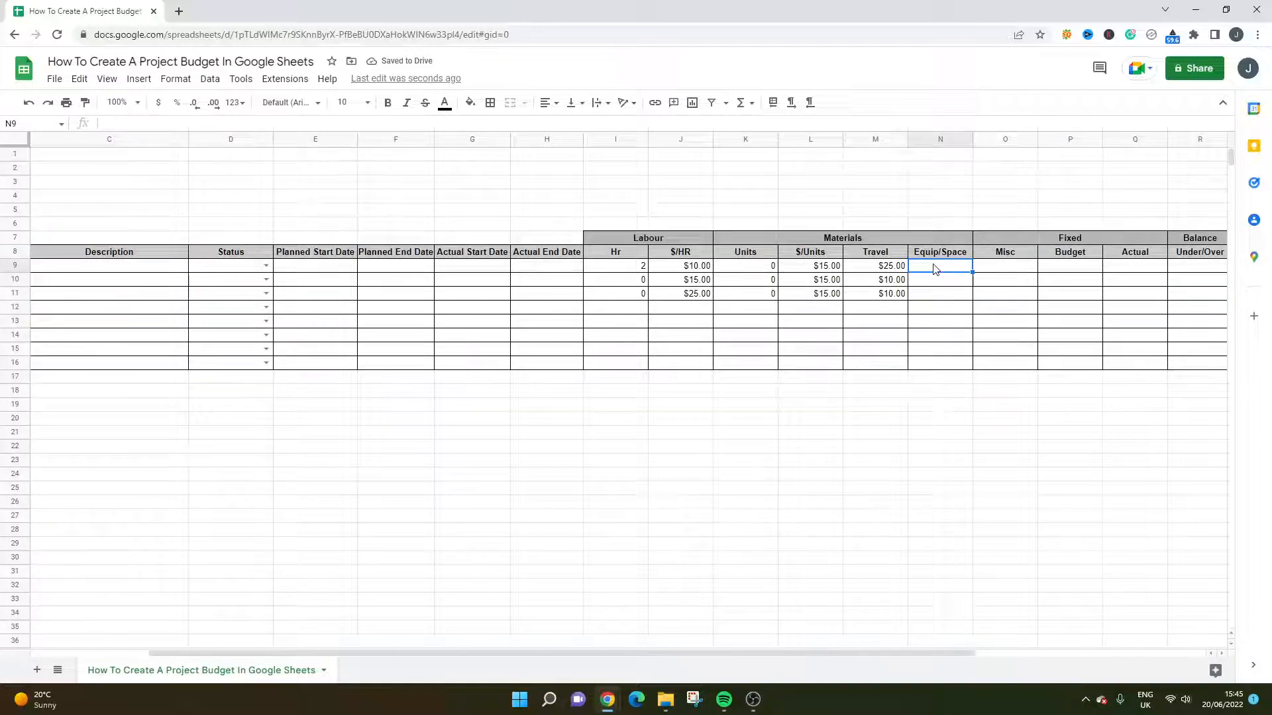
type("50")
key("Return")
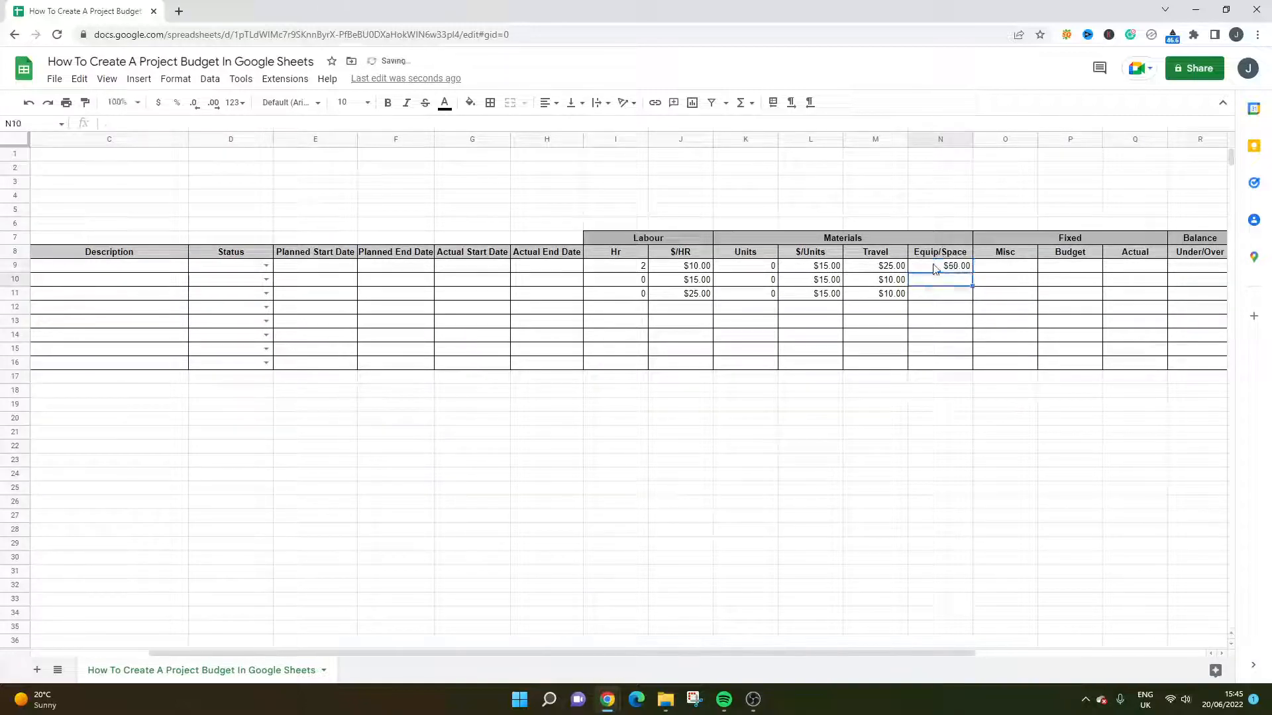
type("10")
key("Return")
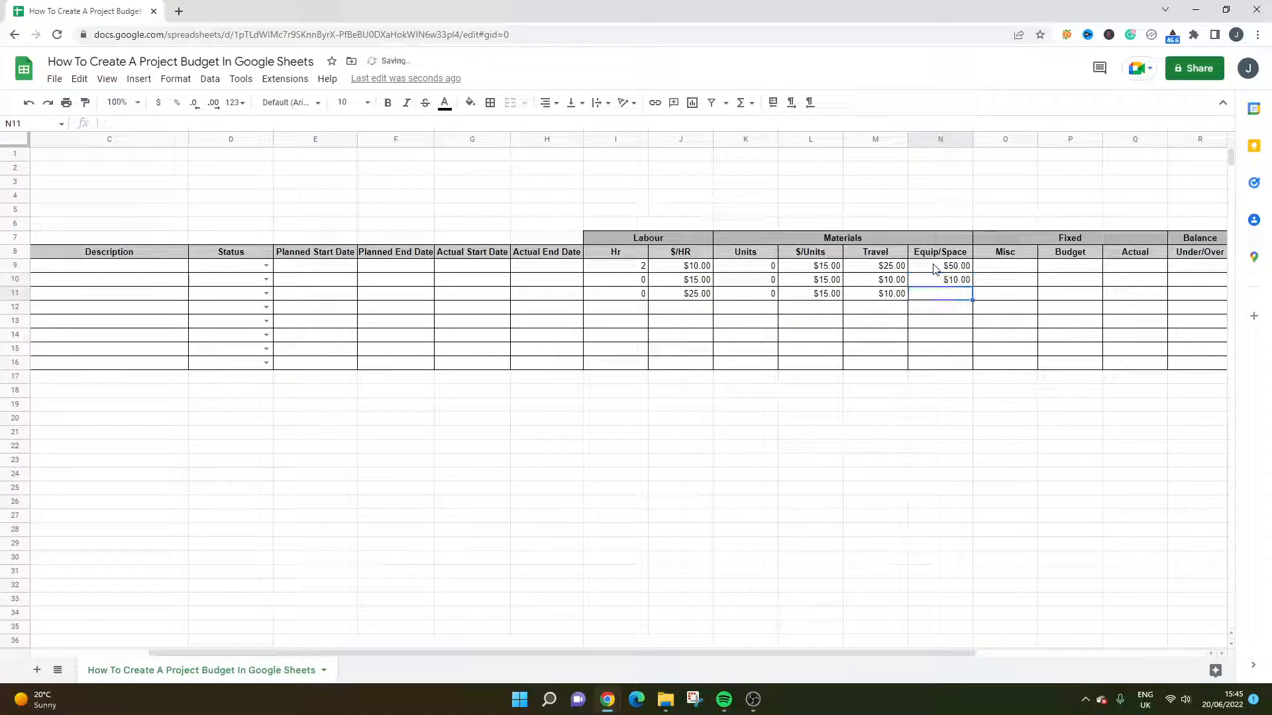
type("20")
key("Return")
Enter 0 in the Fixed Misc cells O9, O10 and O11
key("Right")
key("Right")
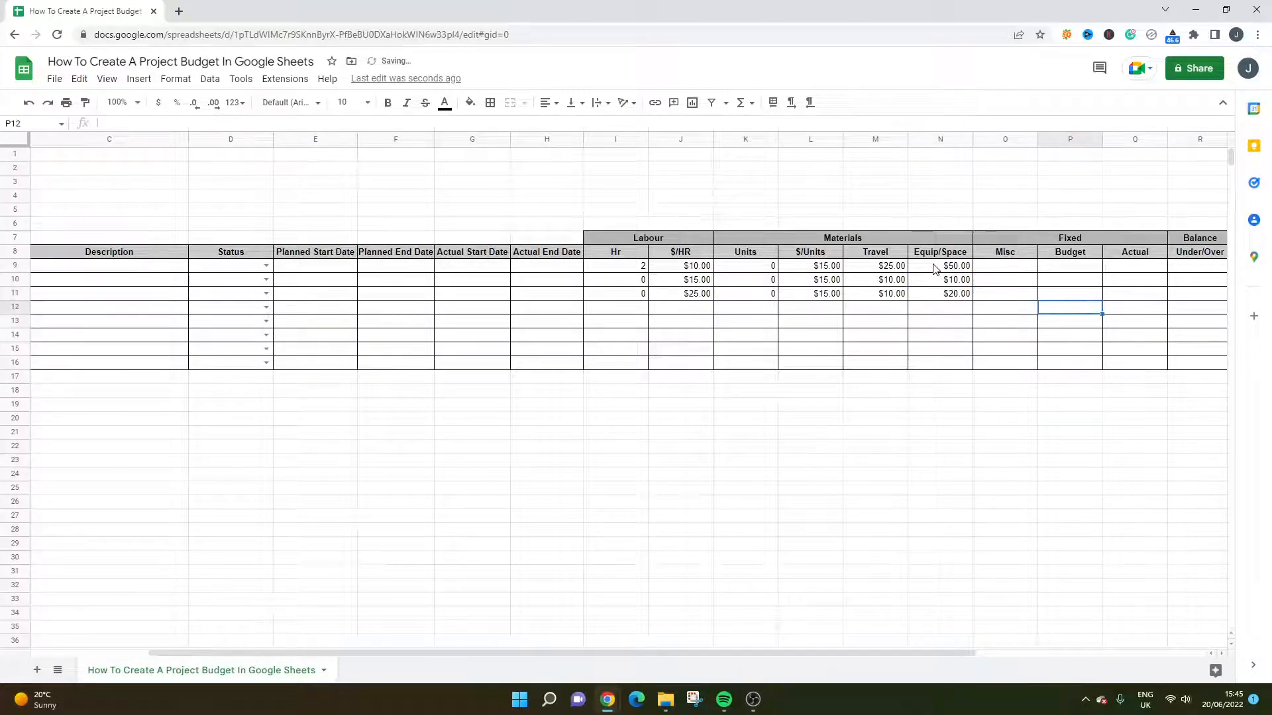
key("Left")
key("Up")
key("Up")
key("Up")
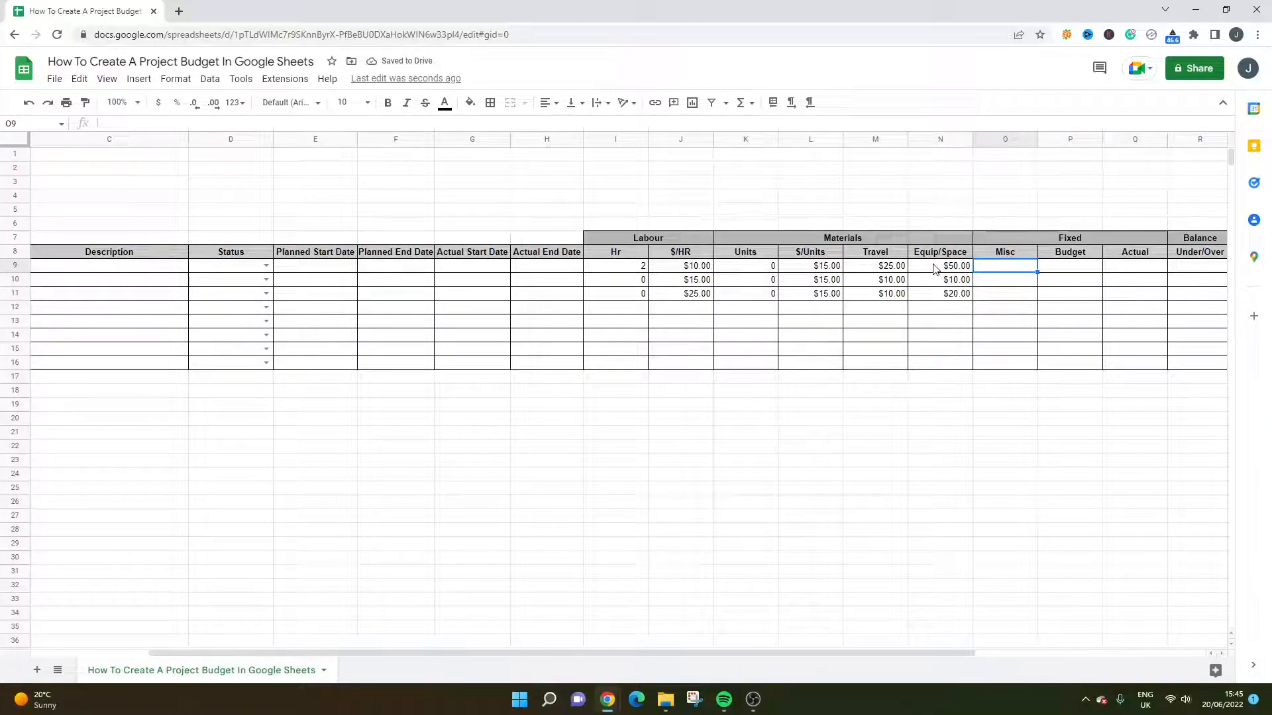
type("0")
key("Return")
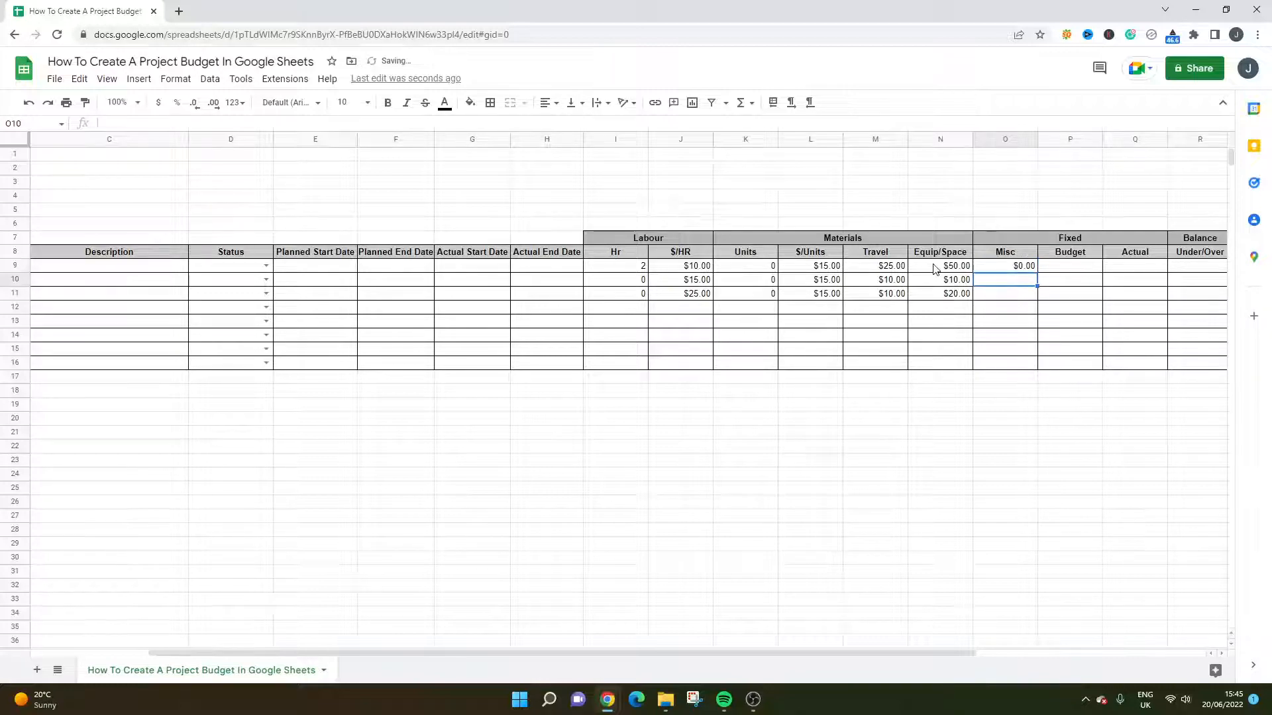
type("0")
key("Return")
type("0")
key("Return")
Calculate Budget minus Actual with =P9-Q9 in the Under/Over cell R9 and fill the formula down to R16
key("Up")
key("Up")
key("Up")
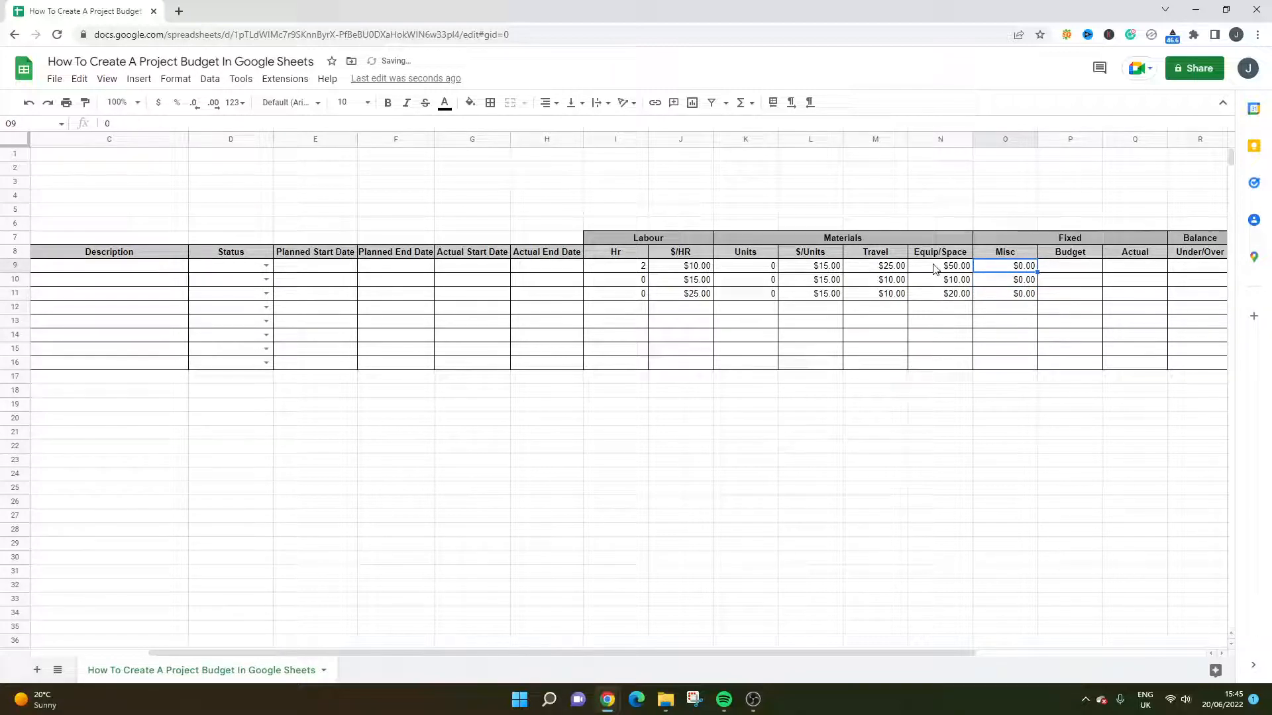
key("Right")
key("Right")
key("Right")
key("Right")
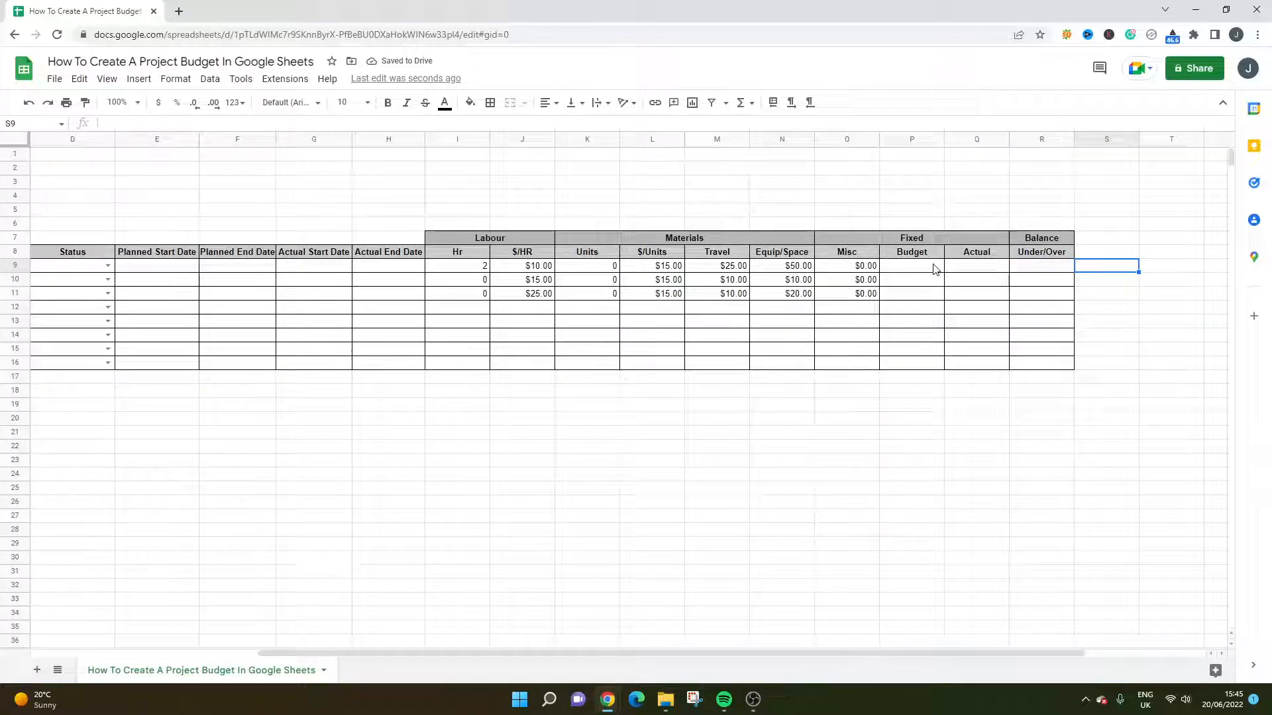
left_click(934, 267)
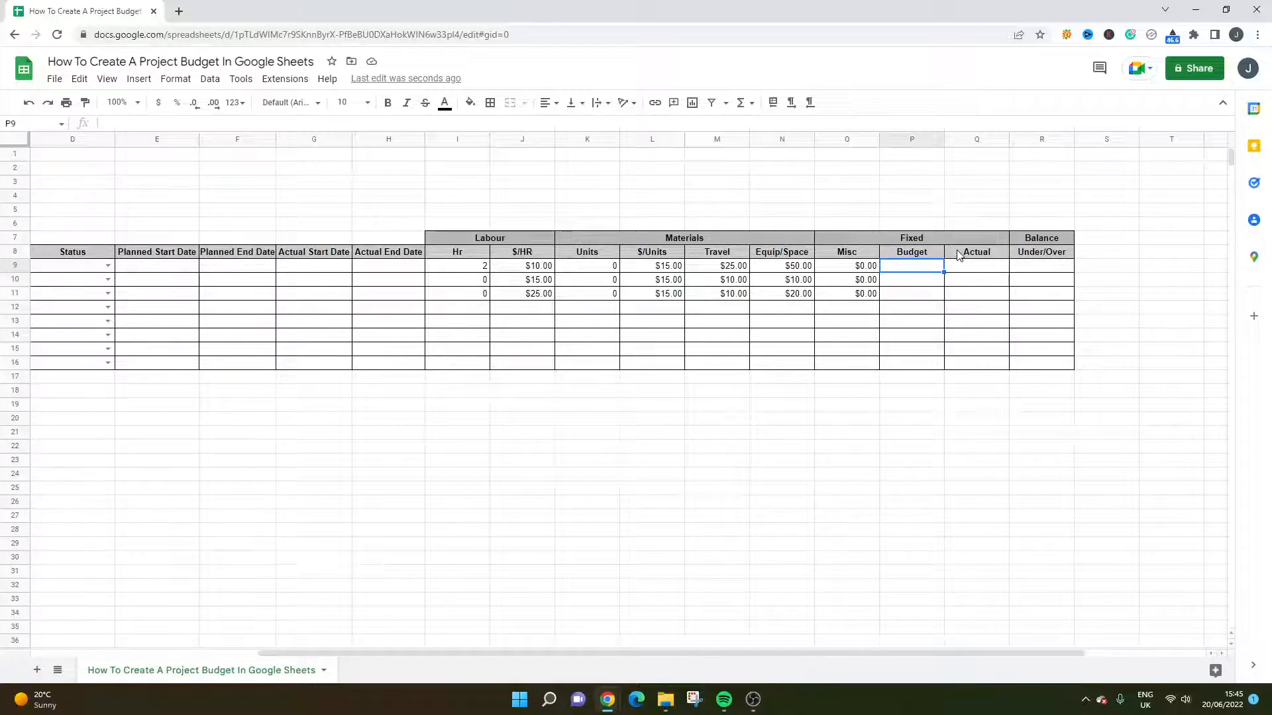
left_click(1052, 266)
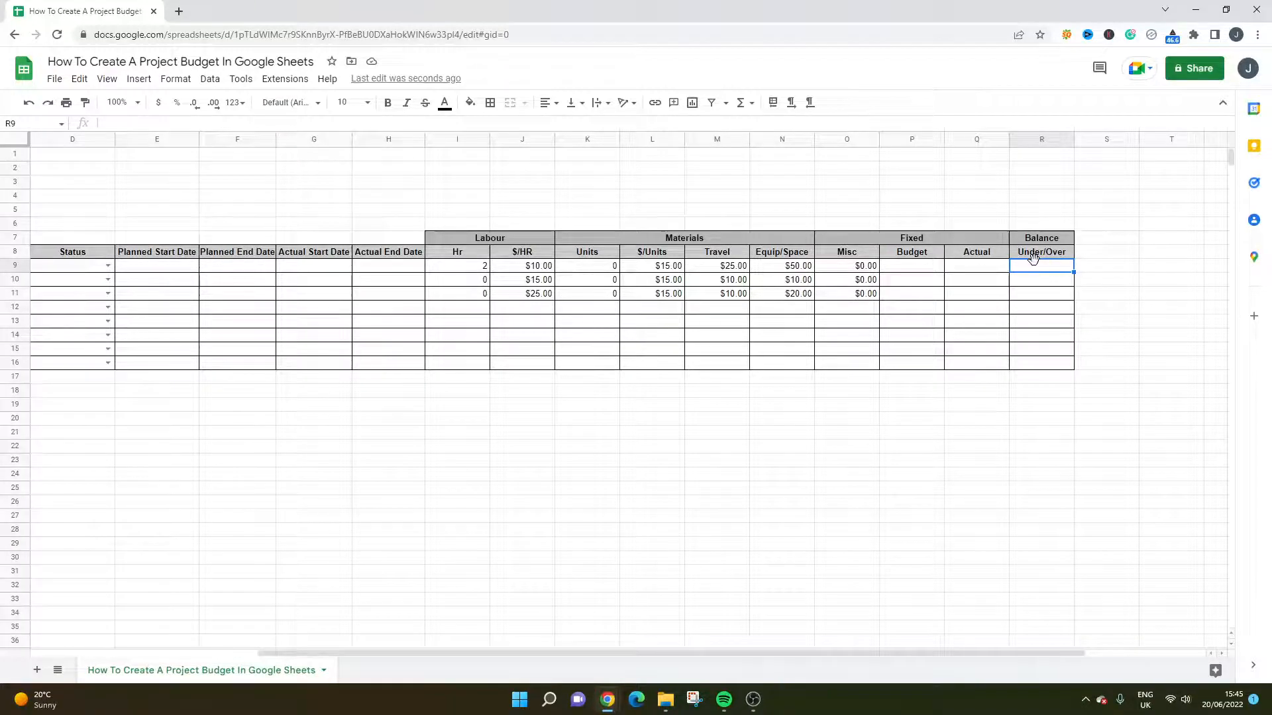
type("=")
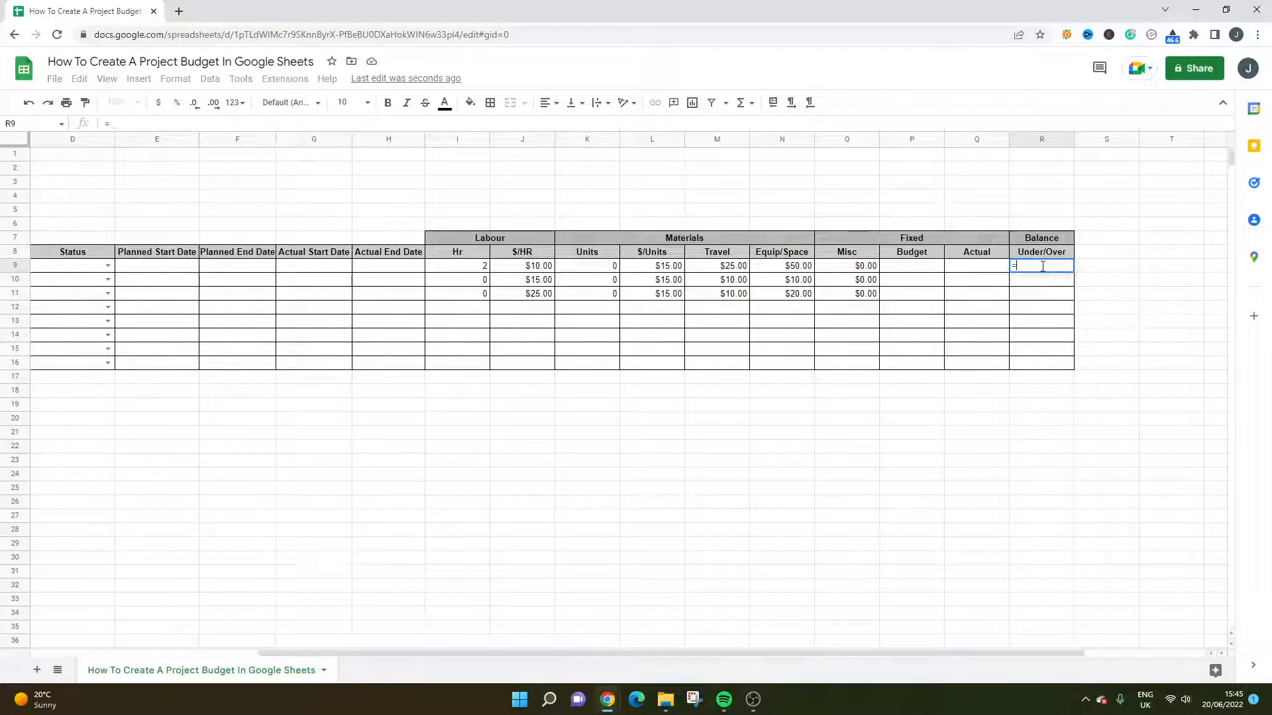
left_click(923, 272)
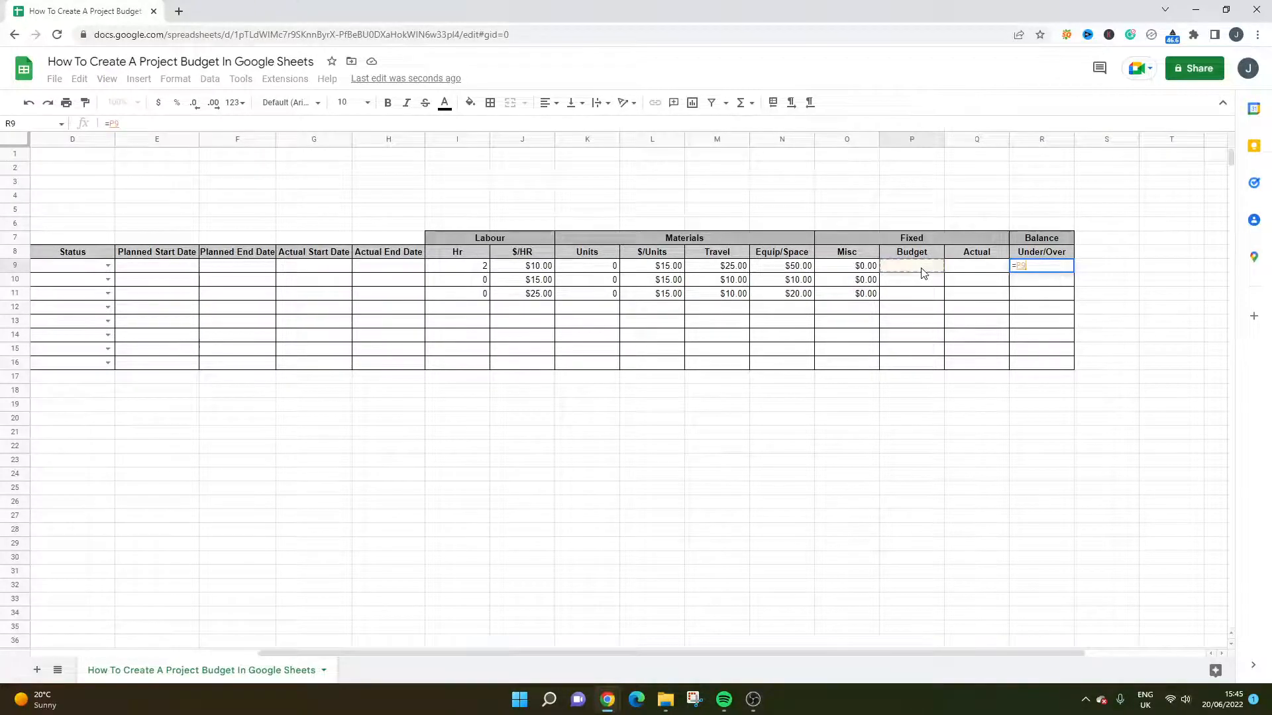
left_click(972, 273)
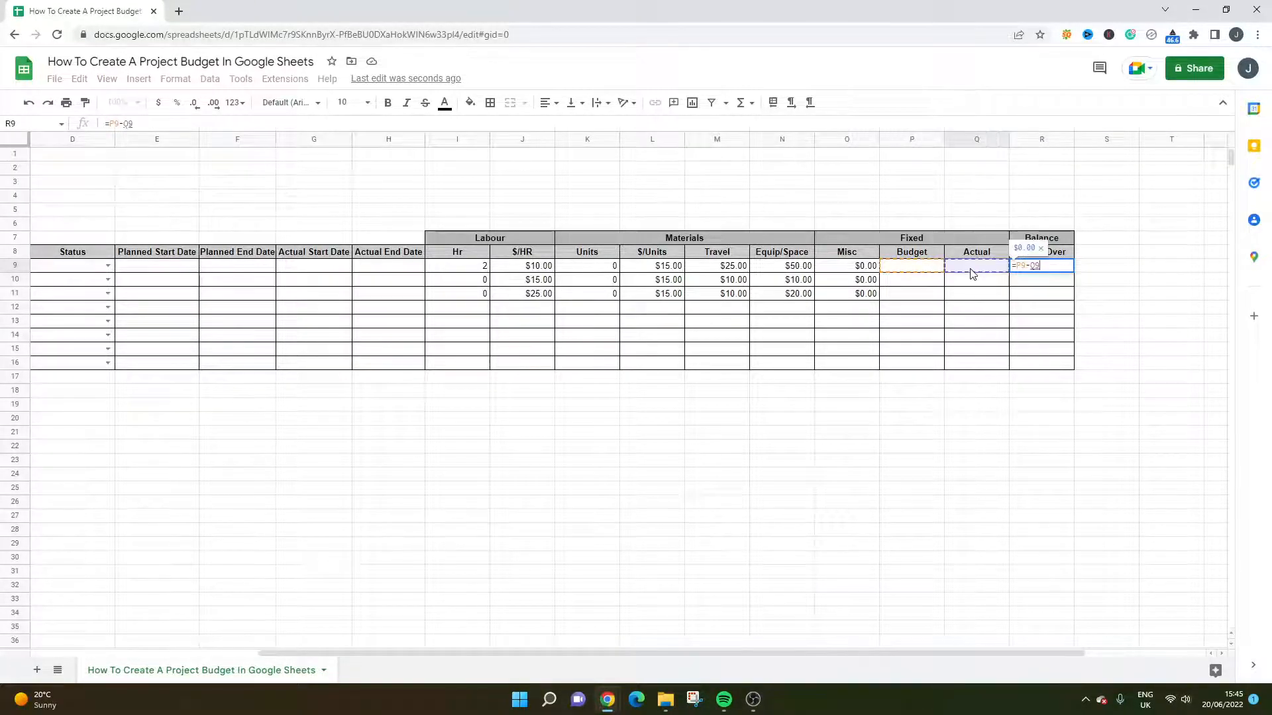
key("Return")
left_click(1036, 268)
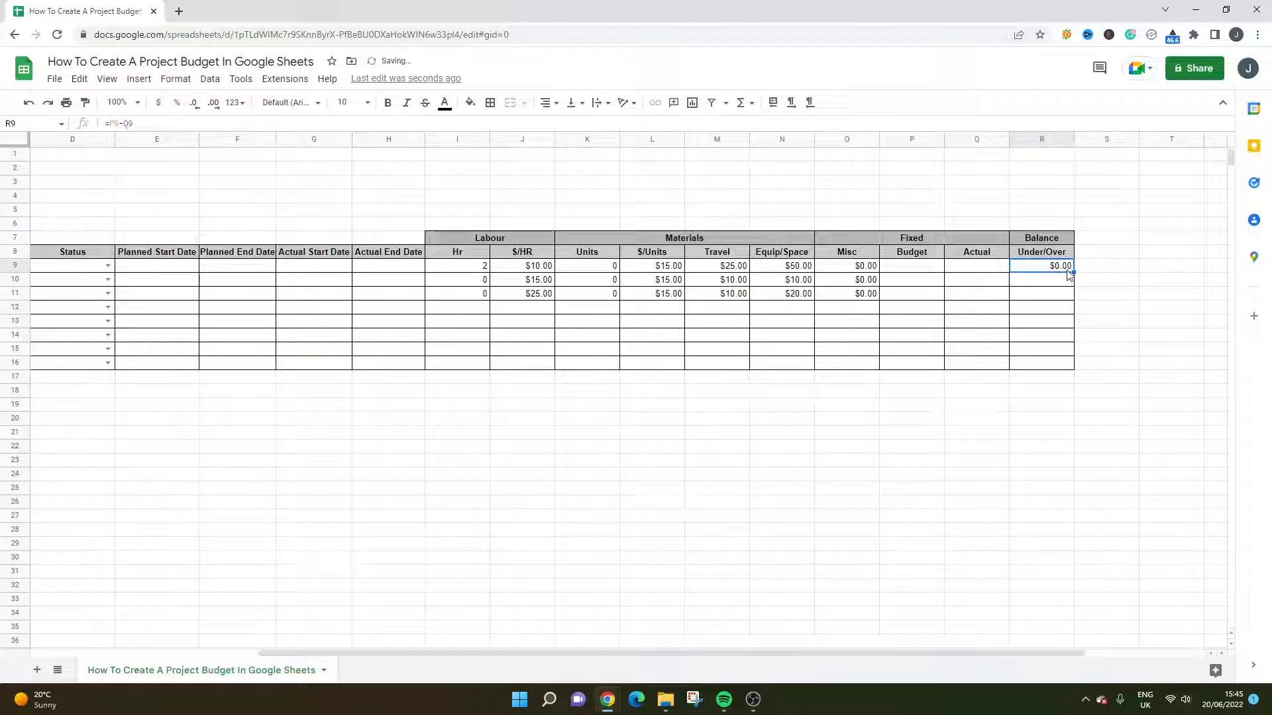
left_click_drag(1073, 270, 1072, 366)
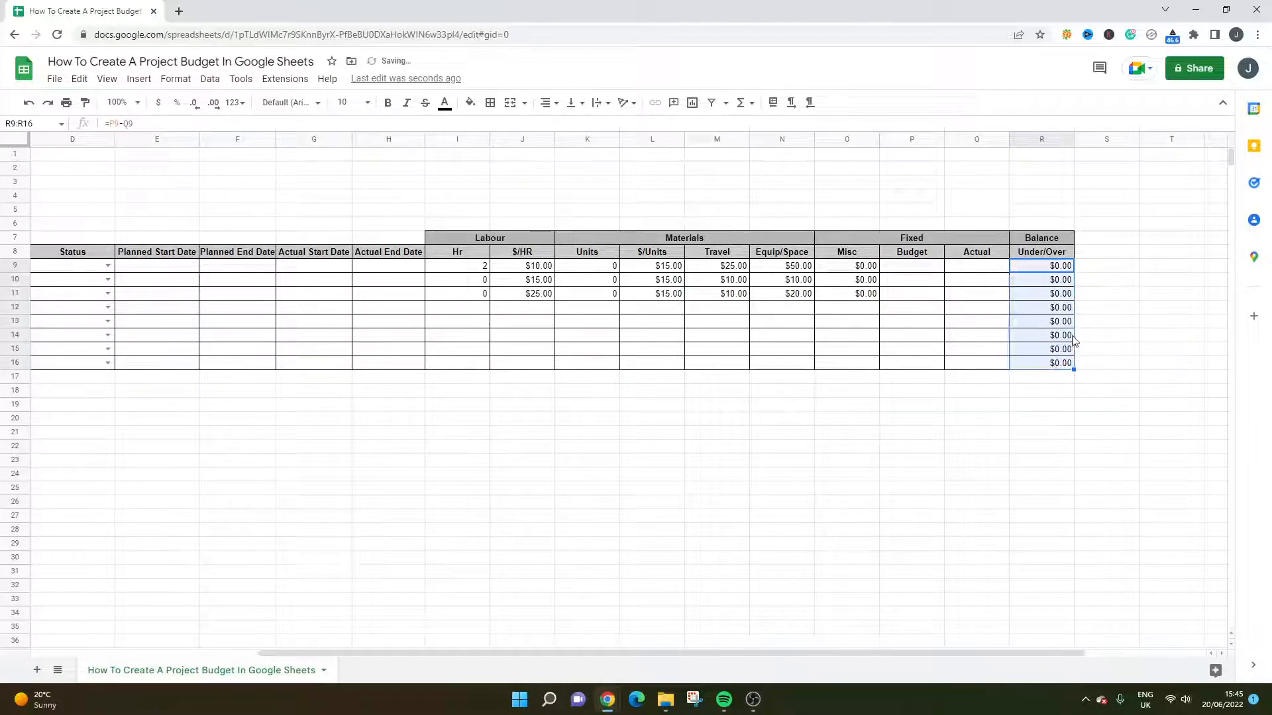
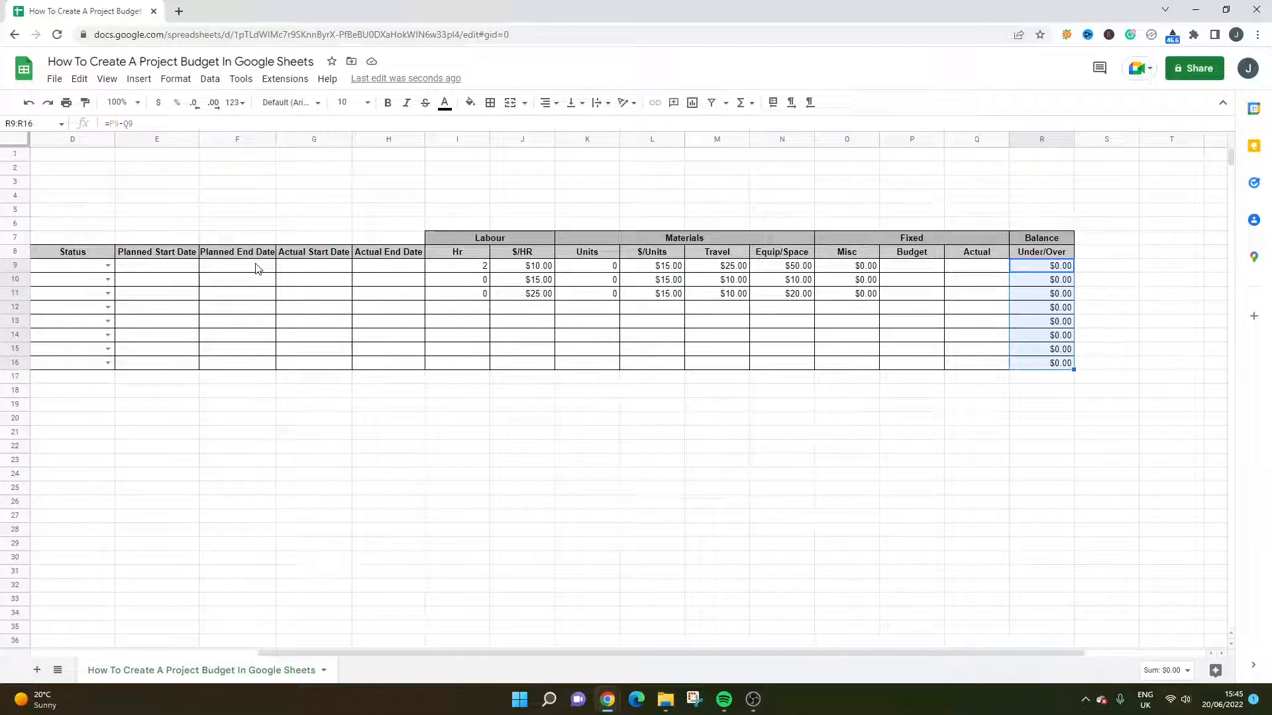
Enter a Budget of 100 in P9 for the first task
left_click(960, 268)
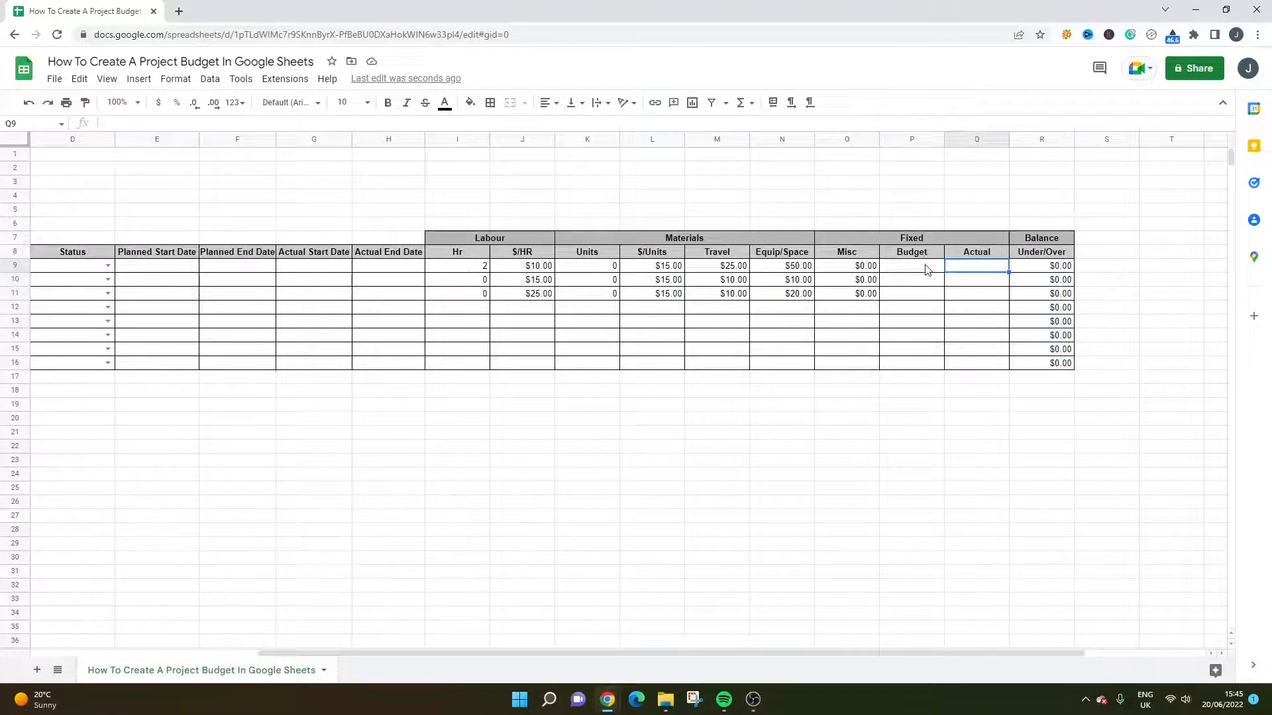
left_click(926, 270)
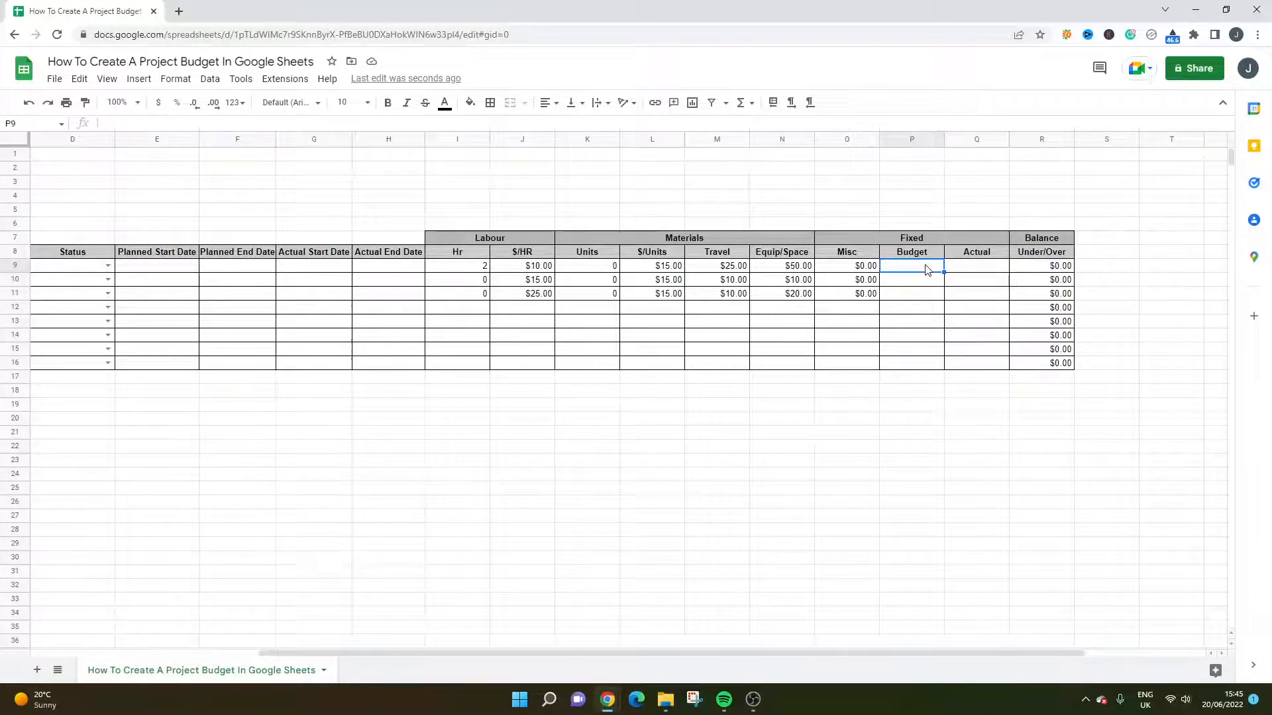
type("100")
key("Return")
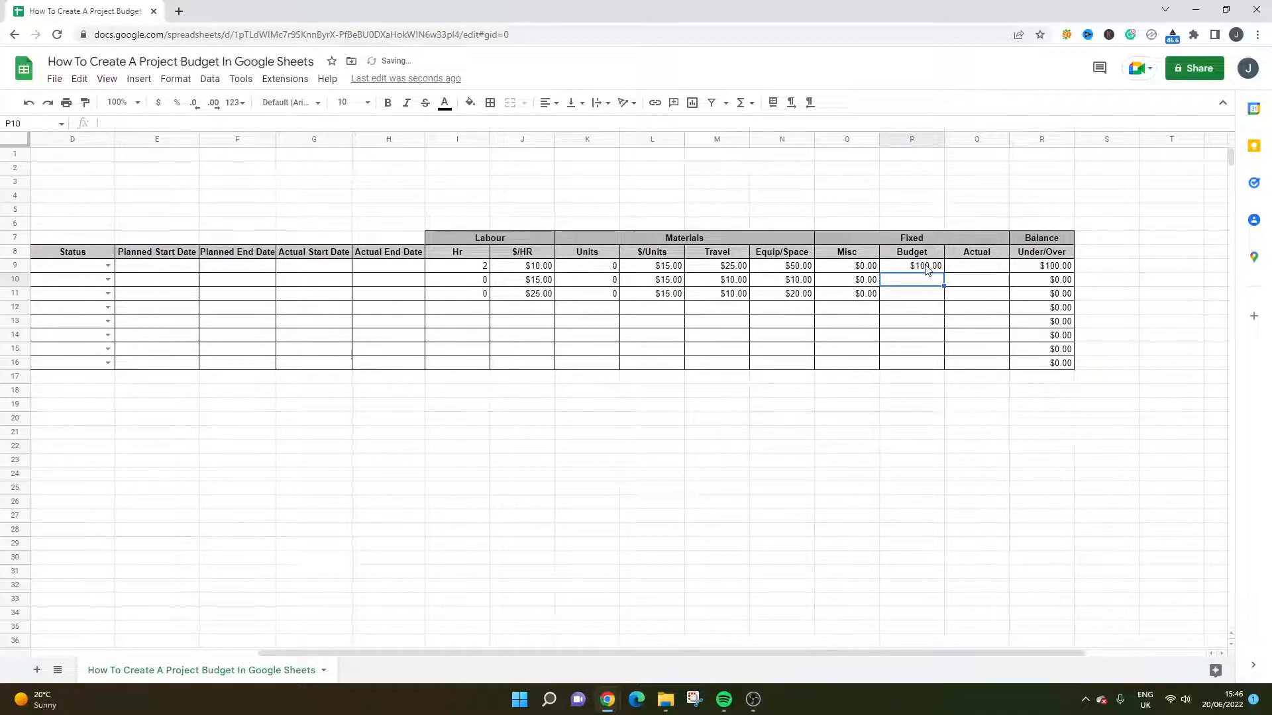
Start the Actual formula in Q9 with the labour cost, Hr times $/HR, as =(I9*J9)+(
left_click(975, 256)
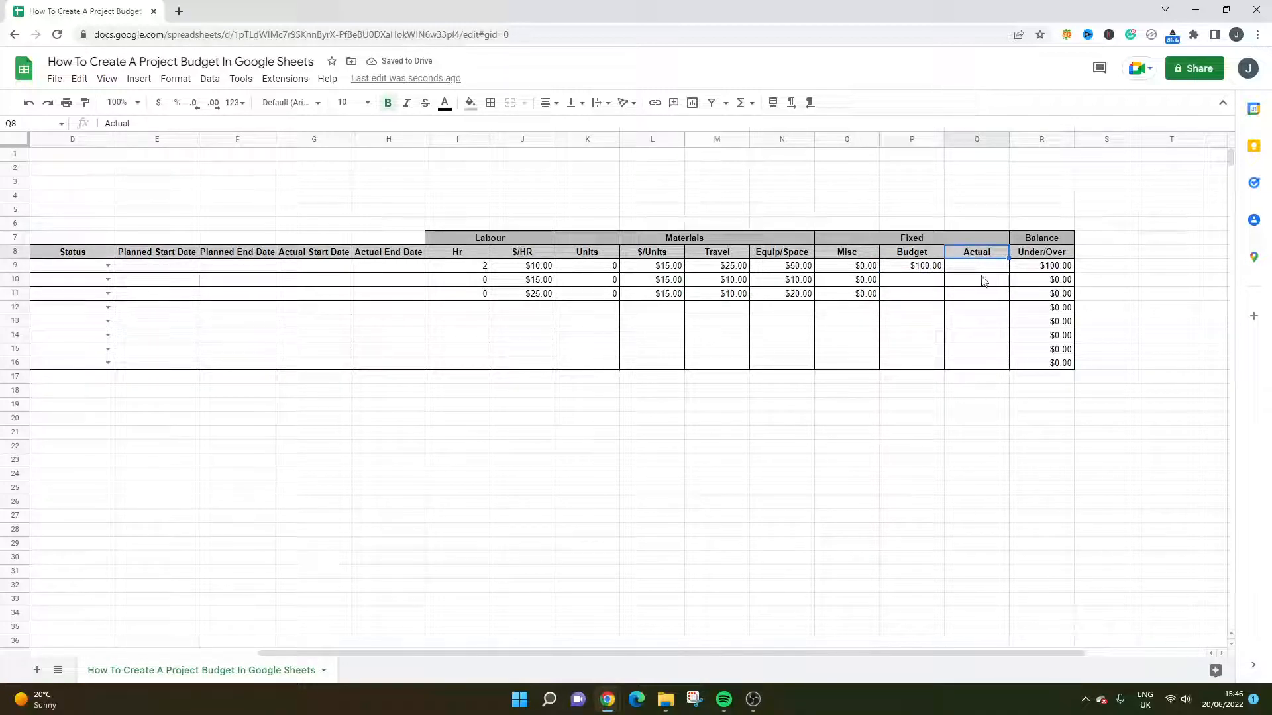
left_click(981, 268)
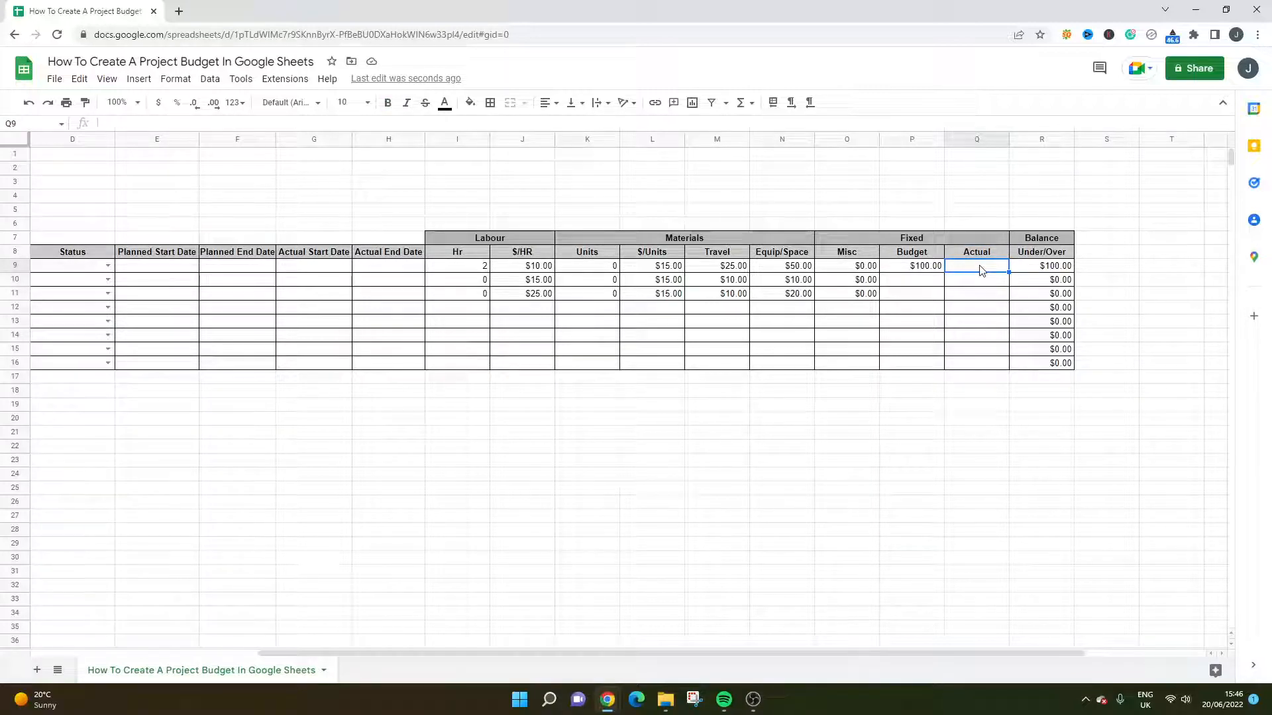
type("=")
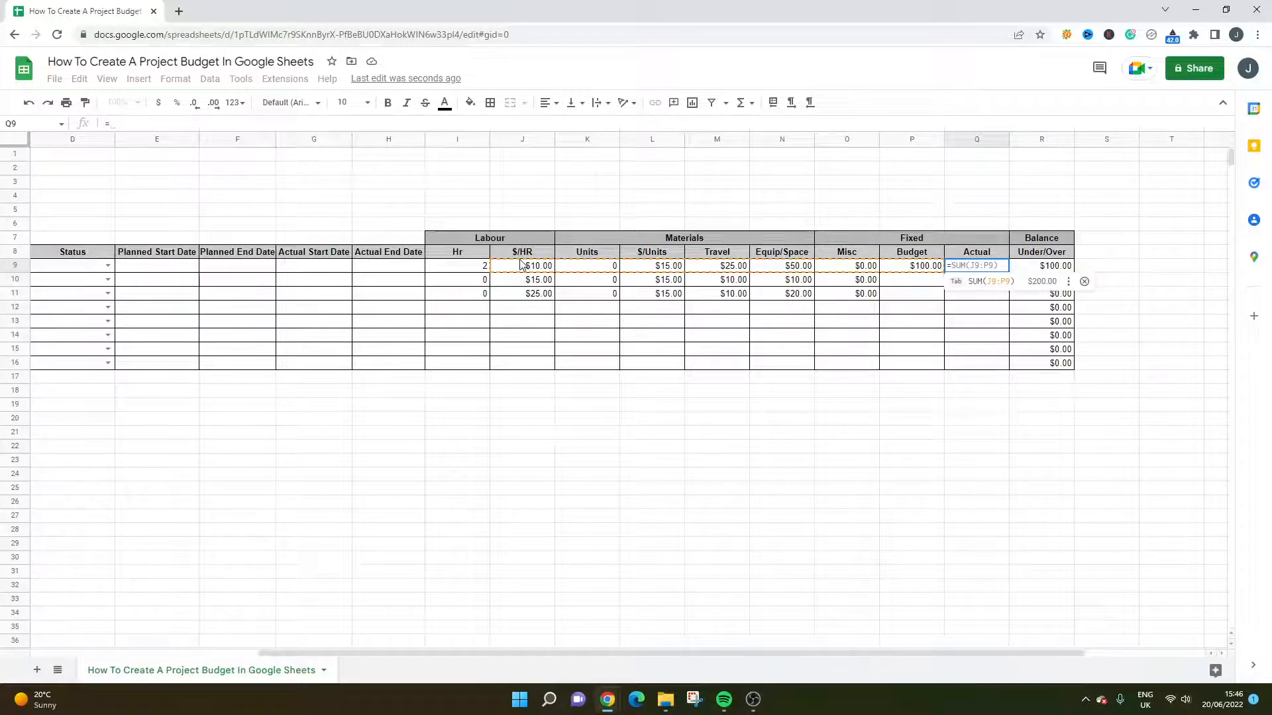
type("(")
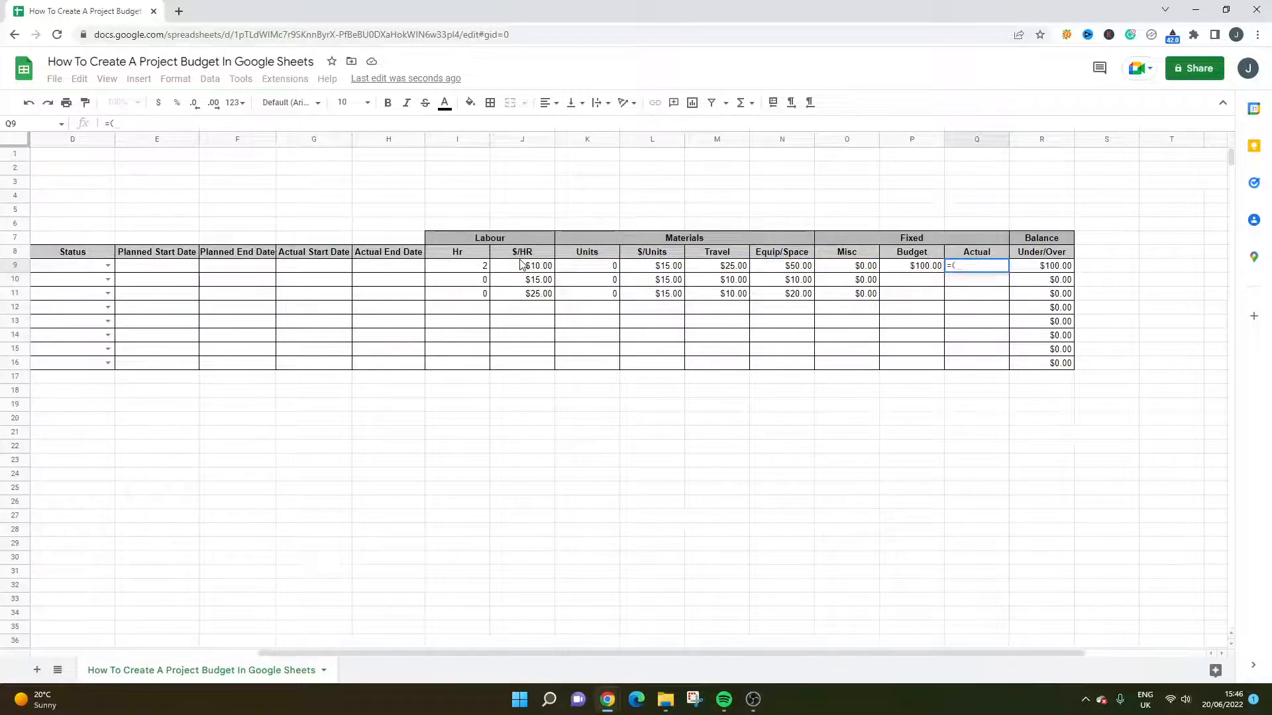
left_click(485, 265)
type("*")
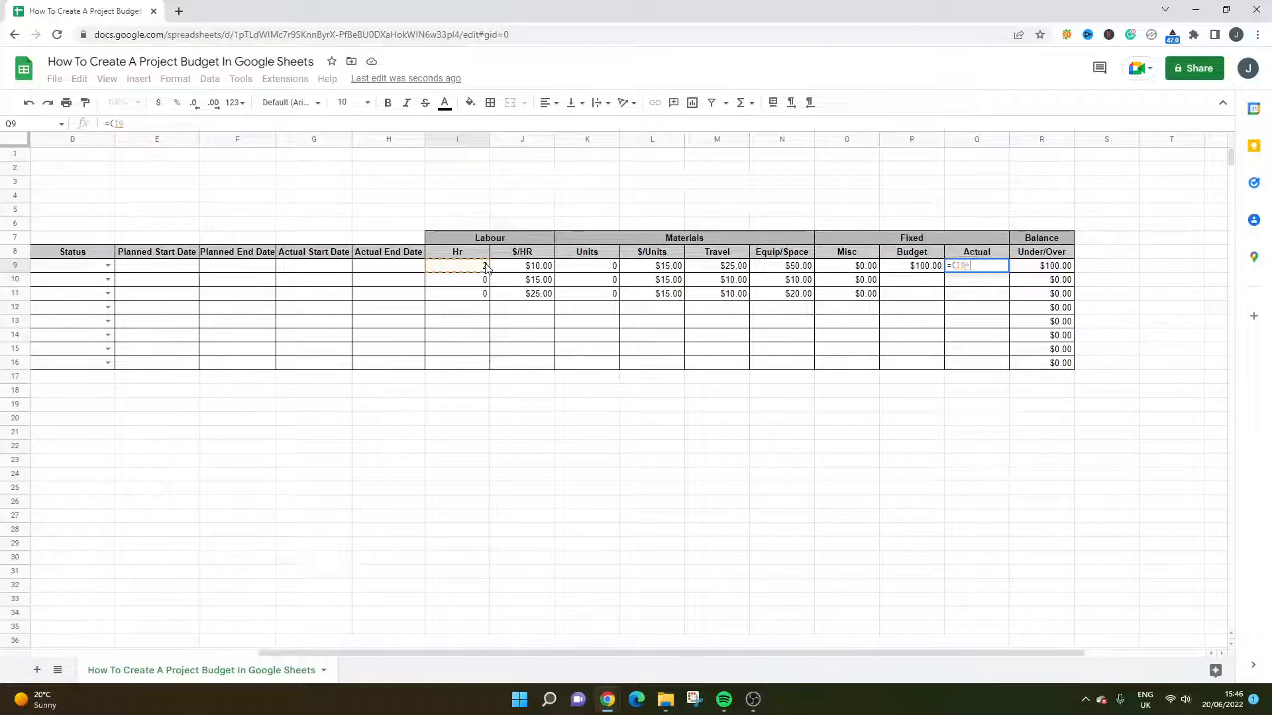
left_click(512, 267)
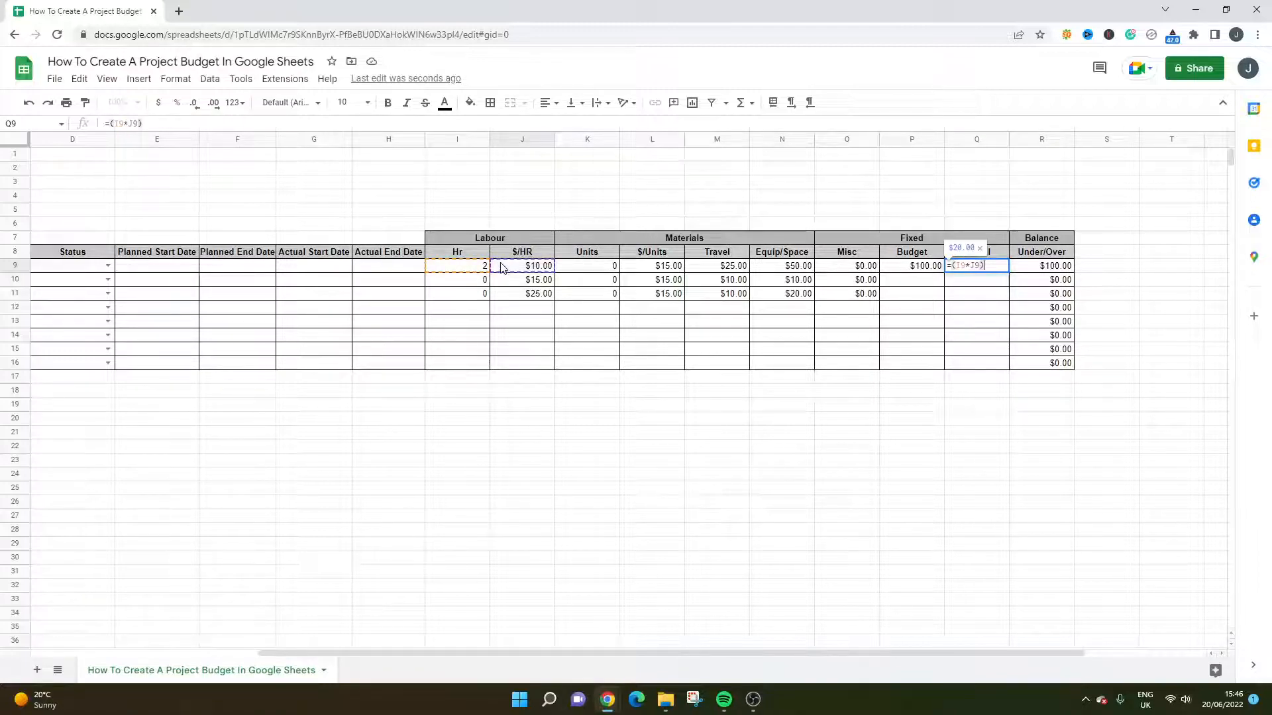
type(")+(")
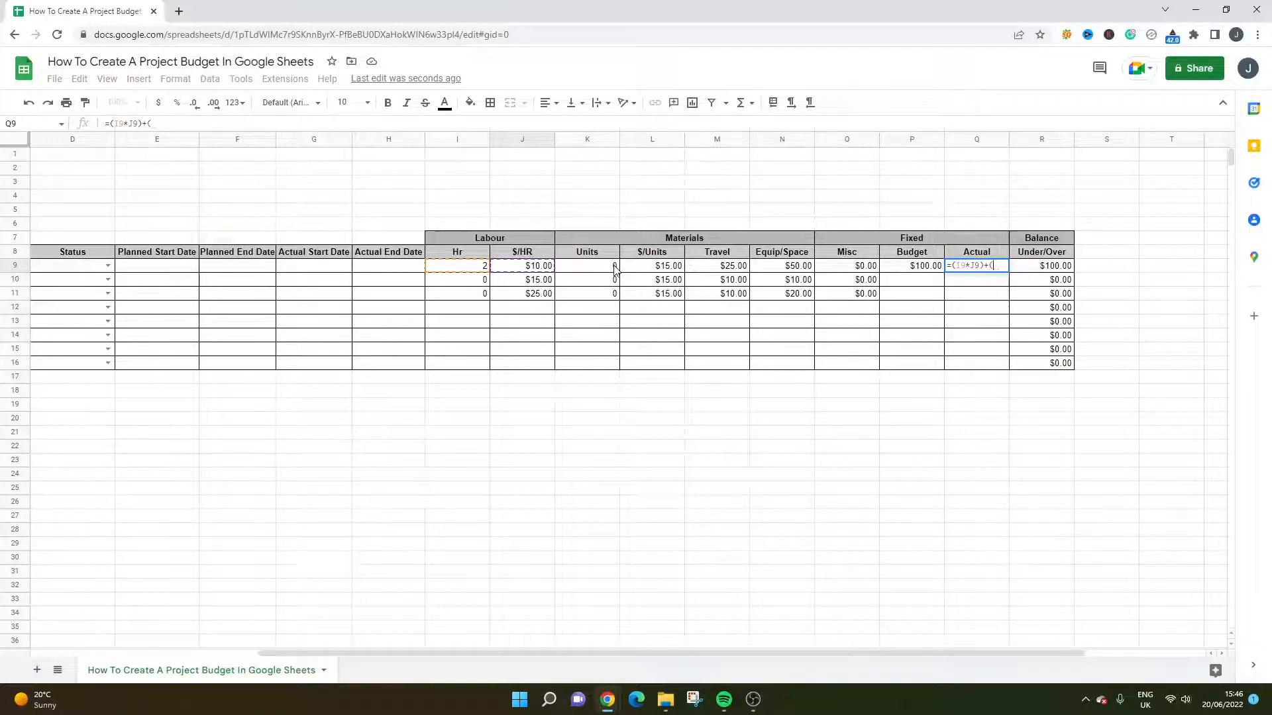
Extend the Q9 formula with the materials cost, Units times $/Units, as (K9*L9)
left_click(615, 270)
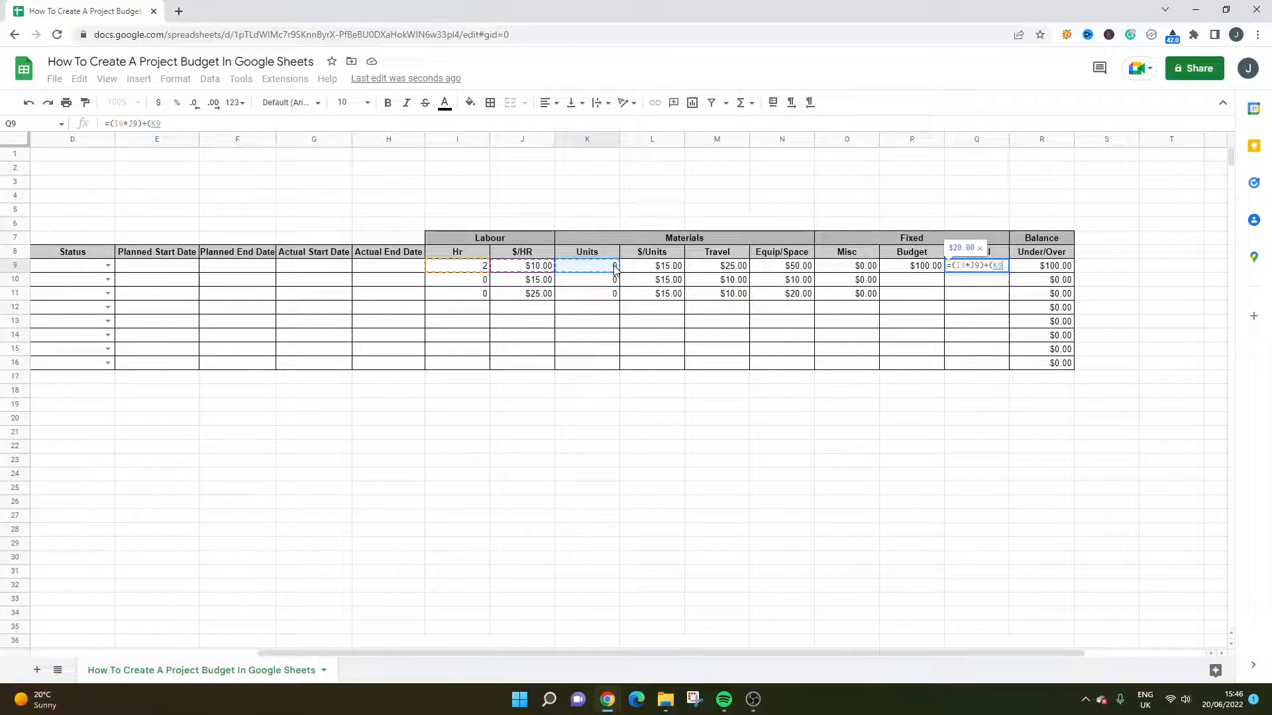
type("*")
left_click(650, 273)
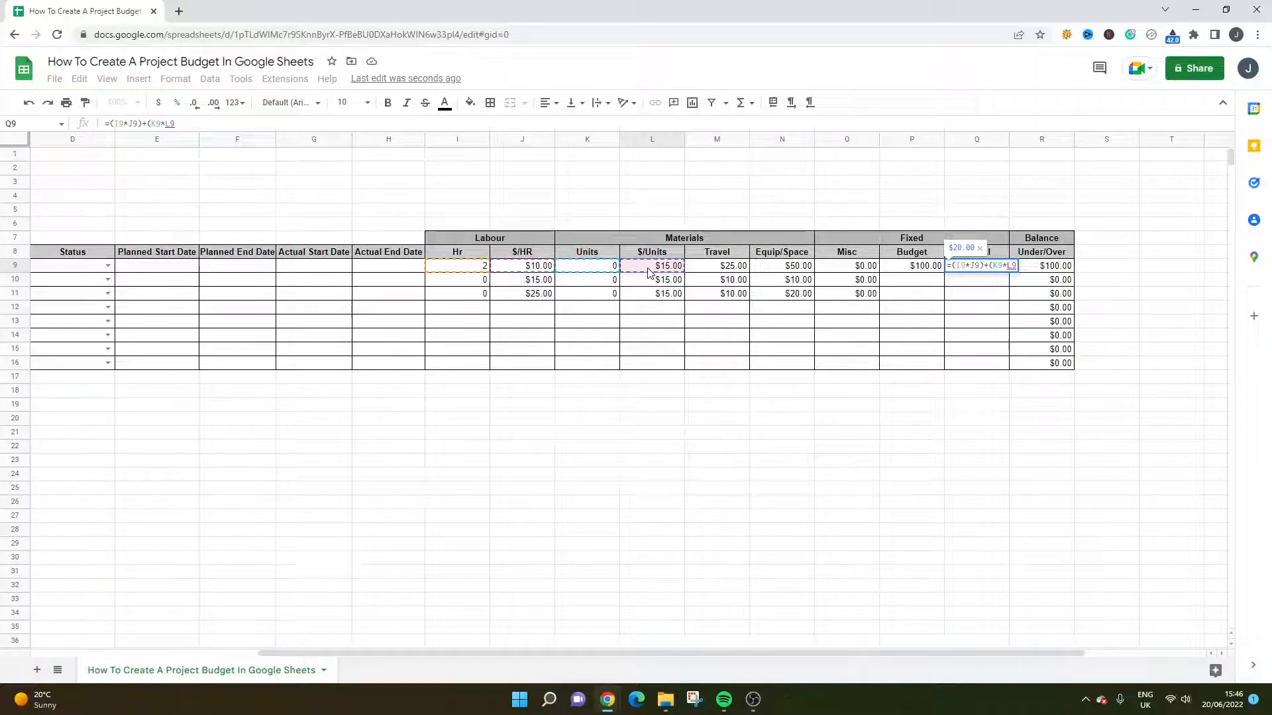
type(")")
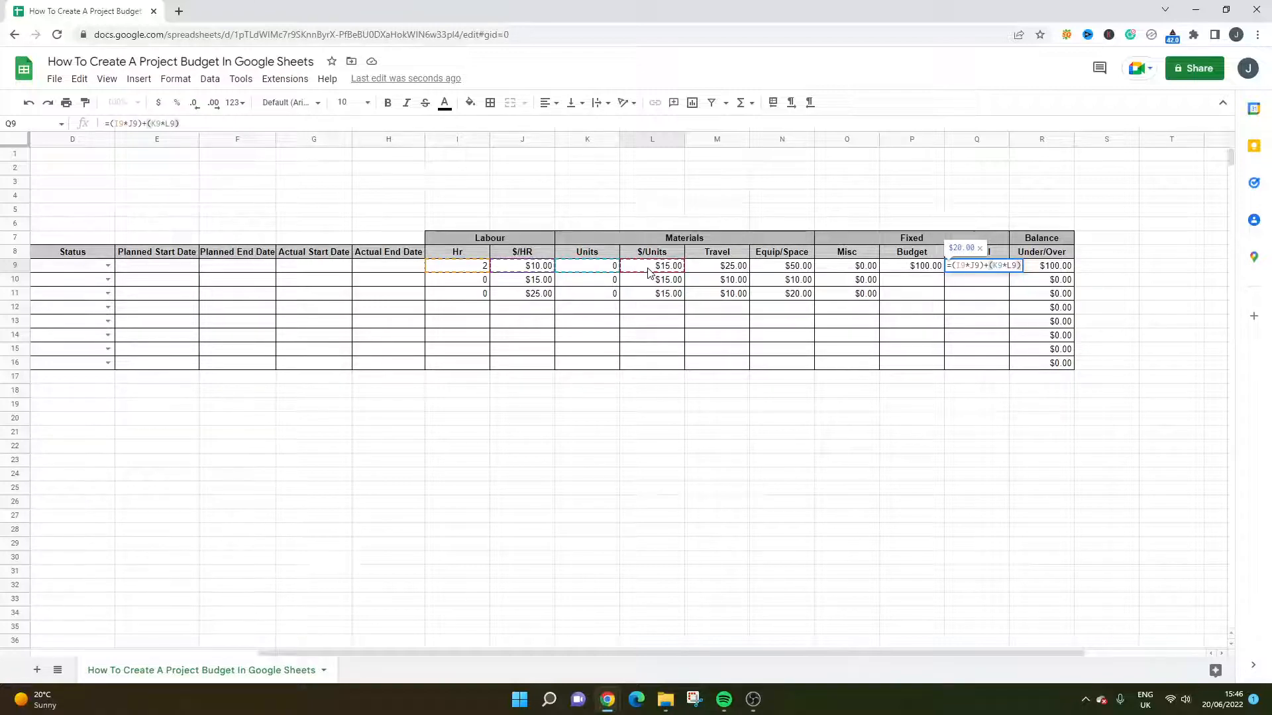
Complete the Actual formula in Q9 by adding Travel, Equip/Space and Misc as +M9+N9+O9
type("+")
left_click(721, 269)
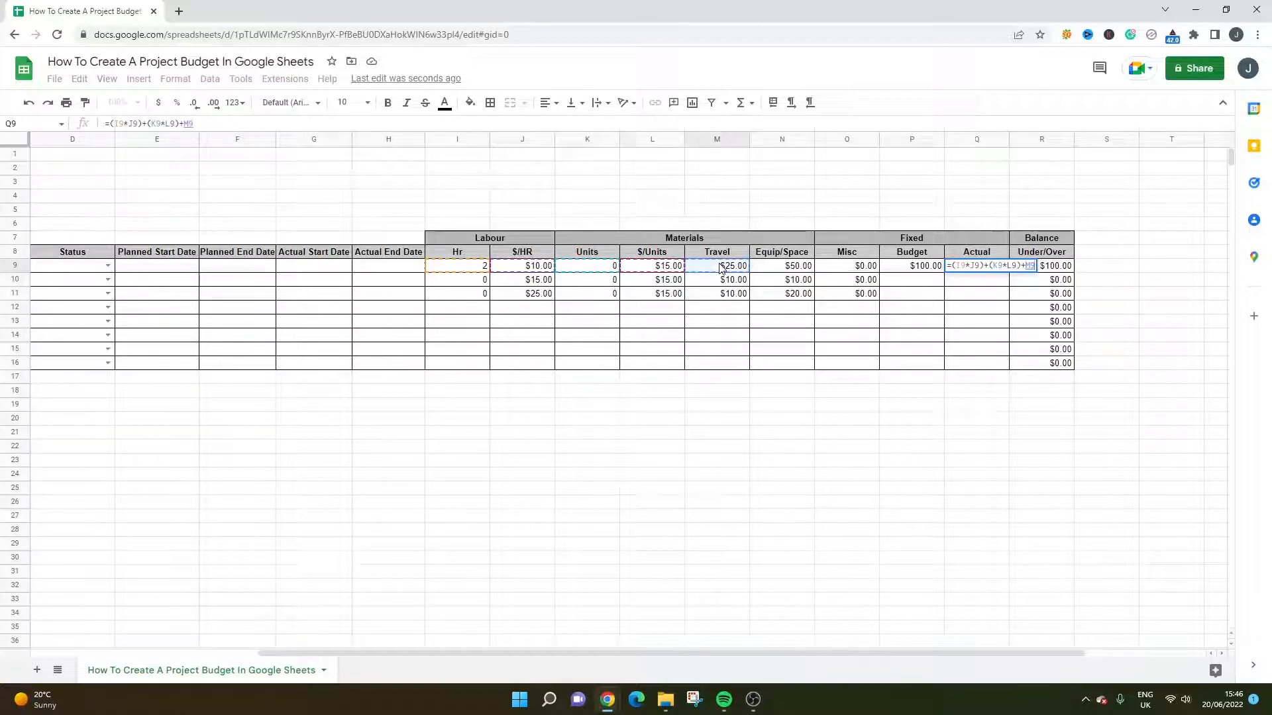
type("+")
left_click(792, 268)
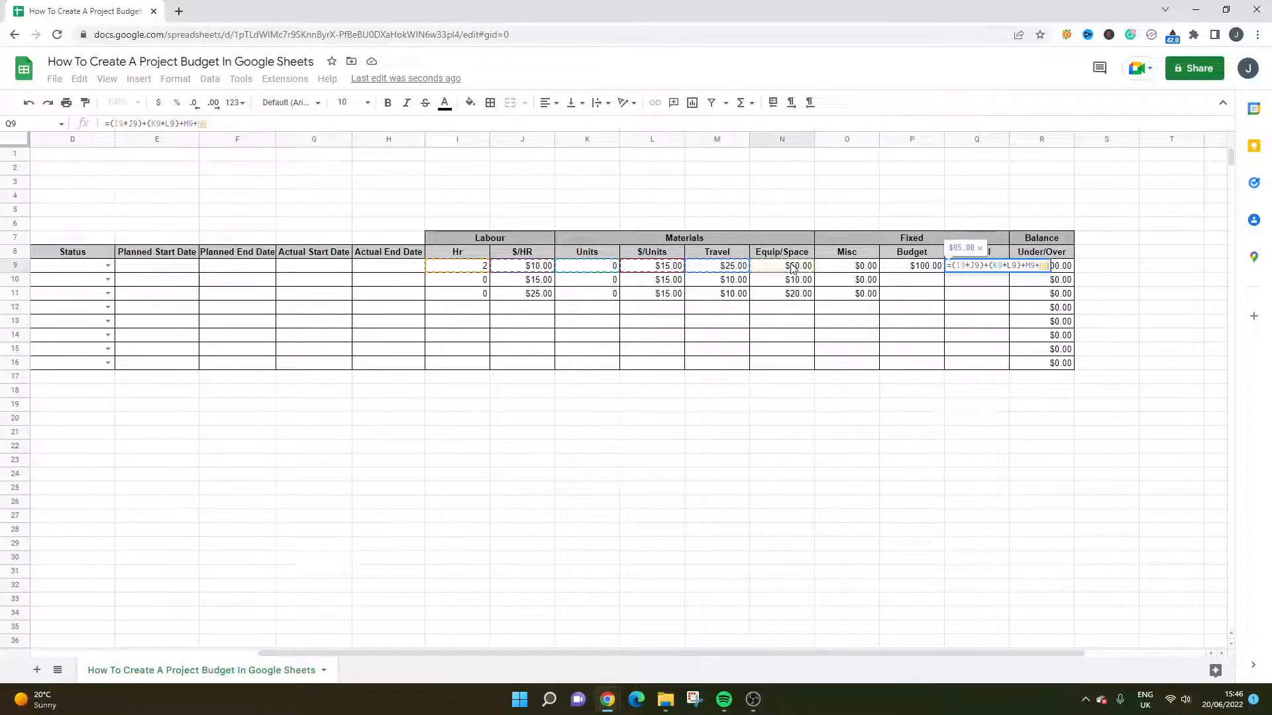
type("+")
left_click(845, 267)
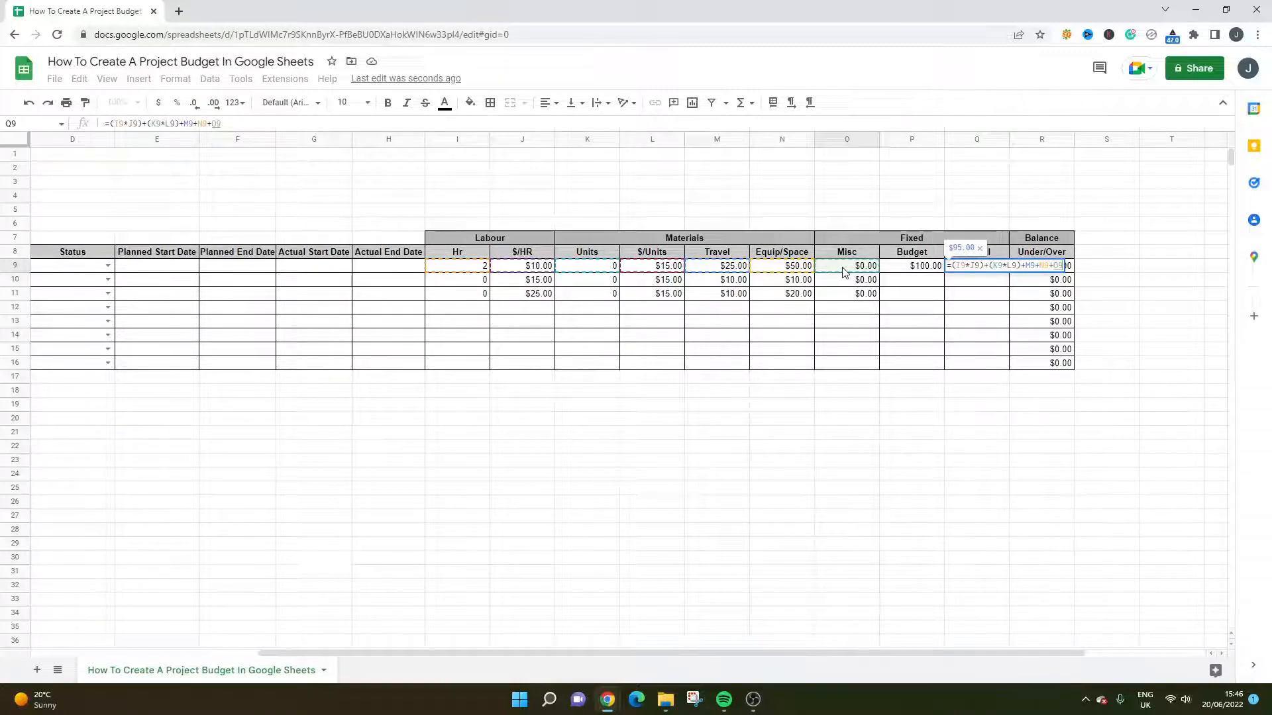
key("Return")
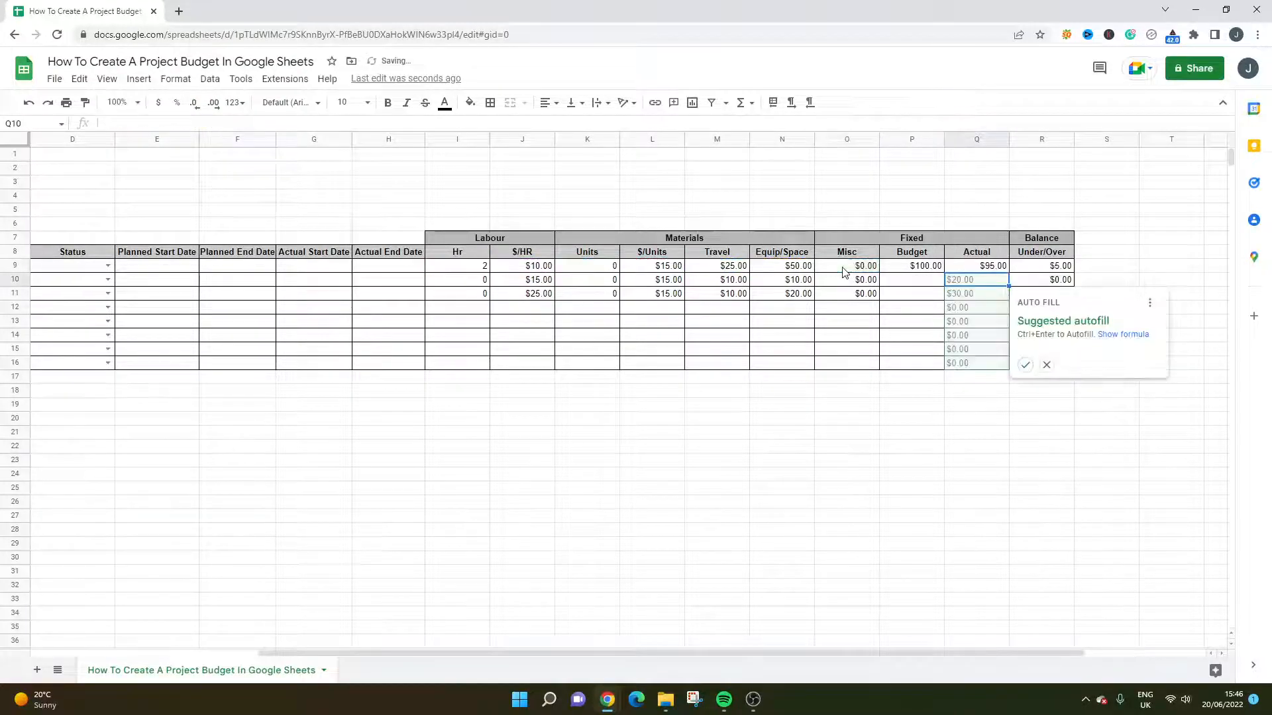
left_click(956, 265)
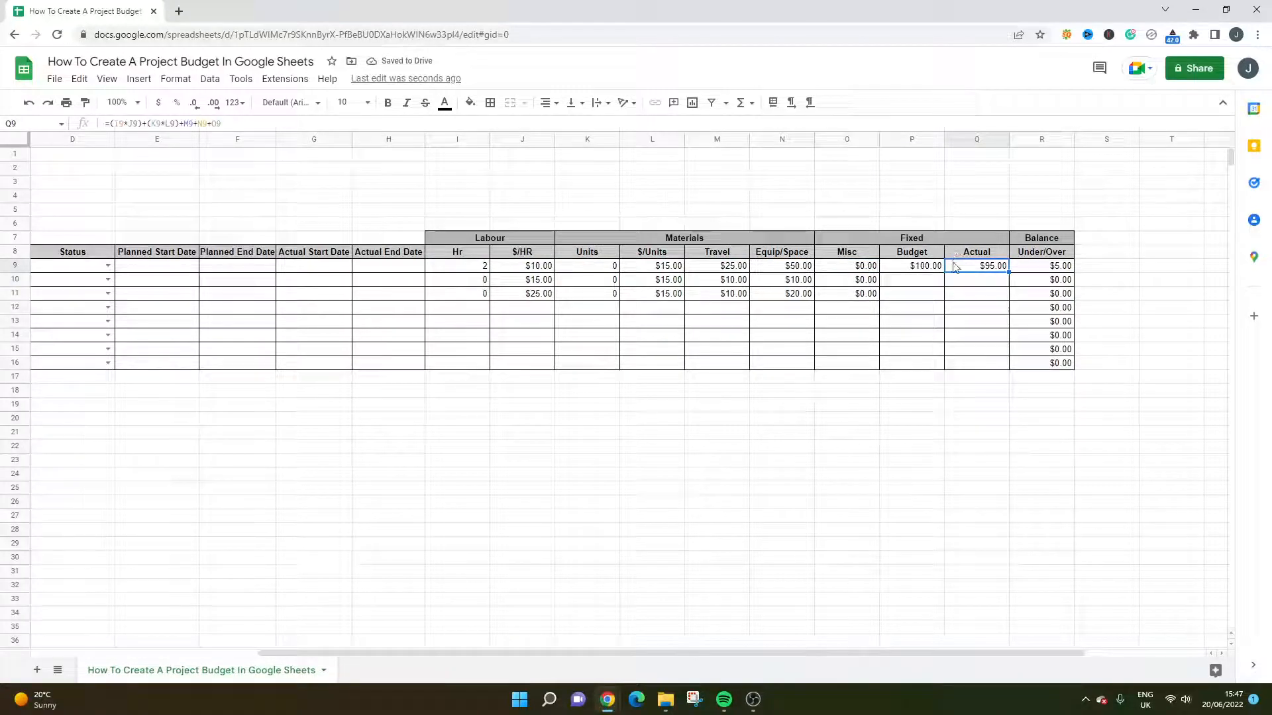
Set the Units in K9 to 1 and check the Actual cell Q9 of the same row
left_click(614, 268)
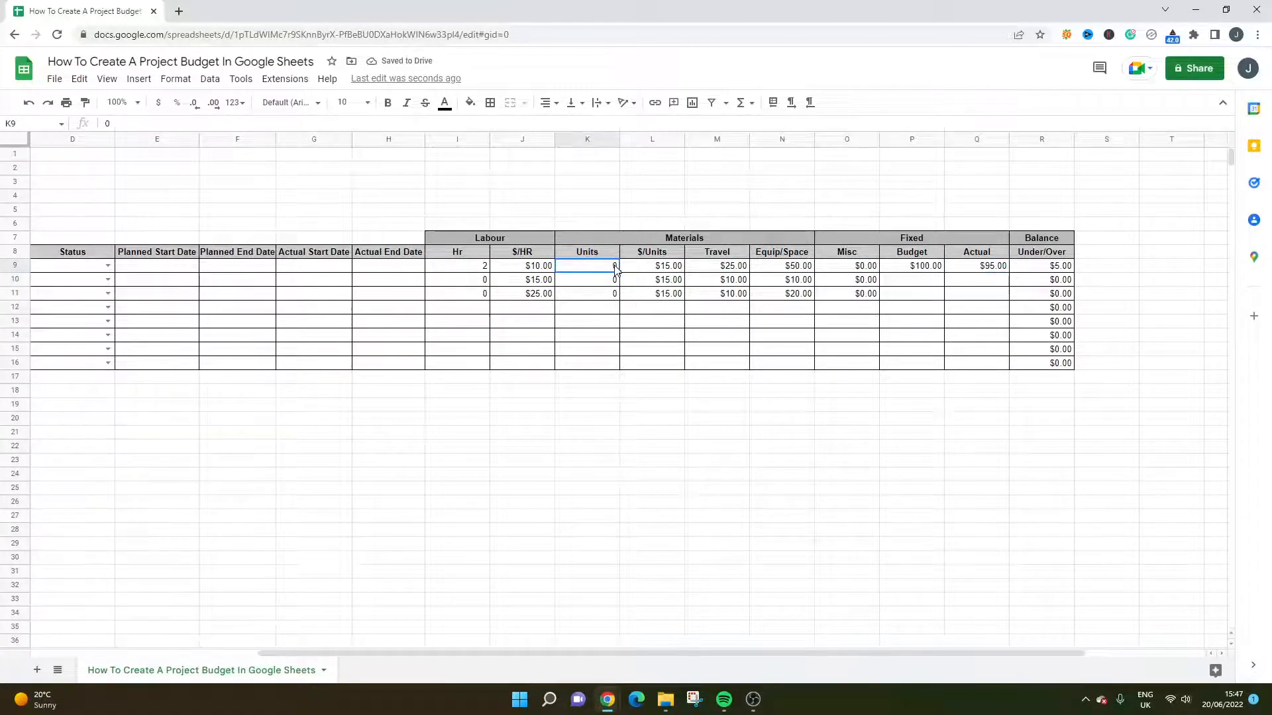
type("1")
key("Return")
left_click(668, 268)
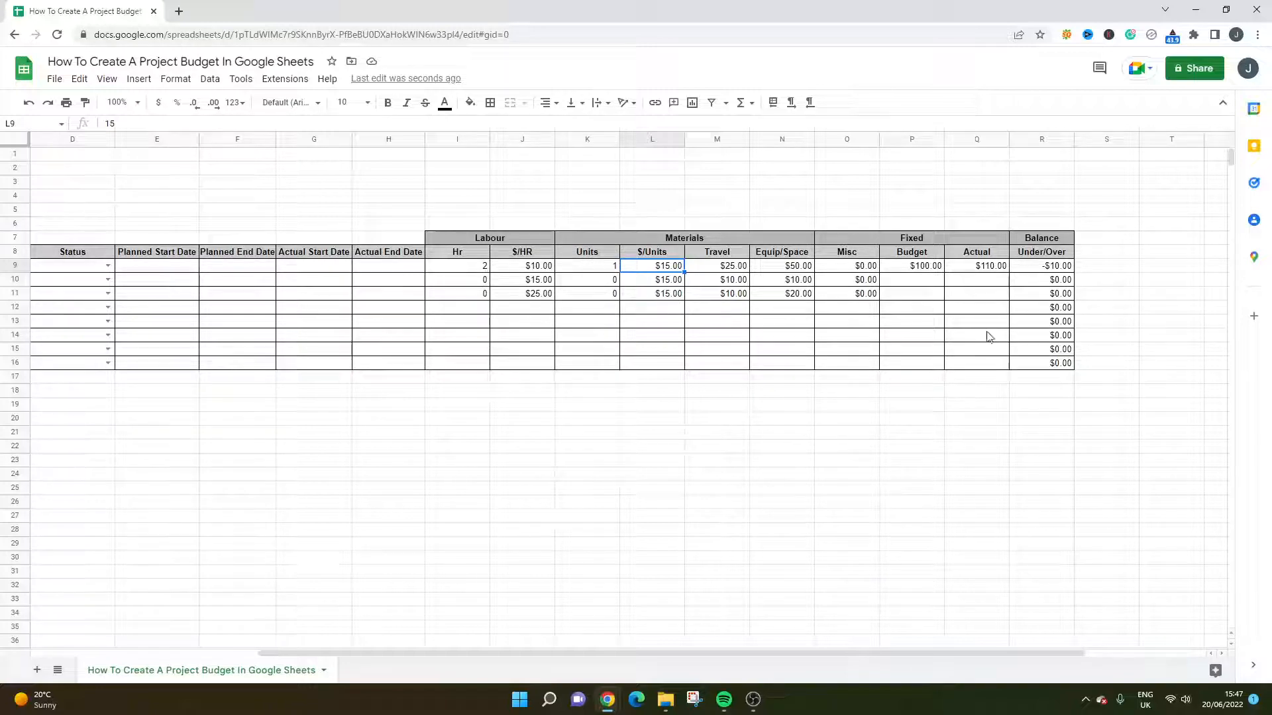
left_click(1001, 265)
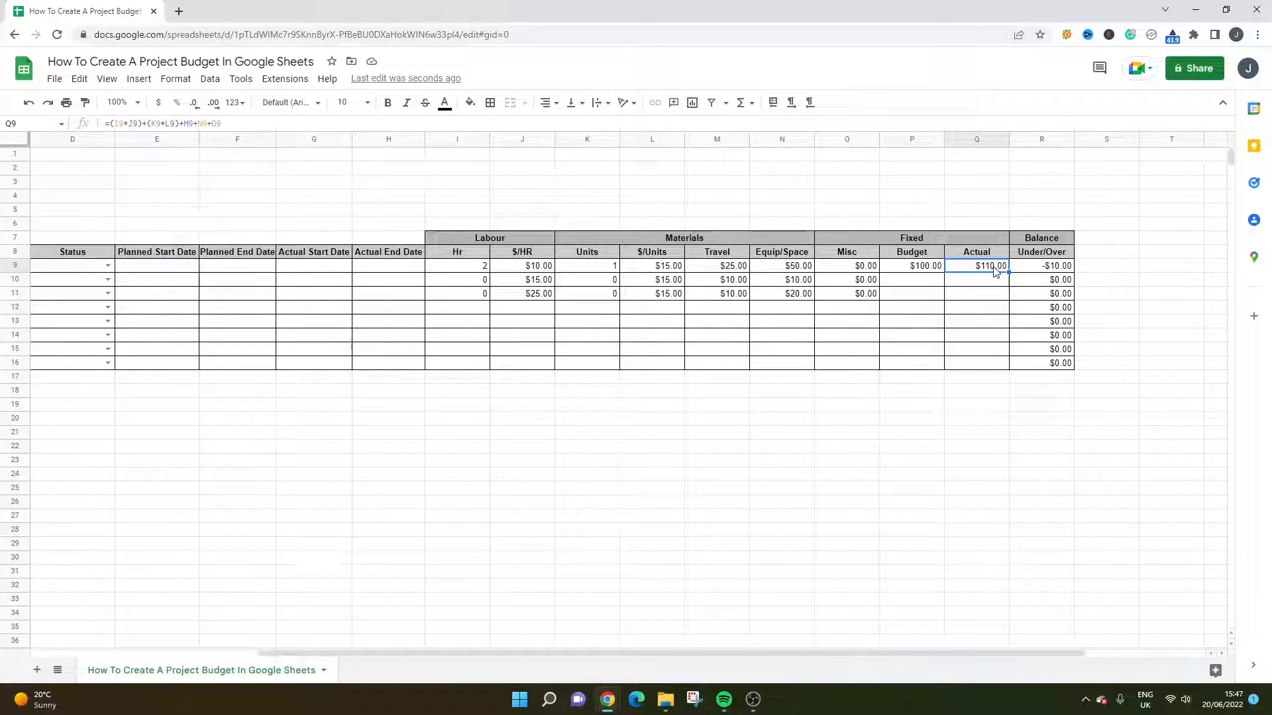
Fill the Under/Over formula in R9 and the Actual formula in Q9 down to row 16
left_click(1048, 270)
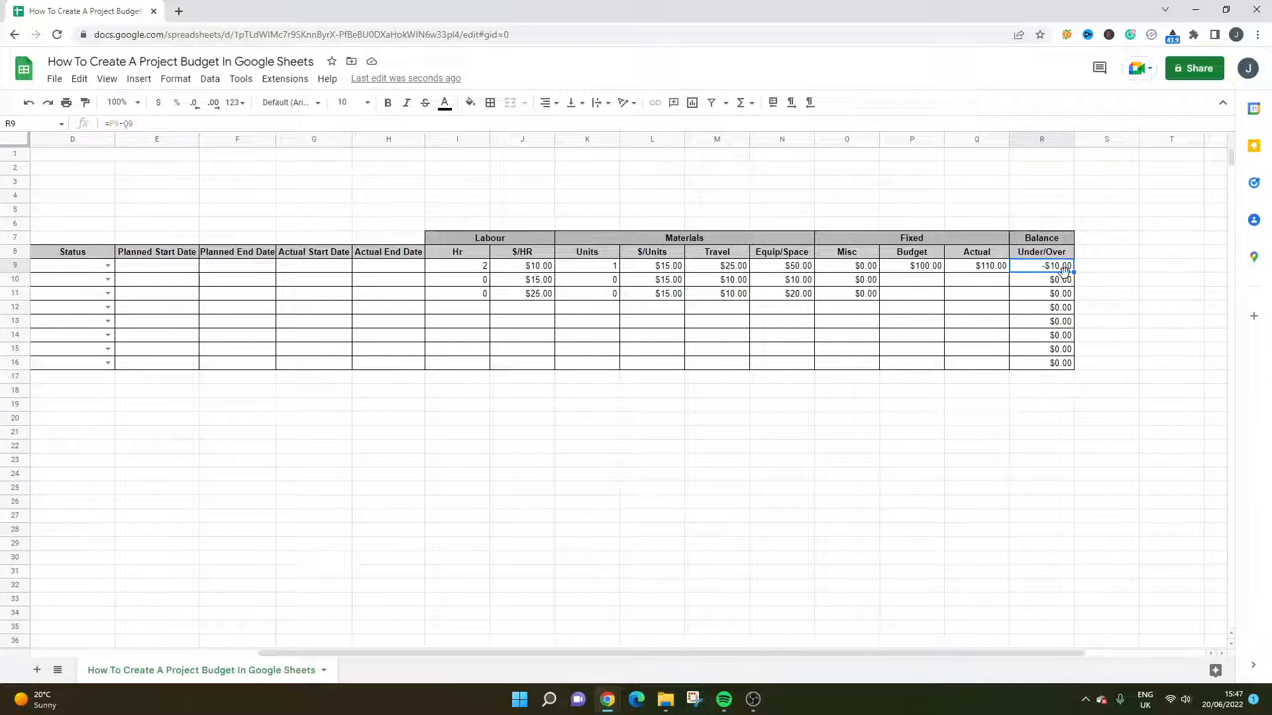
left_click_drag(1073, 272, 1079, 371)
left_click(1045, 279)
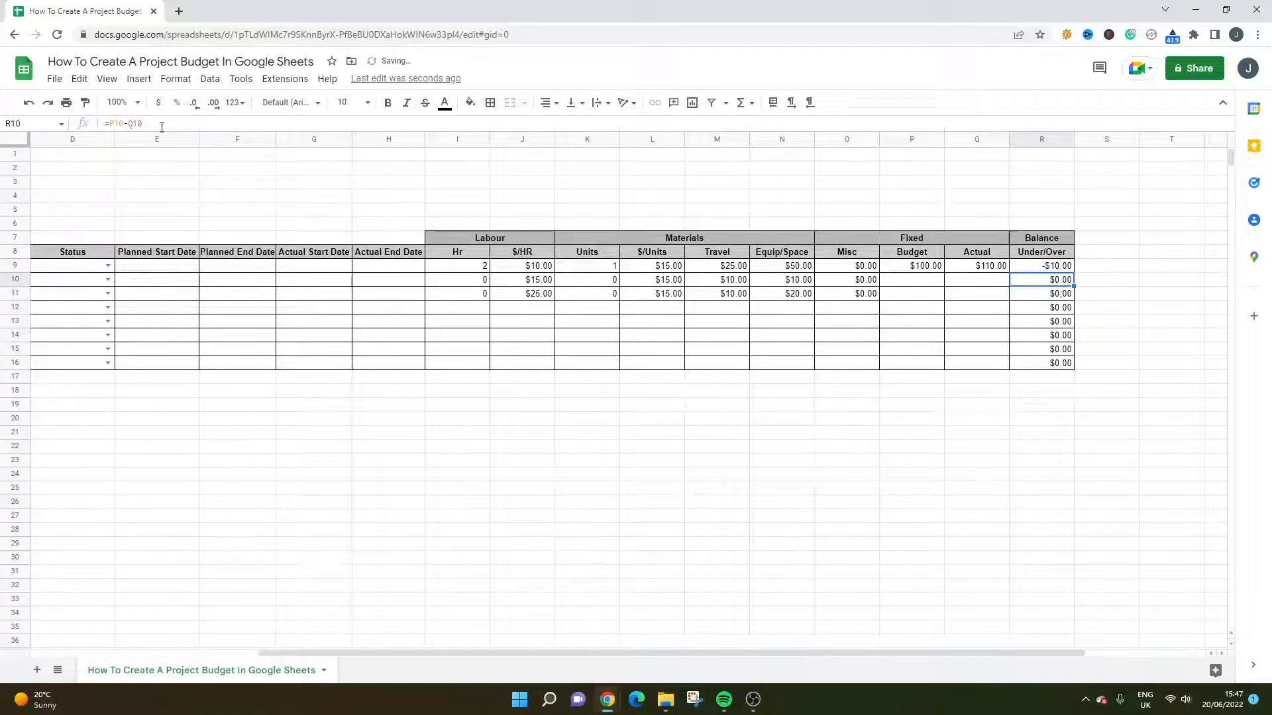
left_click(1001, 271)
left_click_drag(1008, 272, 1015, 366)
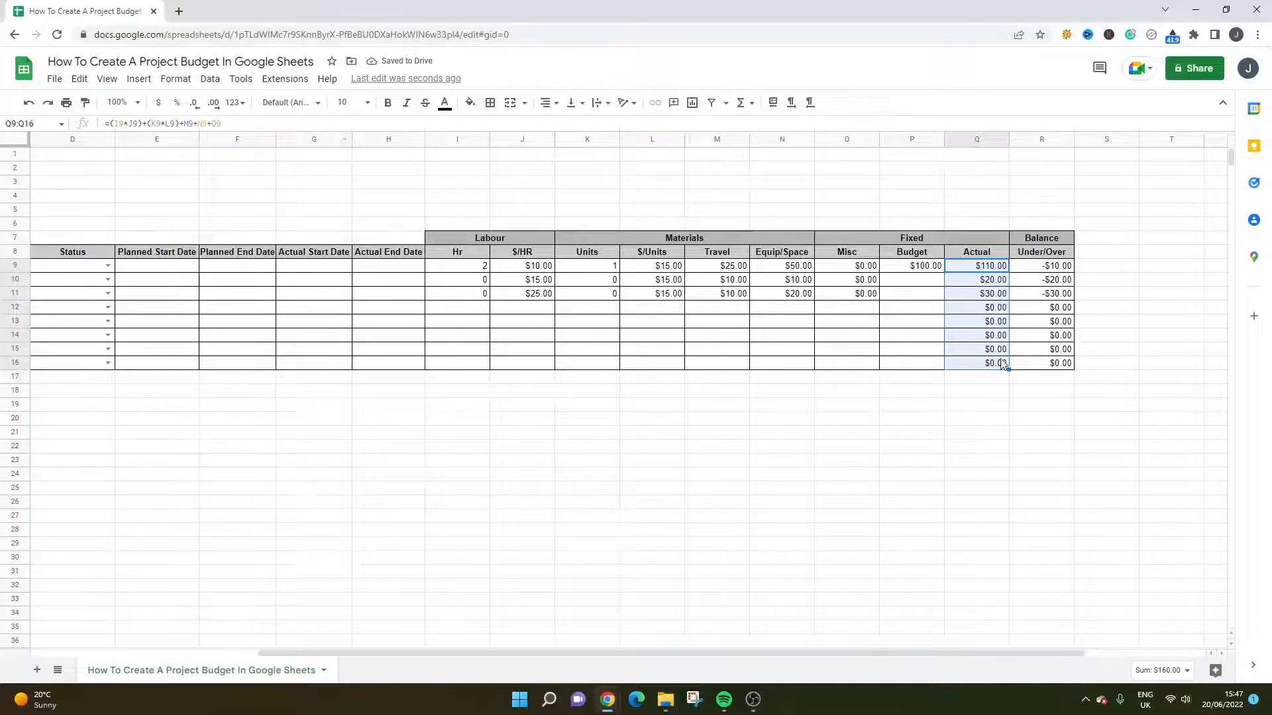
left_click(949, 271)
left_click(782, 267)
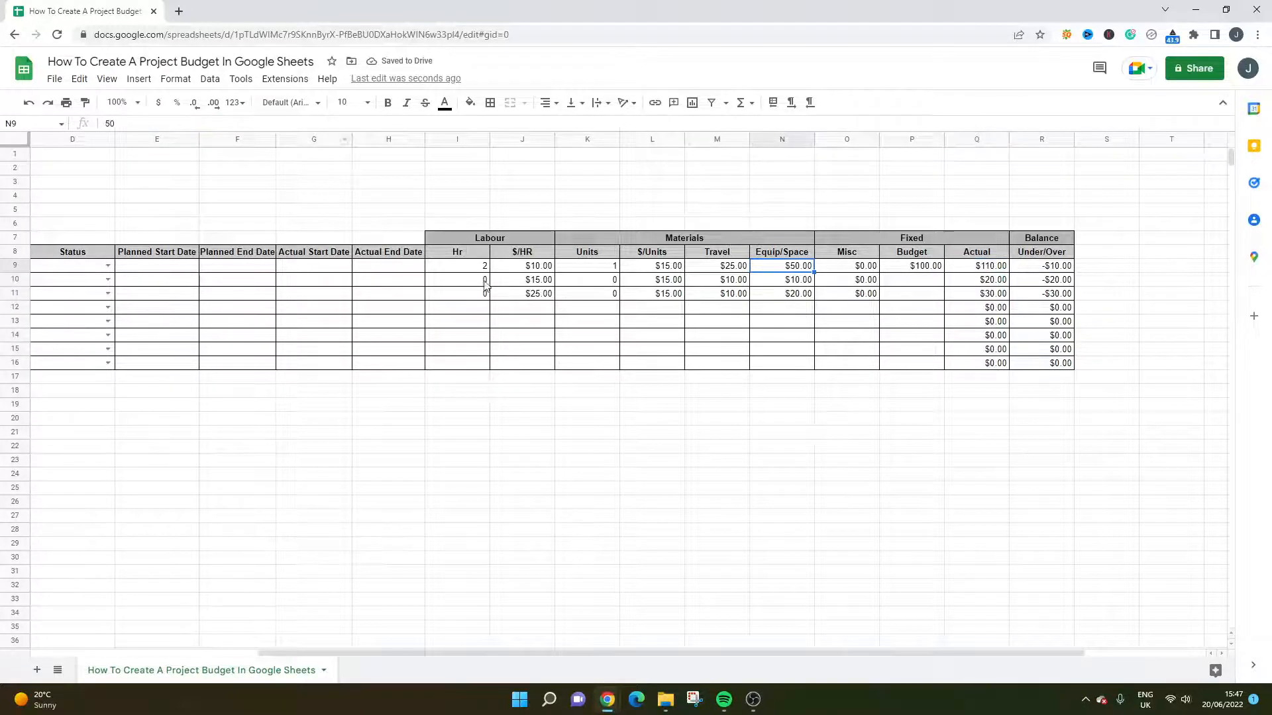
Try 5 as the Labour hours in I10, but leave the cell empty
left_click(481, 280)
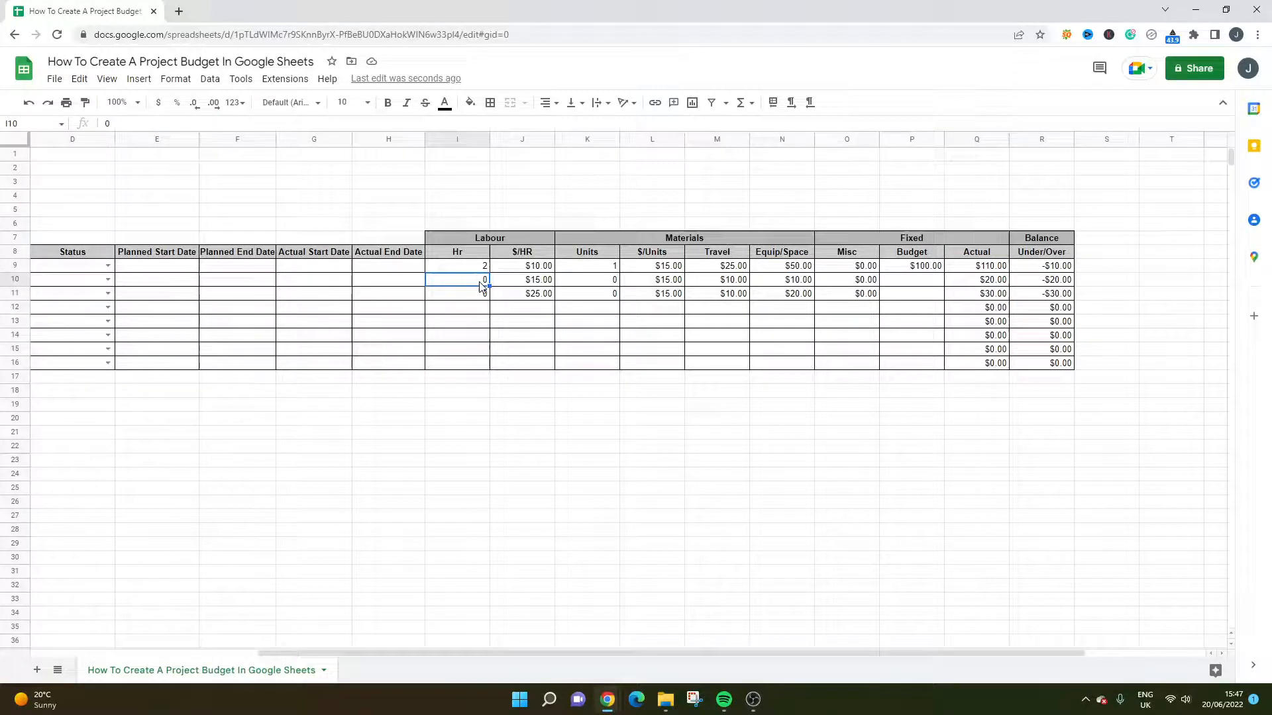
type("5")
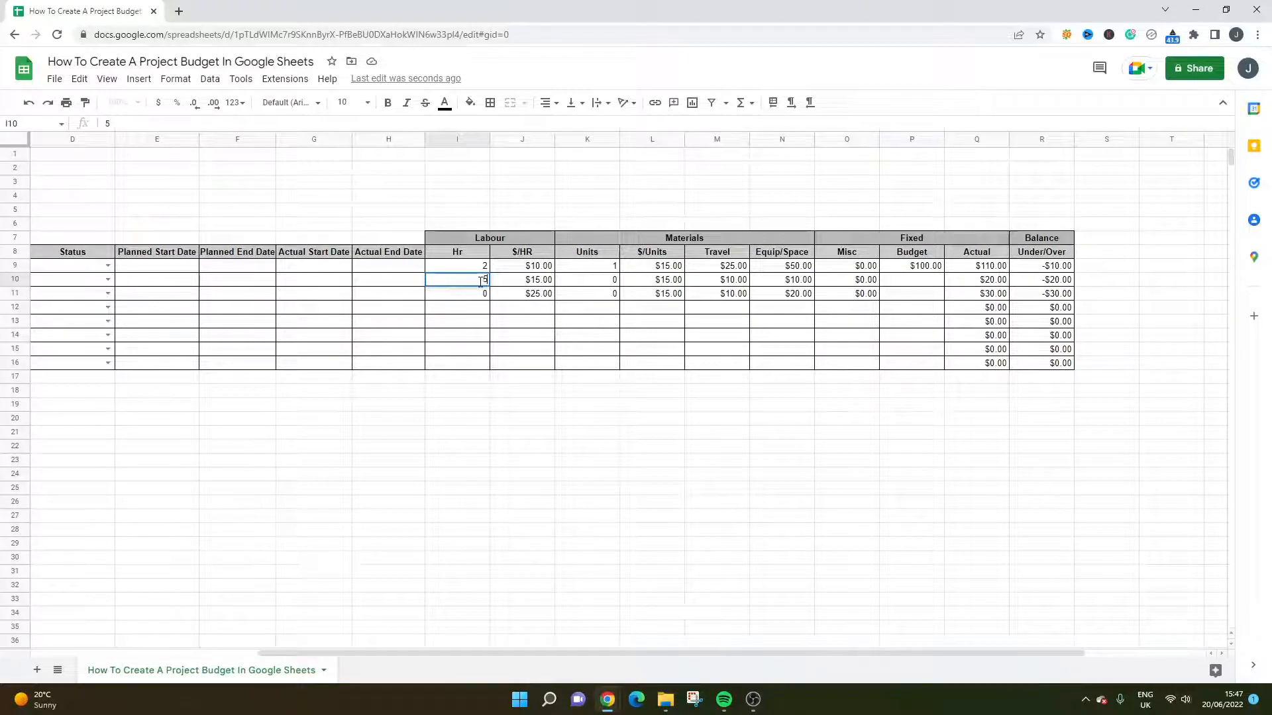
key("Return")
Rename the second task in B10 as Built a sign
key("Left")
key("Left")
key("Left")
key("Left")
key("Left")
key("Left")
key("Left")
key("Left")
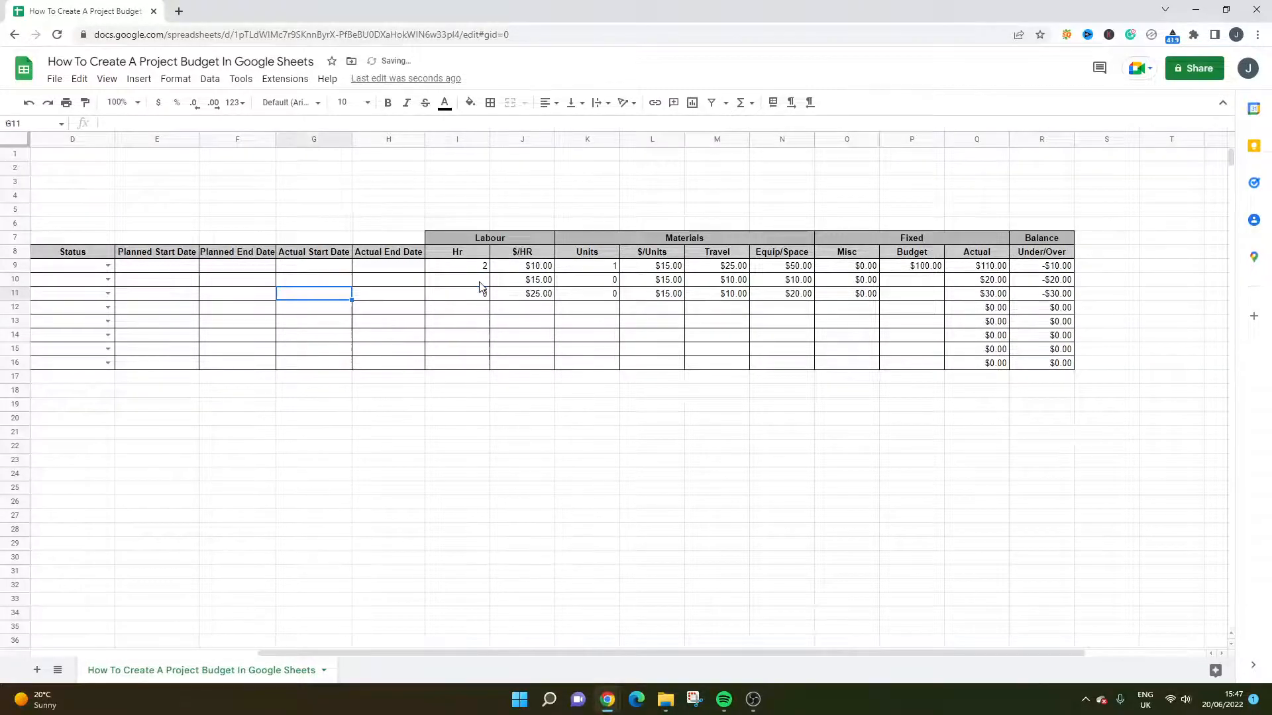
key("Right")
key("Up")
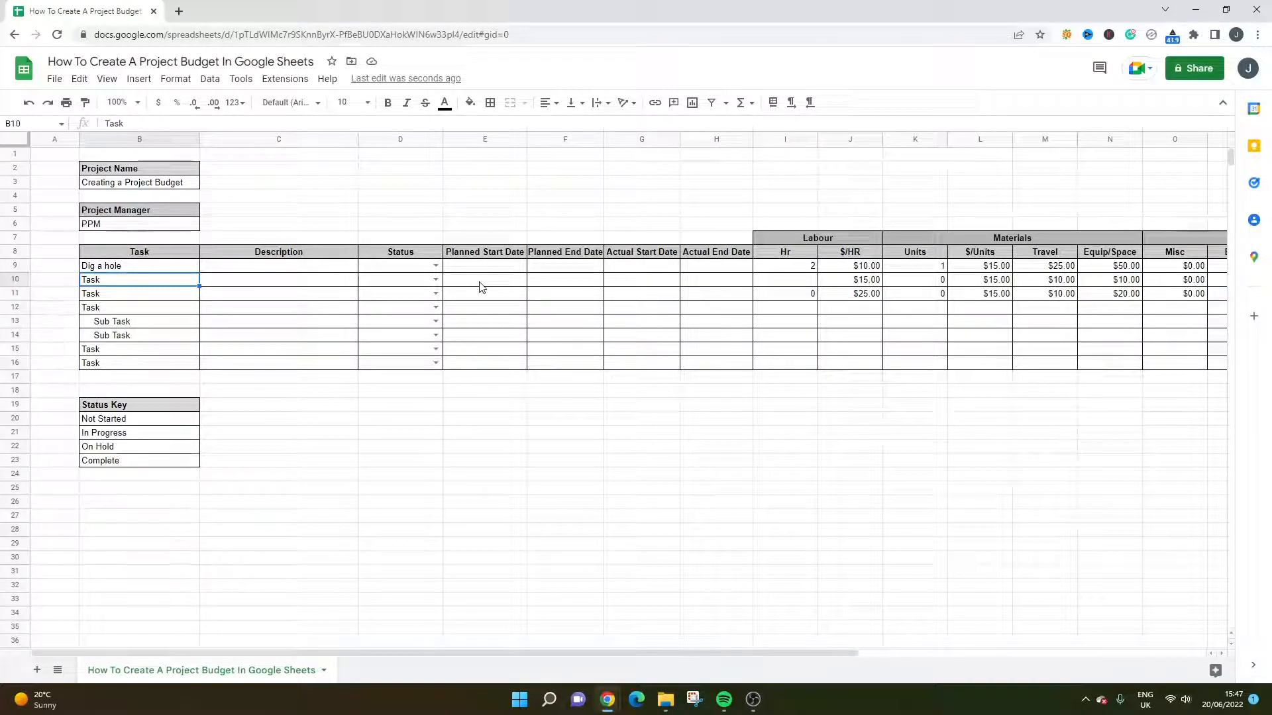
type("B")
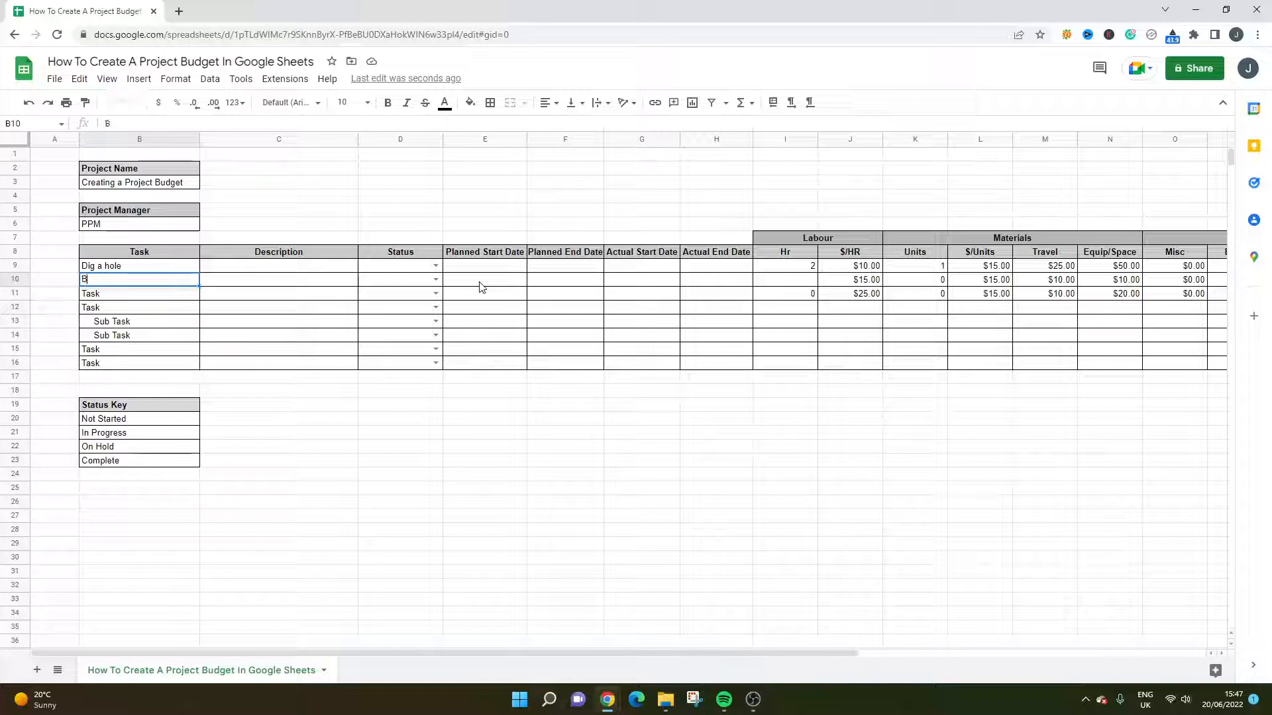
type("uilt a s")
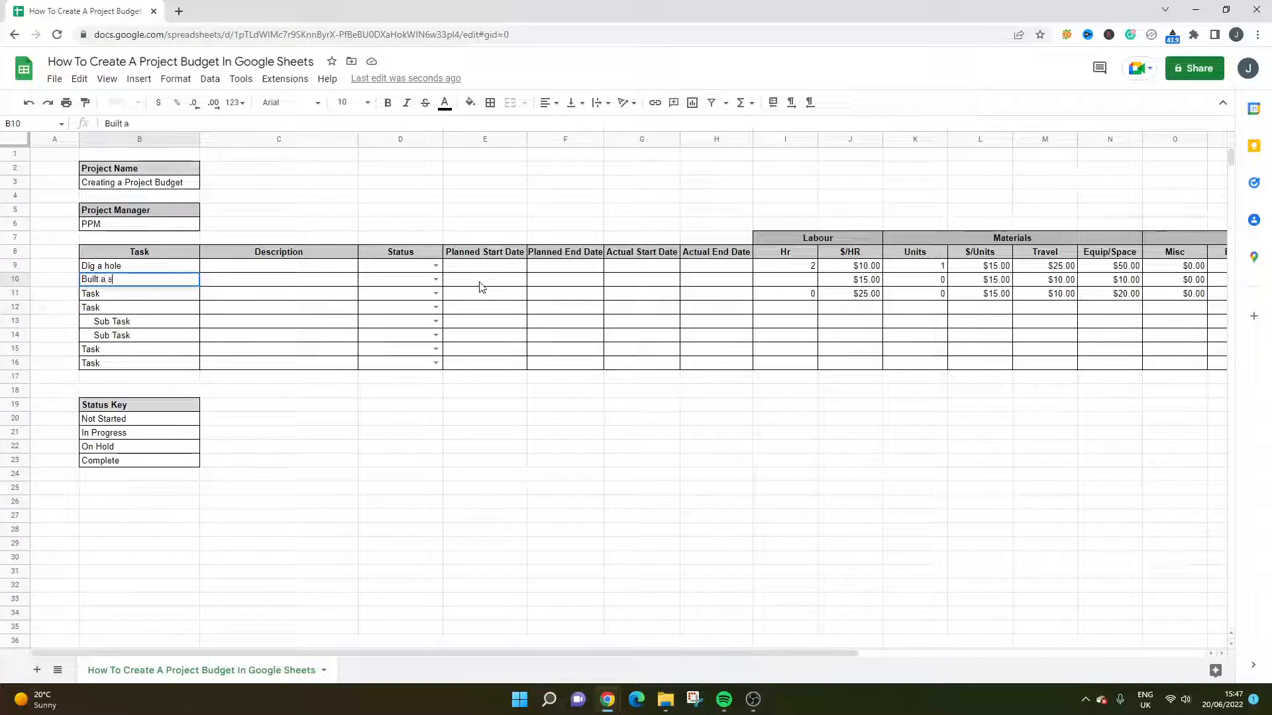
type("ign")
key("Return")
key("Up")
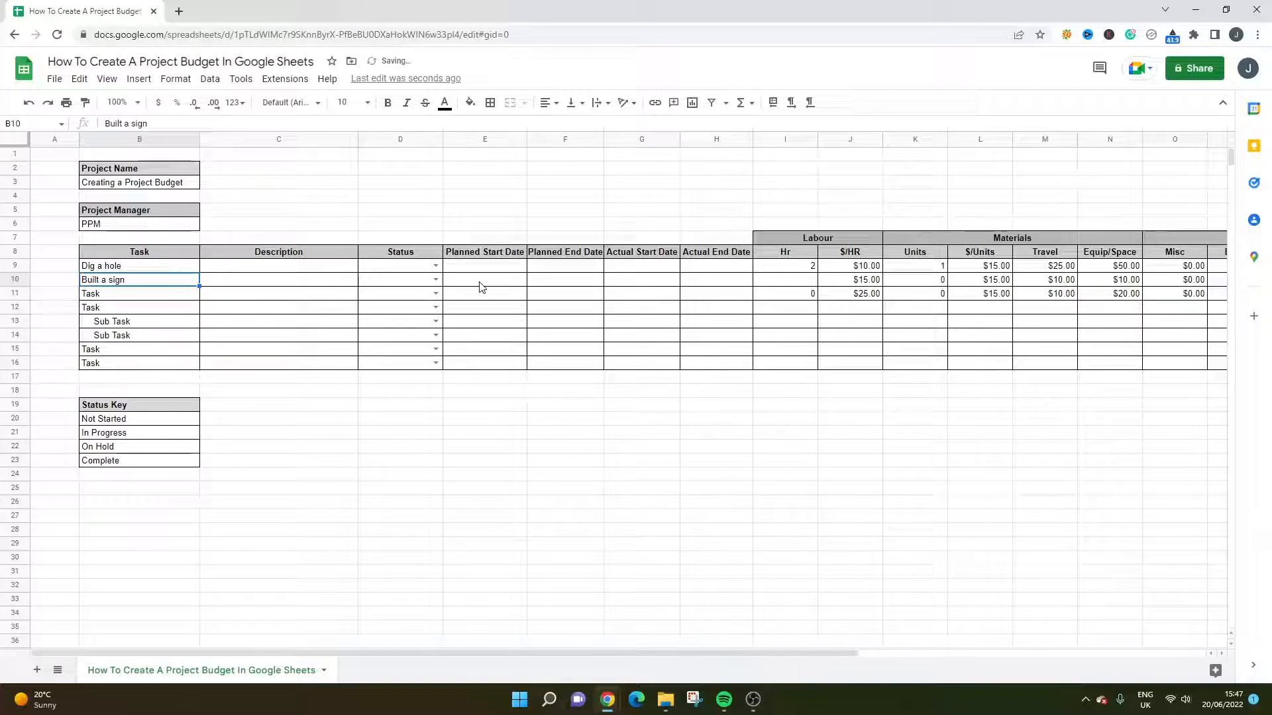
key("Right")
key("Right")
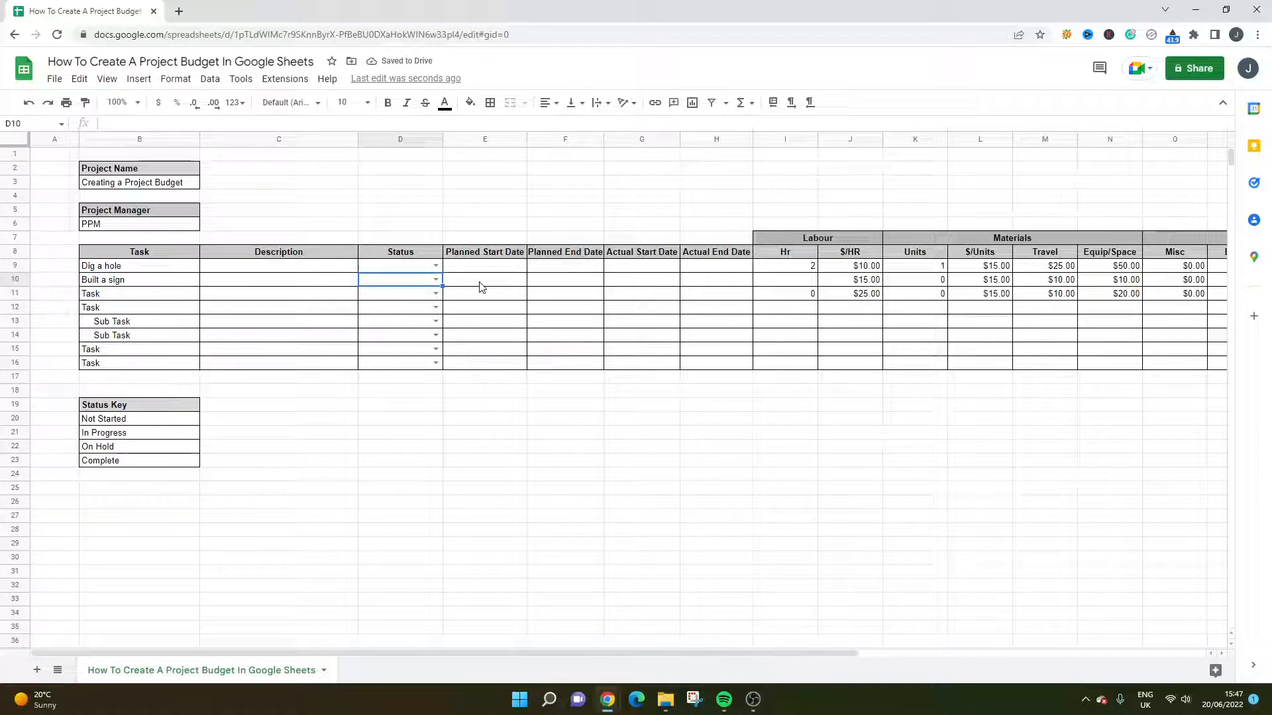
key("Left")
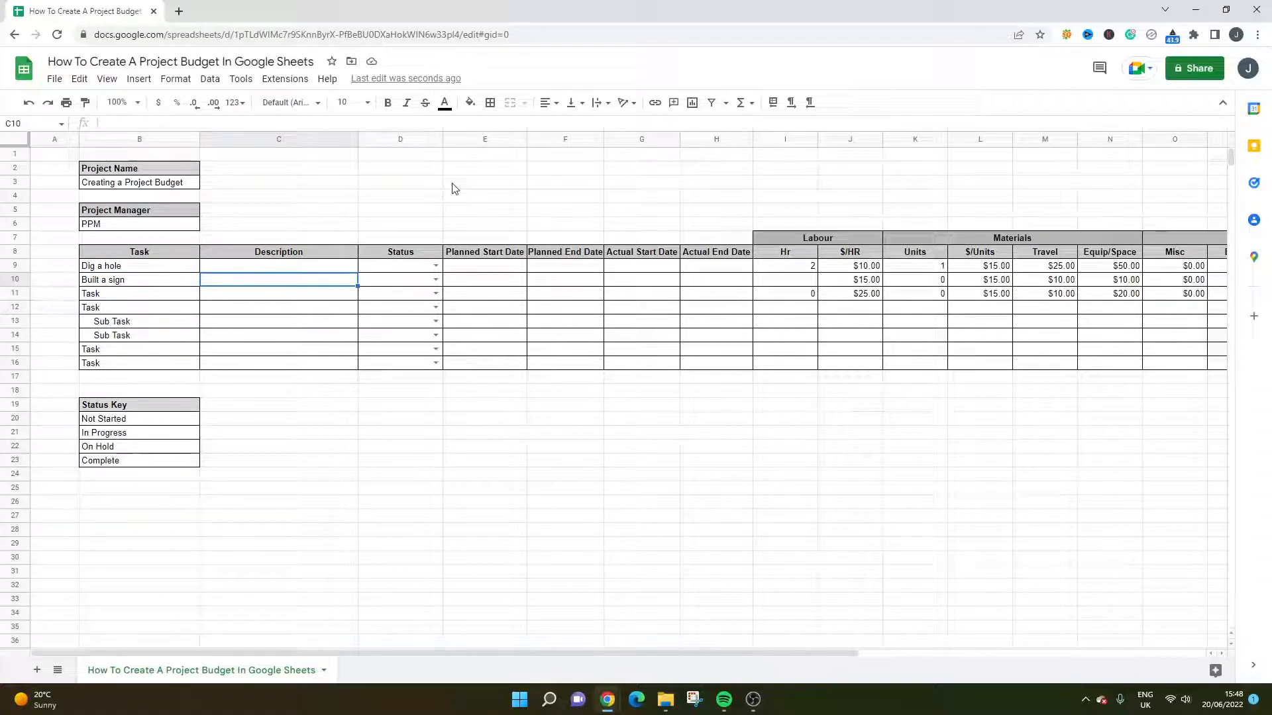
Set the Status of the Dig a hole task to Complete and of the Built a sign task to In Progress
left_click(435, 265)
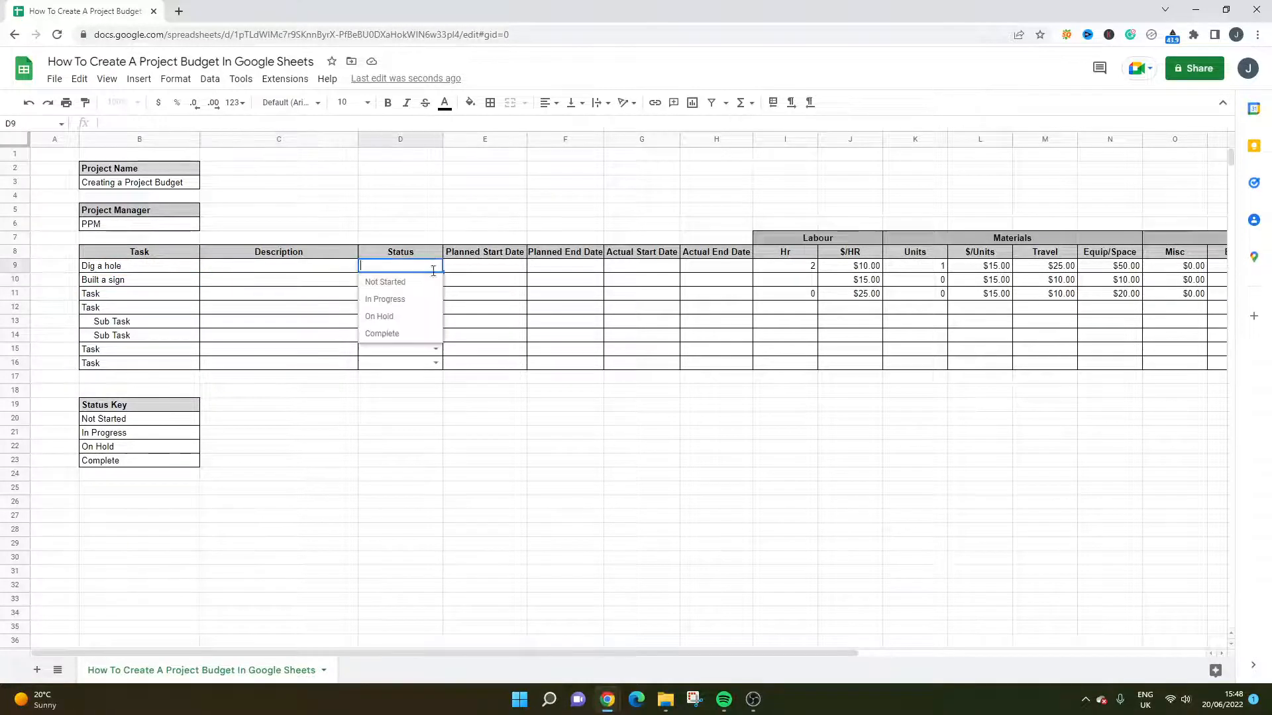
left_click(411, 333)
left_click(435, 280)
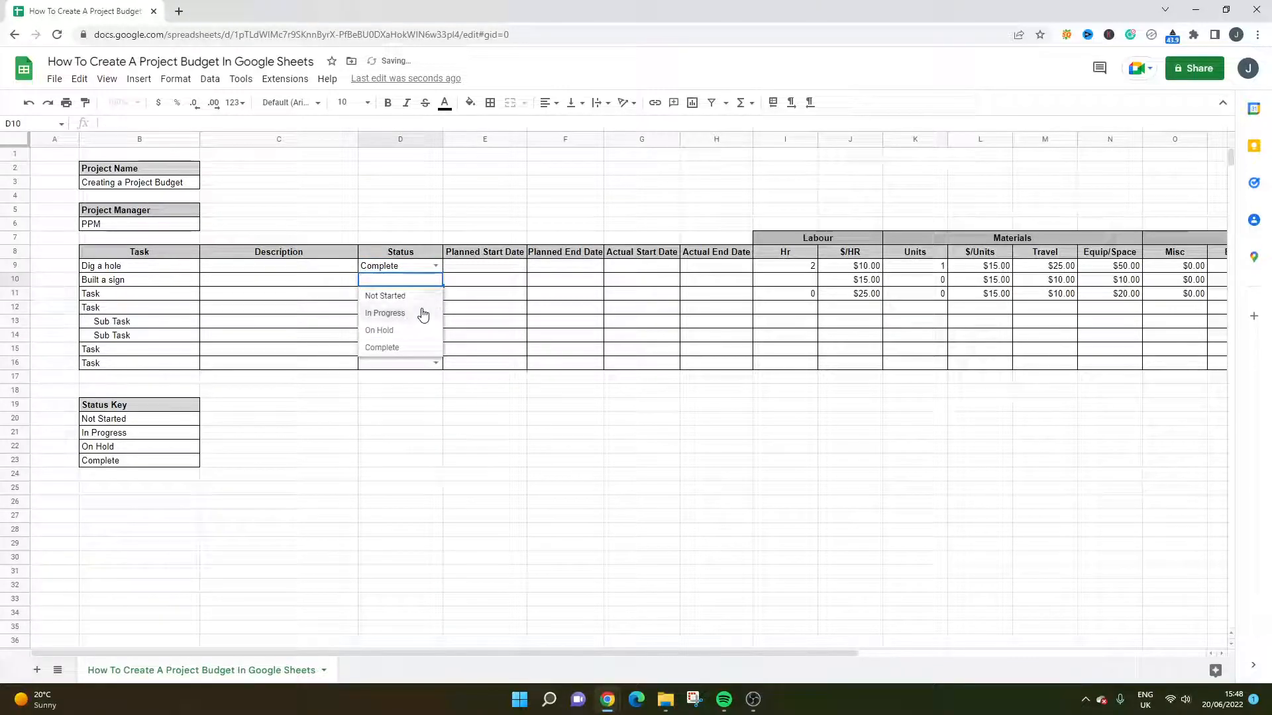
left_click(423, 312)
key("Tab")
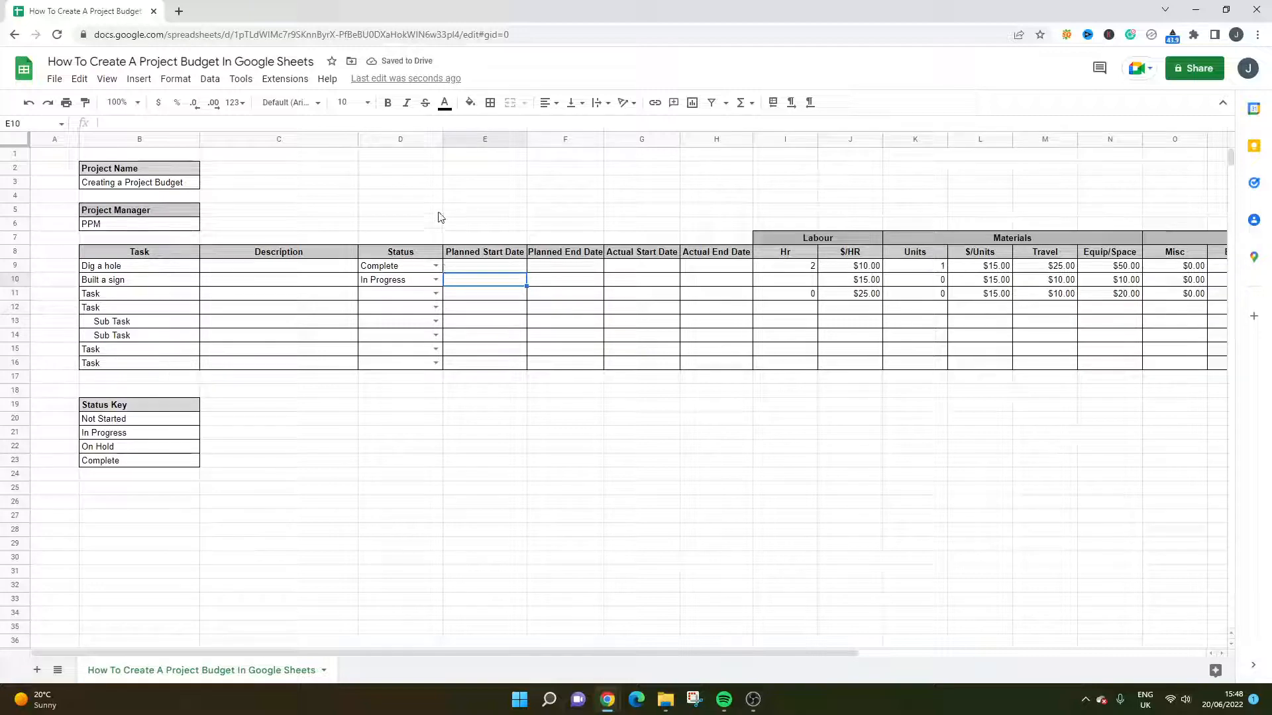
Format the four planned and actual date columns, E through H, with the Date number format
left_click(498, 140)
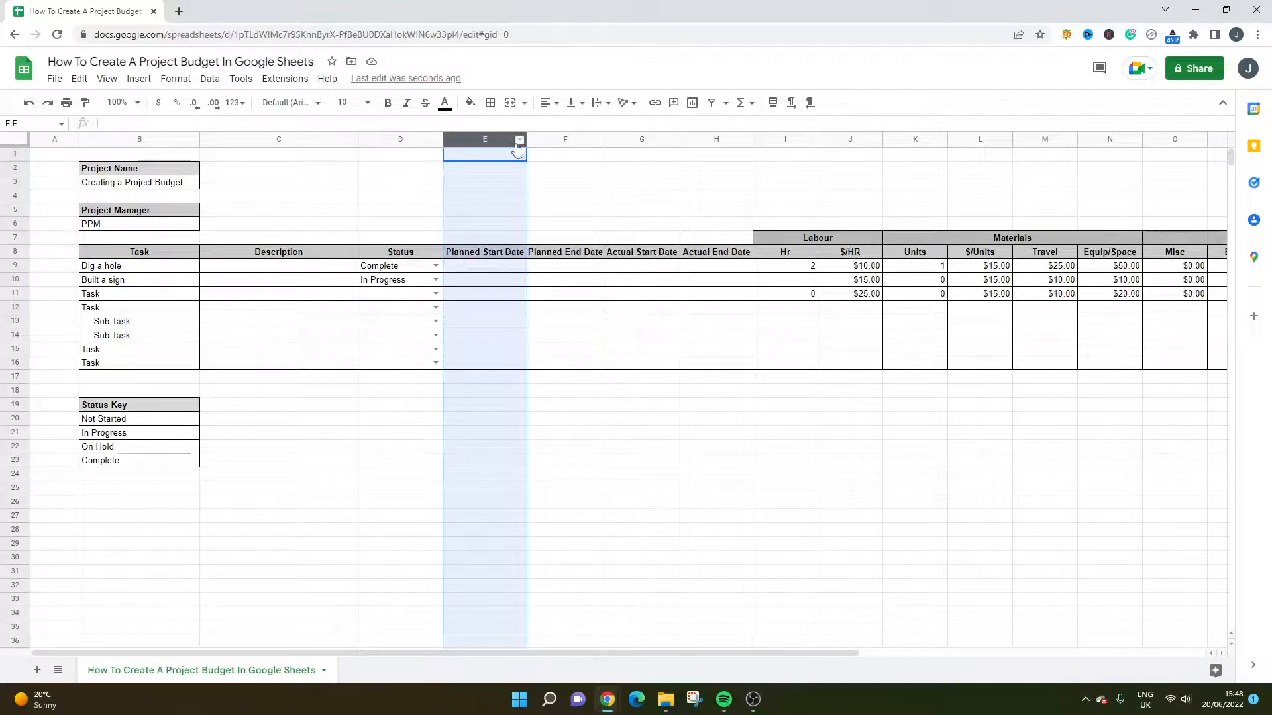
left_click(533, 225)
left_click(489, 138)
left_click(698, 137, "shift")
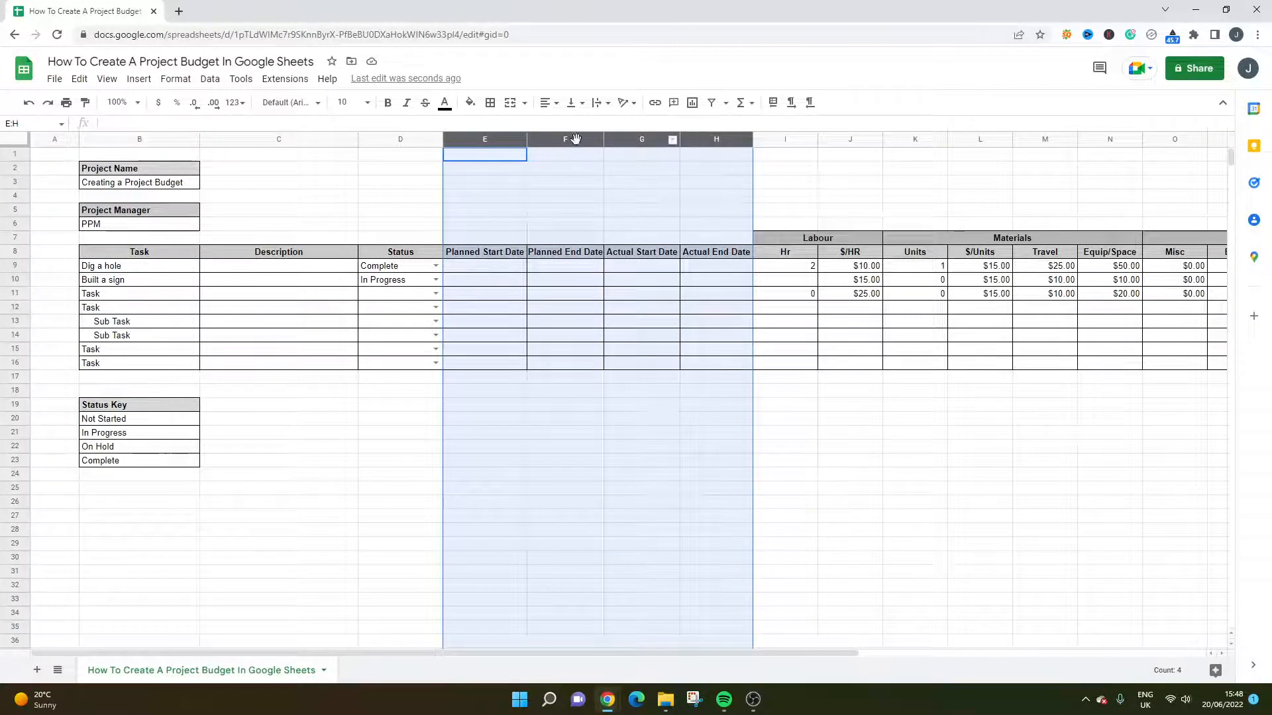
left_click(237, 103)
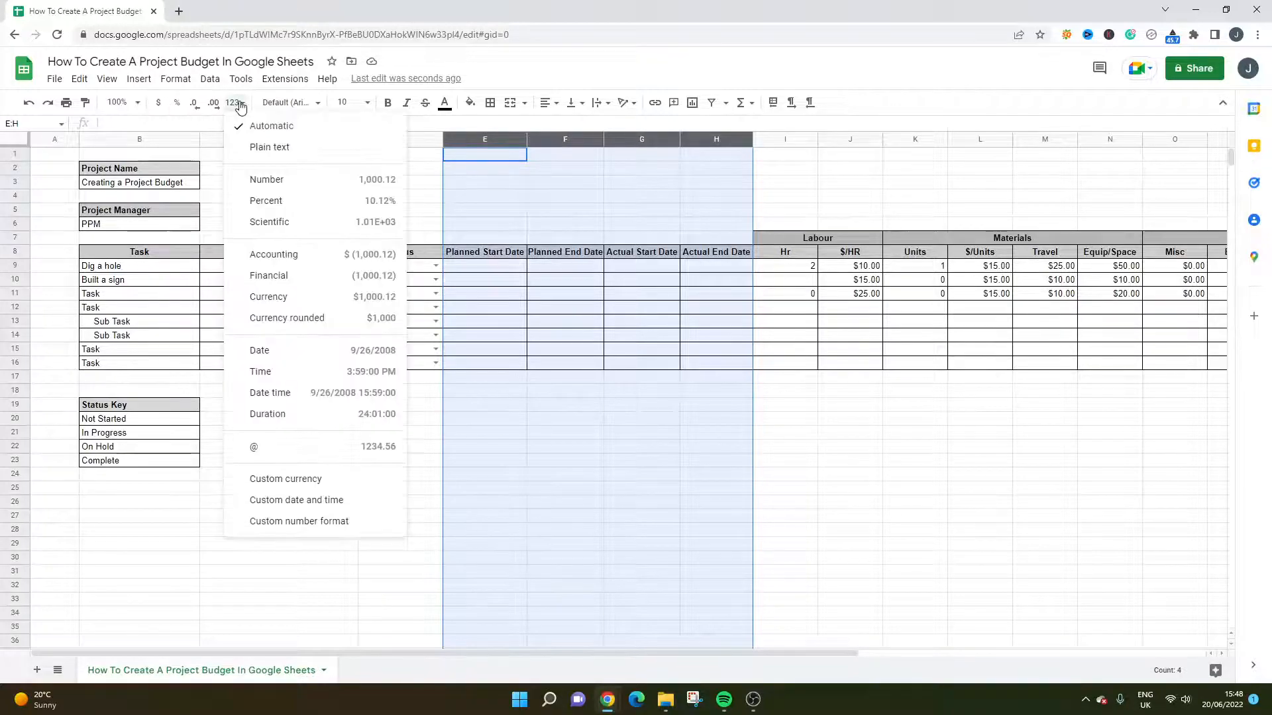
left_click(306, 361)
Enter 01/01/2022 as the Planned Start Date in E9 and fill it down one row to E10
left_click(436, 293)
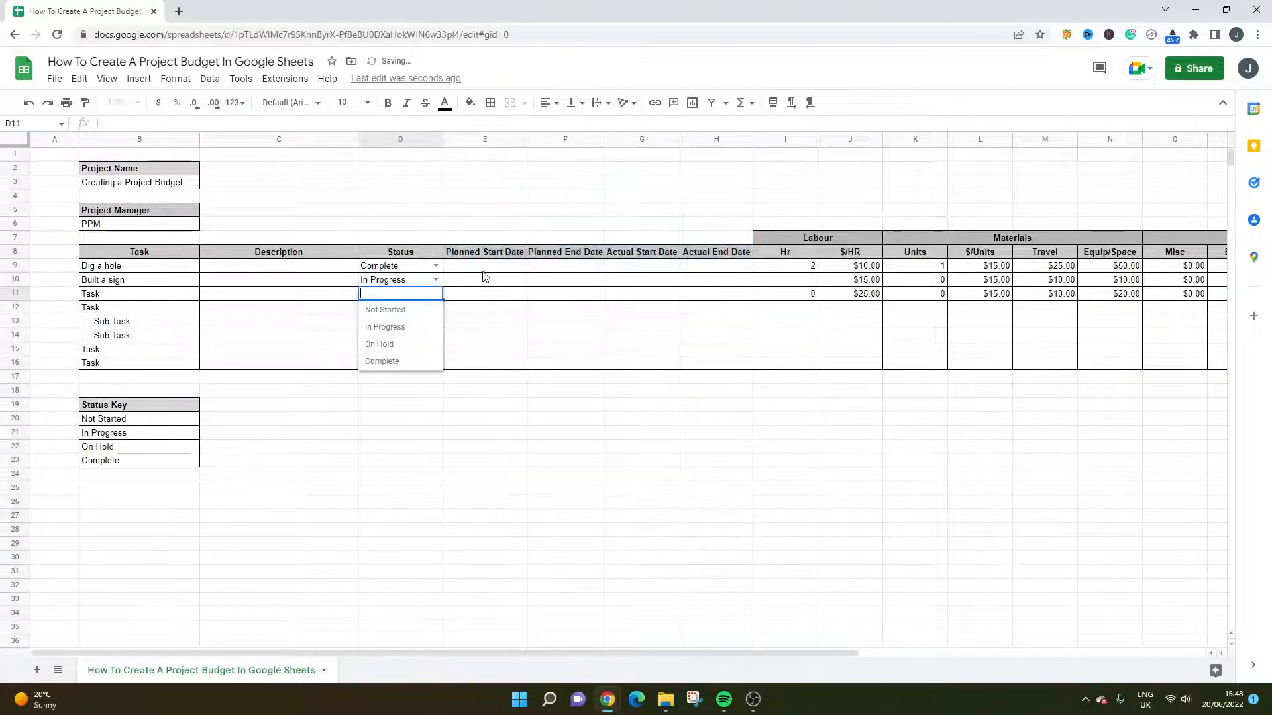
left_click(497, 273)
double_click(495, 268)
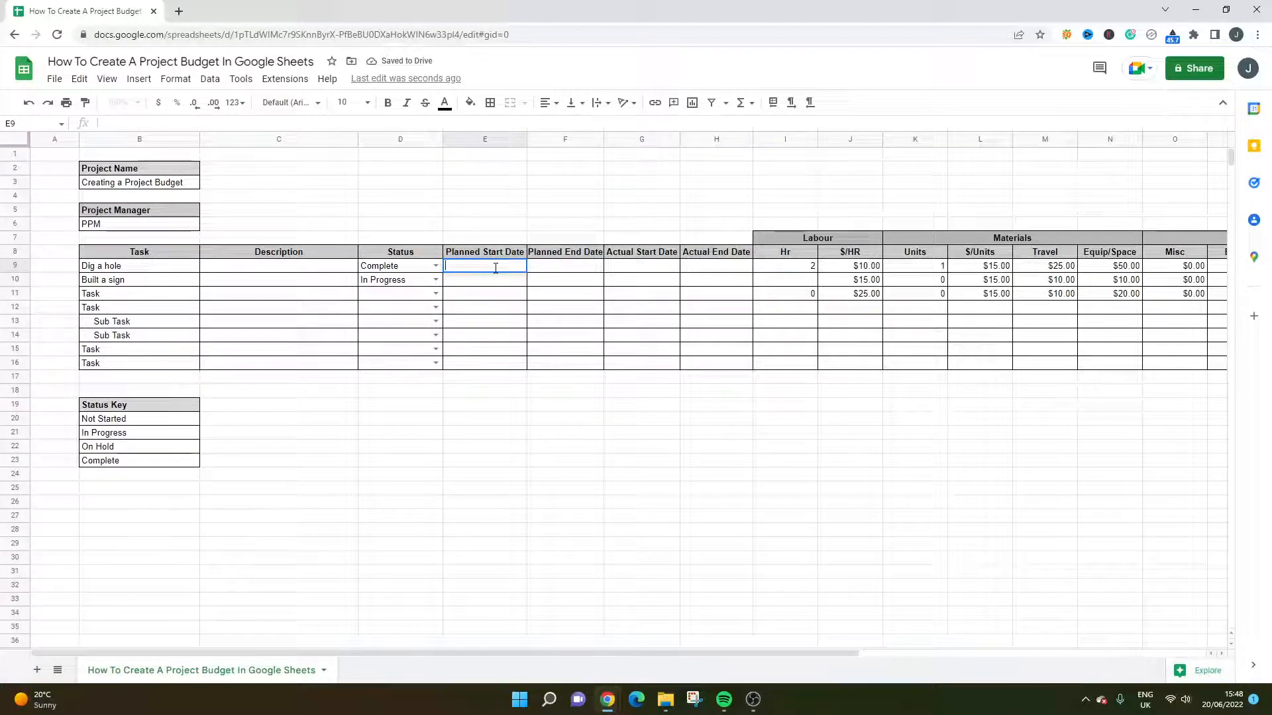
type("01/01/2022")
key("Return")
left_click(504, 268)
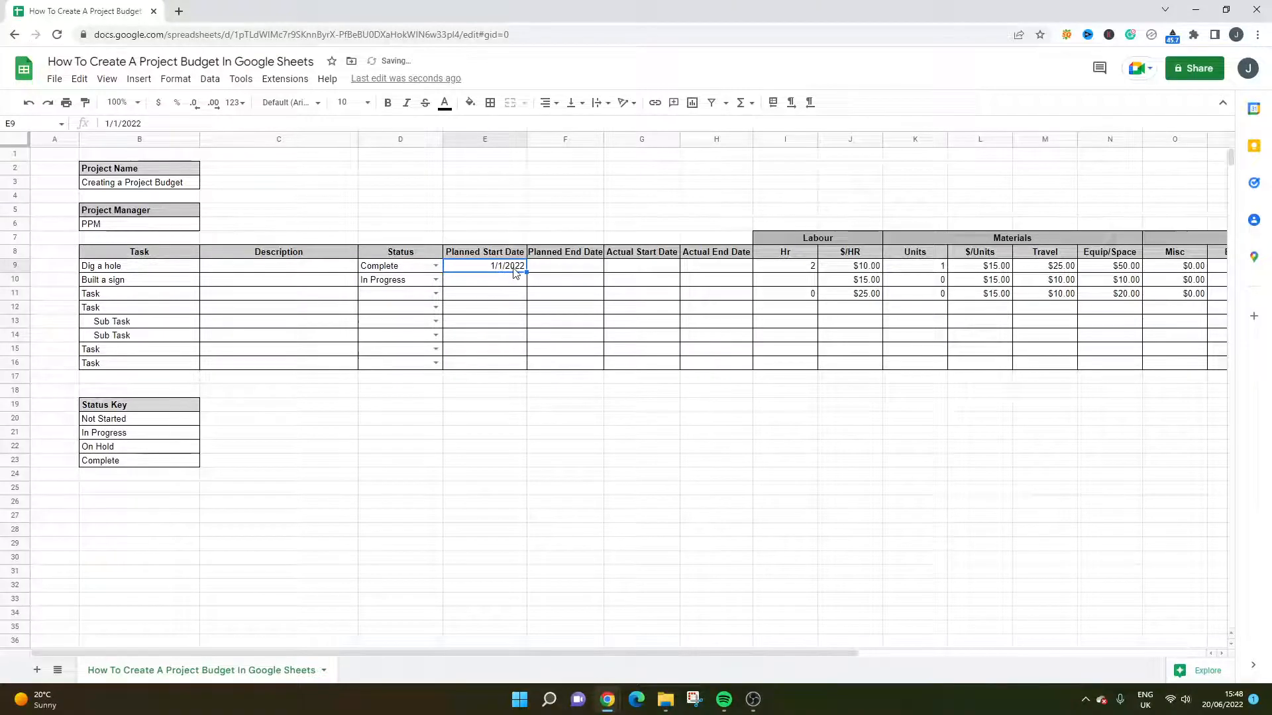
left_click_drag(527, 271, 530, 286)
Enter 5/5/2022 as the Planned End Date of the Dig a hole task in F9
left_click(548, 268)
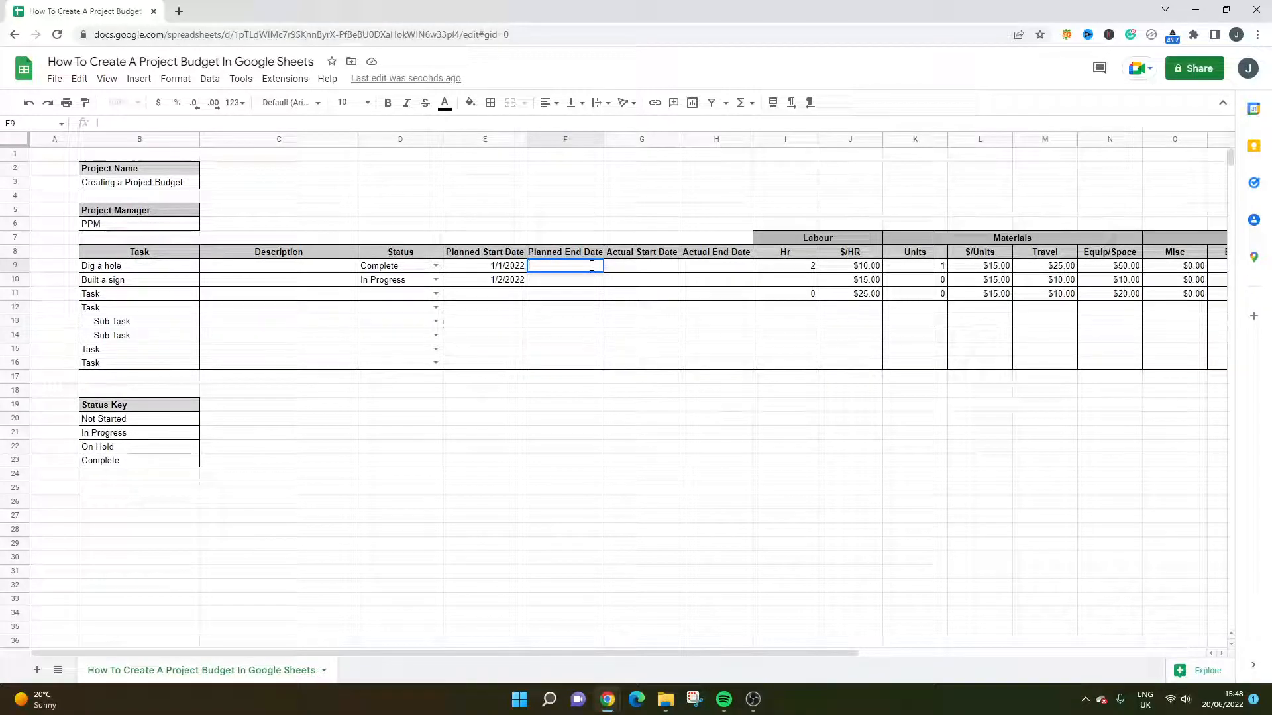
type("05/2022")
key("Return")
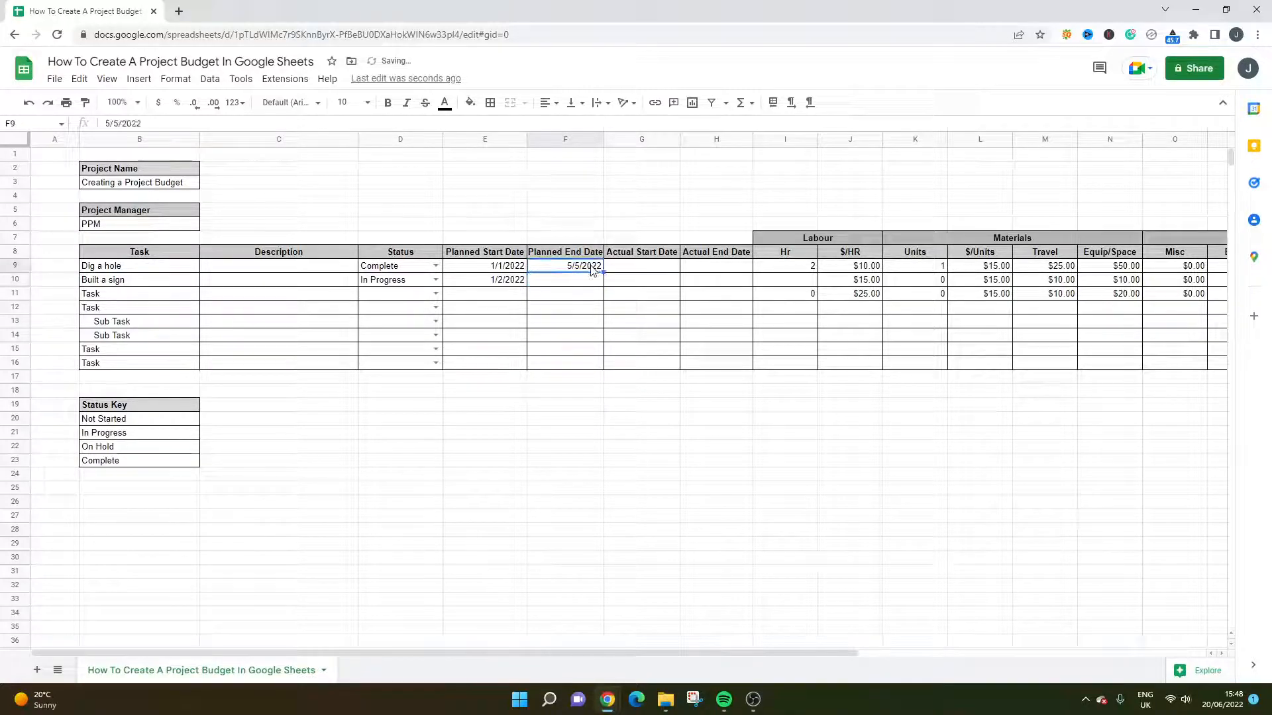
key("Tab")
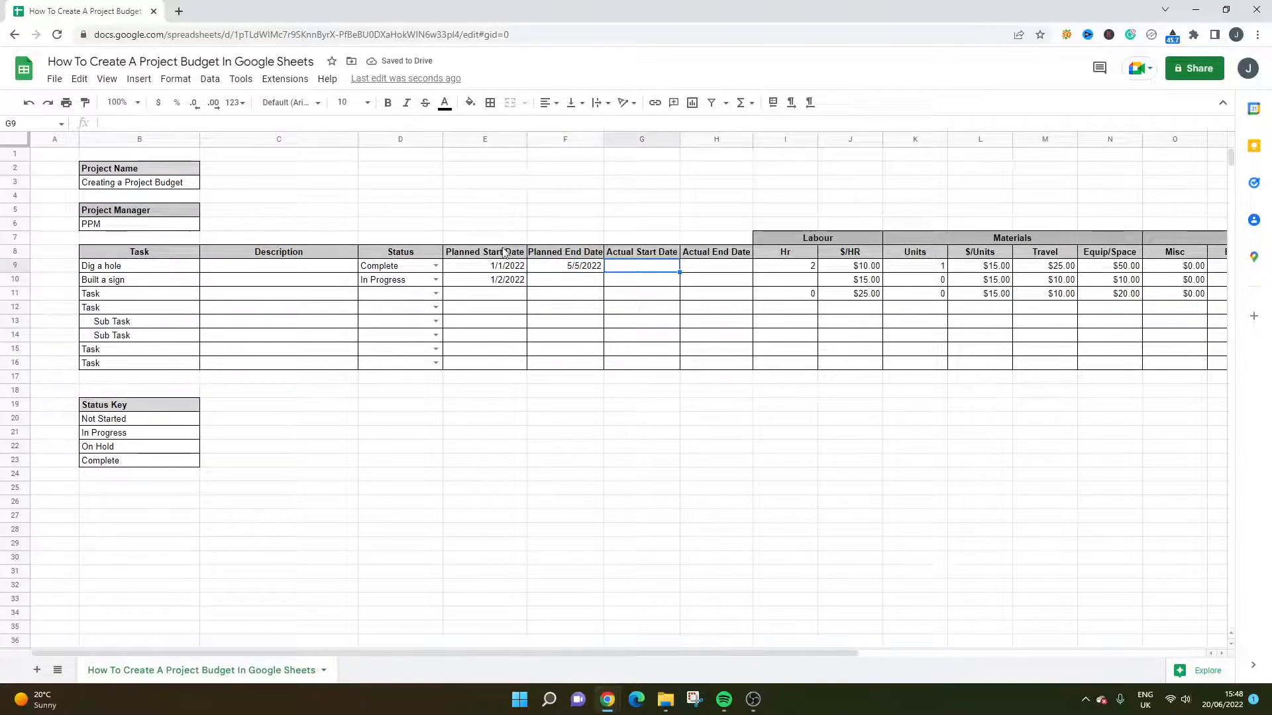
Narrow the Description column C and keep cell D2 selected for a heading
left_click(292, 174)
left_click(400, 173)
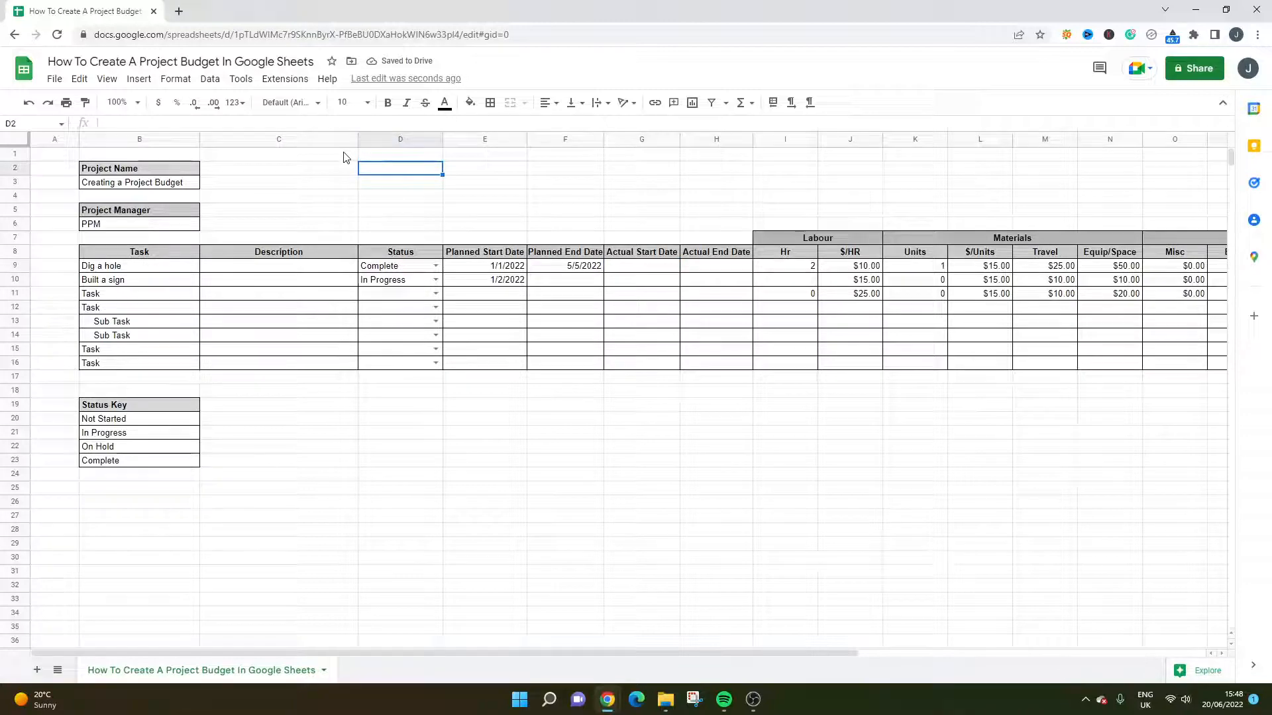
left_click_drag(358, 139, 298, 143)
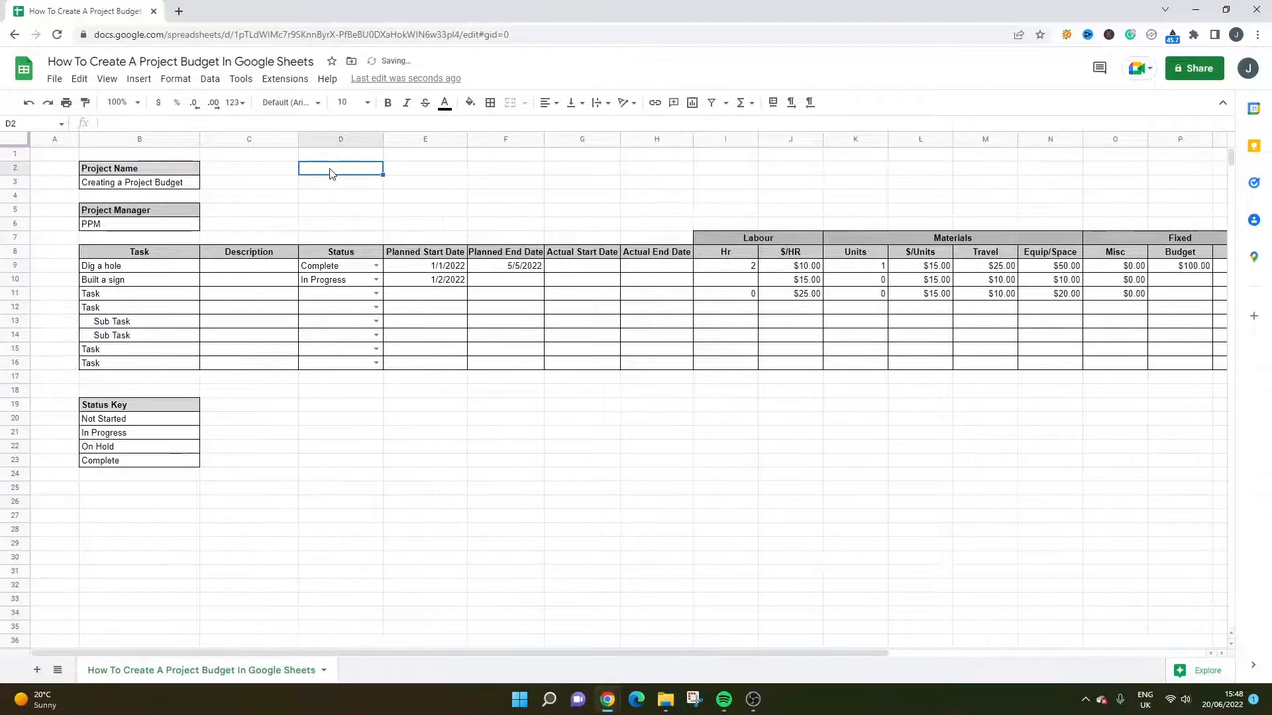
Label cell D2 as Project Date
type("Project Date")
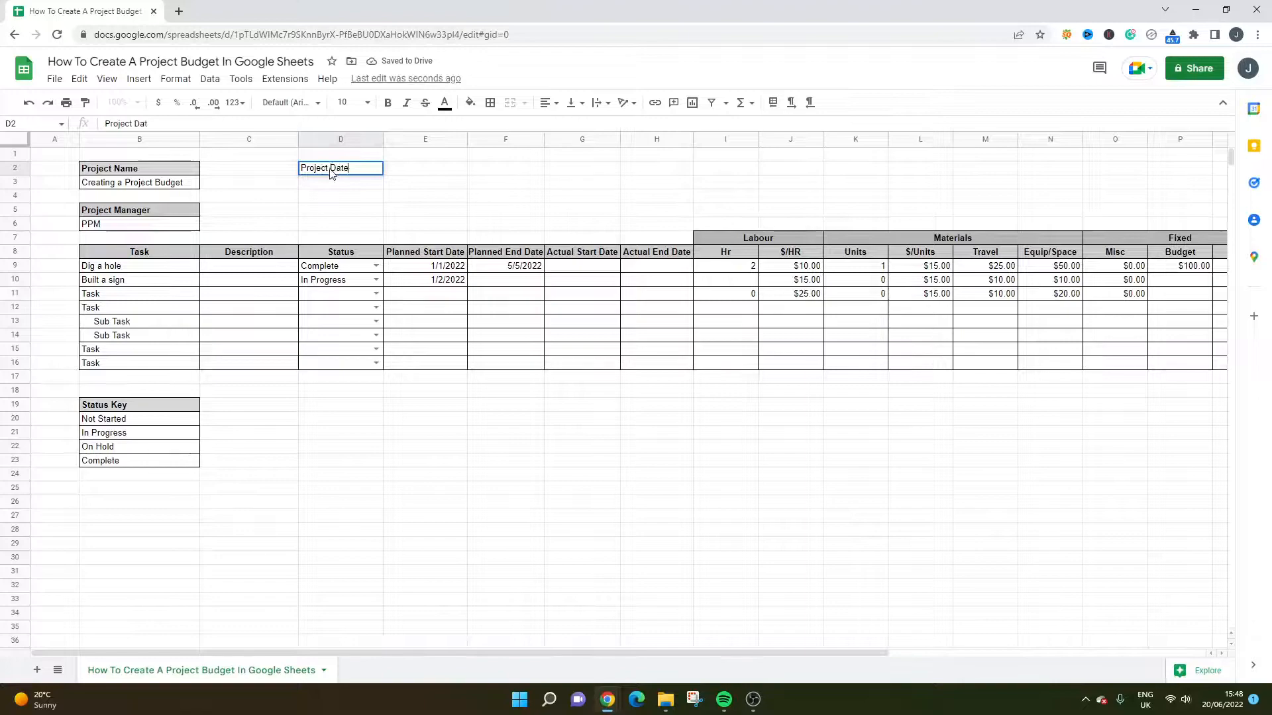
key("Return")
key("Up")
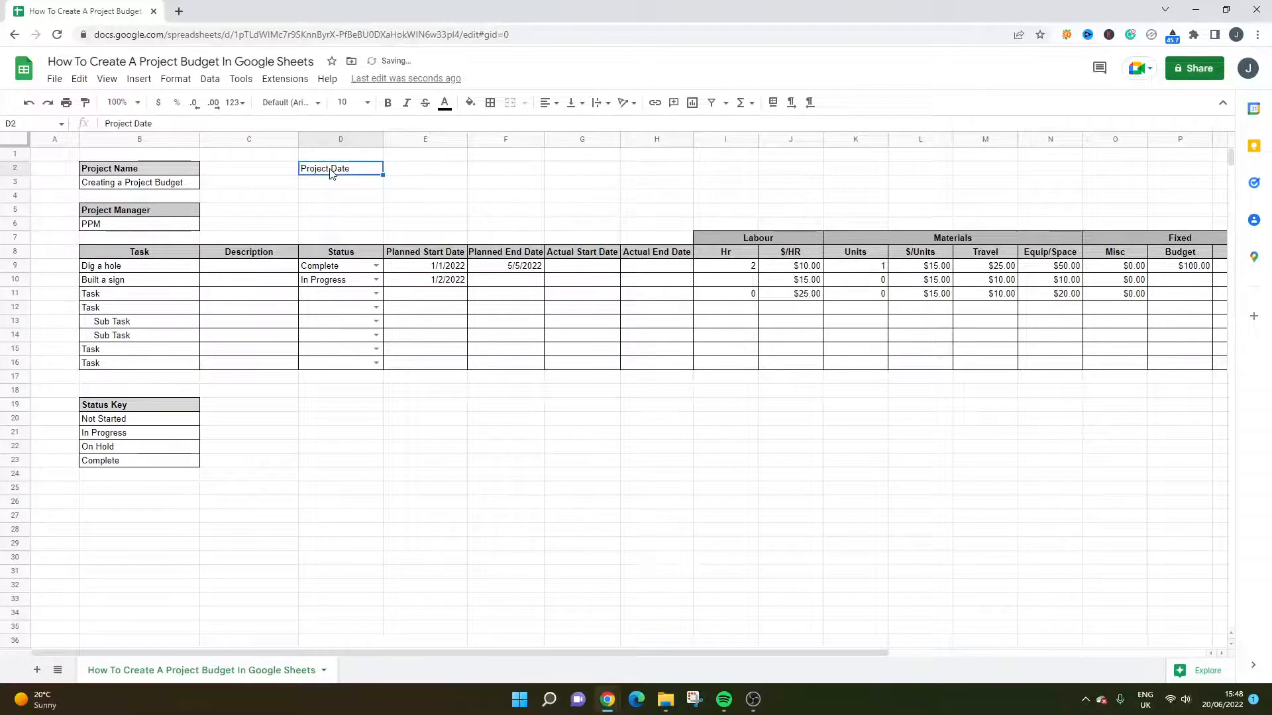
Label cell D2 as Project Start Date and link E2 to the first task's Actual Start Date in G9
type("Proj")
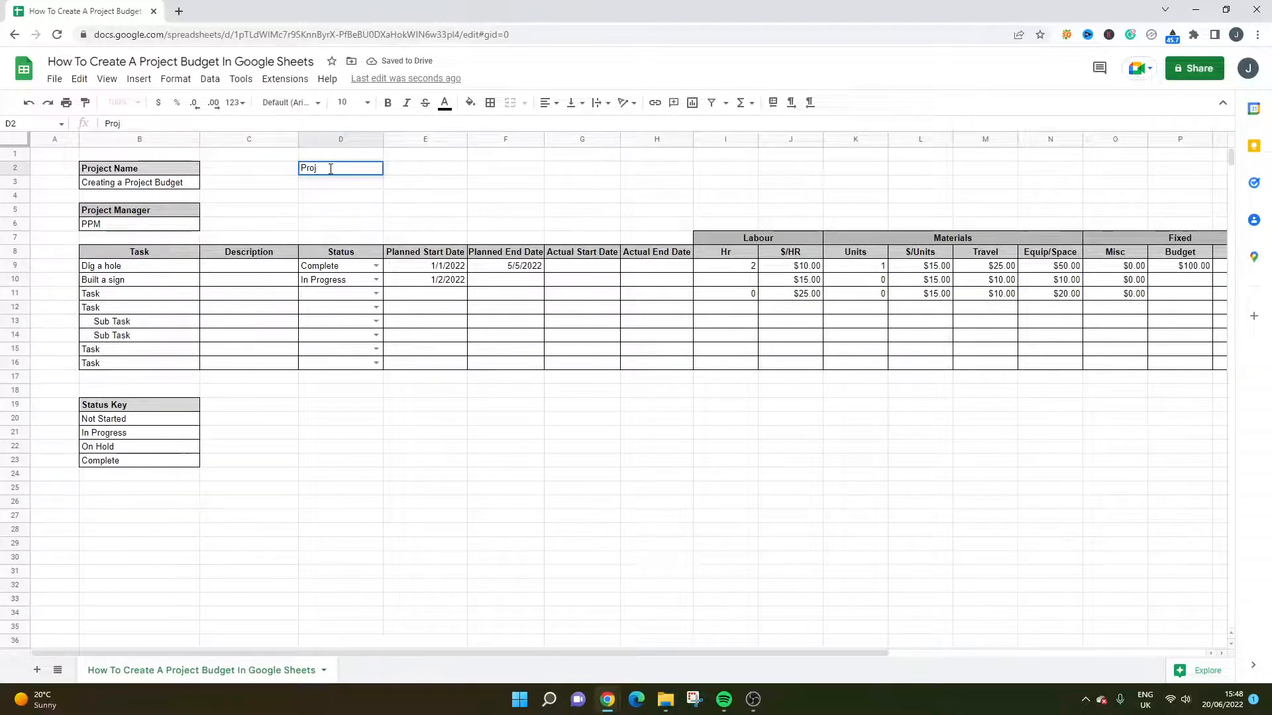
type("ect Start D")
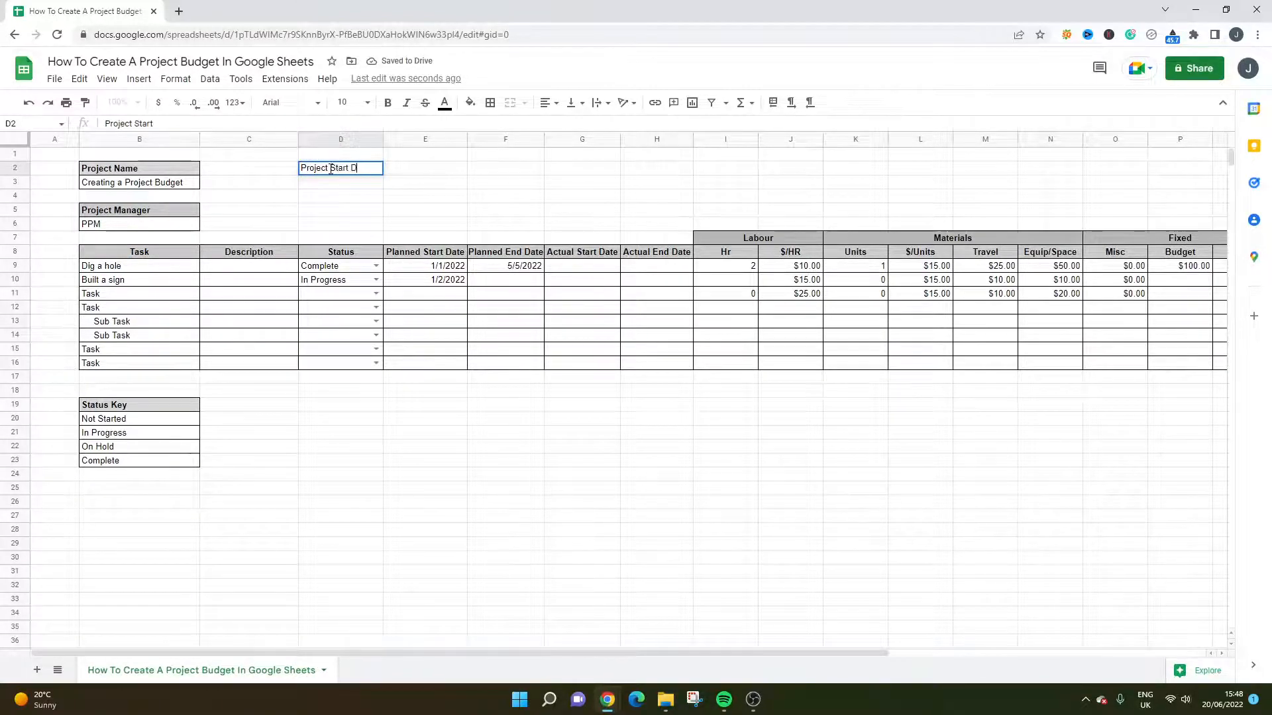
type("ate")
key("Tab")
type("=")
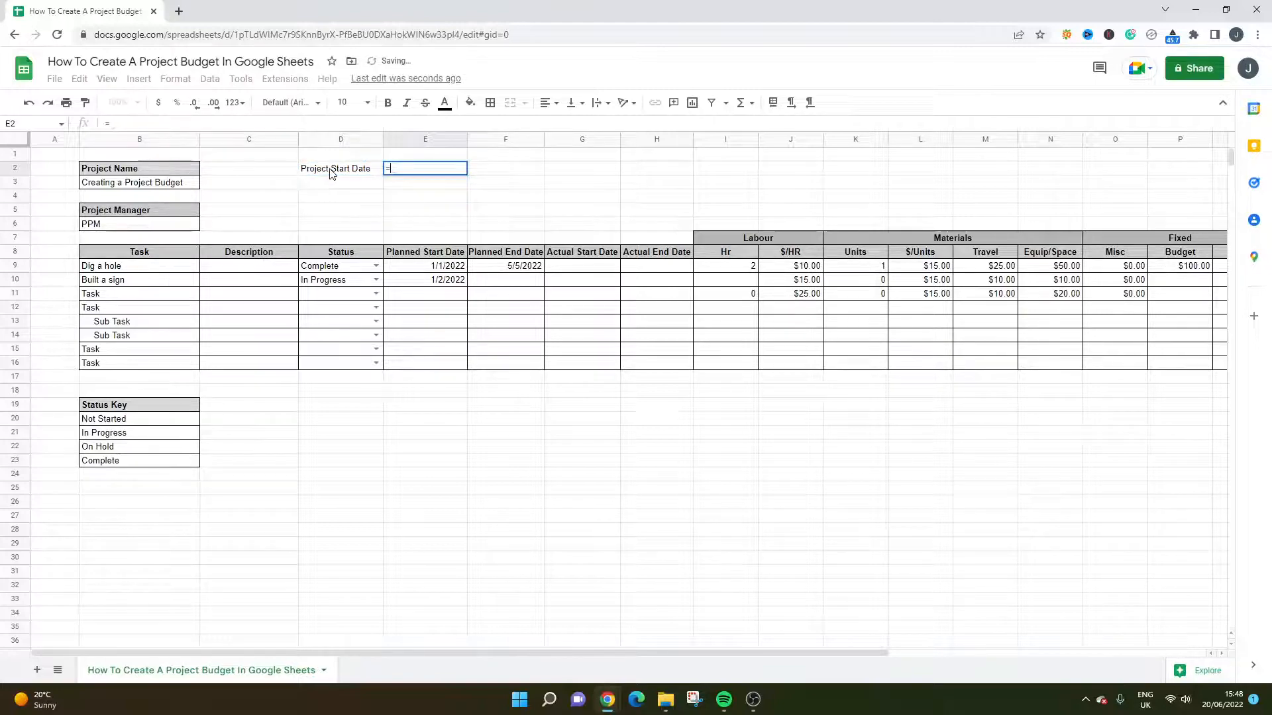
left_click(573, 267)
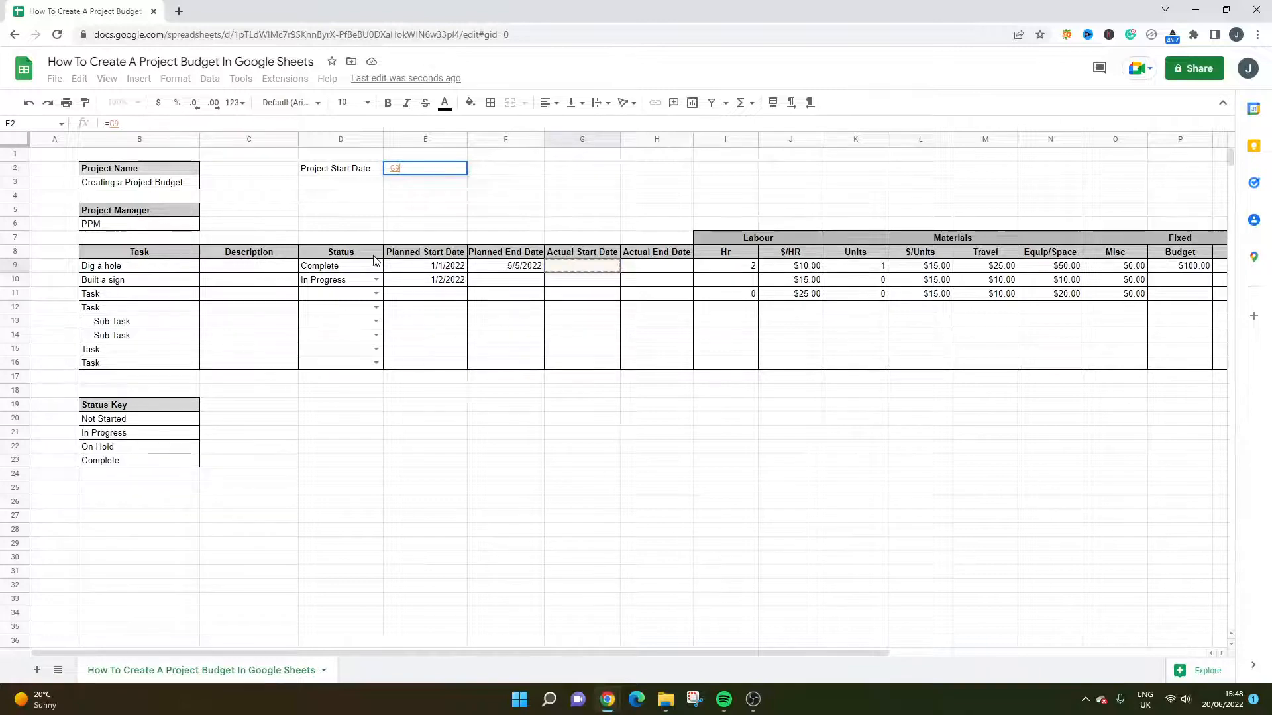
key("Return")
Enter 05/06/2022 as the Actual Start Date of the Dig a hole task in G9
left_click(594, 268)
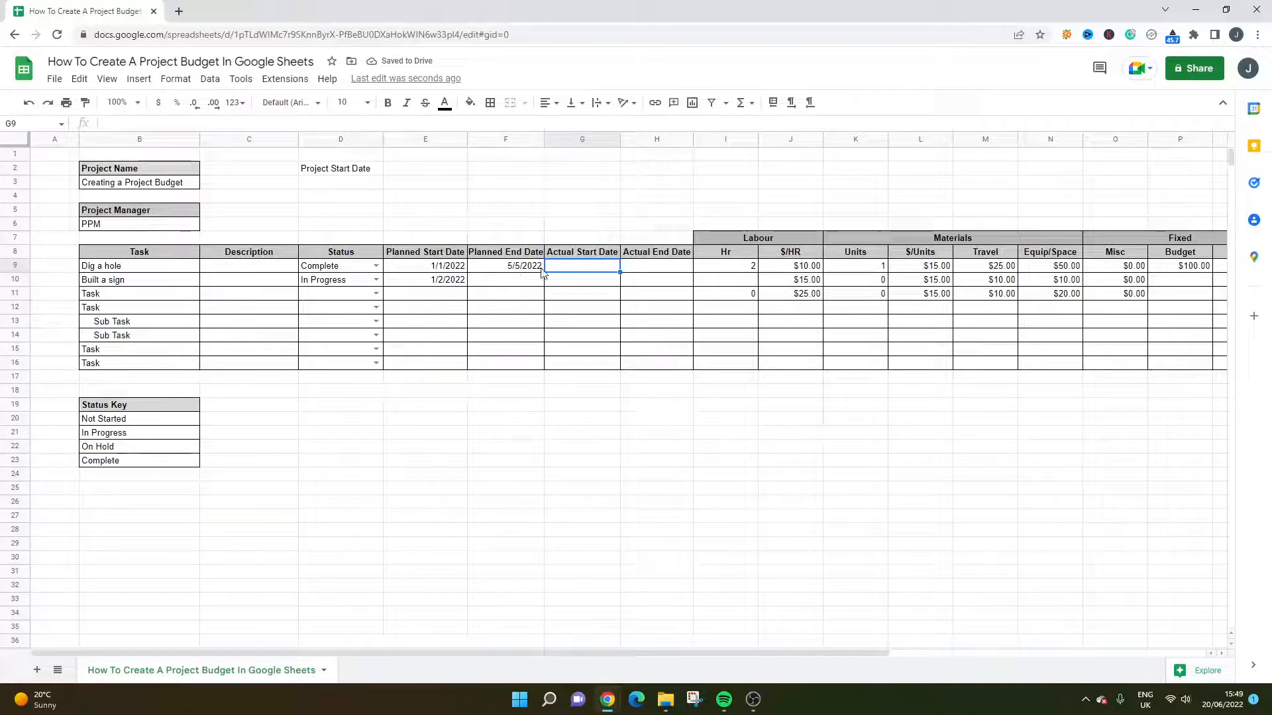
type("05")
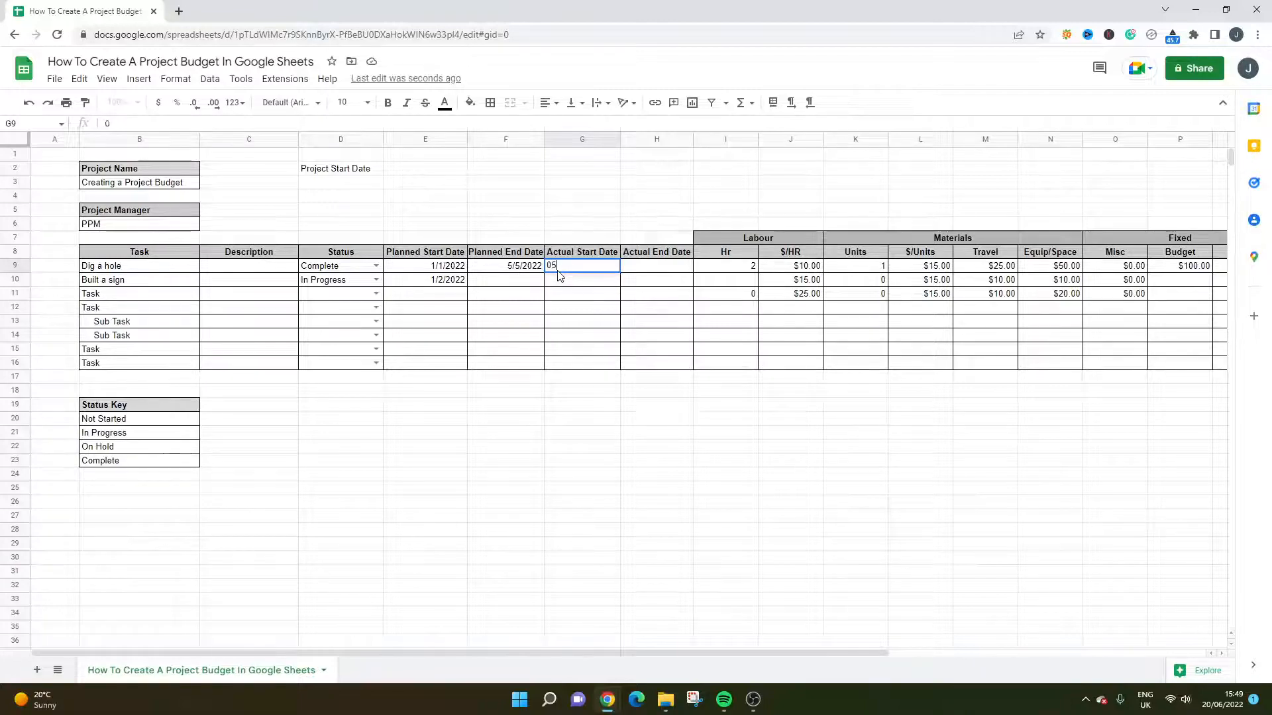
type("/06/2022")
key("Return")
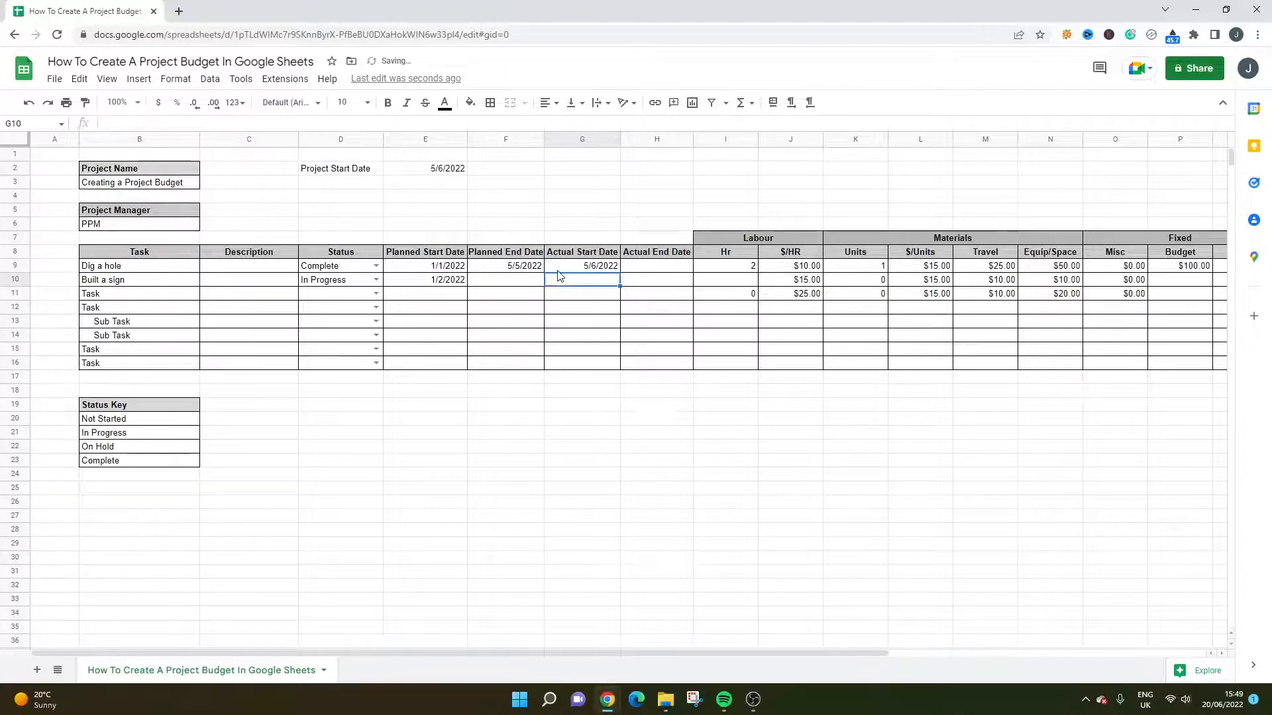
Give the Project Start Date label in D2 a light grey fill and add all borders to D2:E2
left_click(368, 171)
left_click_drag(406, 169, 369, 161)
left_click(361, 170)
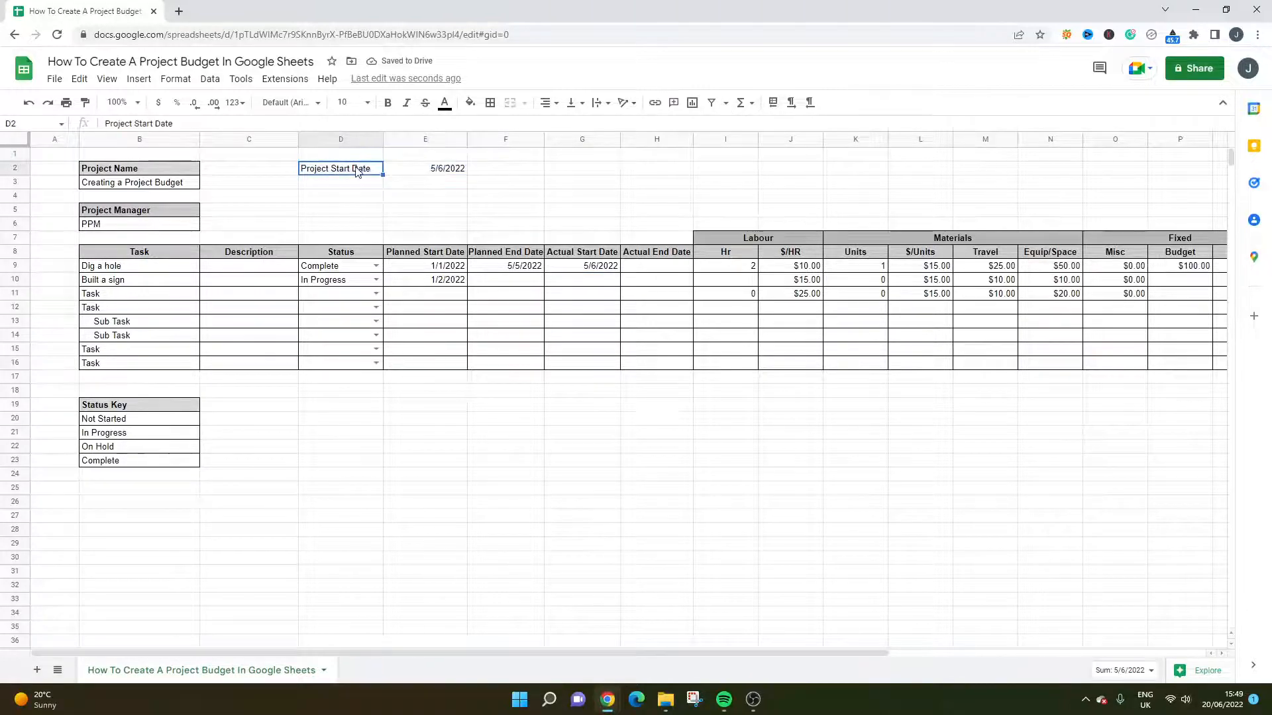
left_click(470, 104)
left_click(557, 214)
left_click_drag(410, 169, 375, 169)
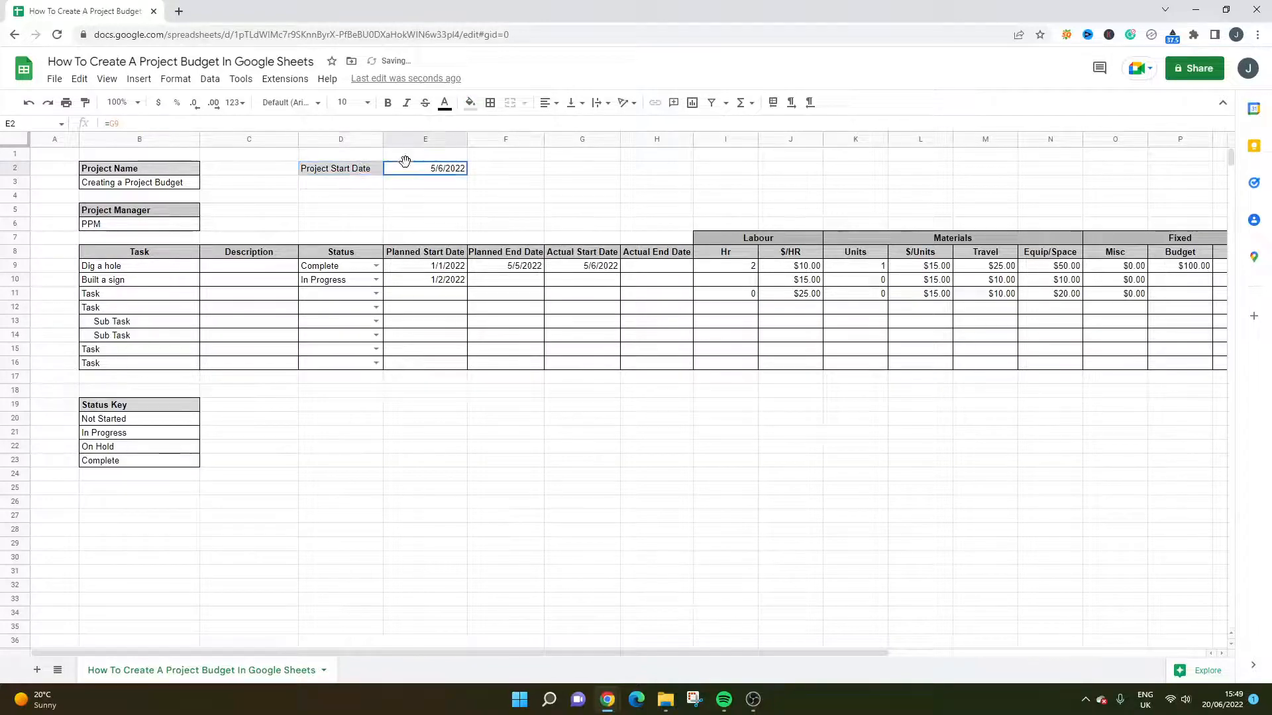
left_click(490, 103)
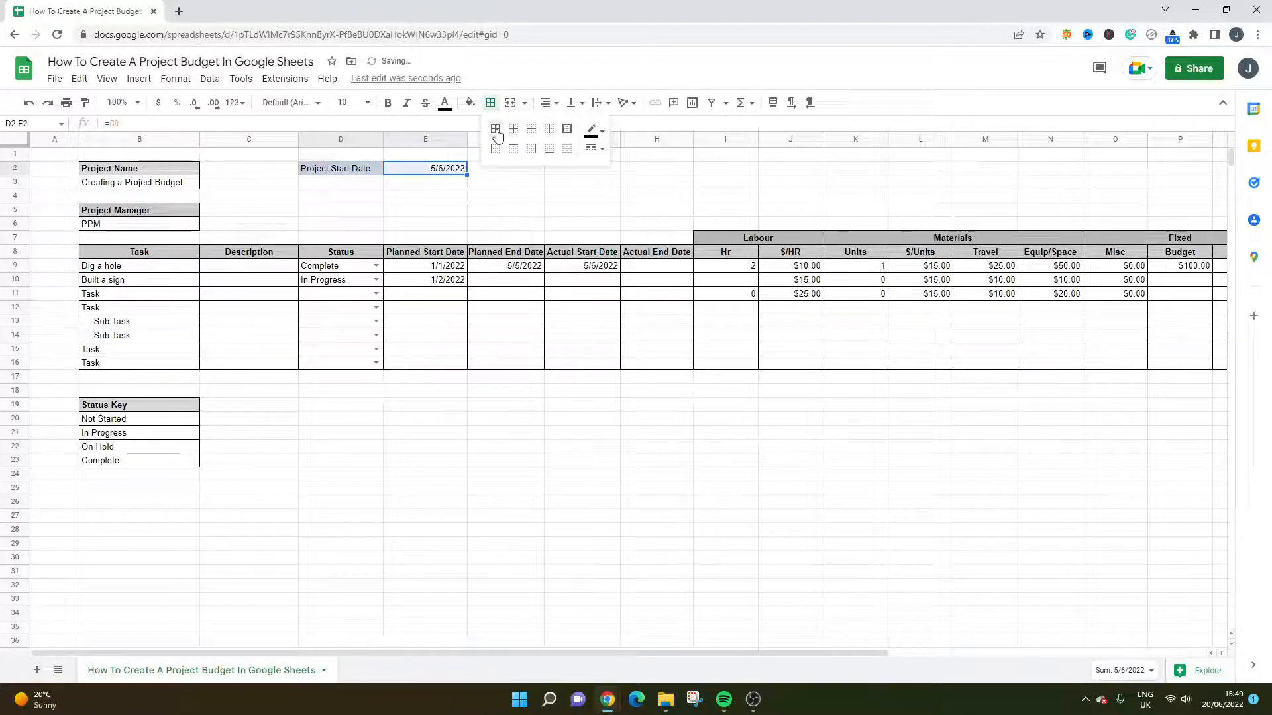
left_click(510, 203)
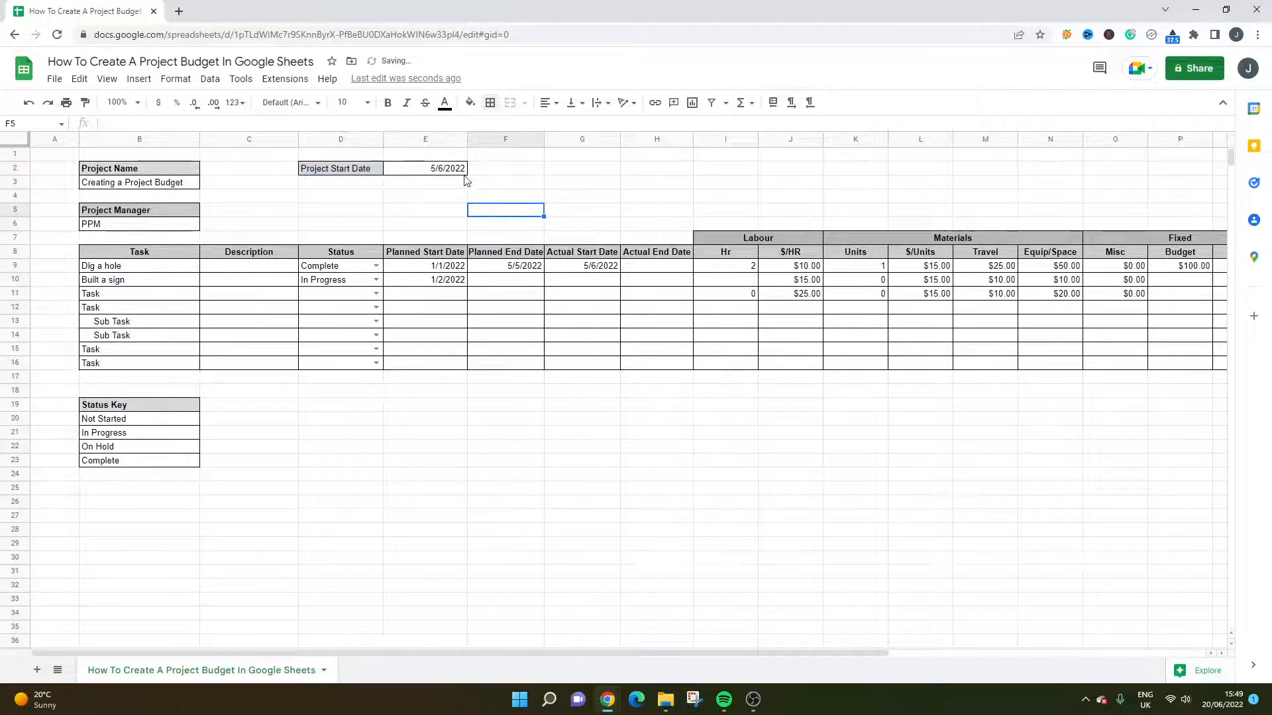
left_click(431, 171)
Label cell D3 as Project Planned Start Date and fit column D to the width of its text
left_click(378, 182)
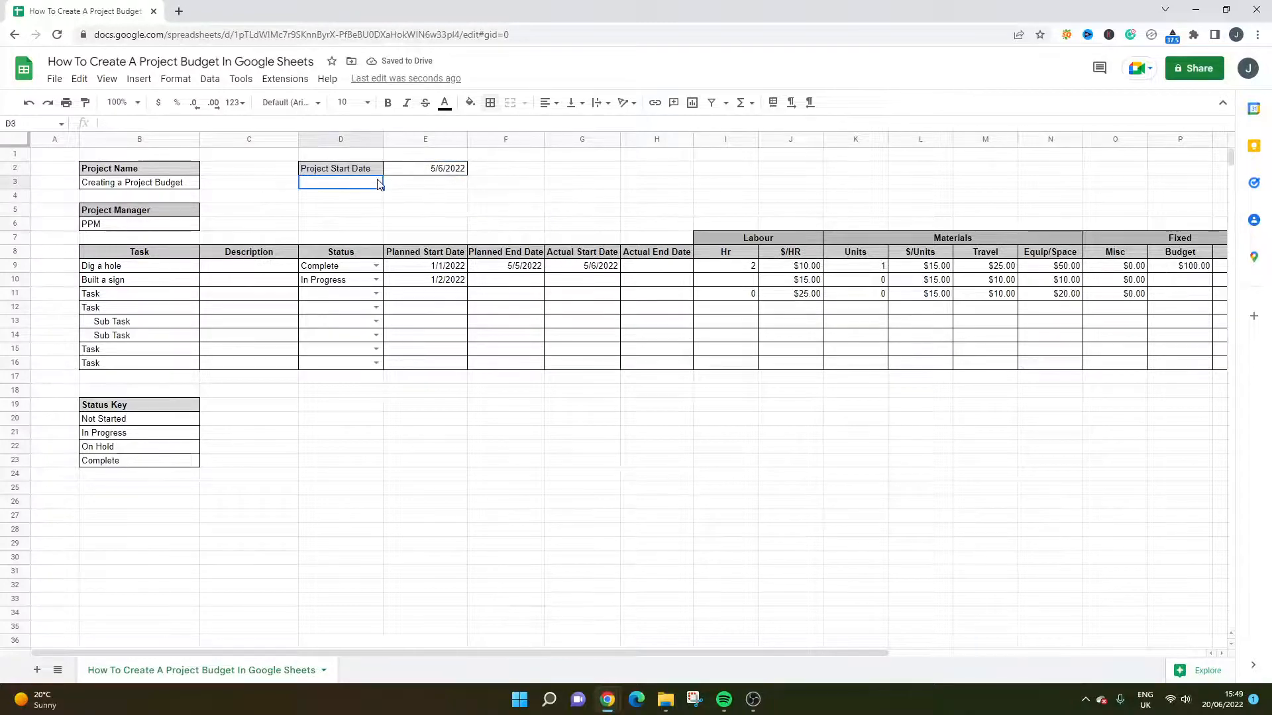
type("Proje")
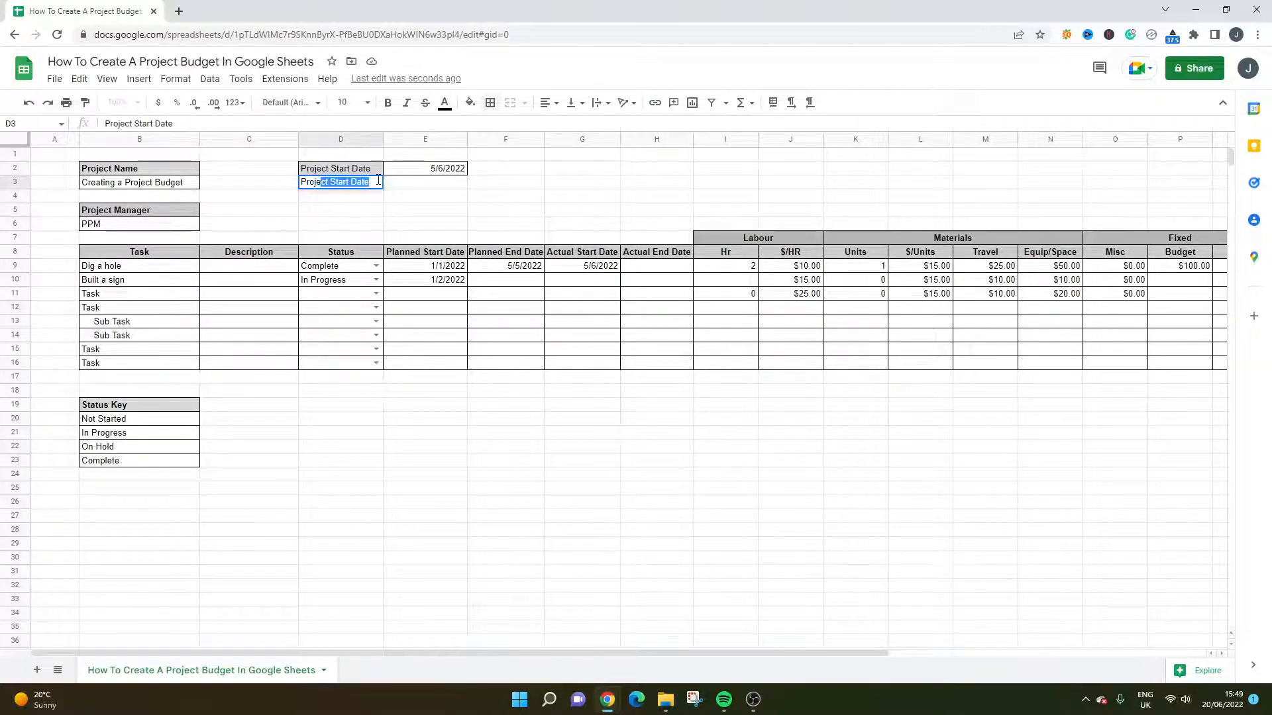
type("ct Planned Start Date")
key("Return")
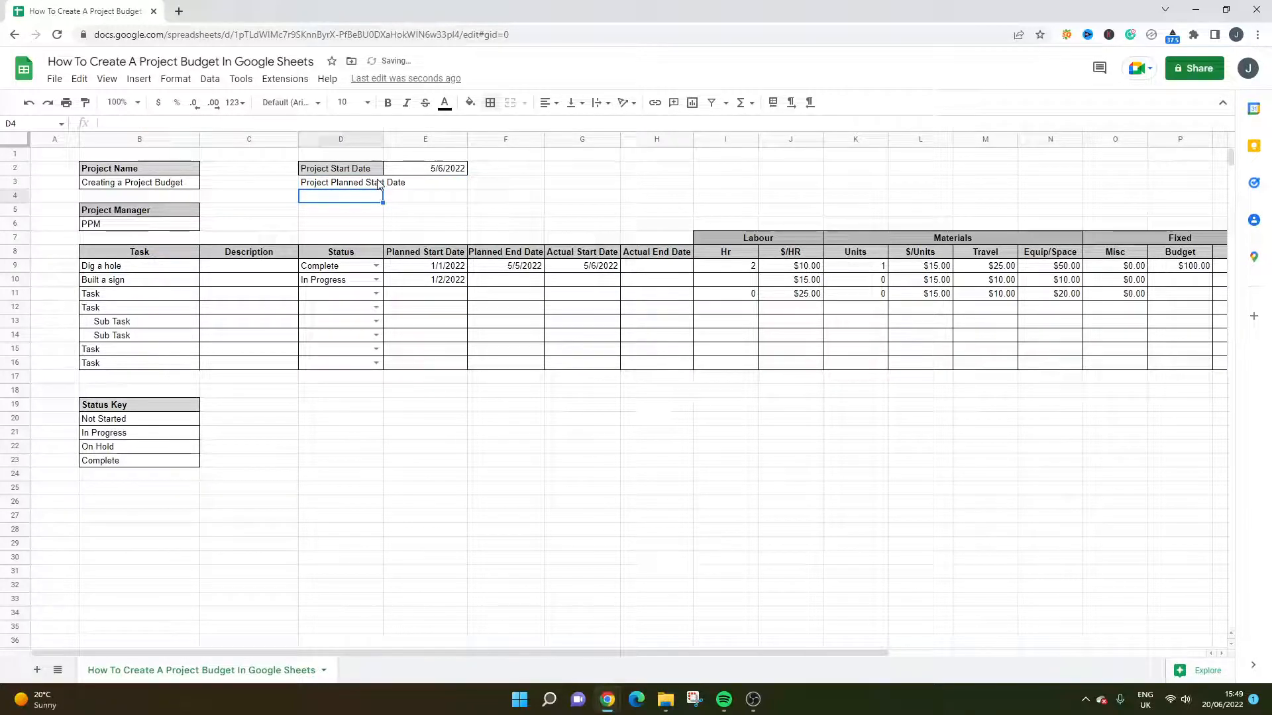
double_click(383, 139)
Copy the formatting of D2:E2 onto the Project Planned Start Date row, D3:E3
left_click_drag(383, 166, 457, 169)
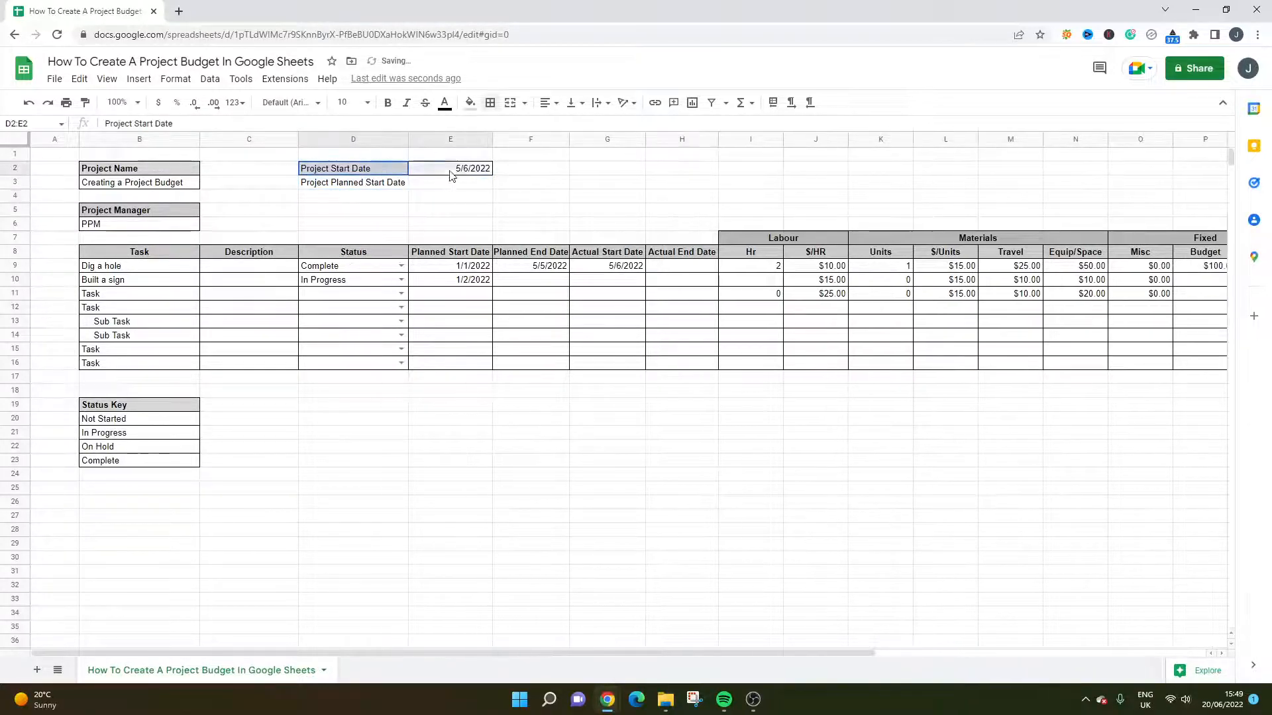
left_click(85, 102)
left_click_drag(332, 183, 454, 184)
Link E3 to the first task's Planned Start Date in E9 and select the empty cell D4
left_click(464, 209)
key("Up")
key("Up")
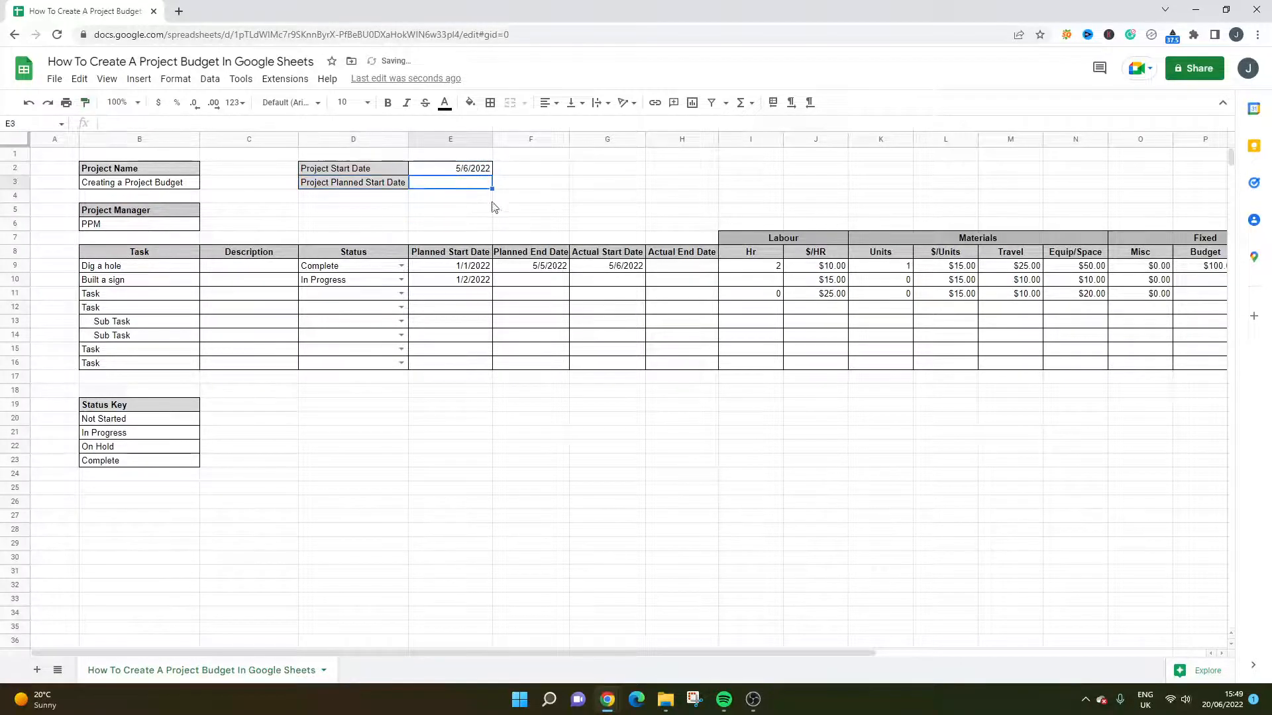
type("=")
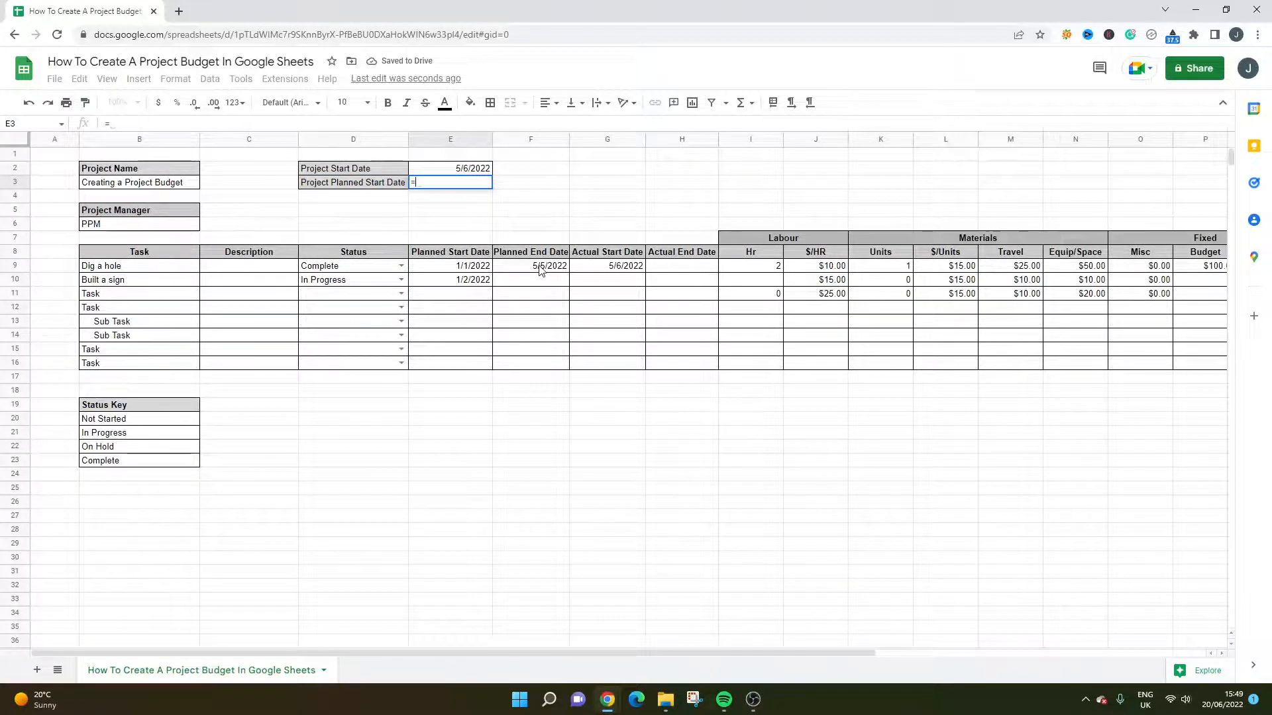
left_click(471, 267)
key("Return")
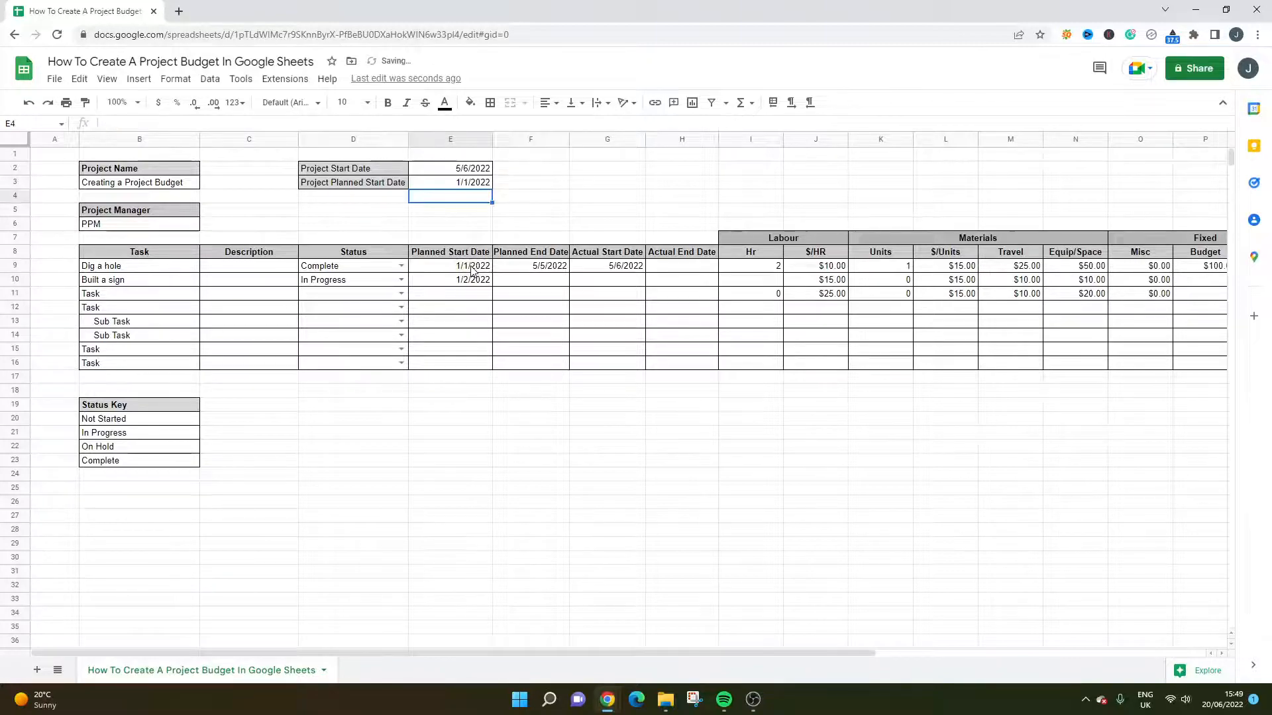
left_click(405, 202)
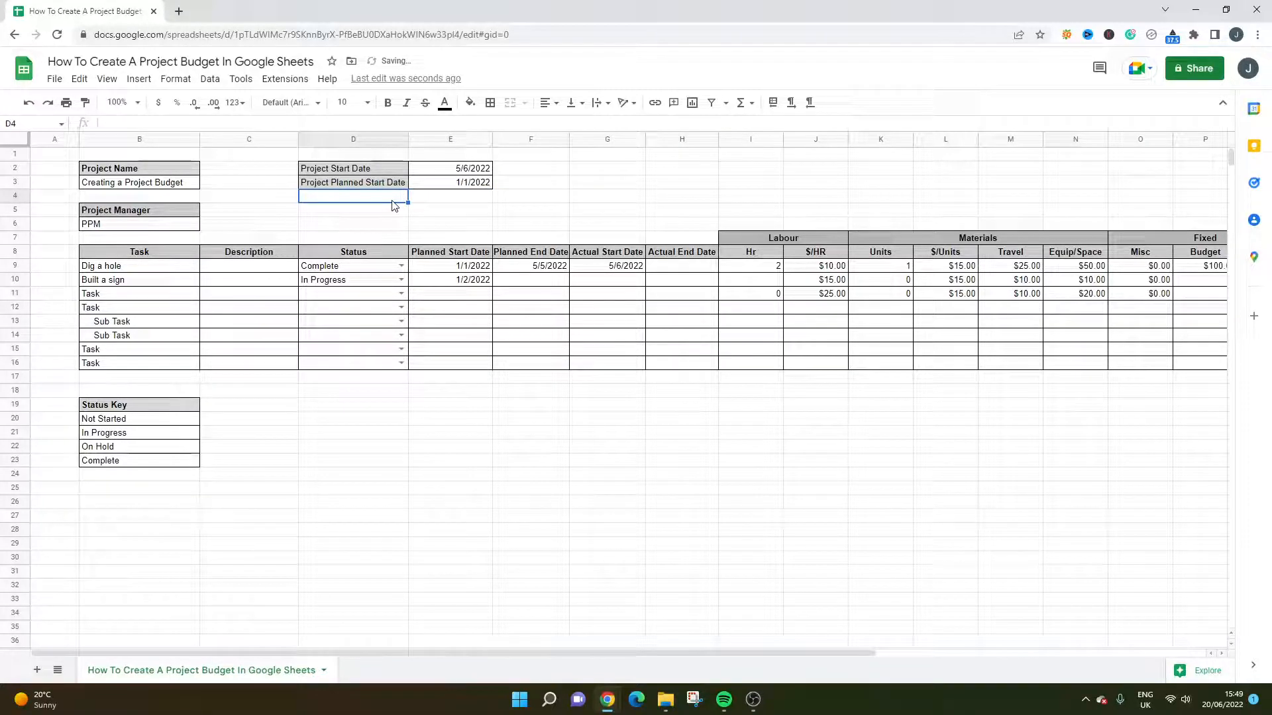
Label cell D4, below Project Planned Start Date, as PRoject Predictability
type("PRo")
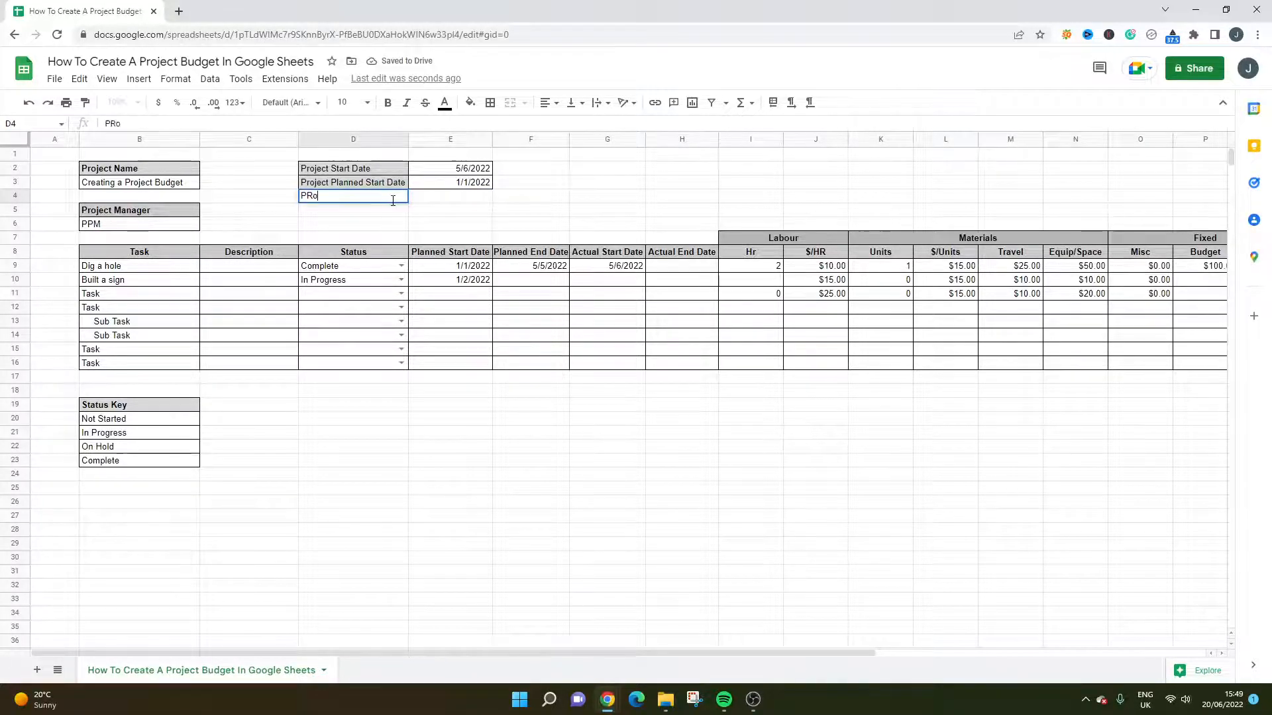
type("ject Predic")
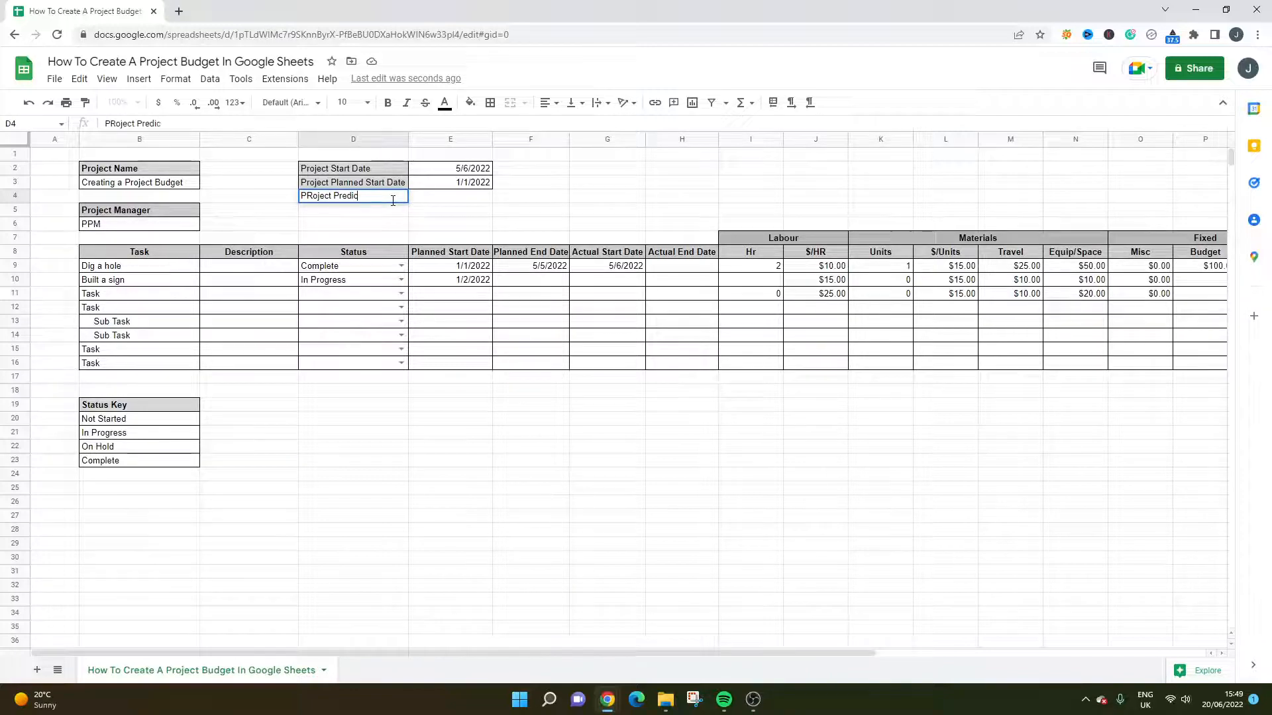
type("tability")
key("Return")
Try calculating the predictability in E4 as the first task's Actual Start Date minus its Planned End Date (=G9-F9), and clear the formula
key("Up")
key("Up")
key("Down")
key("Right")
type("=")
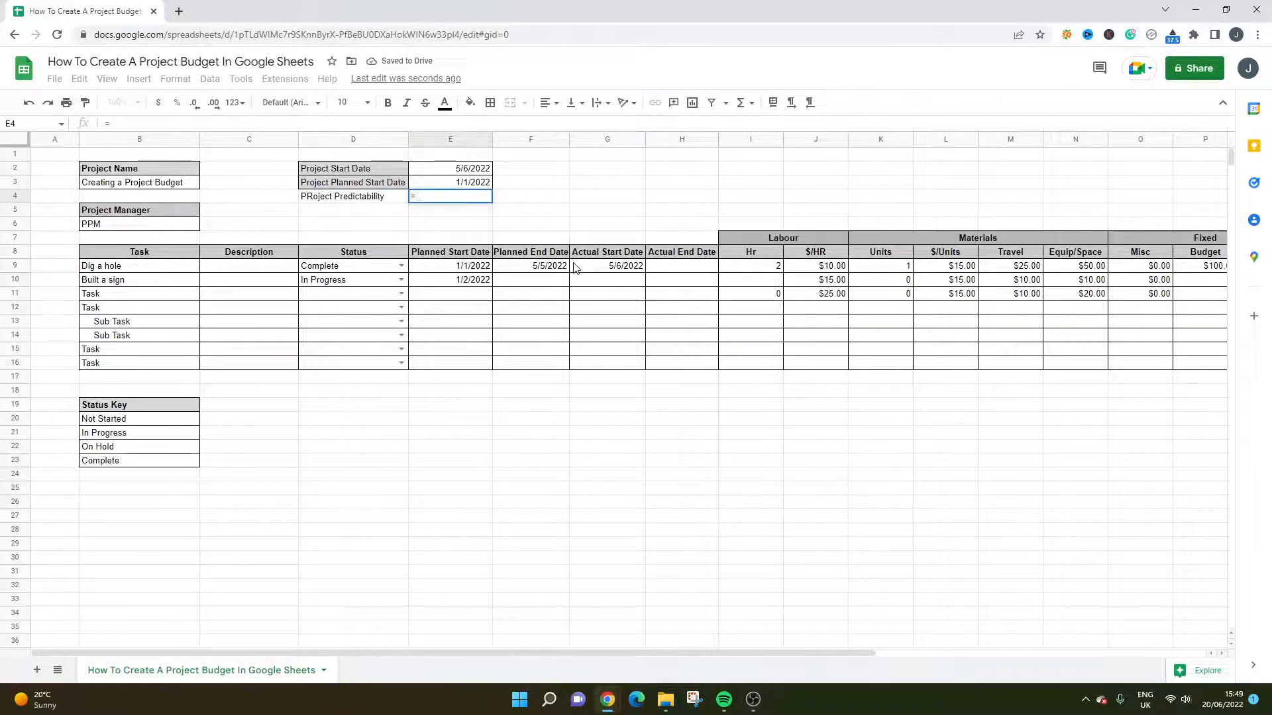
left_click(602, 270)
type("-")
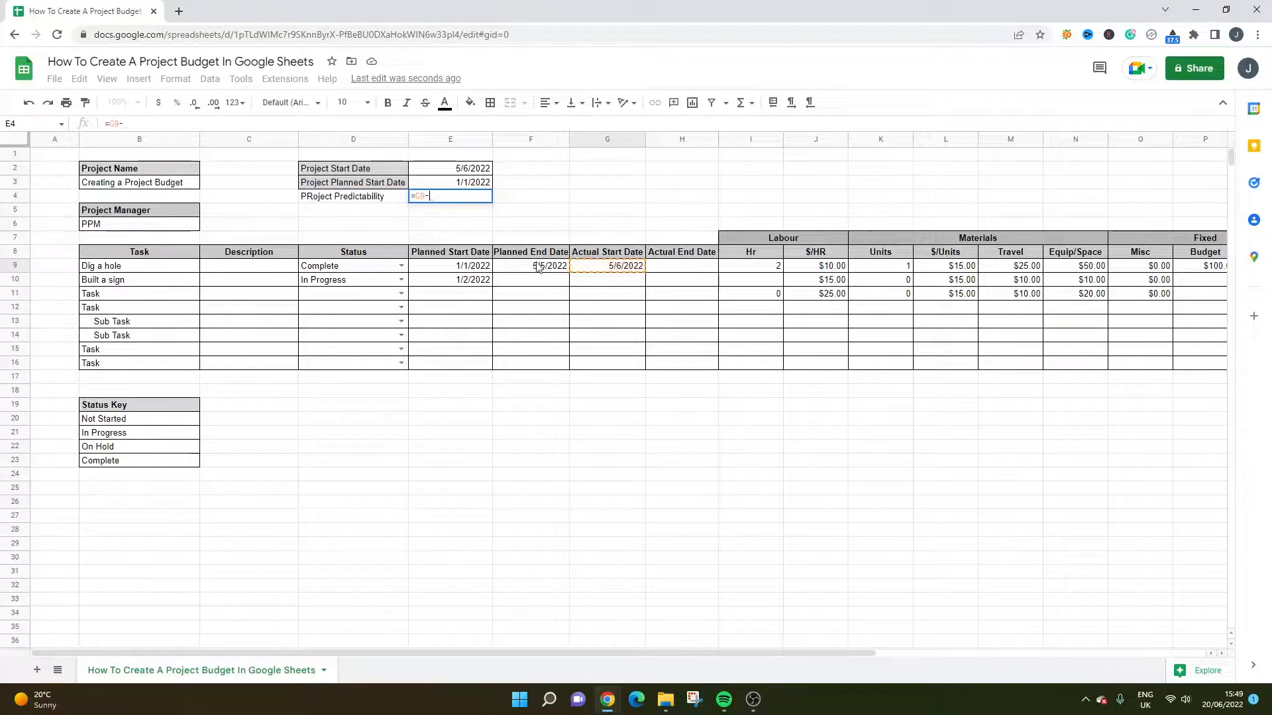
left_click(543, 268)
key("Return")
left_click(477, 201)
key("Delete")
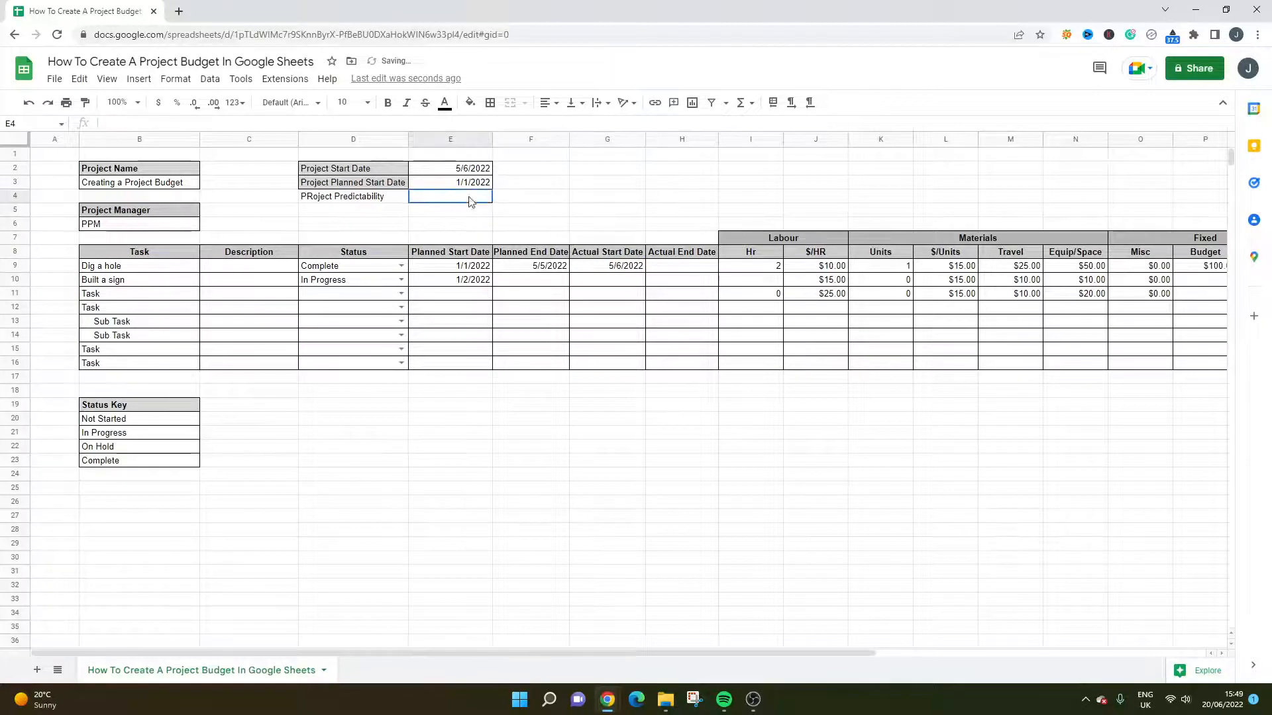
Add all borders to the predictability row, D4:E4
mouse_move(398, 198)
left_mouse_down()
mouse_move(438, 199)
mouse_move(390, 198)
left_mouse_up()
left_click(492, 106)
left_click(338, 196)
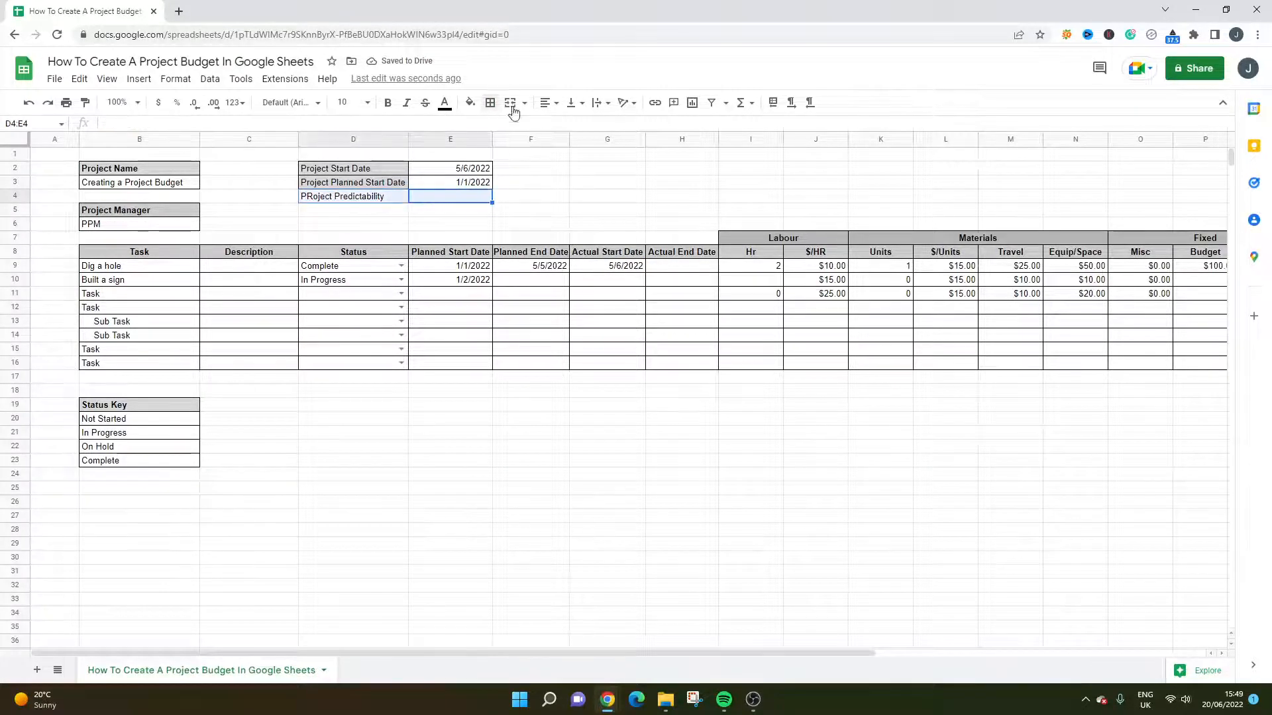
left_click(491, 104)
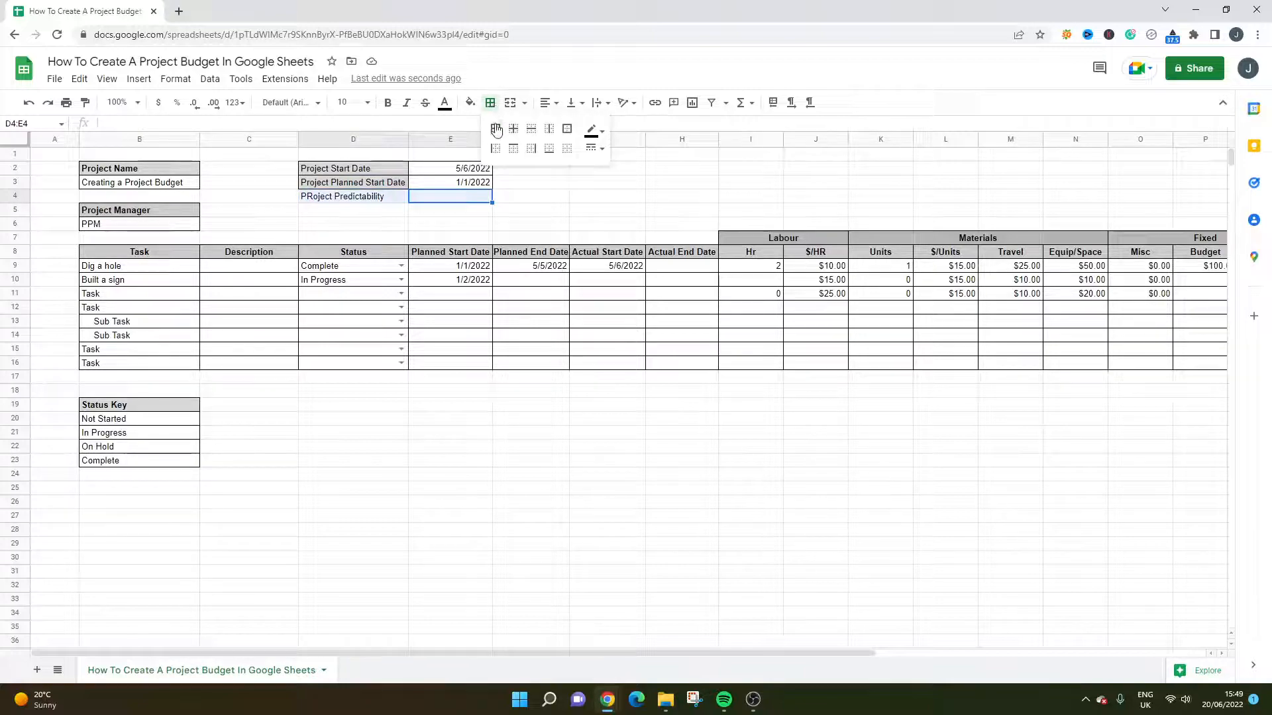
left_click(528, 156)
left_click(518, 225)
Try the formula =days(G9-F9) in E4 to count the days between the two dates, and clear the cell
left_click(400, 197)
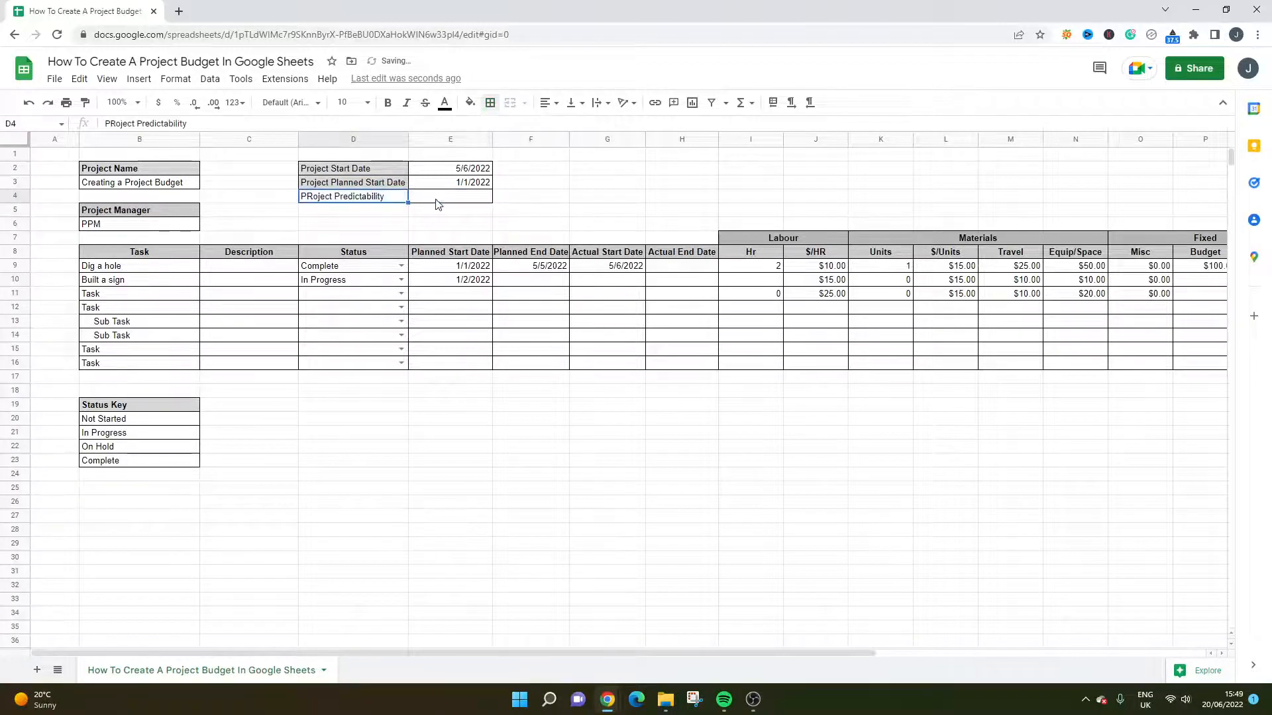
left_click(435, 201)
left_click(601, 267)
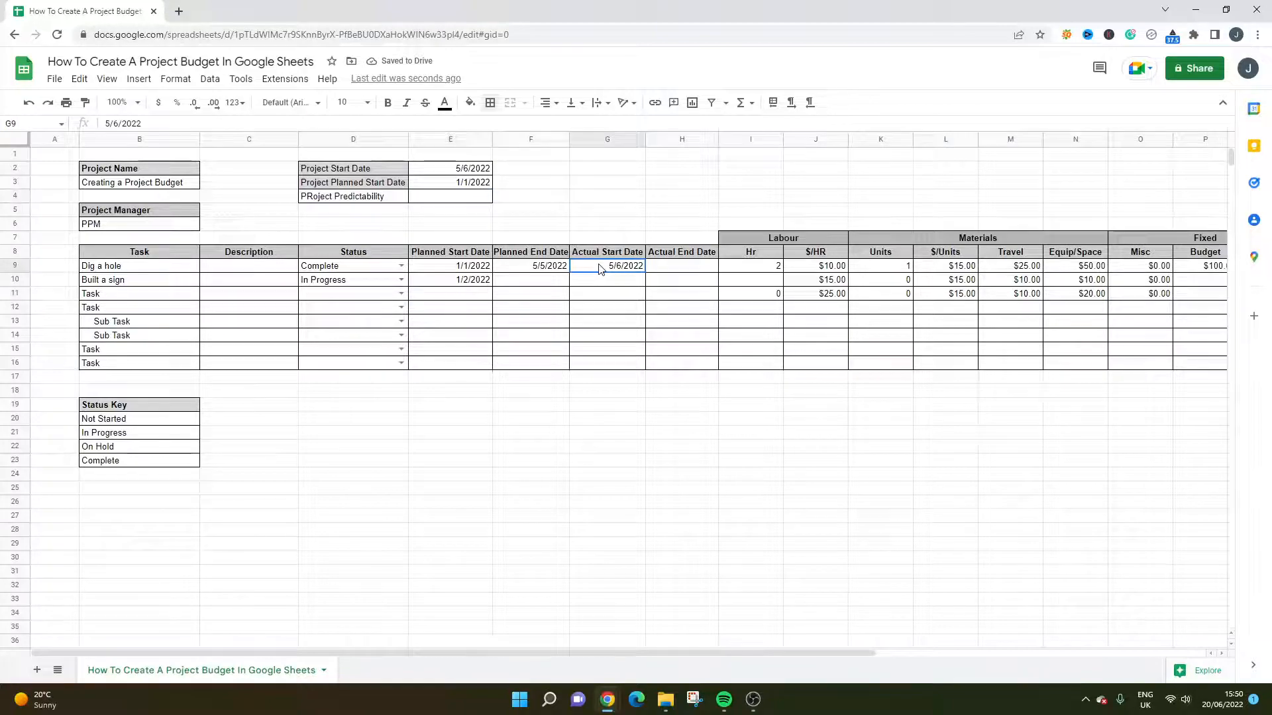
left_click(426, 194)
type("=d")
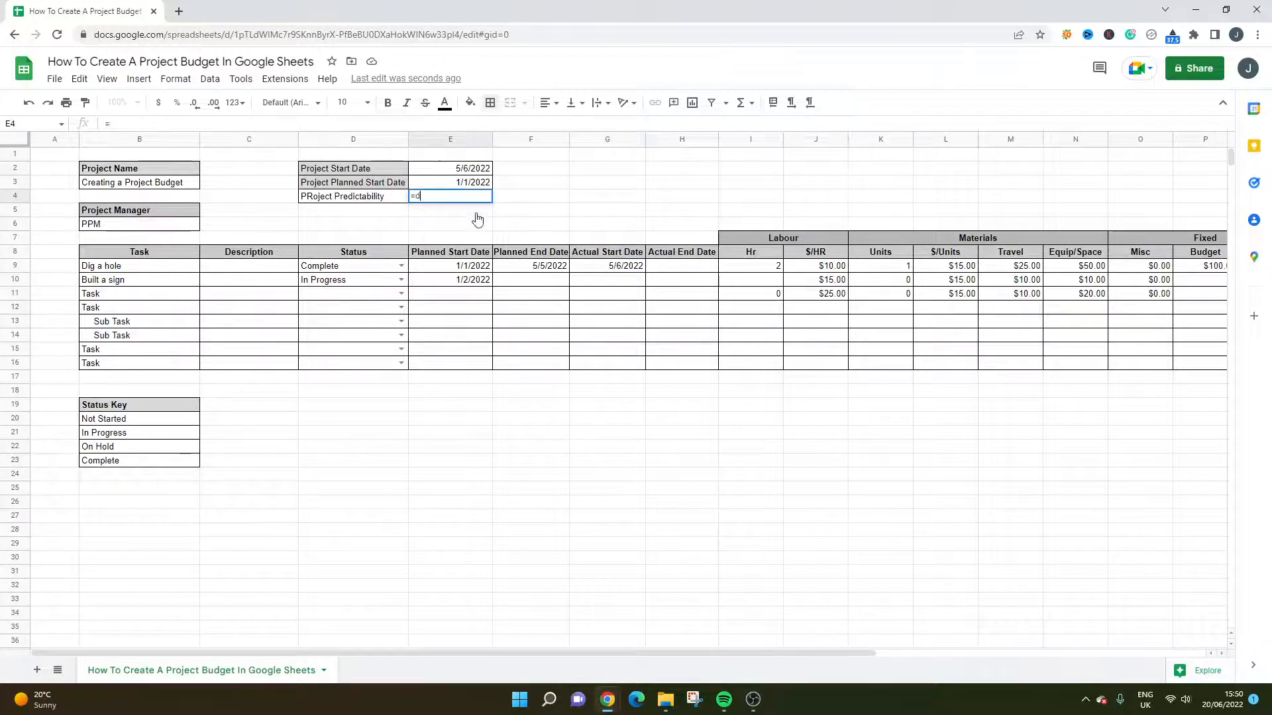
type("ays(")
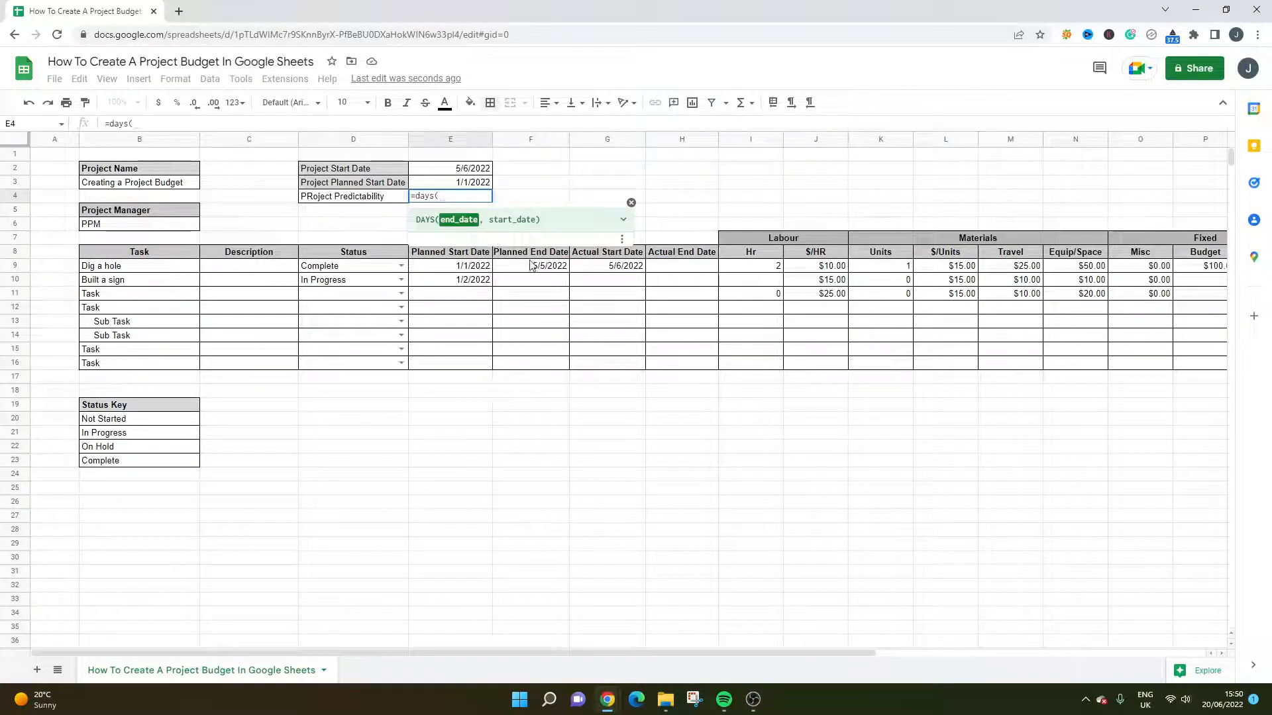
left_click(589, 268)
type("-")
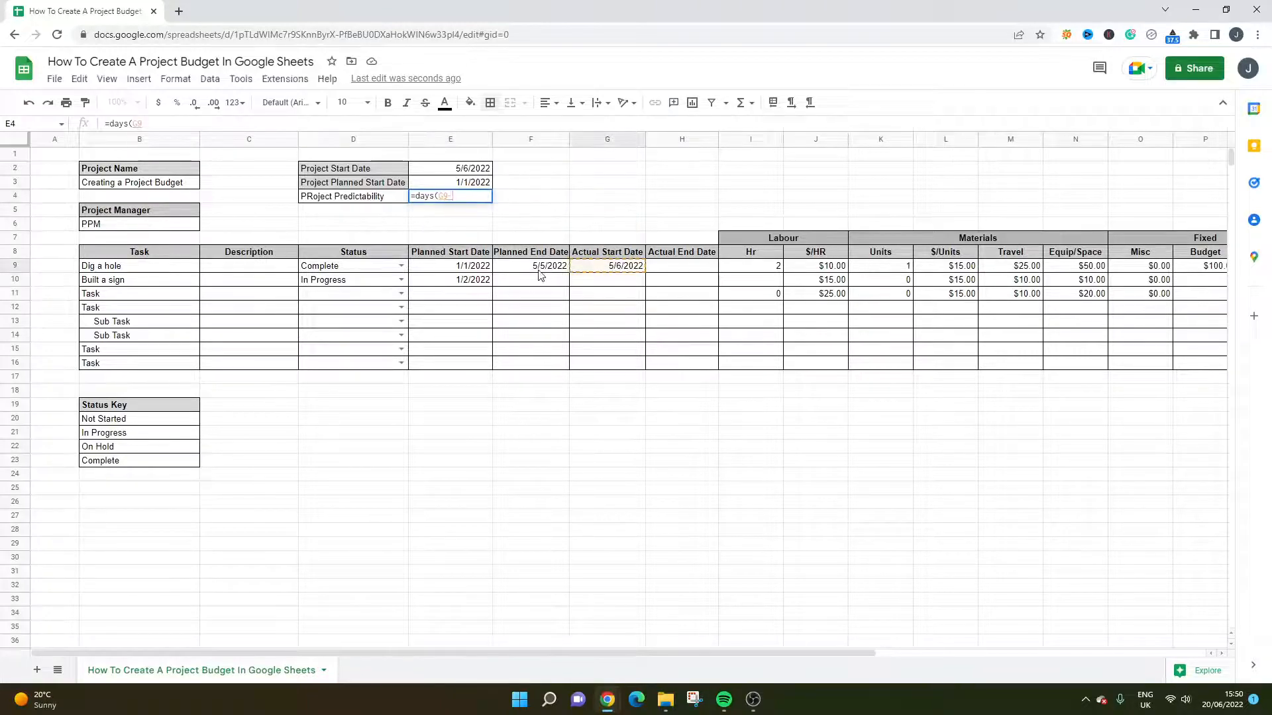
left_click(537, 270)
type(")")
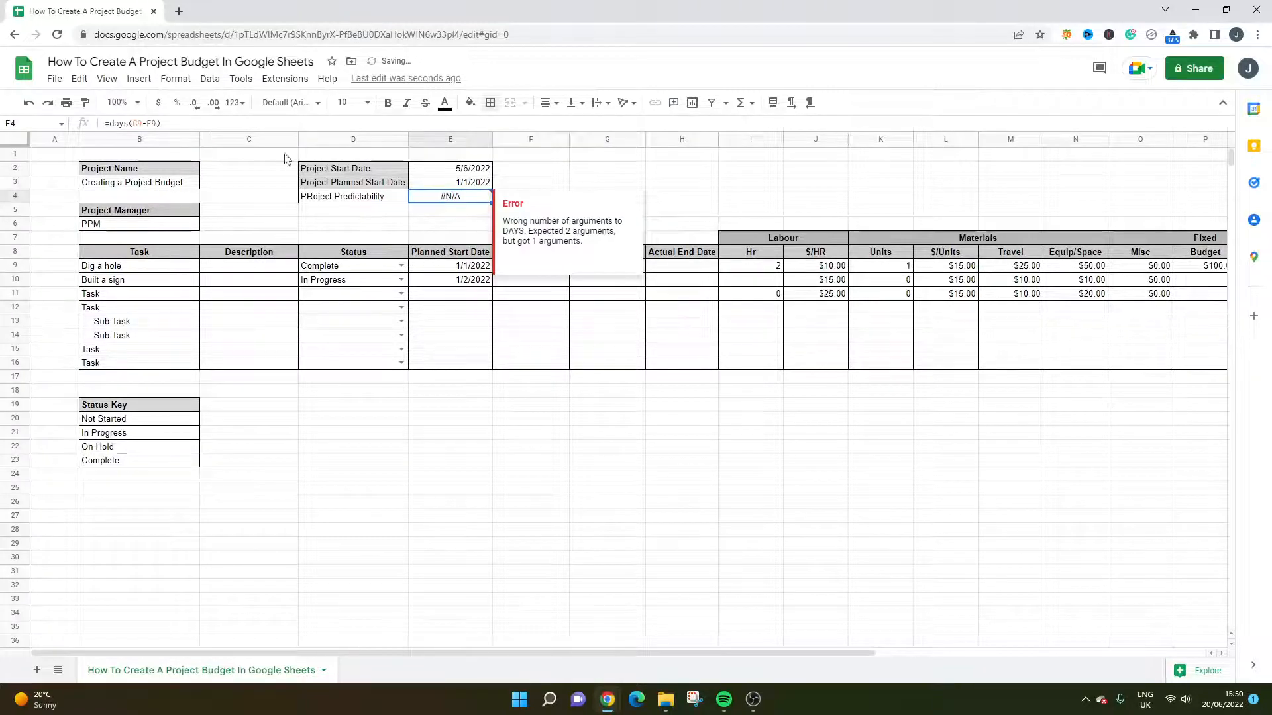
left_click(179, 124)
key("ctrl+a")
key("BackSpace")
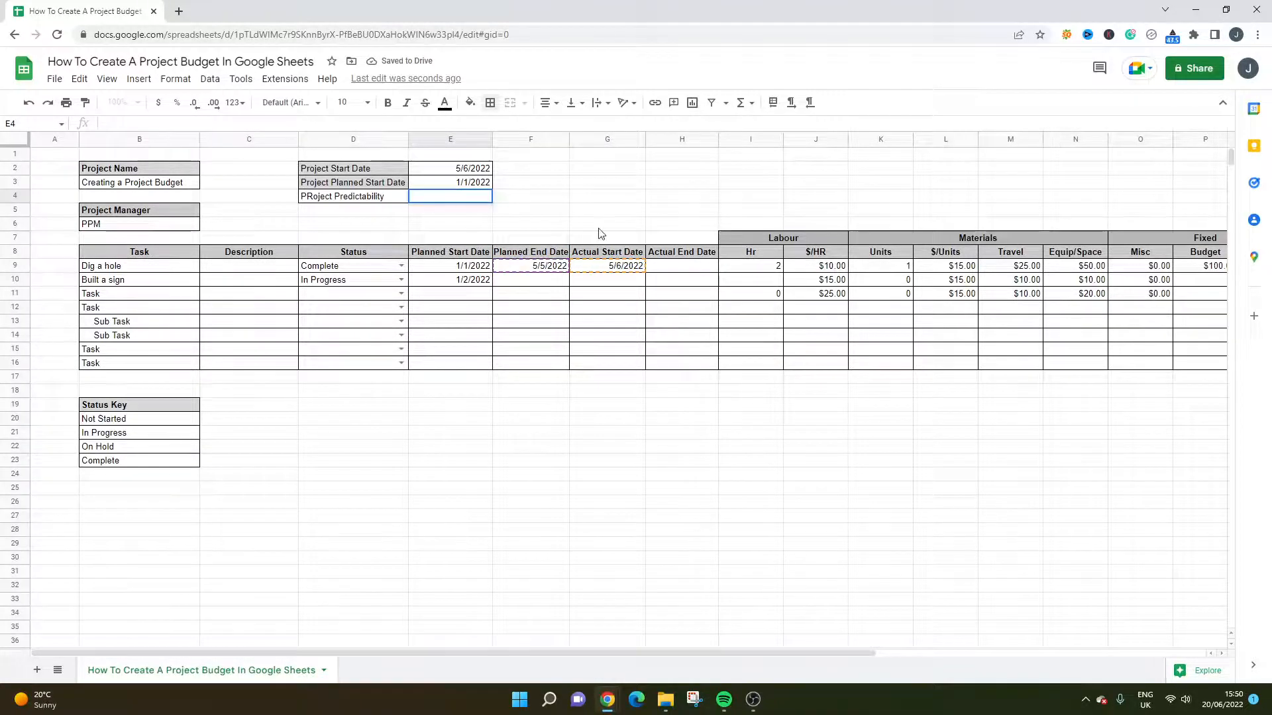
left_click(601, 234)
left_click(416, 200)
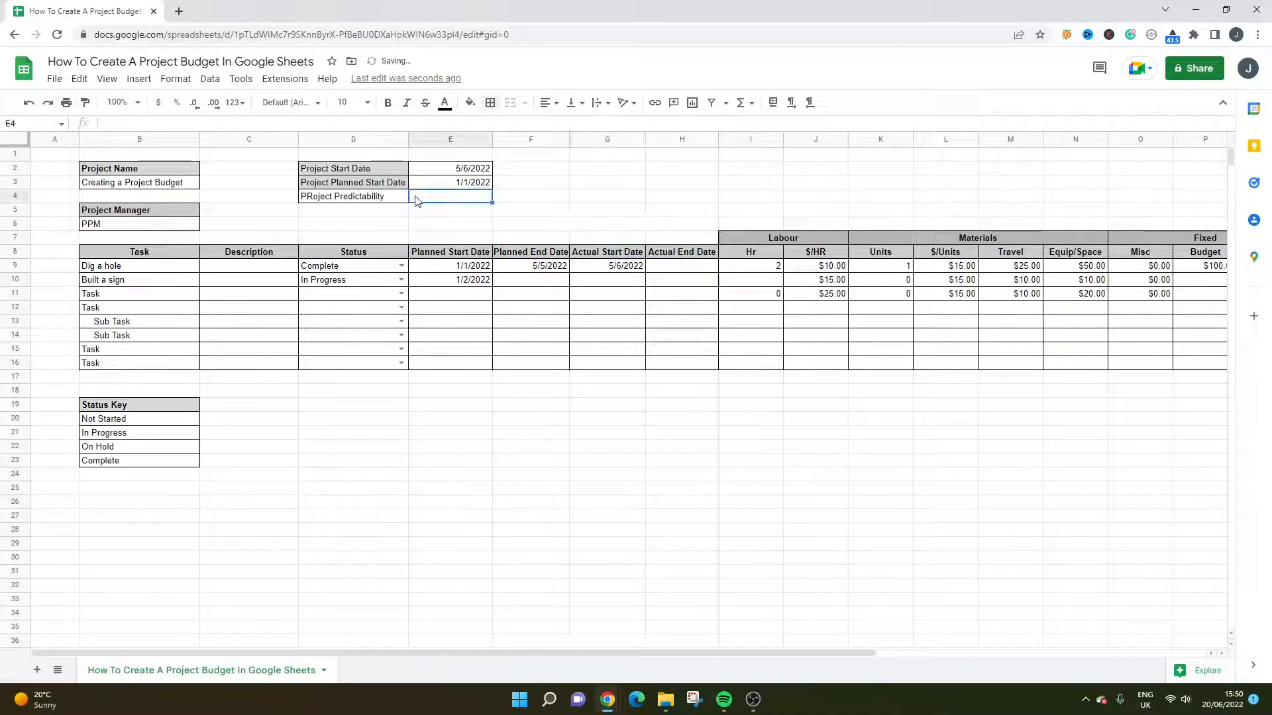
Correct the capitalisation of the label in D4 so it reads Project Predictability
key("Left")
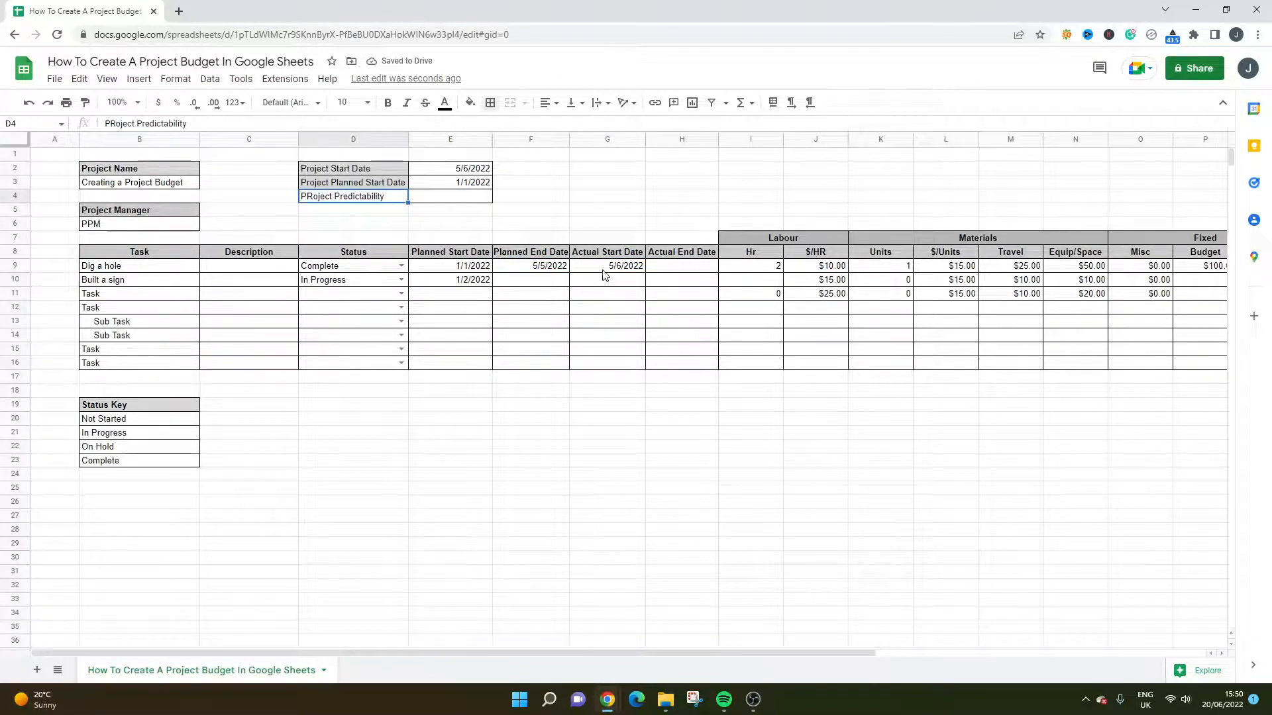
left_click_drag(604, 267, 530, 267)
left_click(384, 197)
left_click(117, 125)
key("BackSpace")
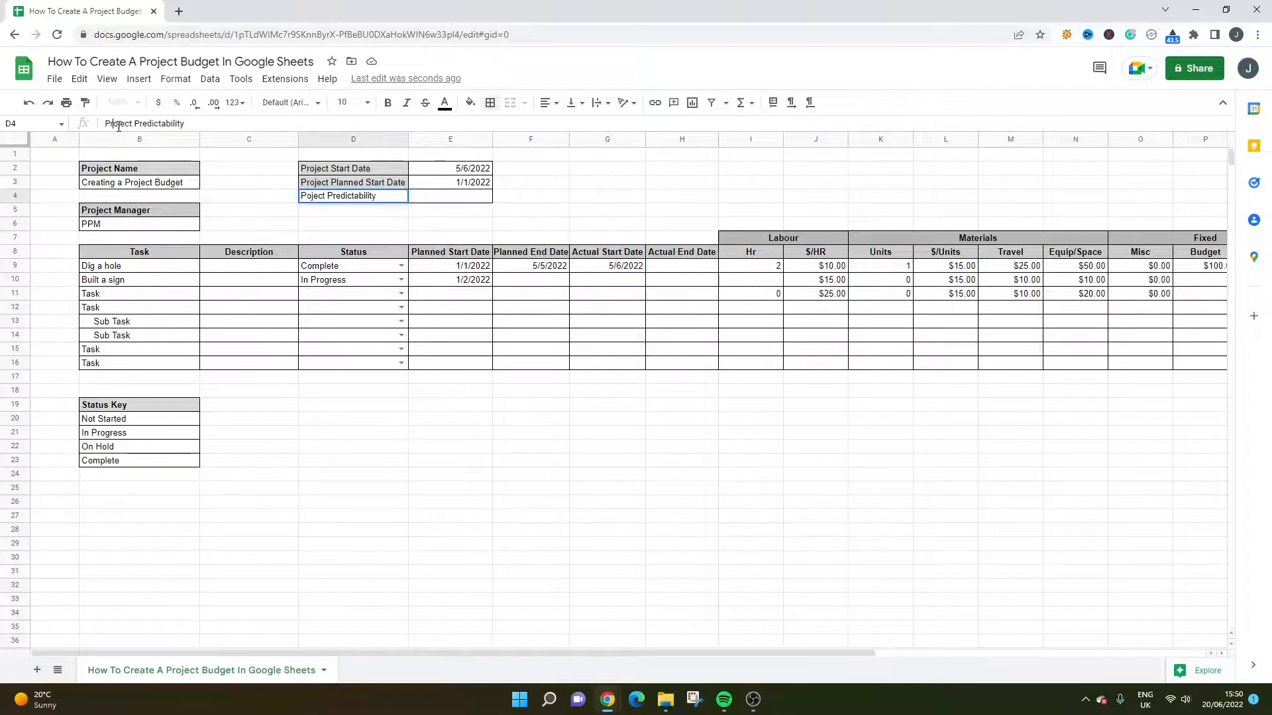
type("r")
key("Return")
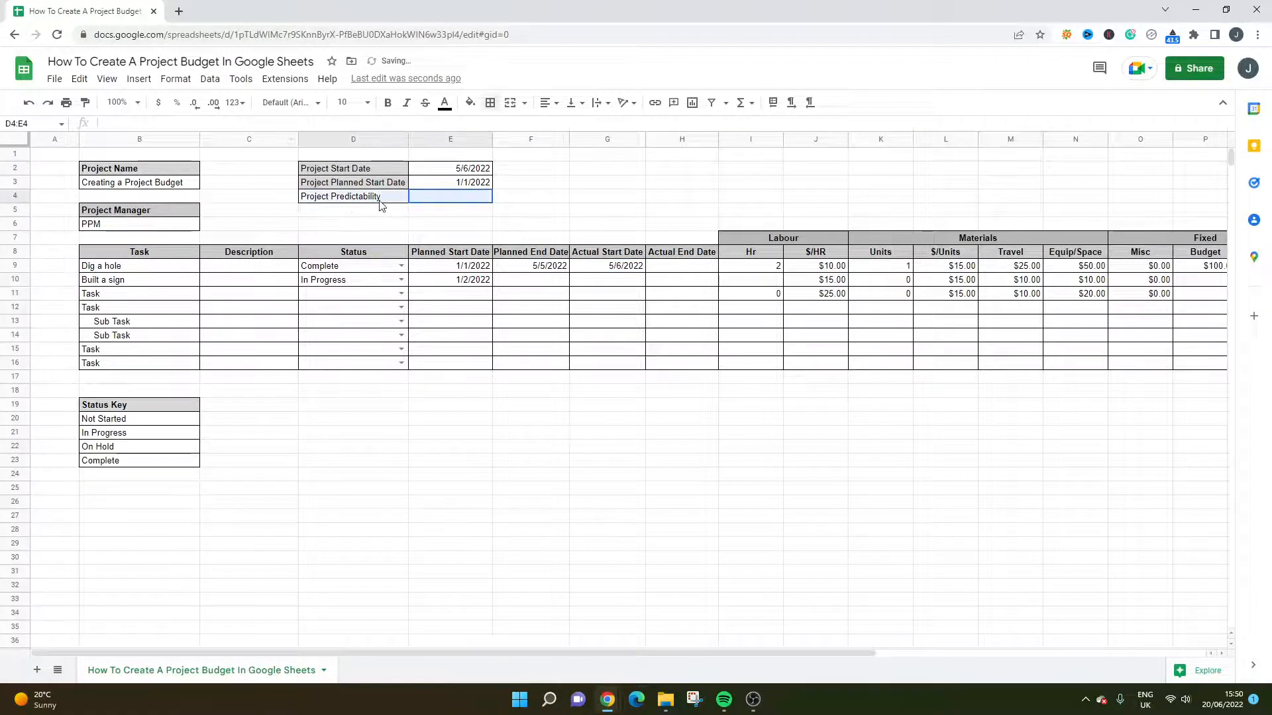
Give the Project Predictability label in D4 the same light grey fill as the labels above it
left_click(368, 199)
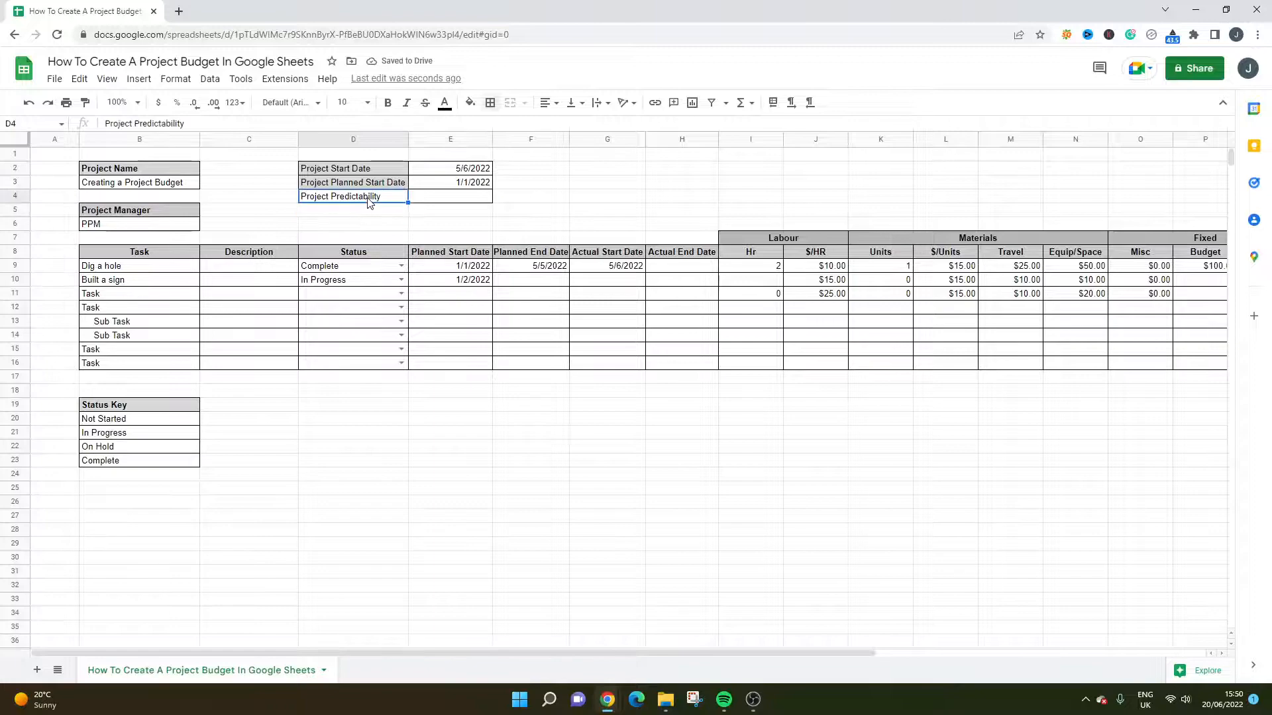
left_click(470, 102)
left_click(557, 213)
left_click(642, 202)
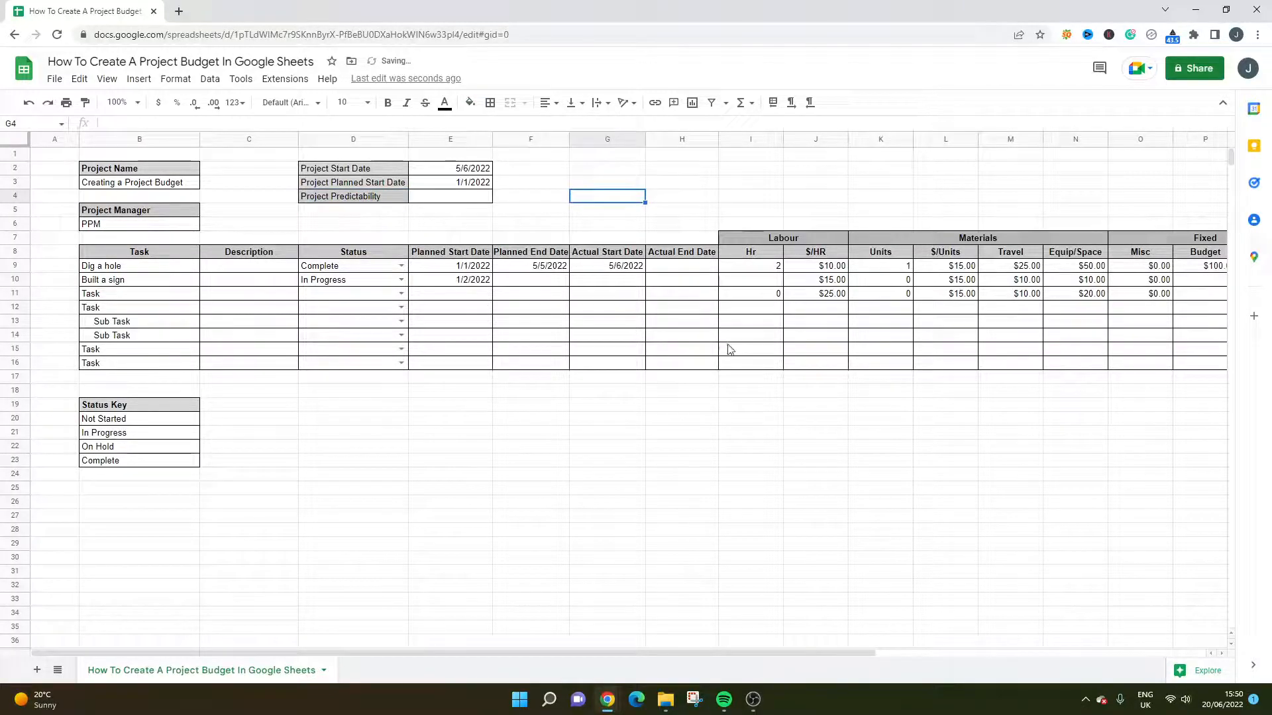
Fill in the labour costs of the Built a sign task in row 10 with 5 hours at $50 per hour
left_click(743, 309)
key("Up")
key("Left")
key("Left")
key("Up")
key("Right")
key("Right")
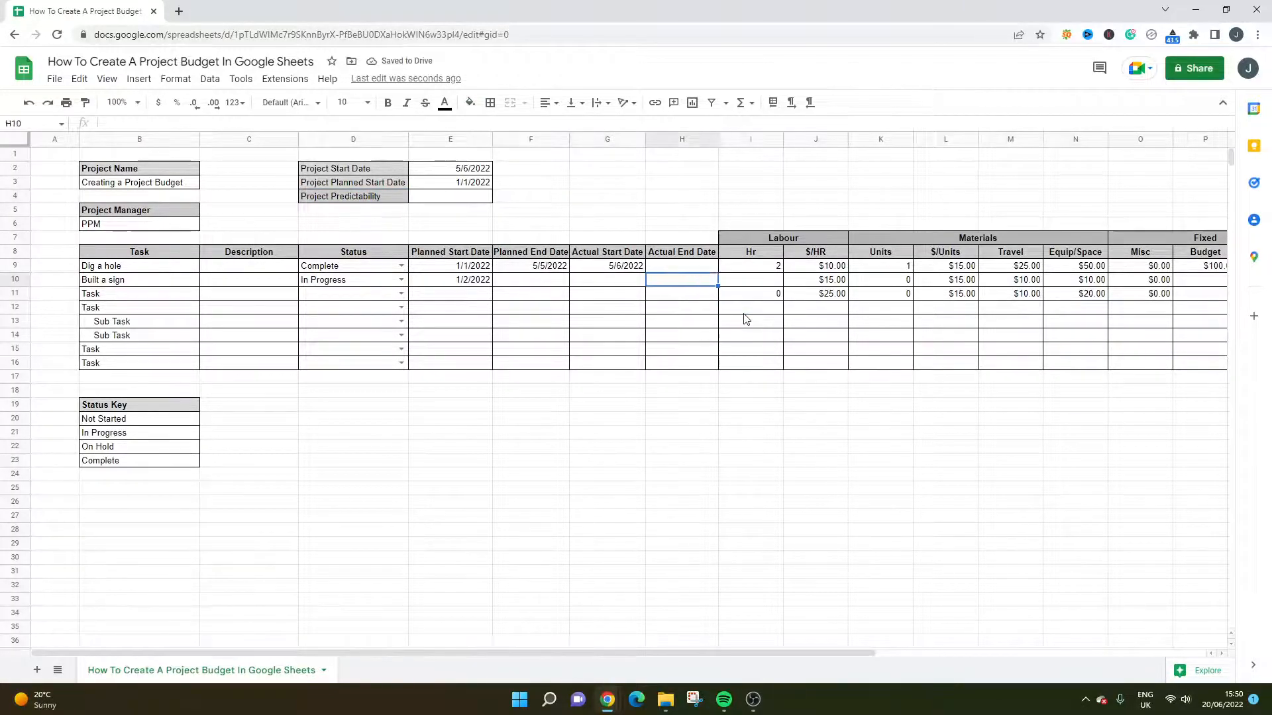
type("5")
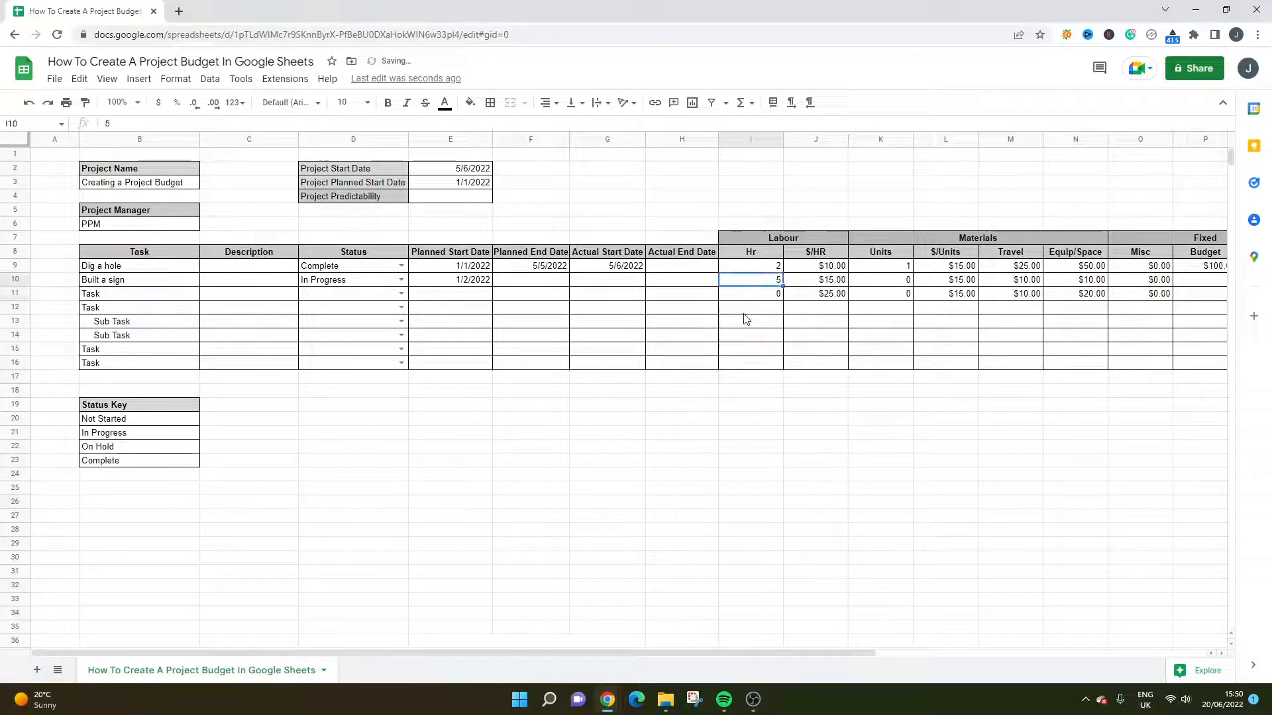
key("Tab")
type("50")
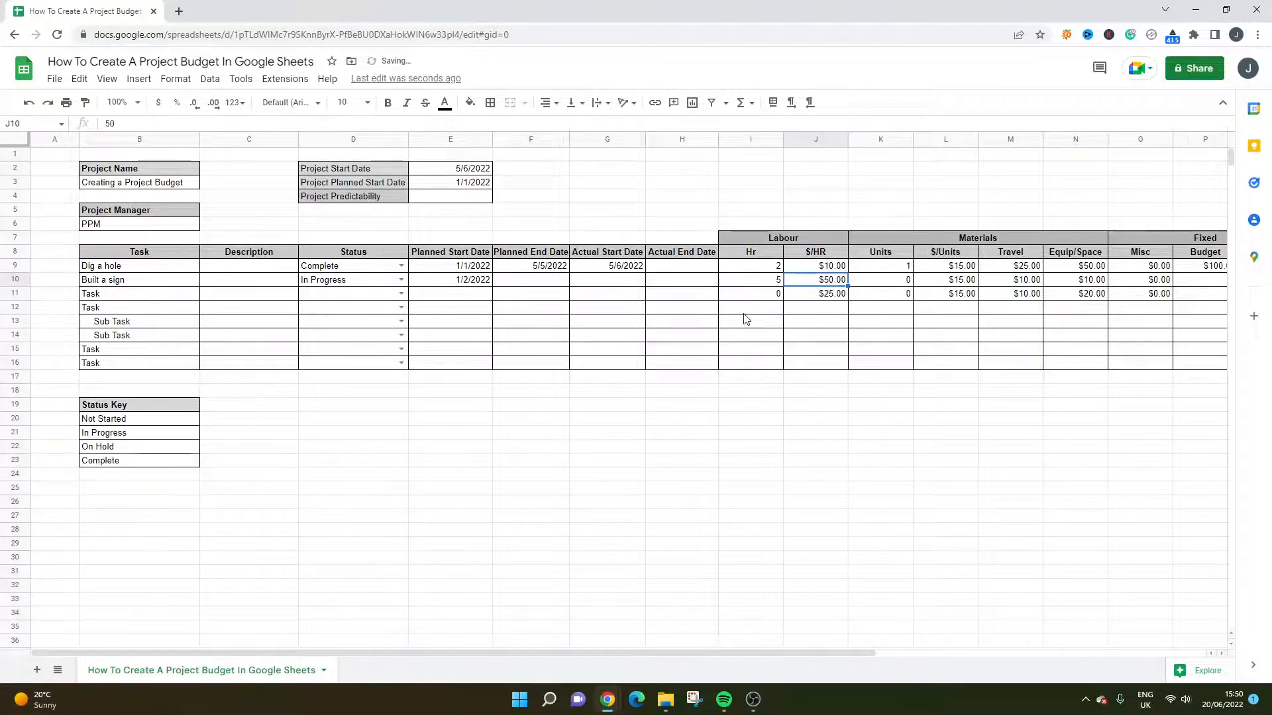
key("Tab")
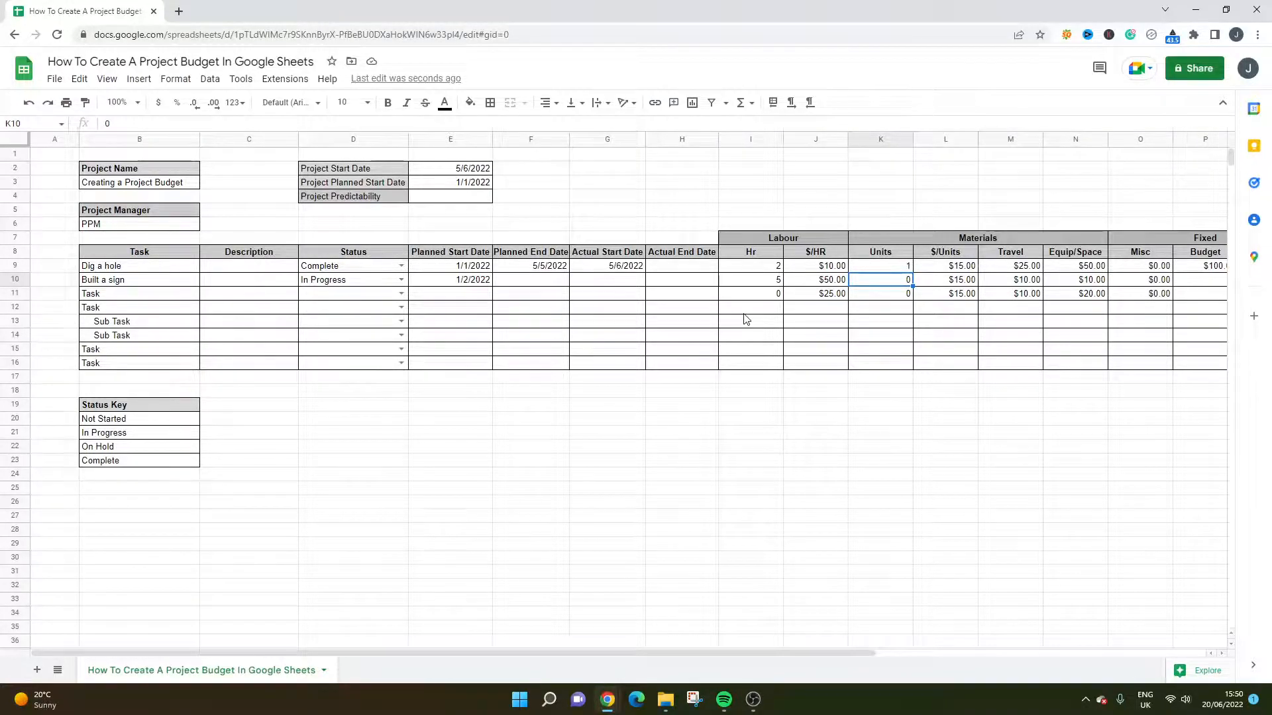
Set the Built a sign task's materials to 3 units at $45 per unit
type("3")
key("Tab")
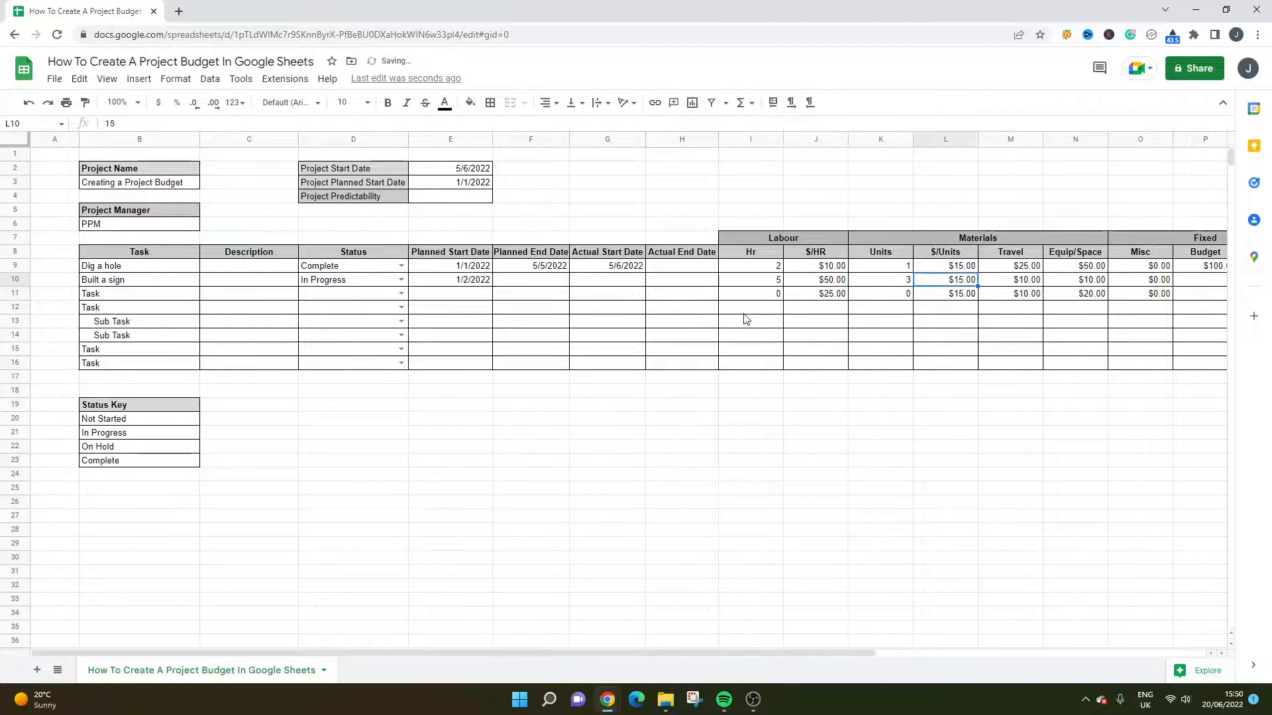
key("Down")
key("Up")
Set the Built a sign task's Travel cost to $50 and its Equip/Space cost to $100
key("Right")
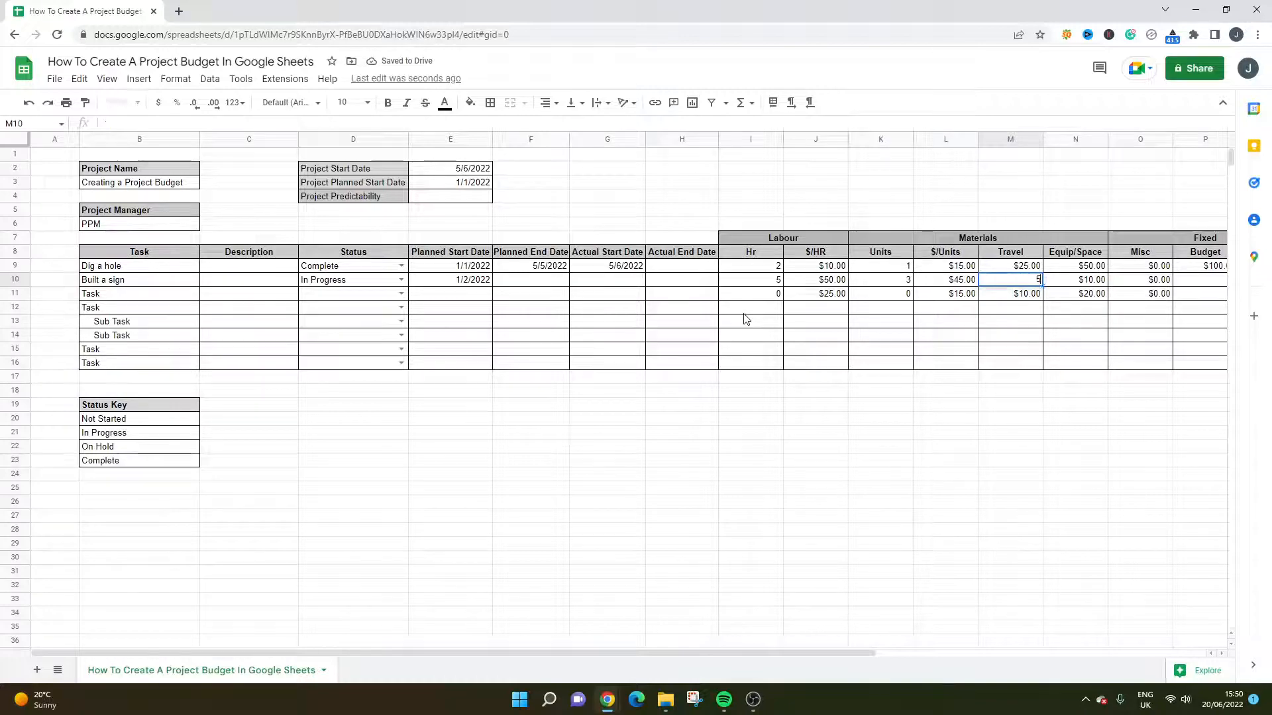
type("50")
key("Return")
key("Up")
key("Right")
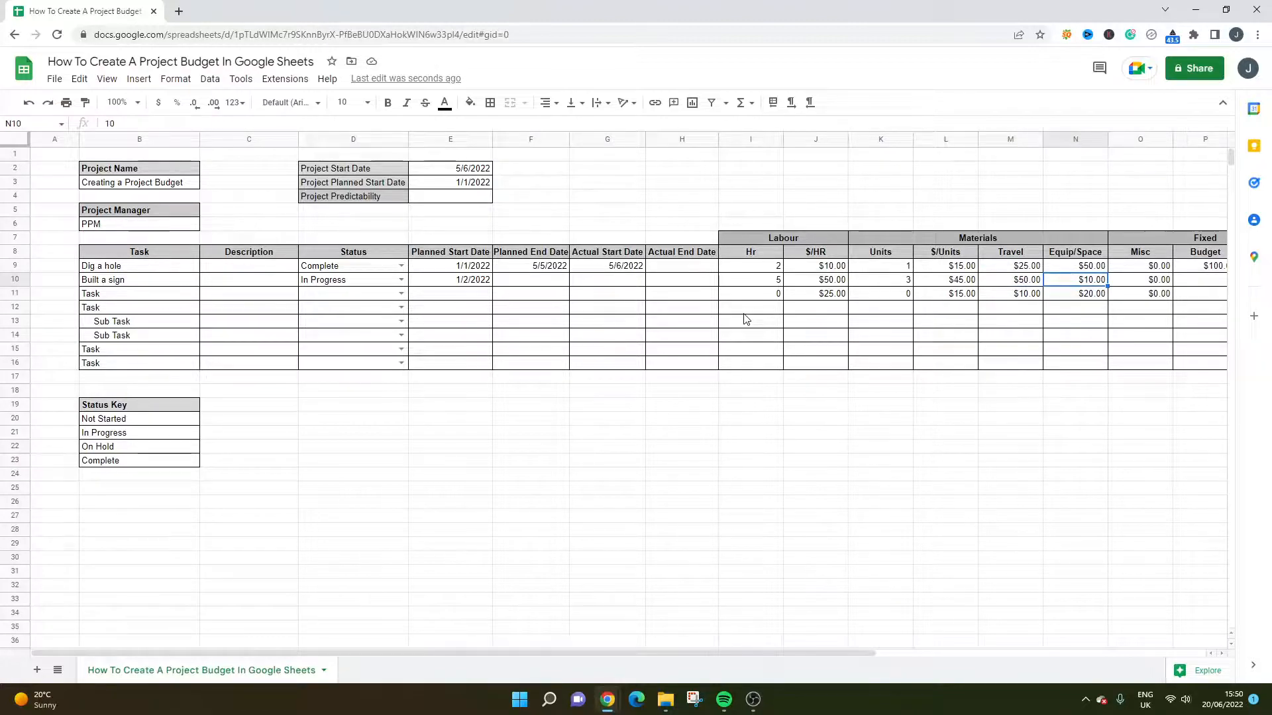
type("100")
key("Return")
Set the Built a sign task's Misc cost to $25 and its Budget to $300
key("Up")
key("Right")
key("Right")
key("Right")
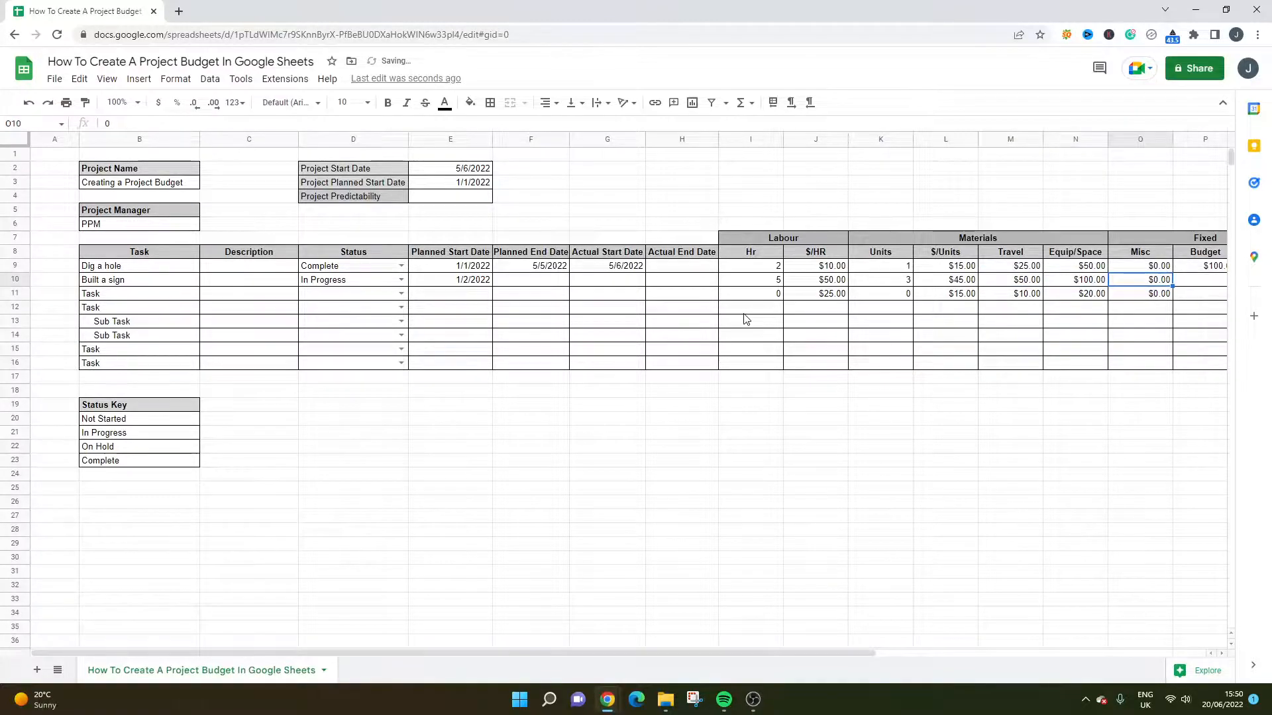
key("Left")
key("Left")
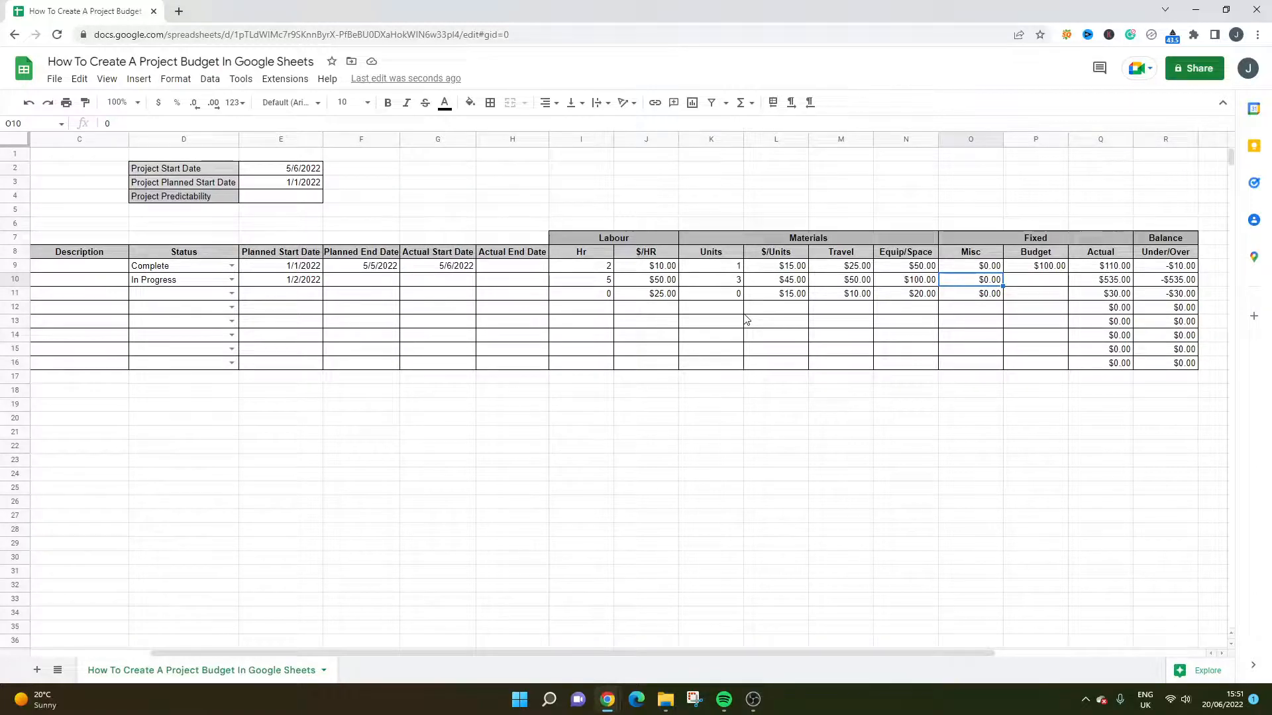
type("25")
key("Tab")
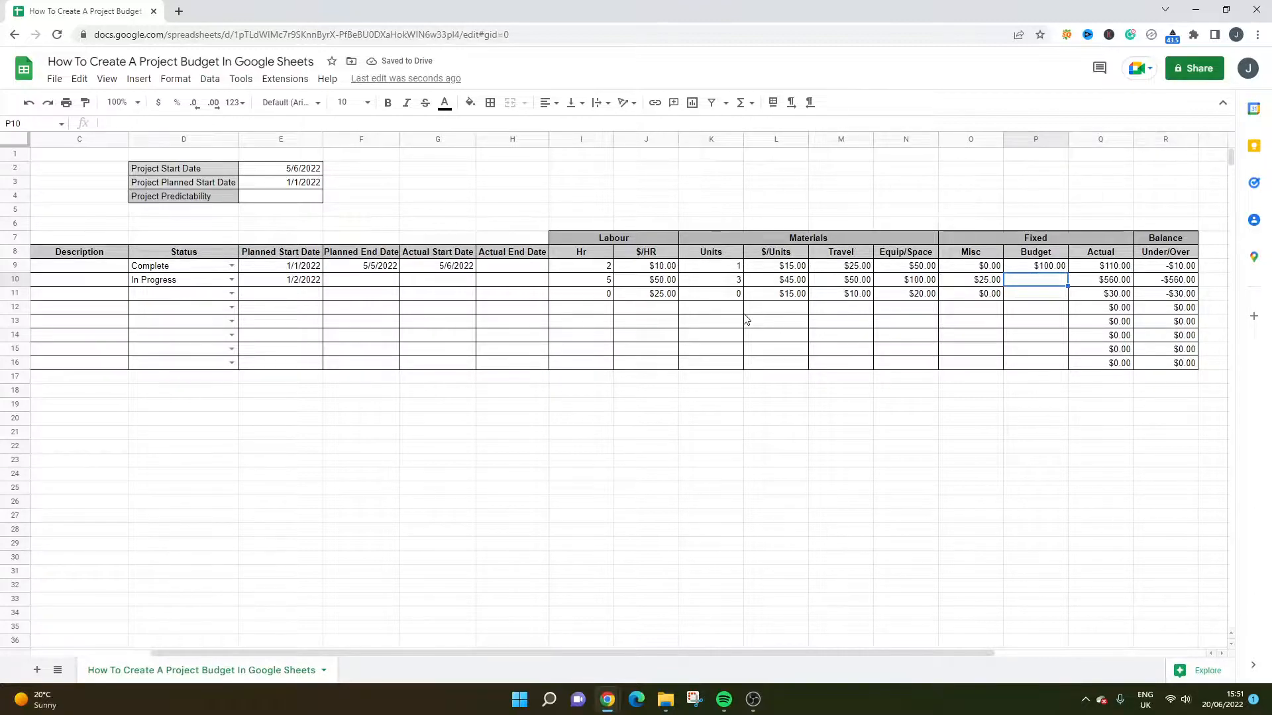
type("300")
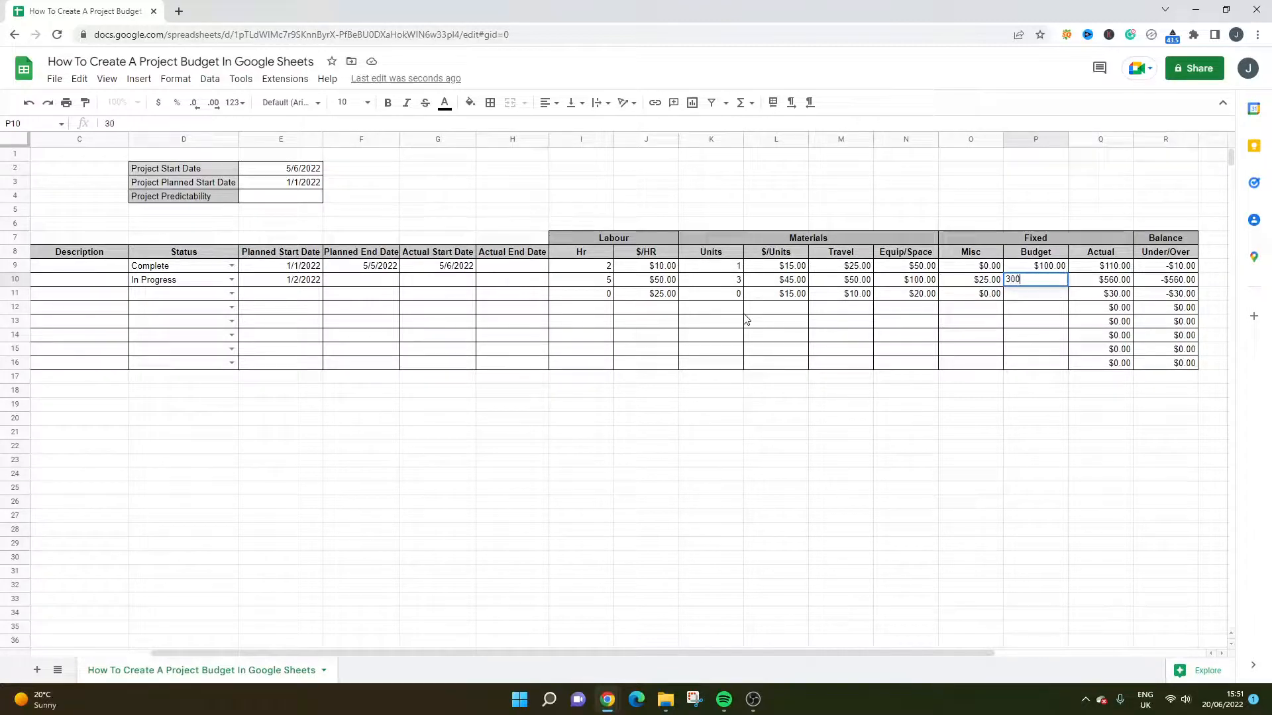
key("Return")
Examine the Actual formula in Q10 and the Under/Over formula in R10 for the Built a sign task, and select P11
key("Up")
key("Right")
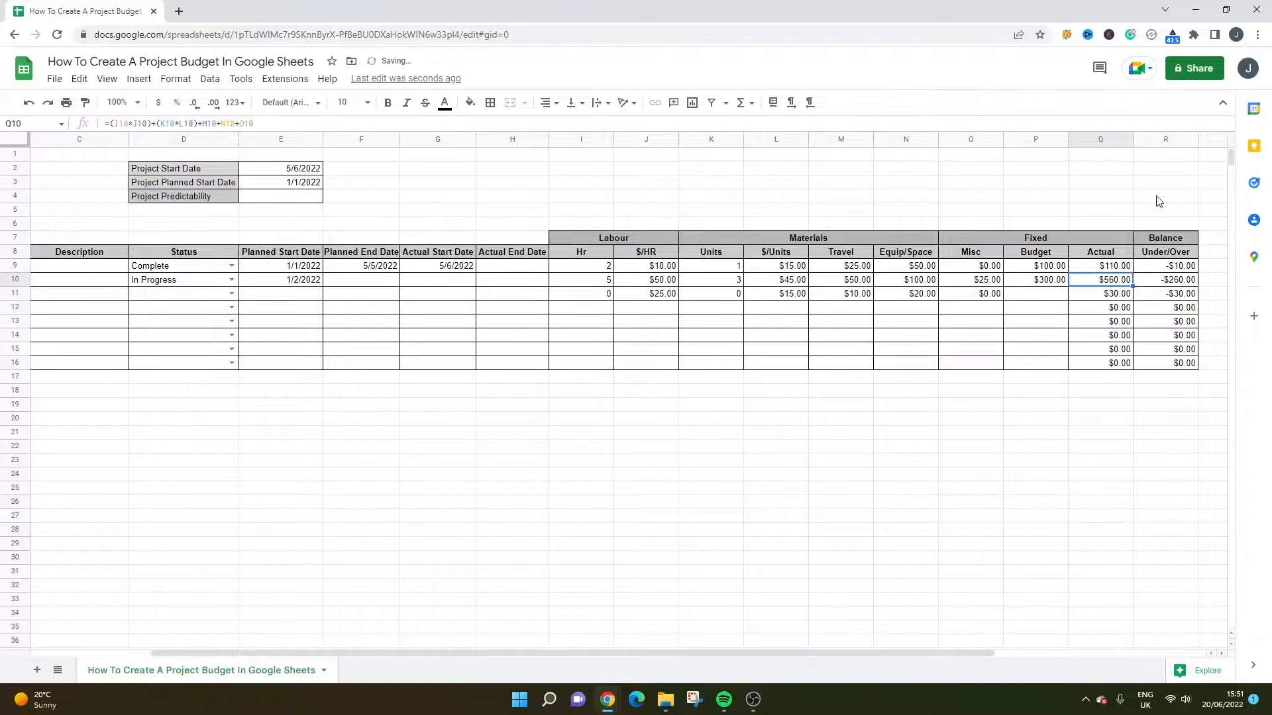
double_click(1115, 282)
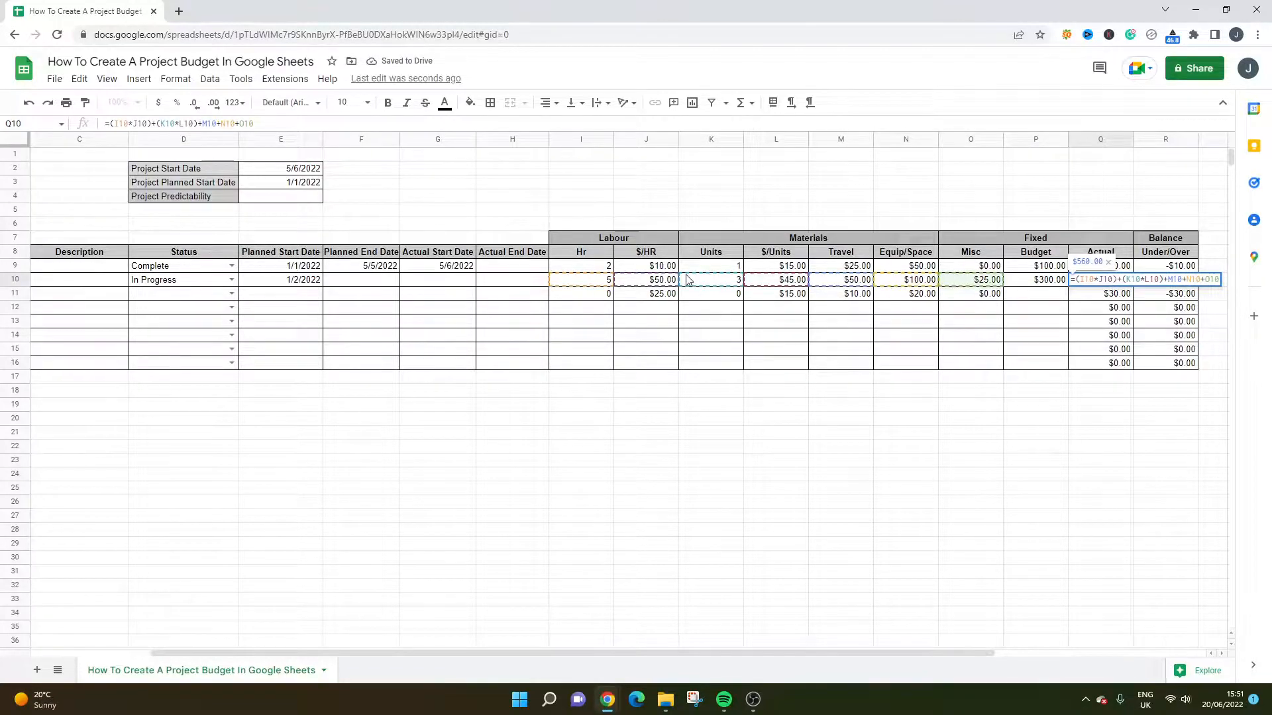
key("Escape")
left_click(1168, 281)
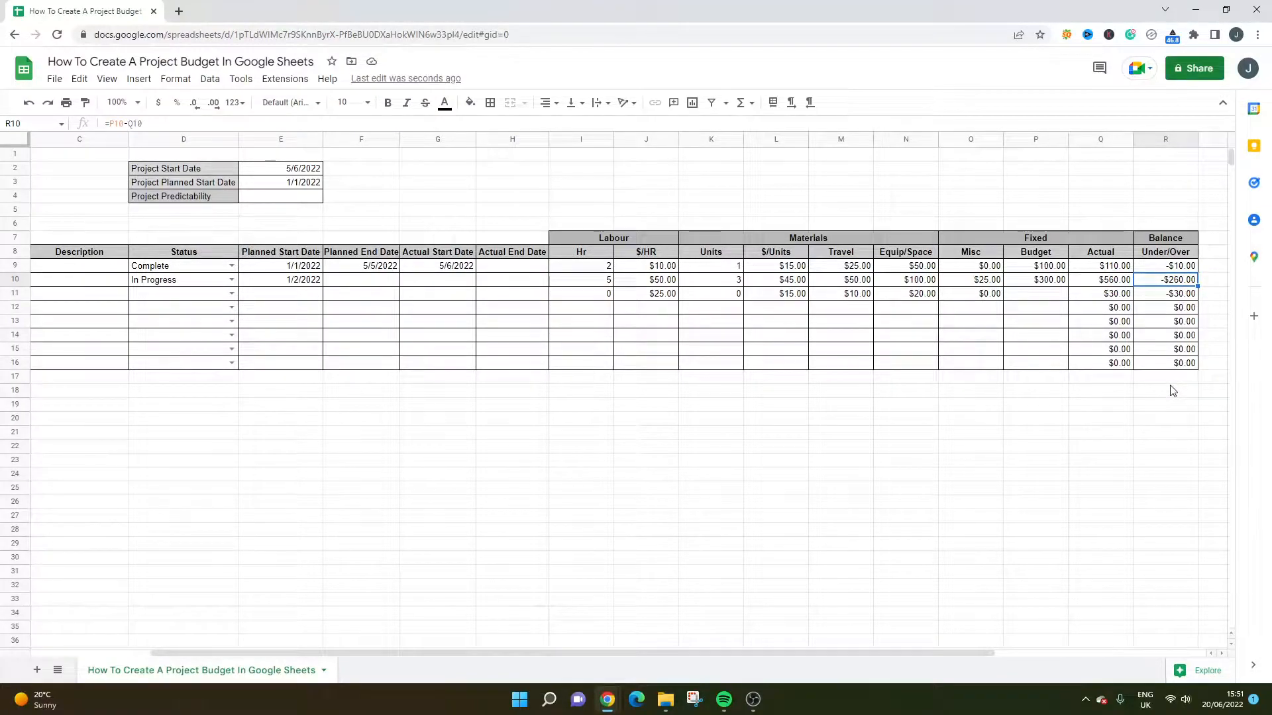
left_click(1044, 281)
left_click(1046, 297)
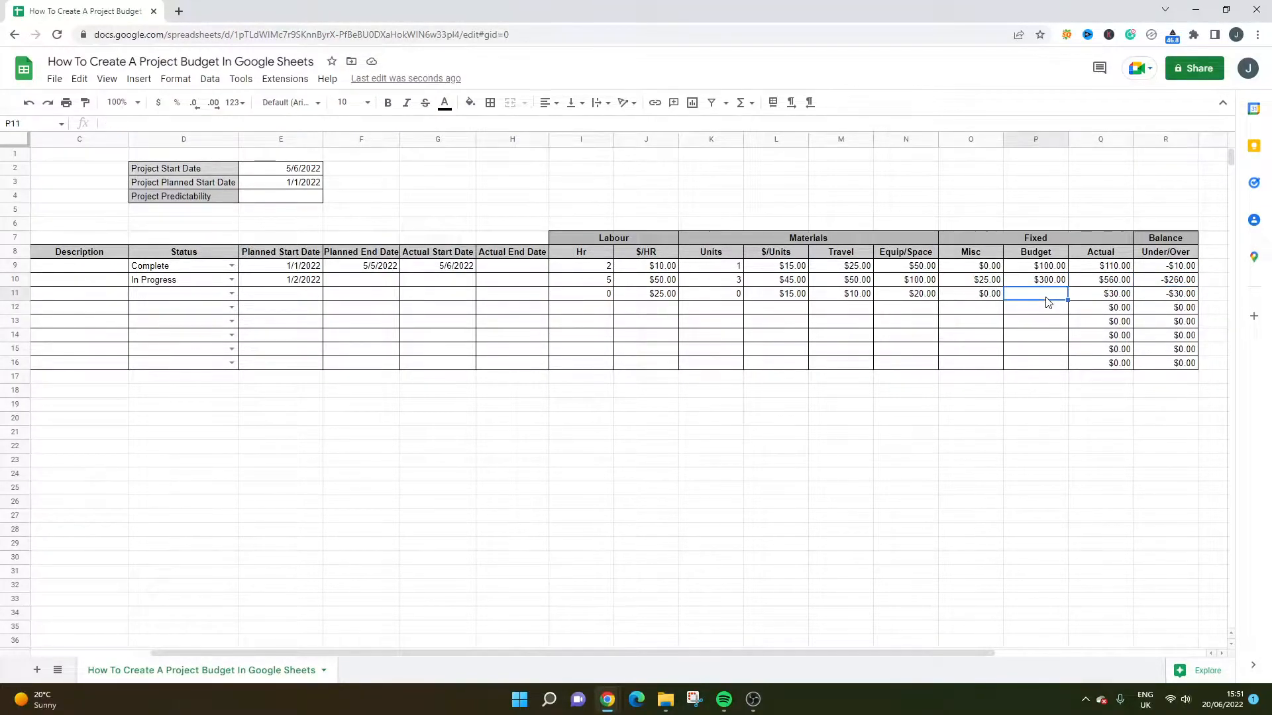
Review the row 11 task's cost, date and status cells from Budget back to its Task name in B11
key("Left")
key("Left")
key("Left")
key("Left")
key("Left")
key("Left")
key("Left")
key("Left")
key("Left")
key("Left")
key("Left")
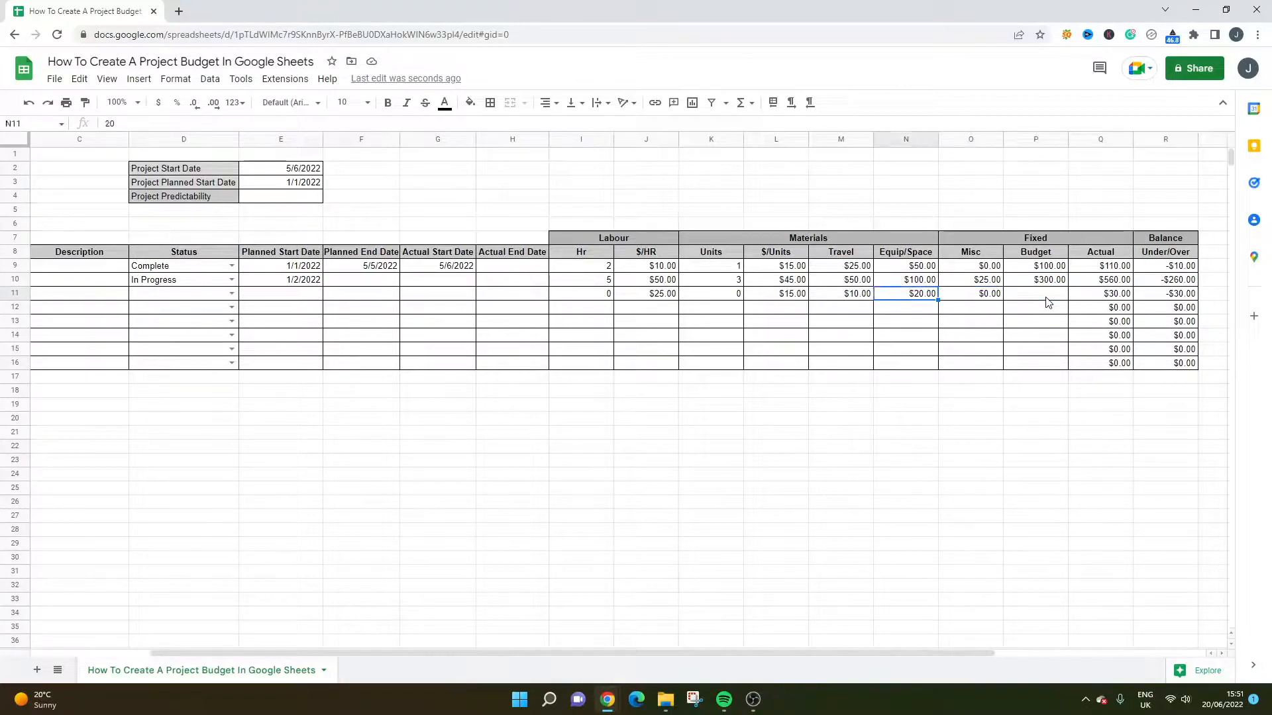
key("Left")
key("Left")
key("Left")
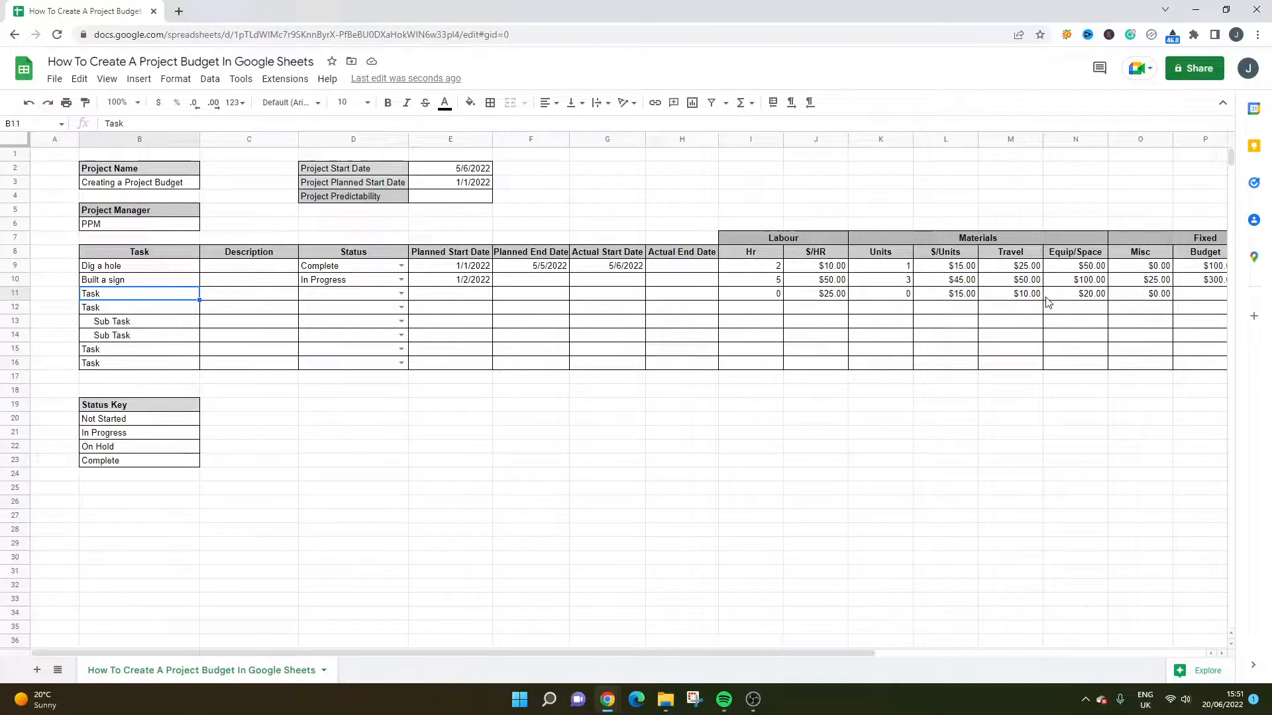
Inspect row 11 from Status through the cost columns to the Under/Over formula in R11, and check the formula in R14
key("Right")
key("Right")
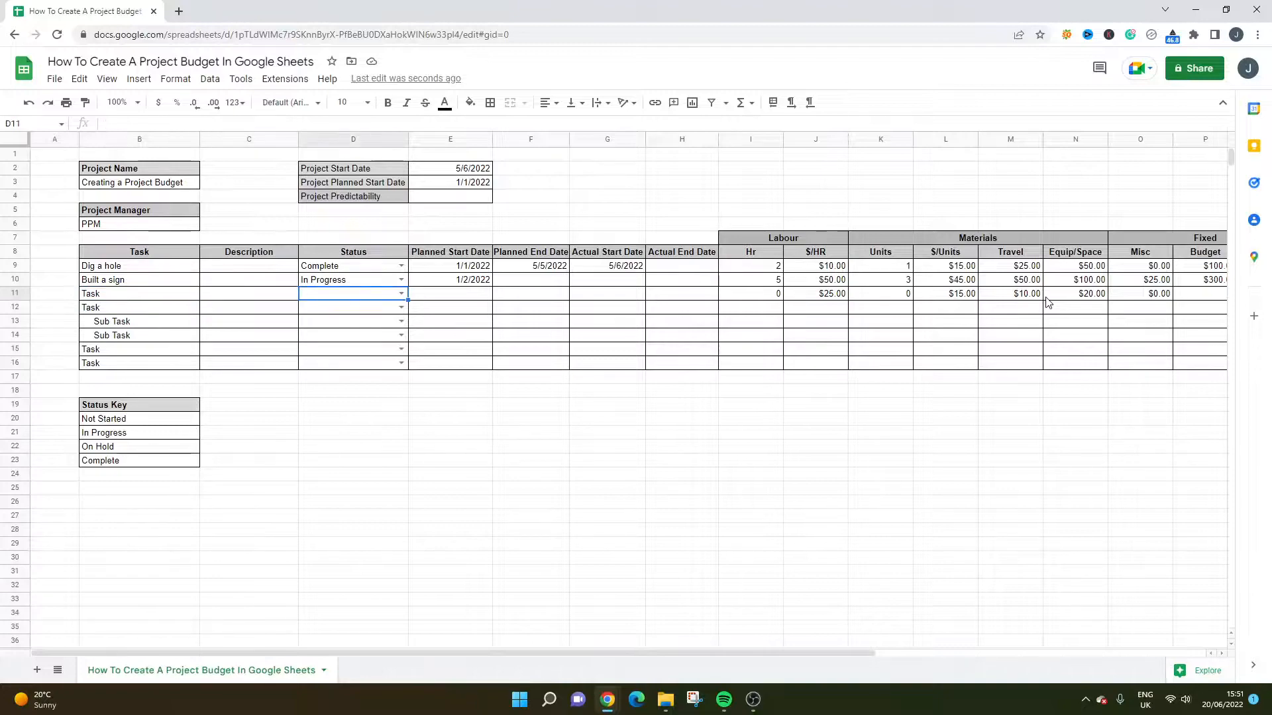
key("Right")
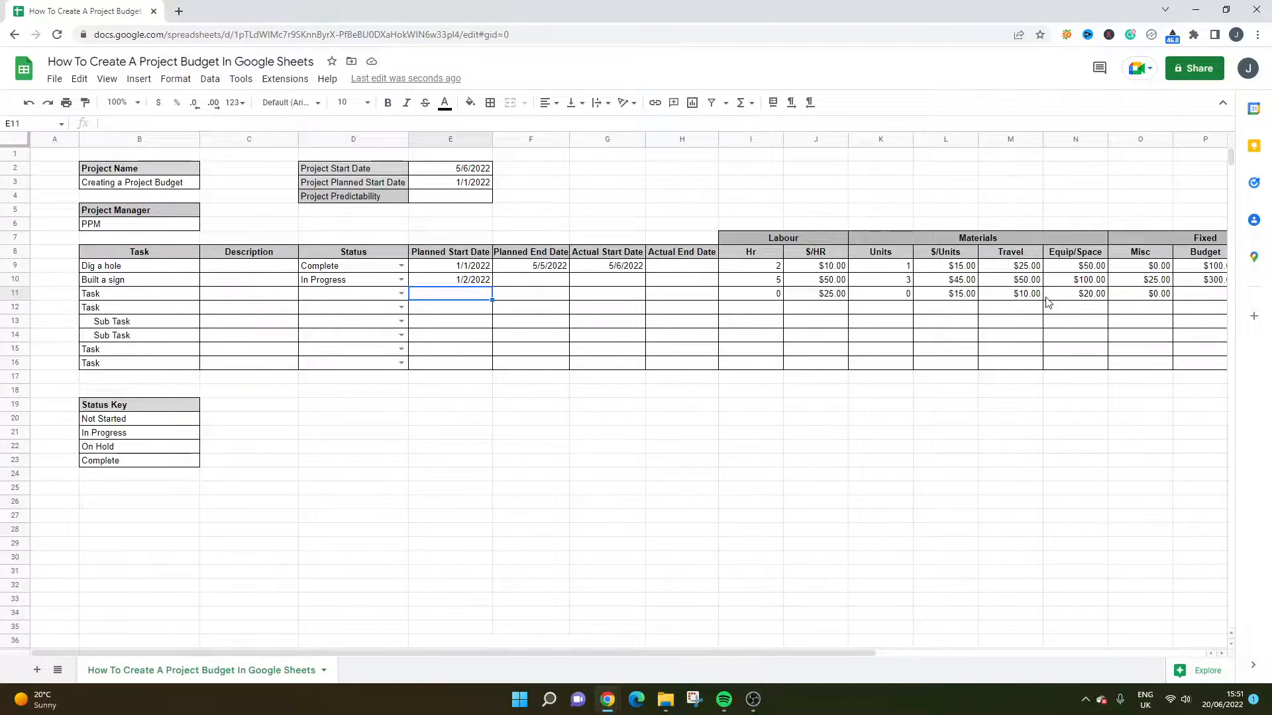
key("Right")
key("Right")
key("Right")
key("Right")
key("Right")
key("Right")
key("Right")
key("Right")
key("Right")
key("Right")
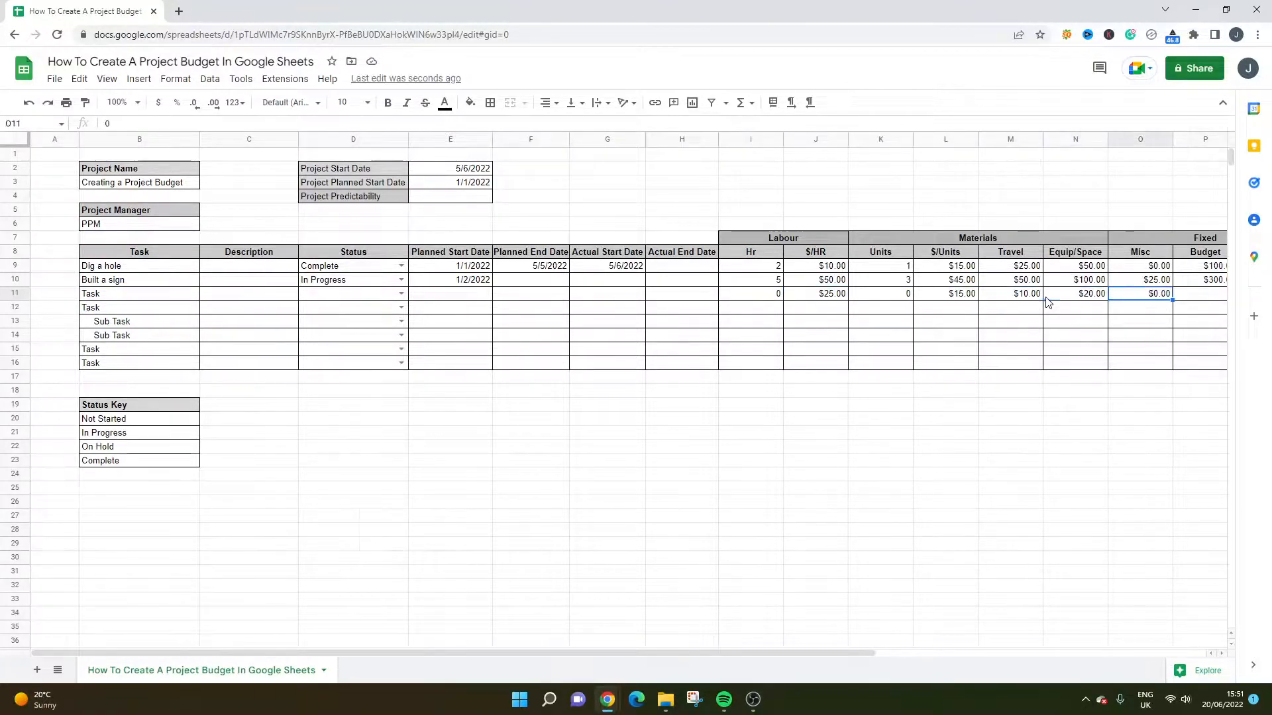
key("Right")
key("Right")
key("Right")
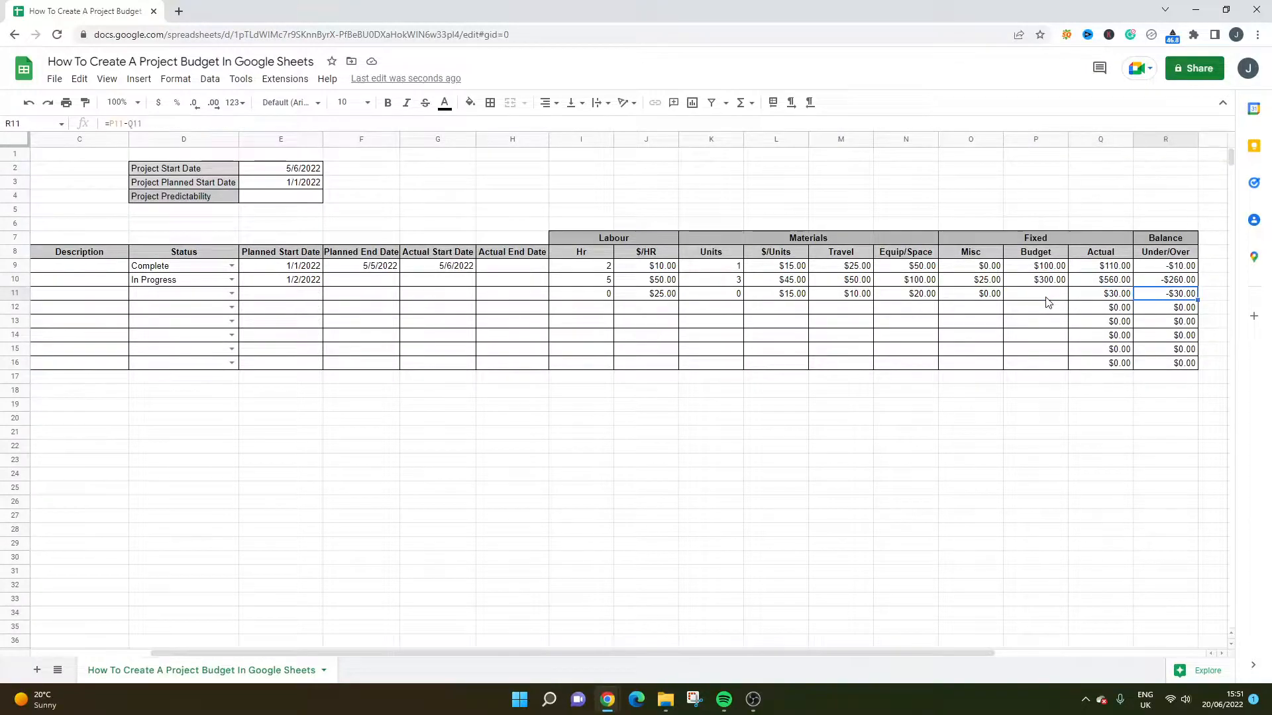
key("Down")
key("Down")
key("Down")
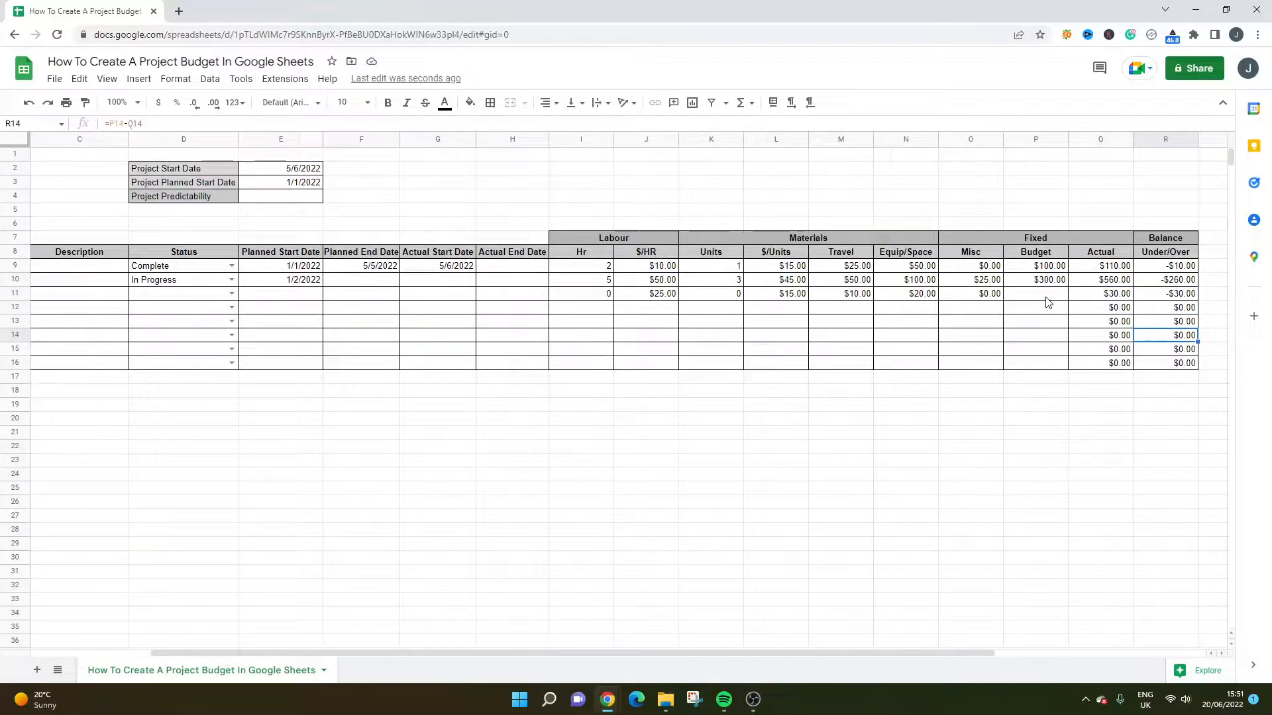
key("Left")
key("Left")
key("Left")
key("Left")
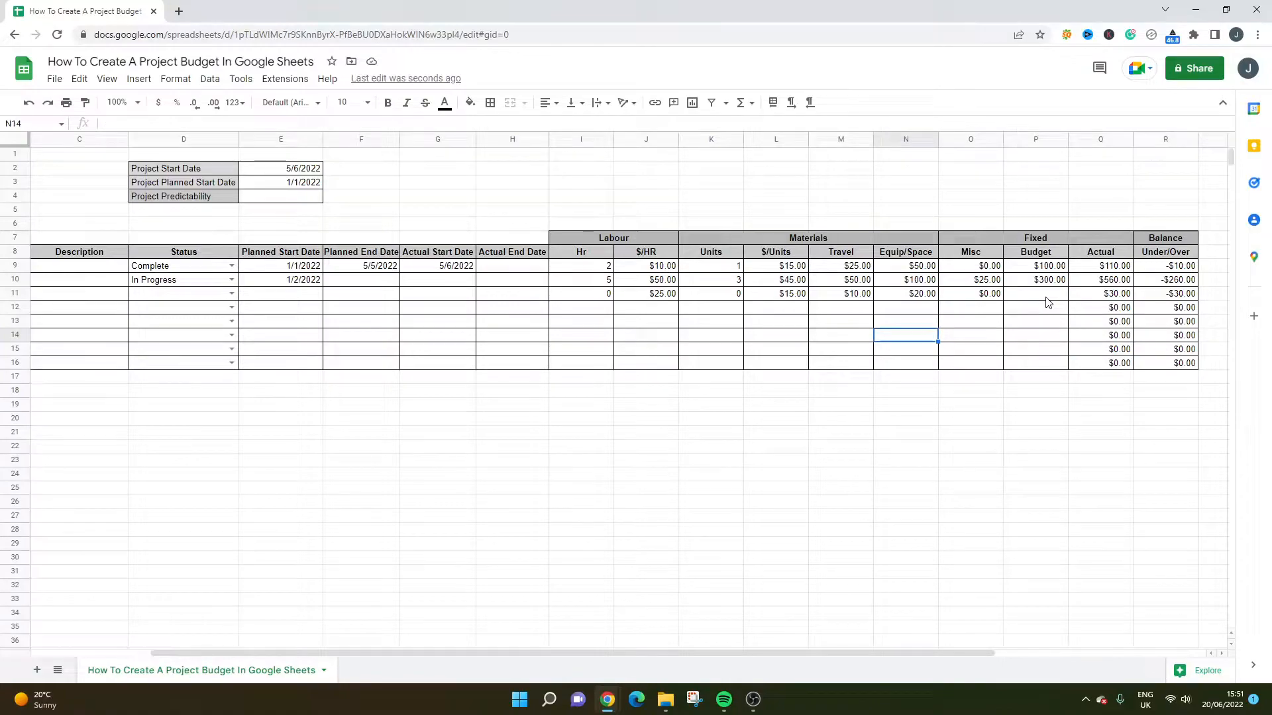
Examine the Actual formula in Q9 and the cells it references for the Dig a hole task, leaving it as is
left_click(1086, 272)
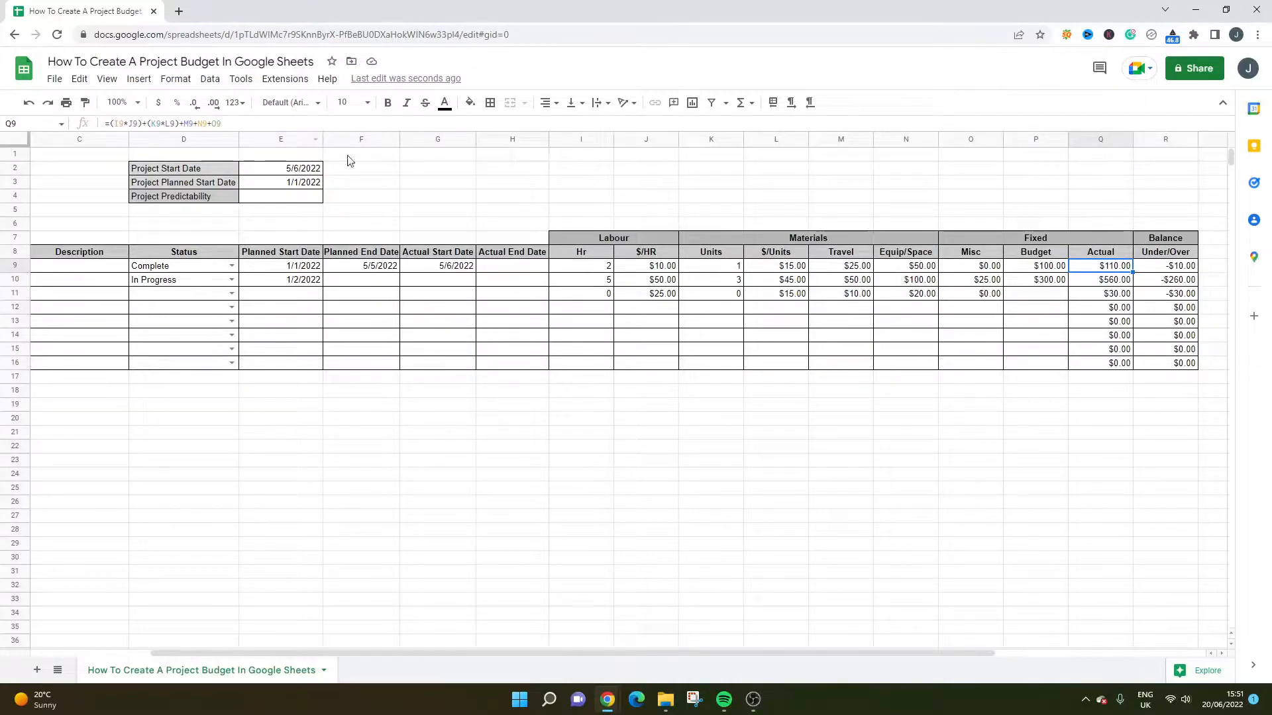
double_click(1108, 270)
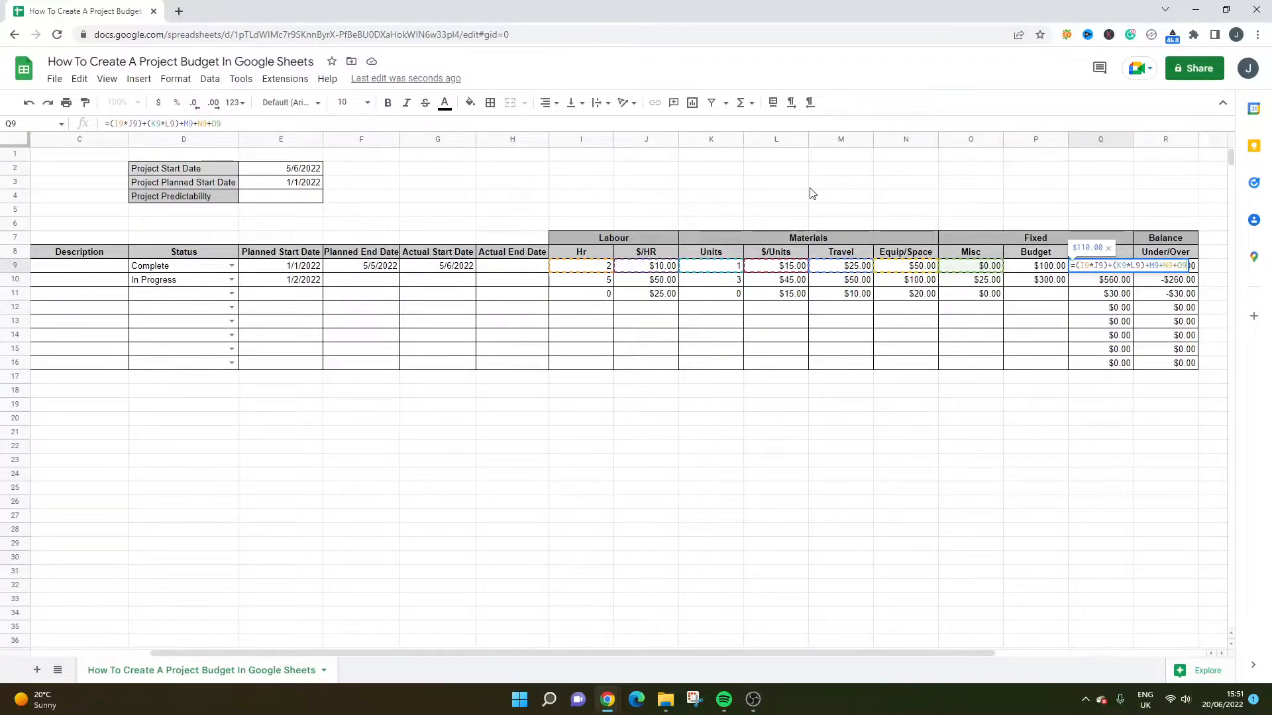
key("Return")
Inspect the Under/Over balances in R9:R16 and the Fixed heading, and clear the selection by selecting P5
left_click_drag(1182, 267, 1185, 367)
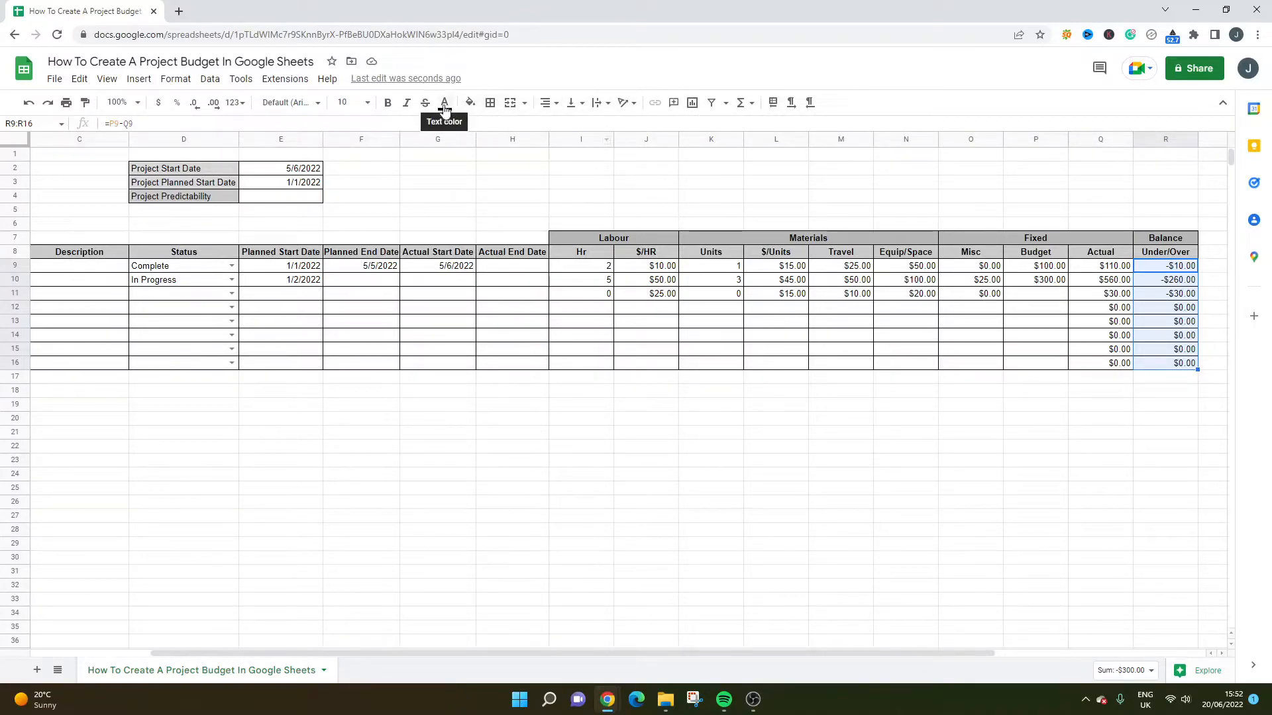
left_click(1059, 243)
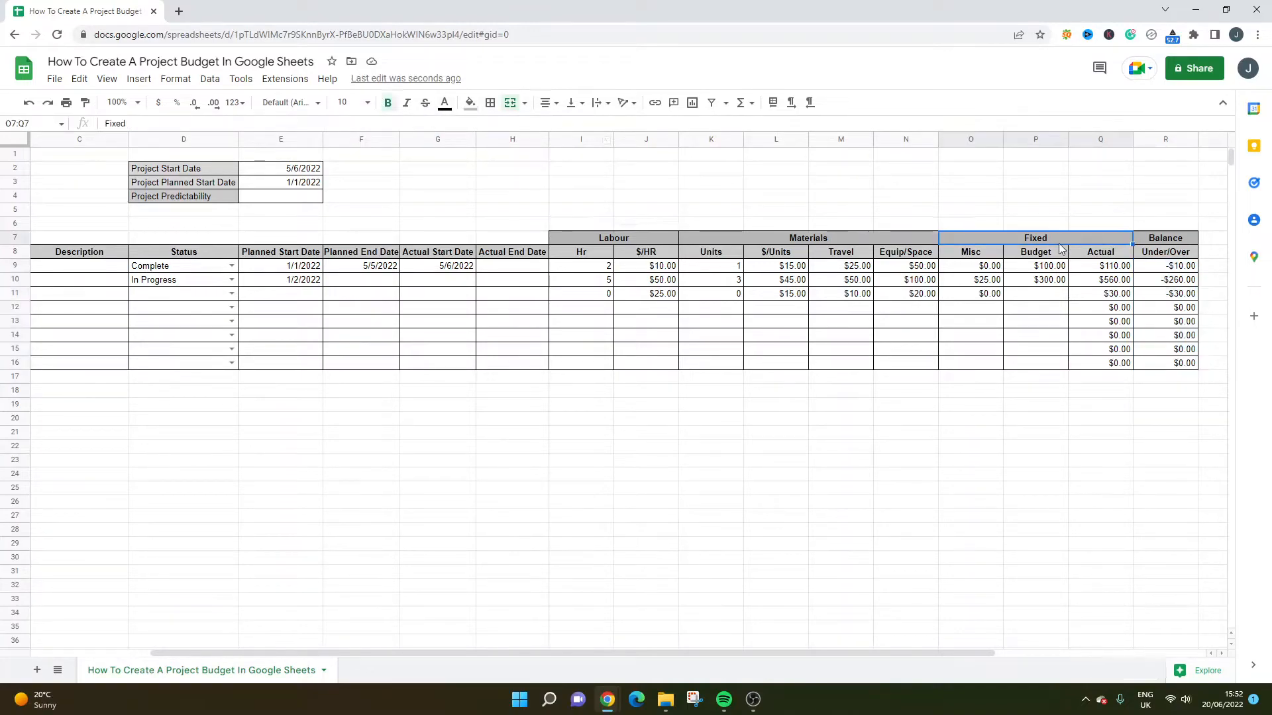
left_click(1045, 212)
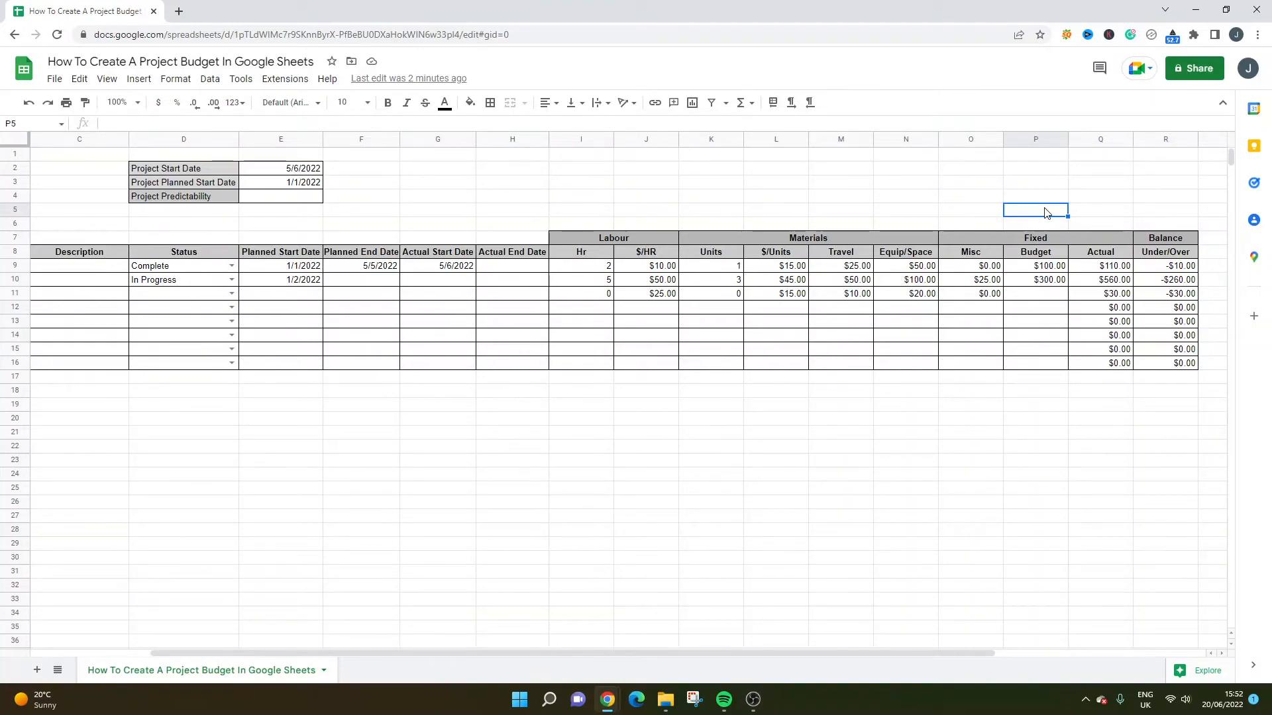
Go back along row 5 to A5 to review the project details, task list and status key
key("Left")
key("Left")
key("Left")
key("Left")
key("Left")
key("Left")
key("Left")
key("Left")
key("Left")
key("Left")
key("Left")
key("Left")
key("Left")
key("Left")
key("Left")
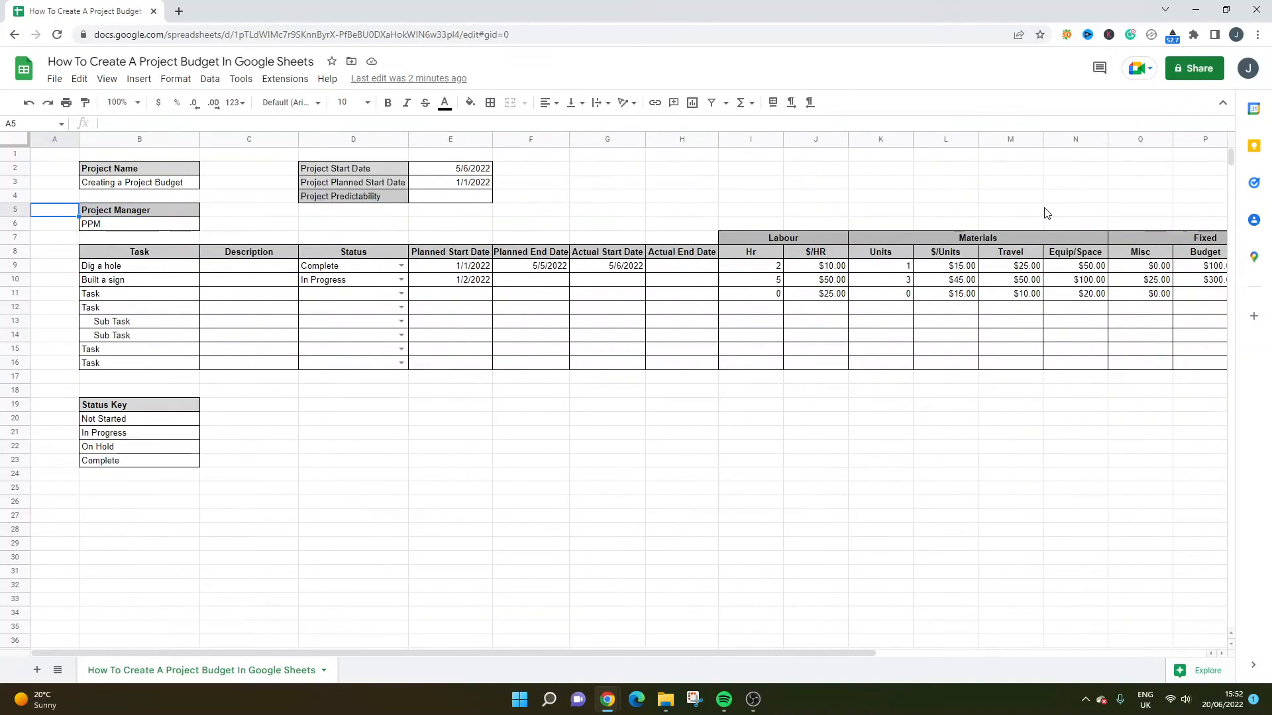